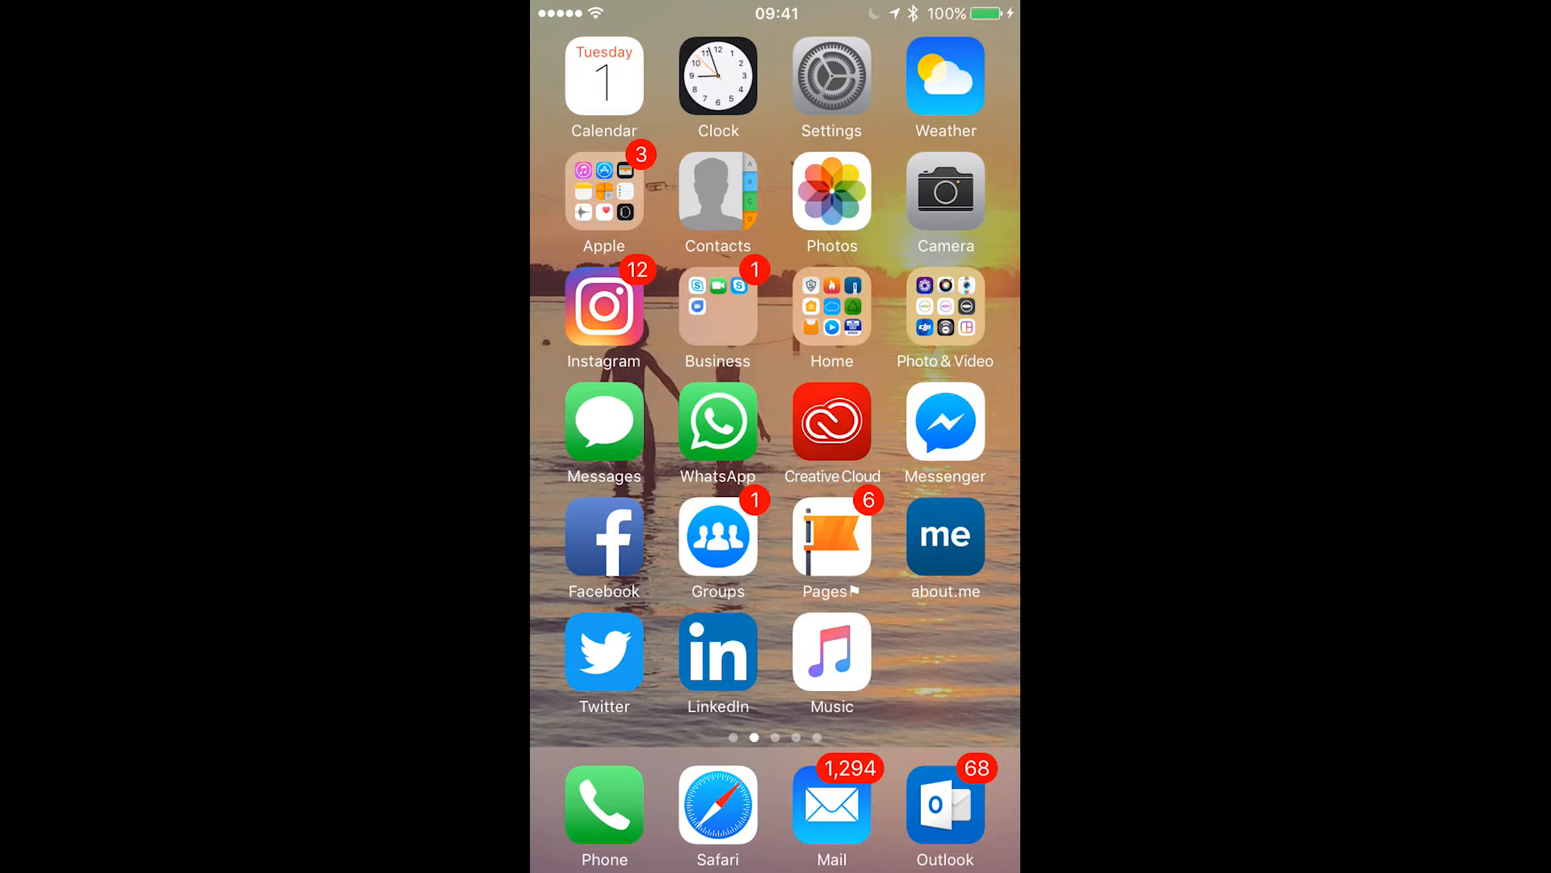
Photograph the hand-drawn Coffee Master logo sketch with the phone's Camera app and return to the home screen.
click(945, 191)
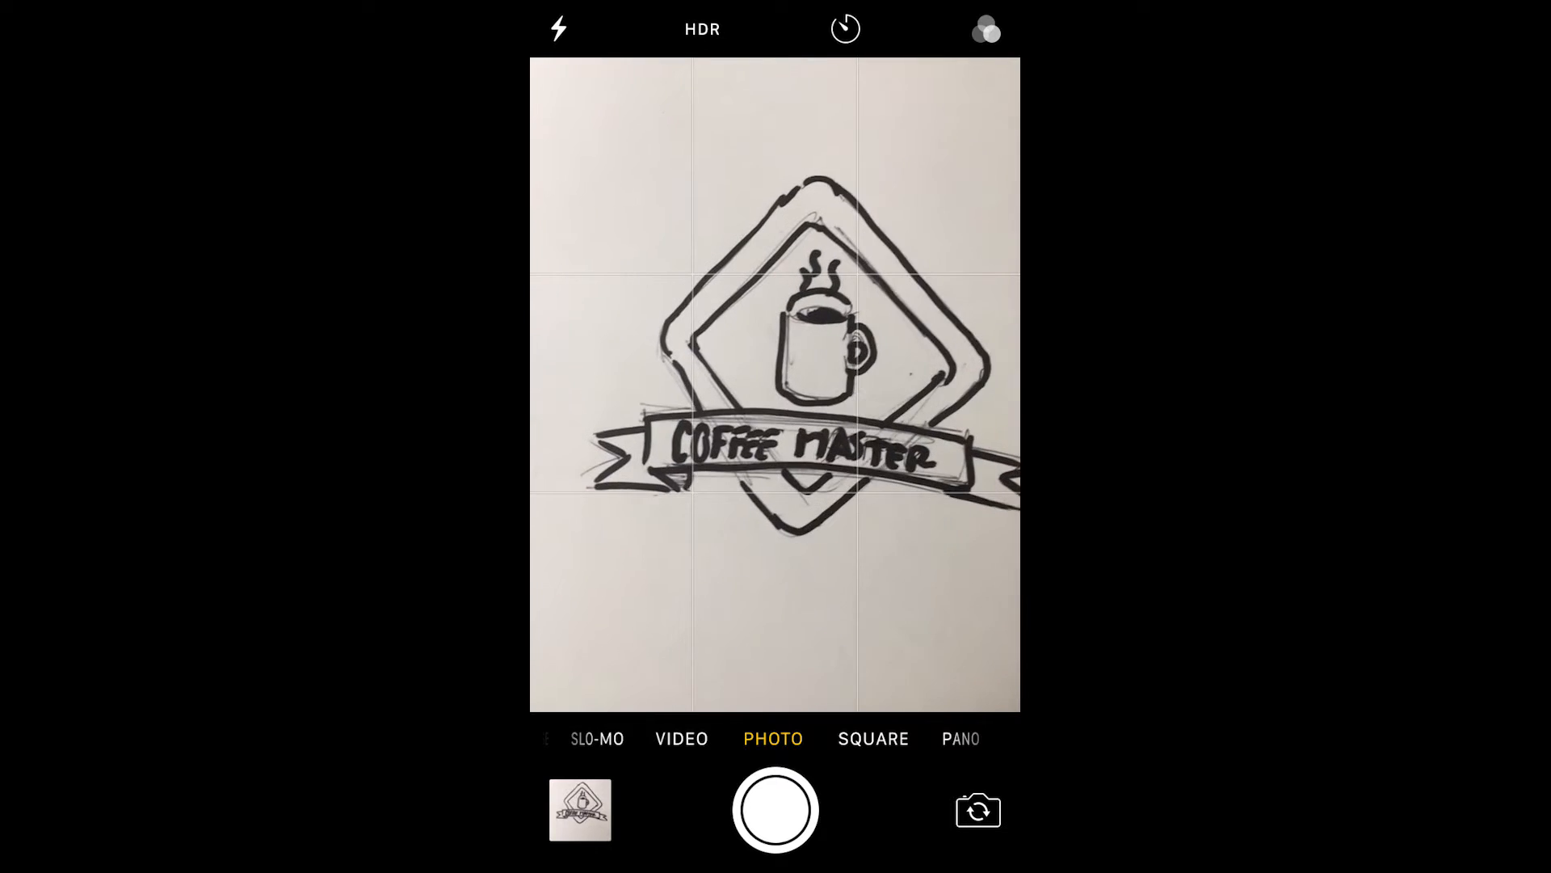
click(775, 809)
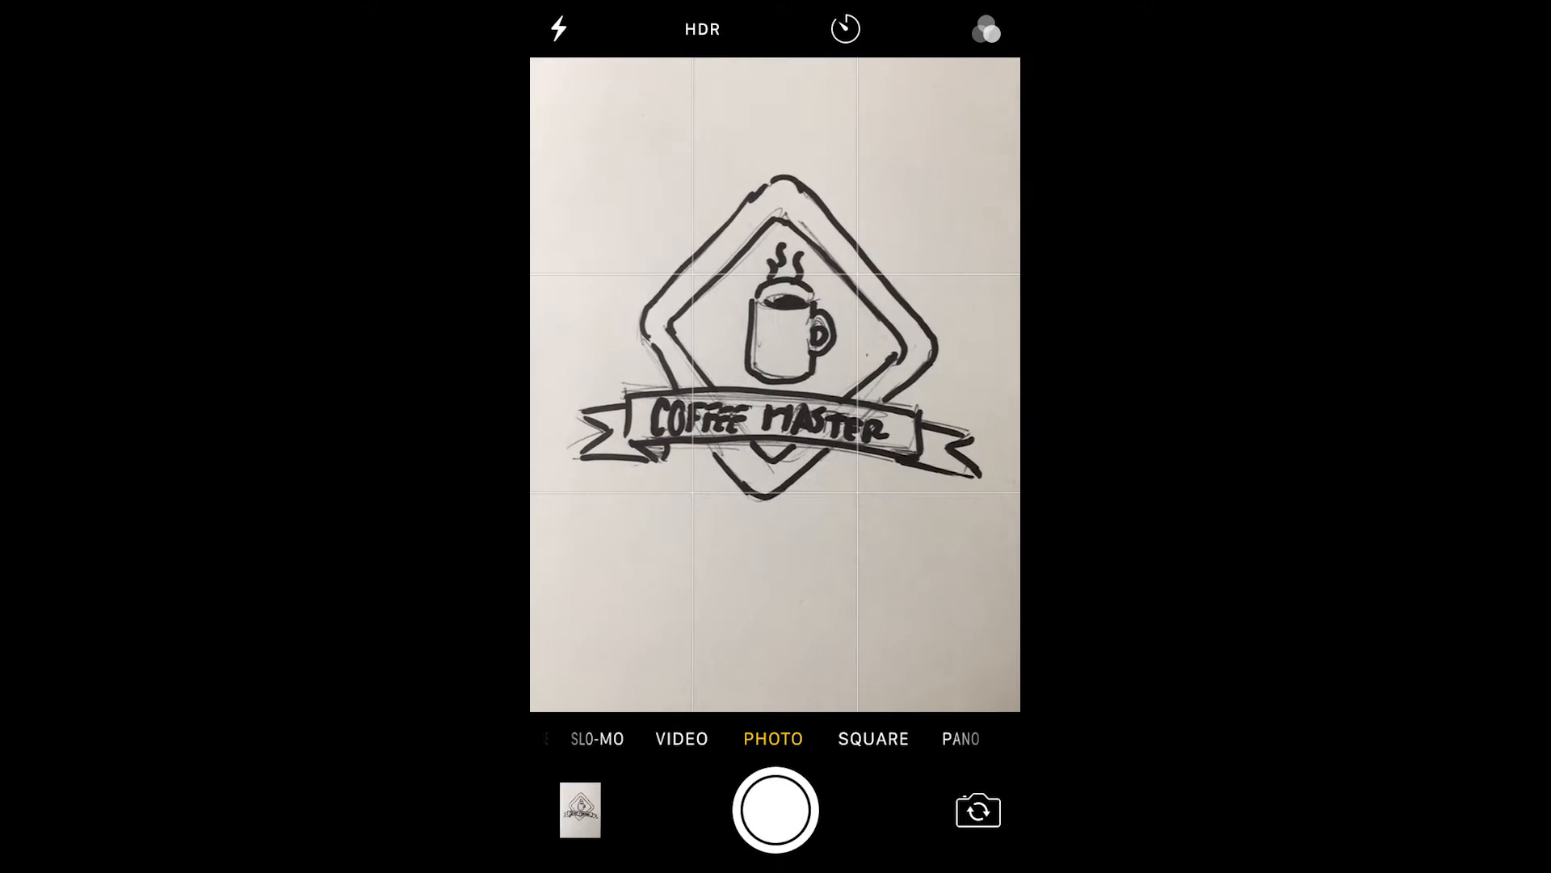
key(Home)
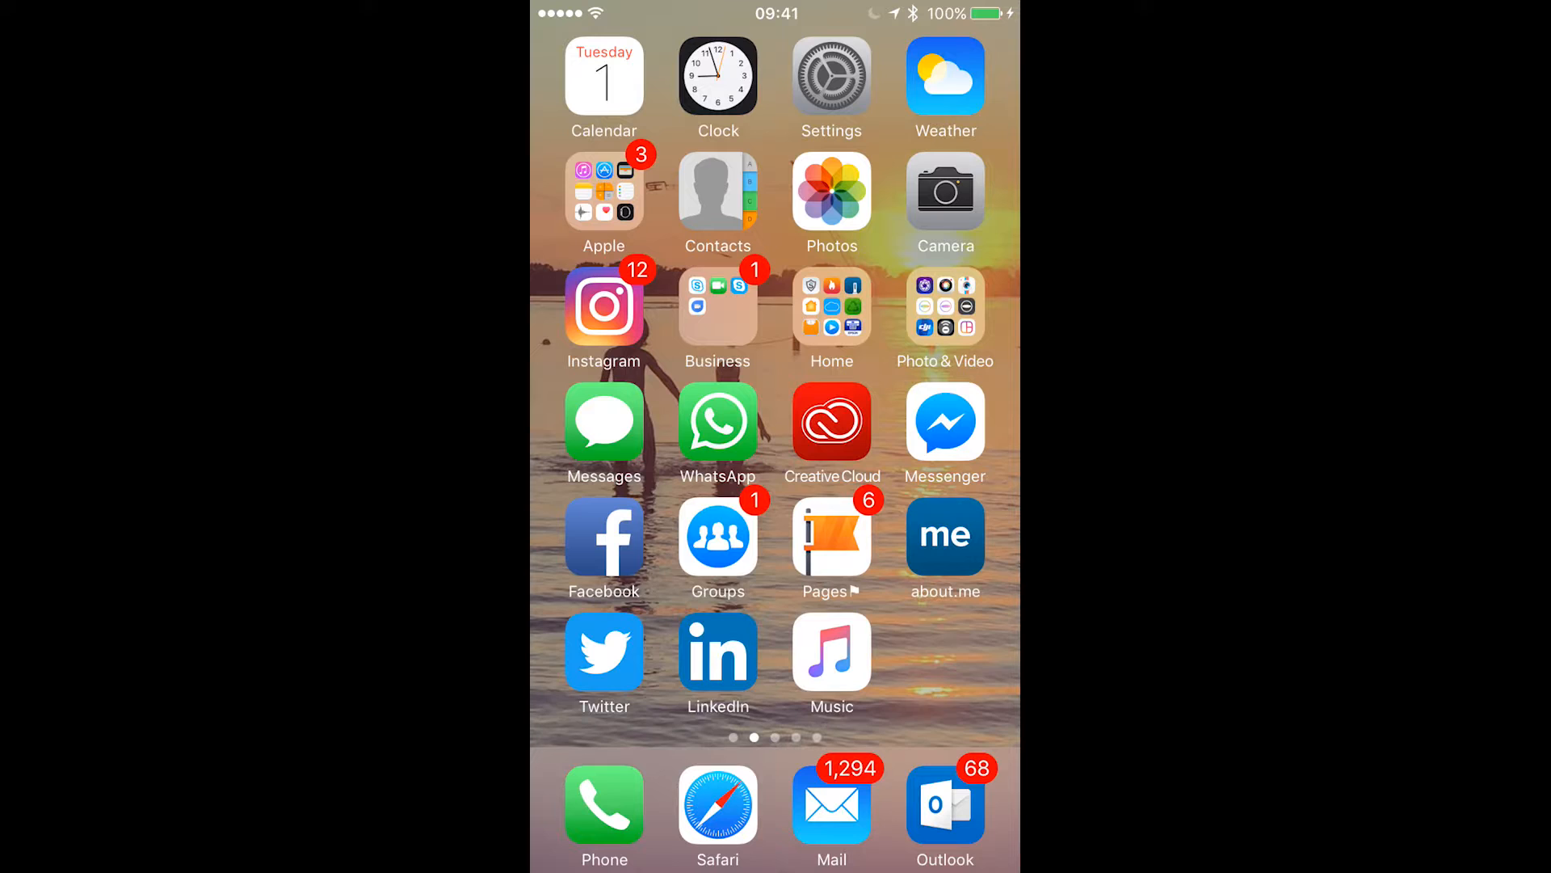
Switch to the Creative Cloud app and open the "edge gain" library among the Library Assets.
click(832, 420)
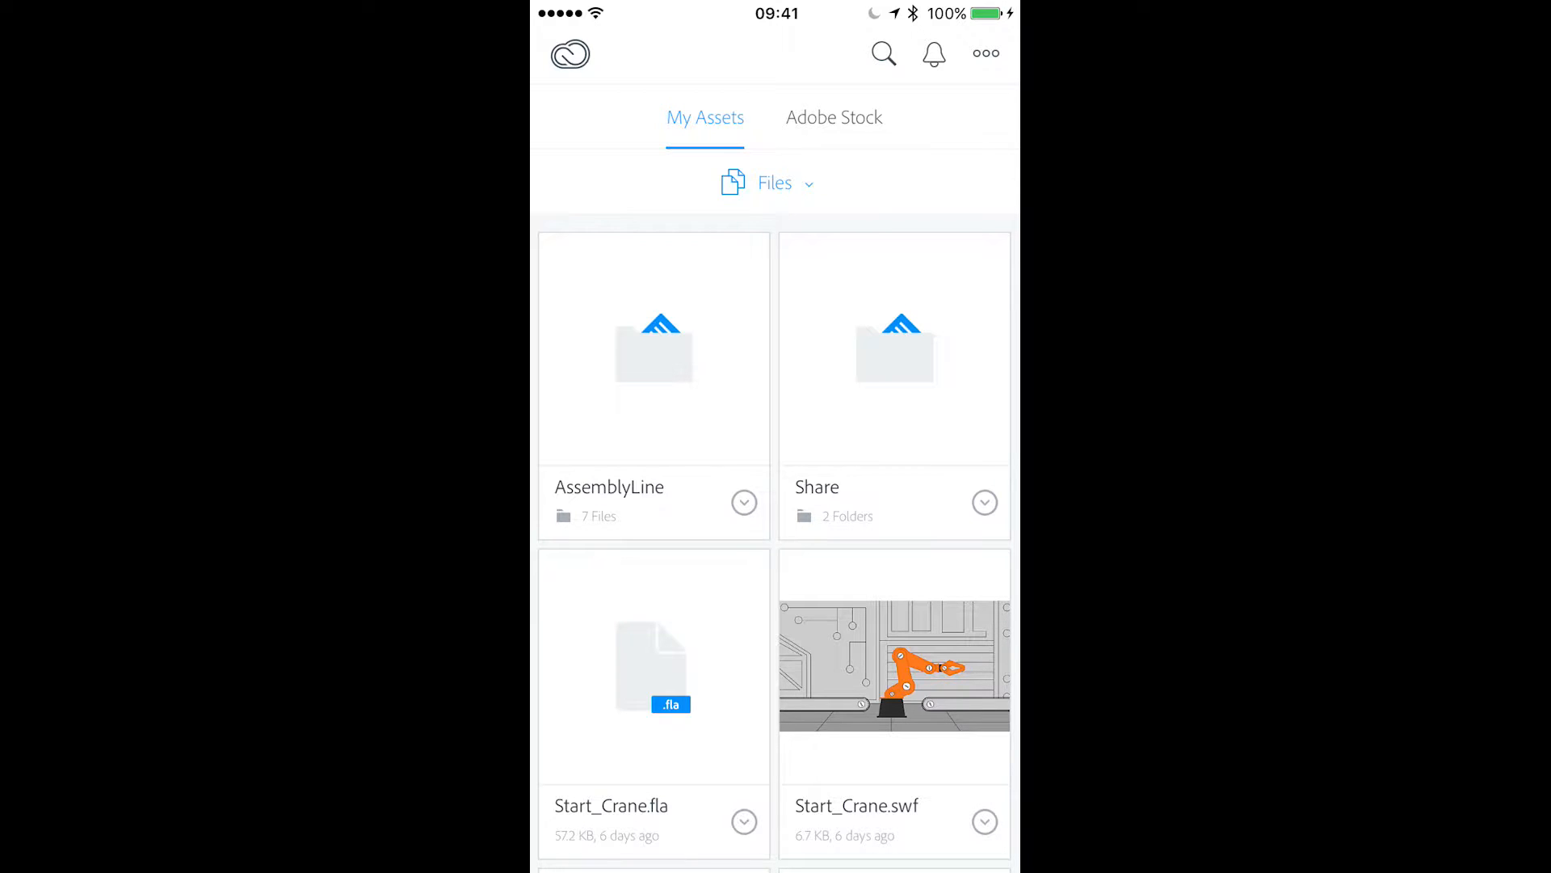
click(775, 183)
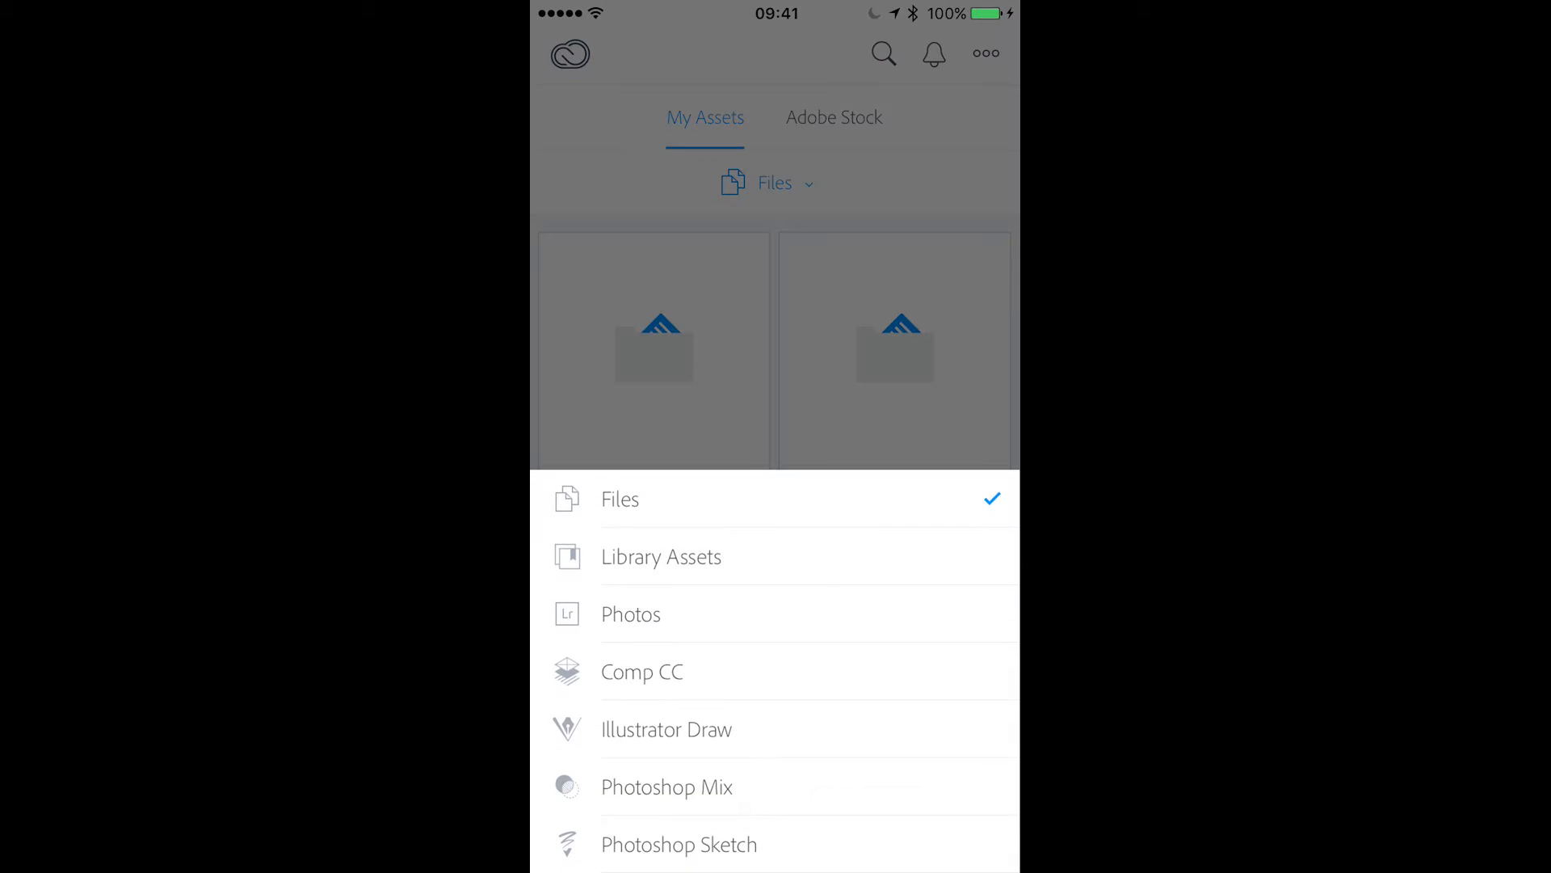
click(661, 556)
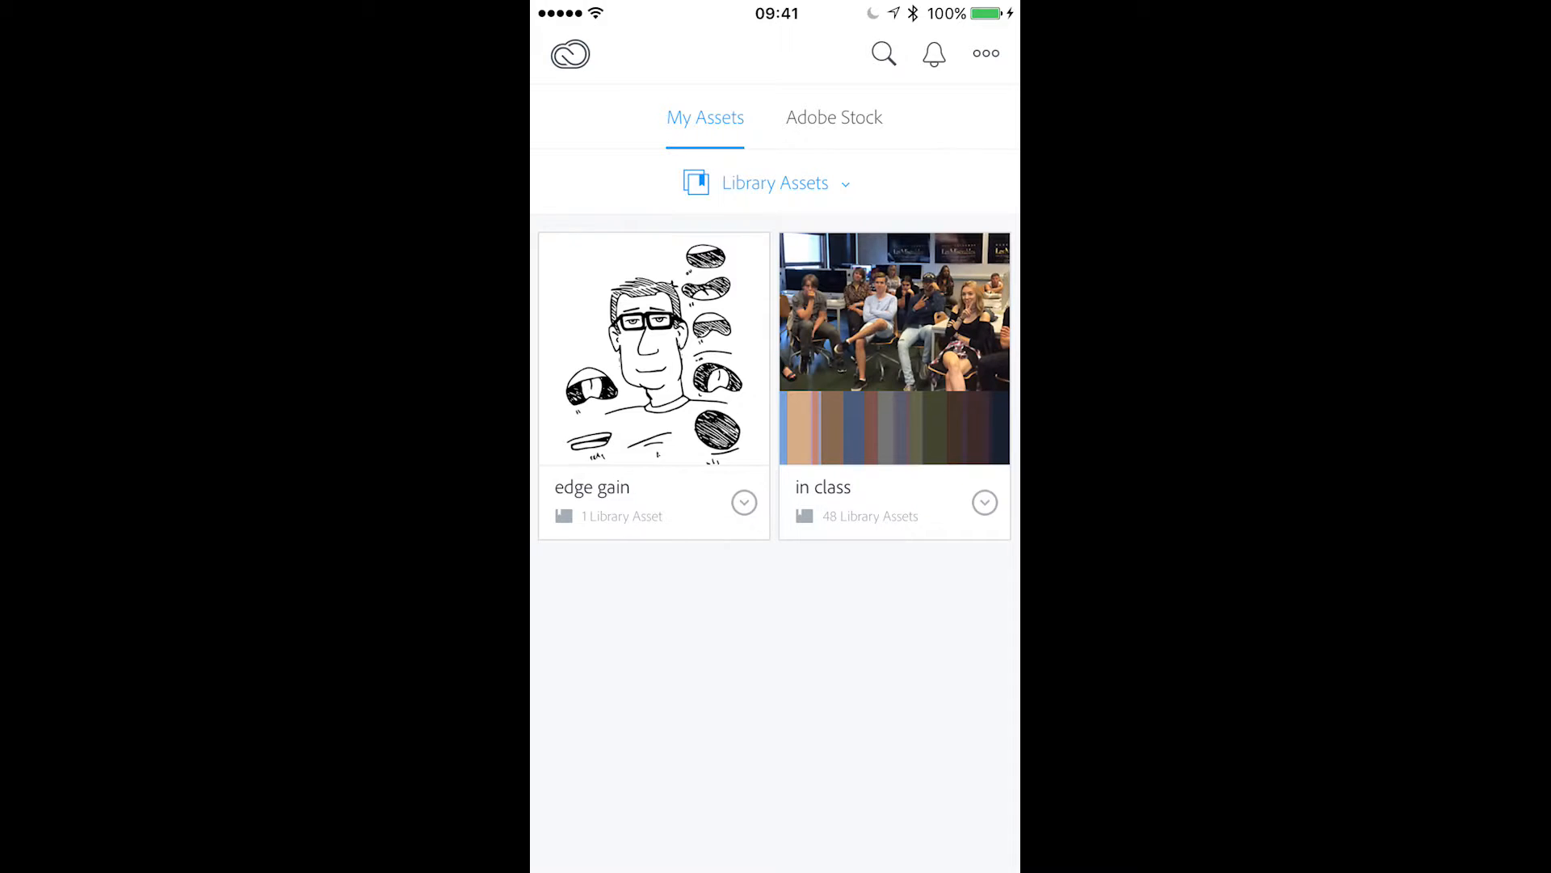
click(653, 363)
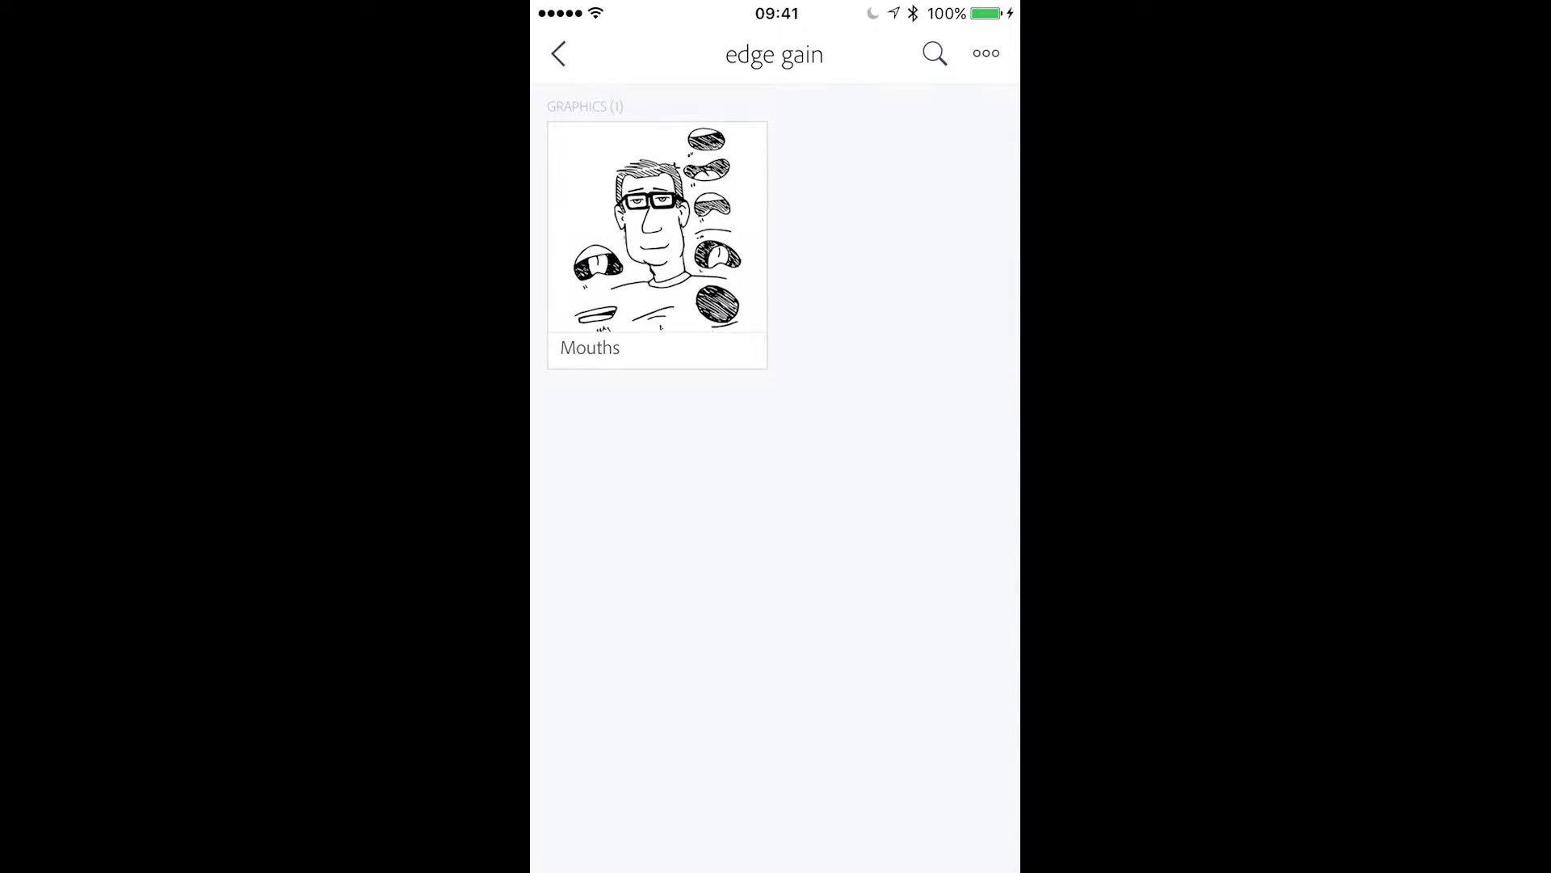
Upload the newest Coffee Master sketch photo from the Camera Roll to the "edge gain" library.
click(986, 53)
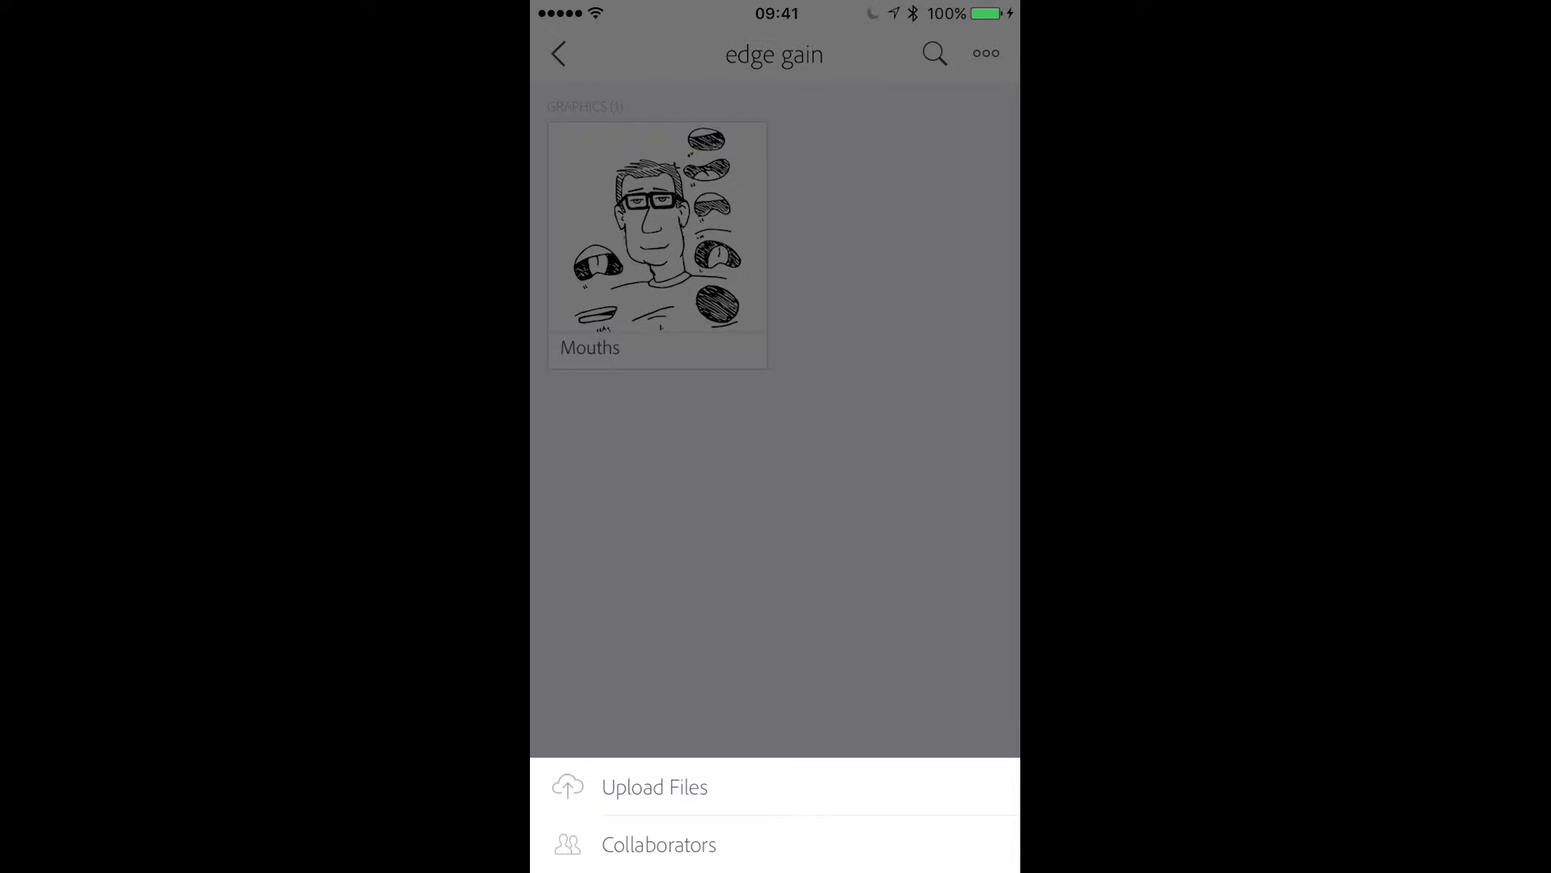
click(655, 786)
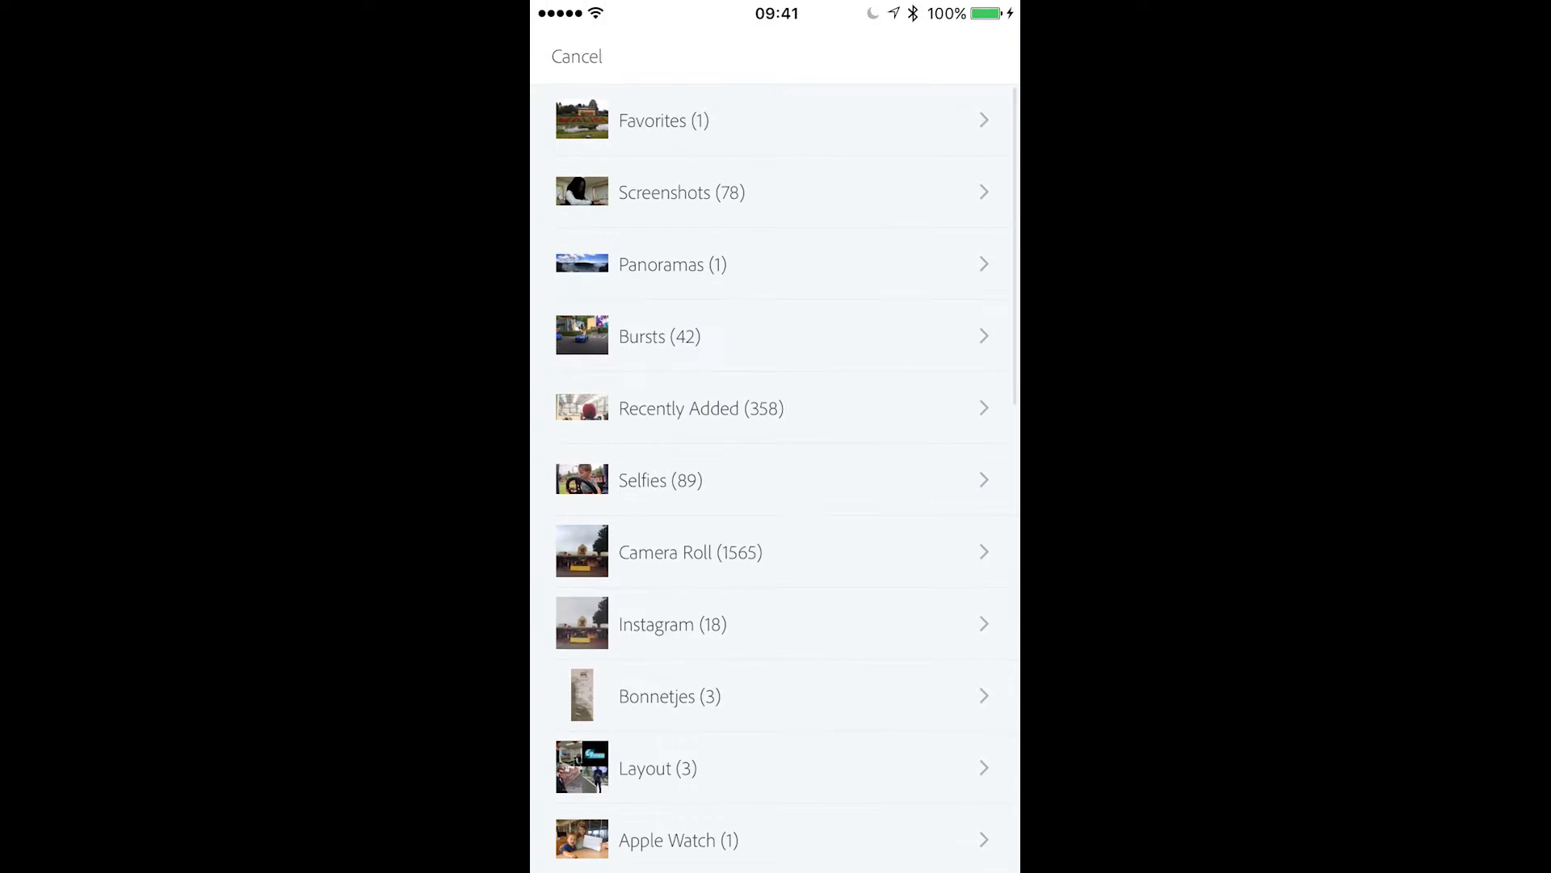
click(691, 552)
scroll(776, 477, down, 20)
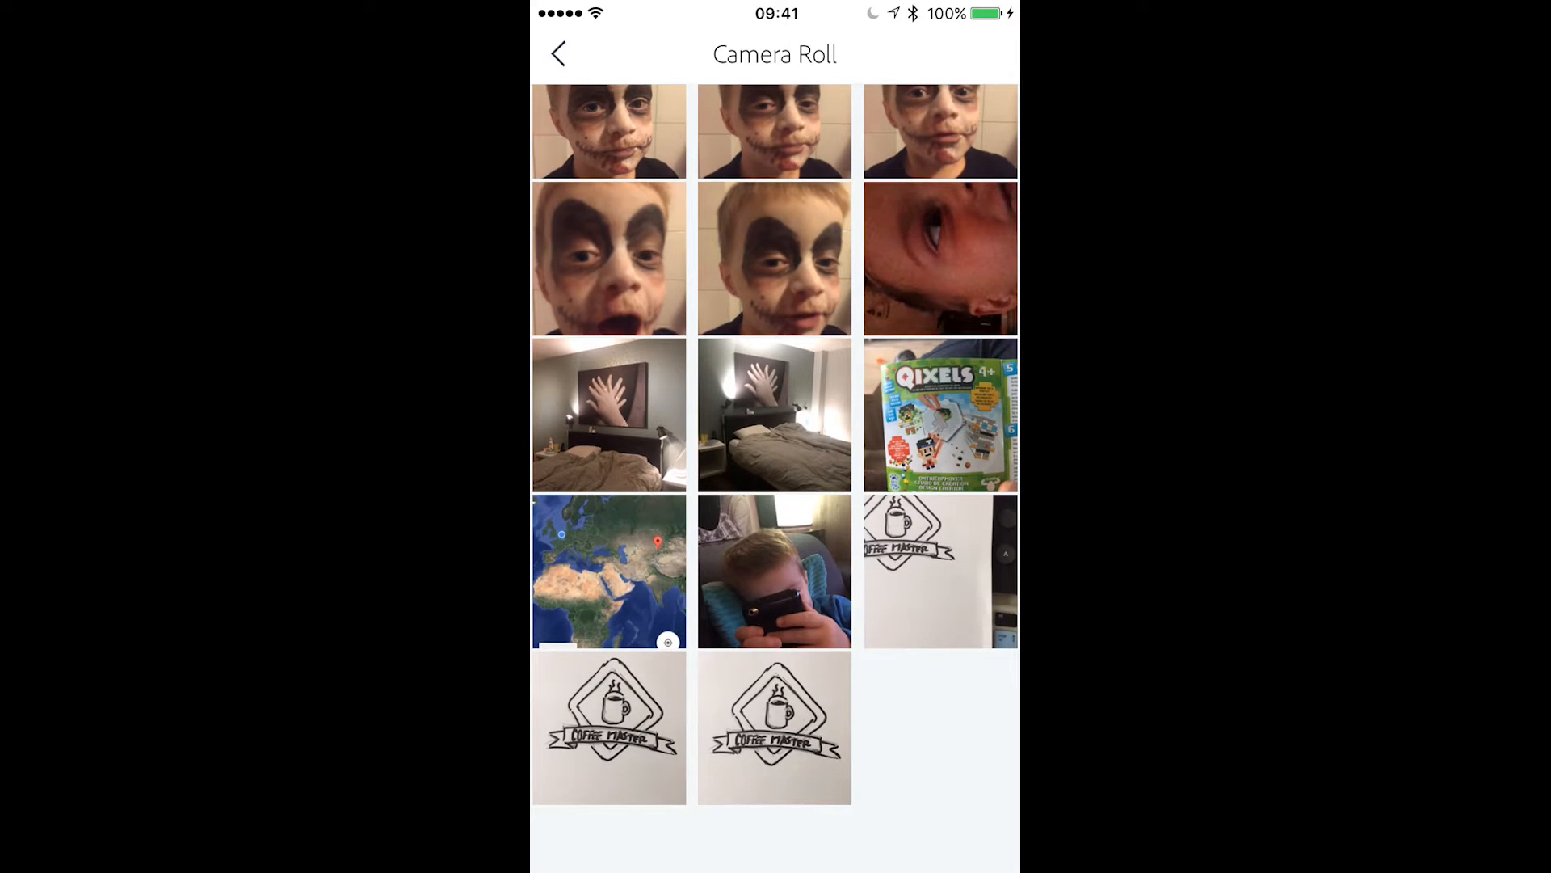
click(774, 727)
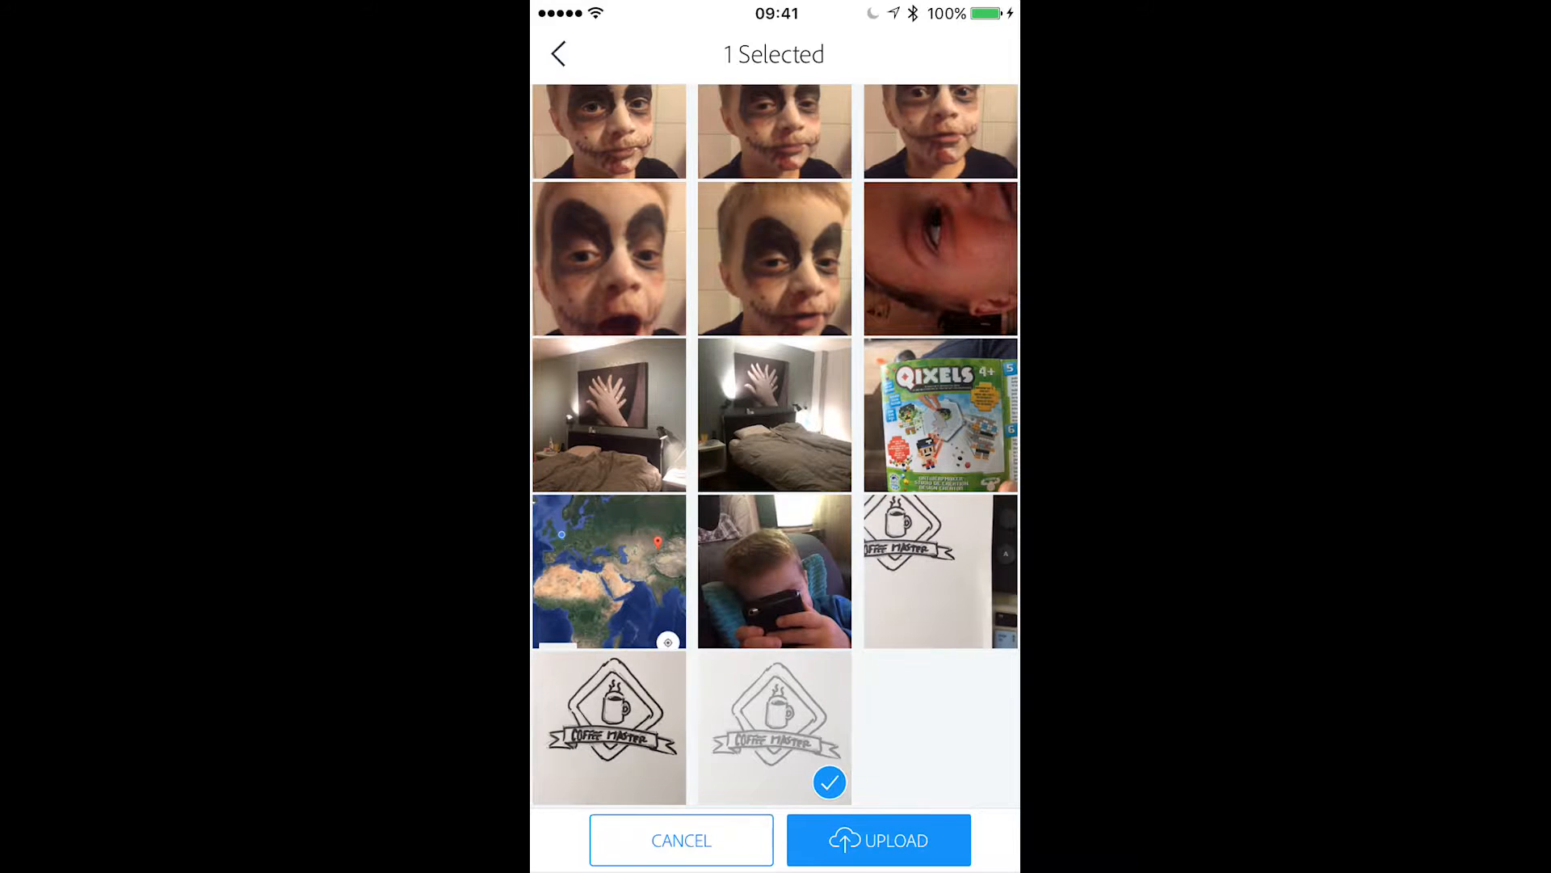
click(878, 840)
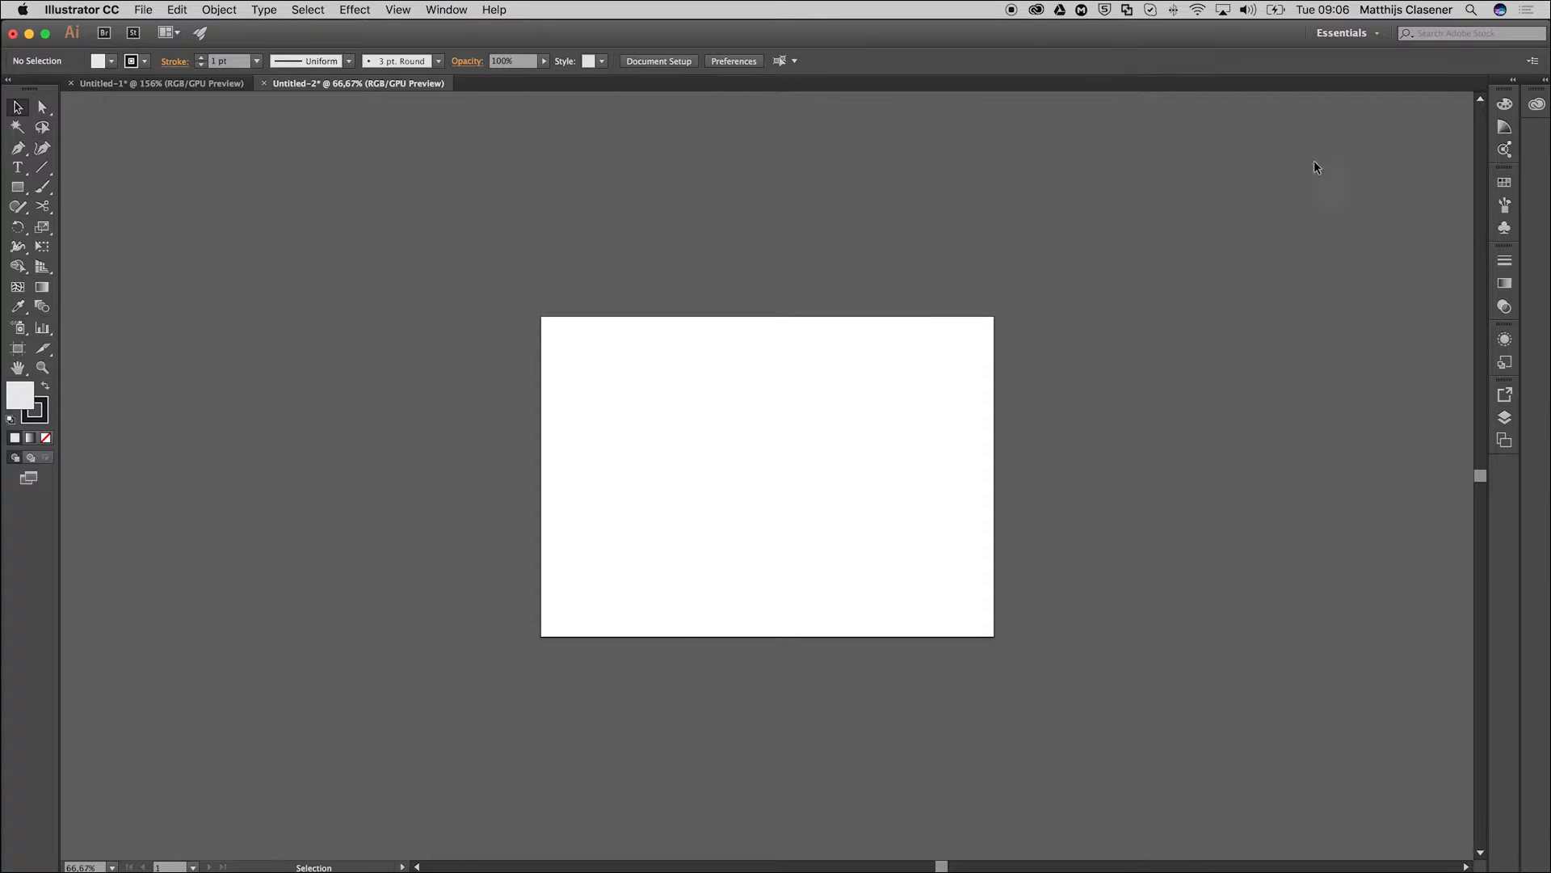
In Illustrator, place IMG_4638.JPG from the "edge gain" library into the Untitled-2 document.
click(1537, 105)
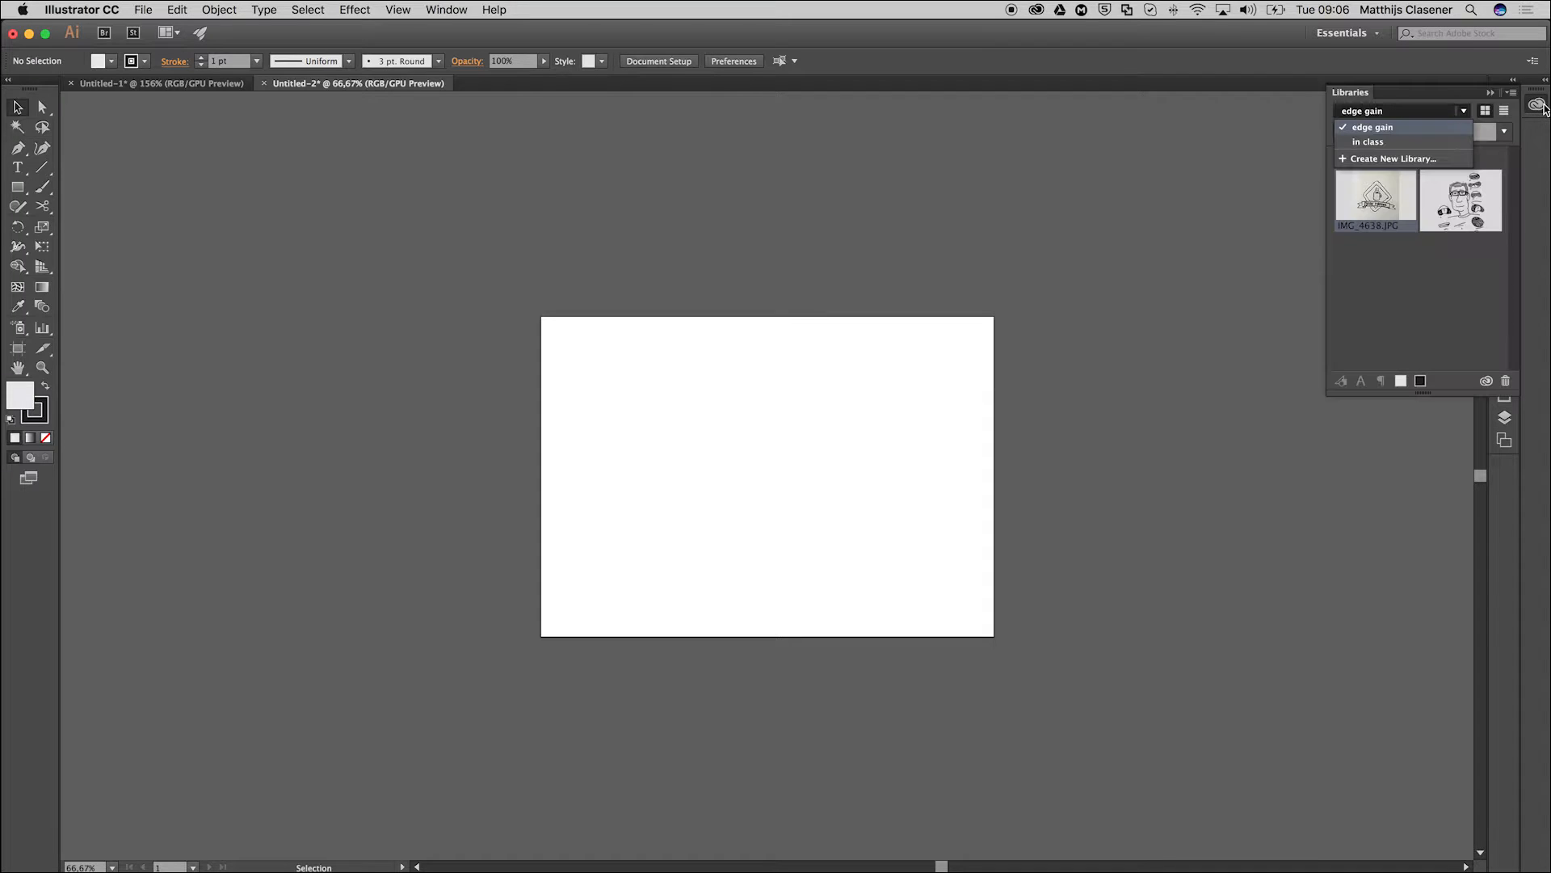
click(1466, 112)
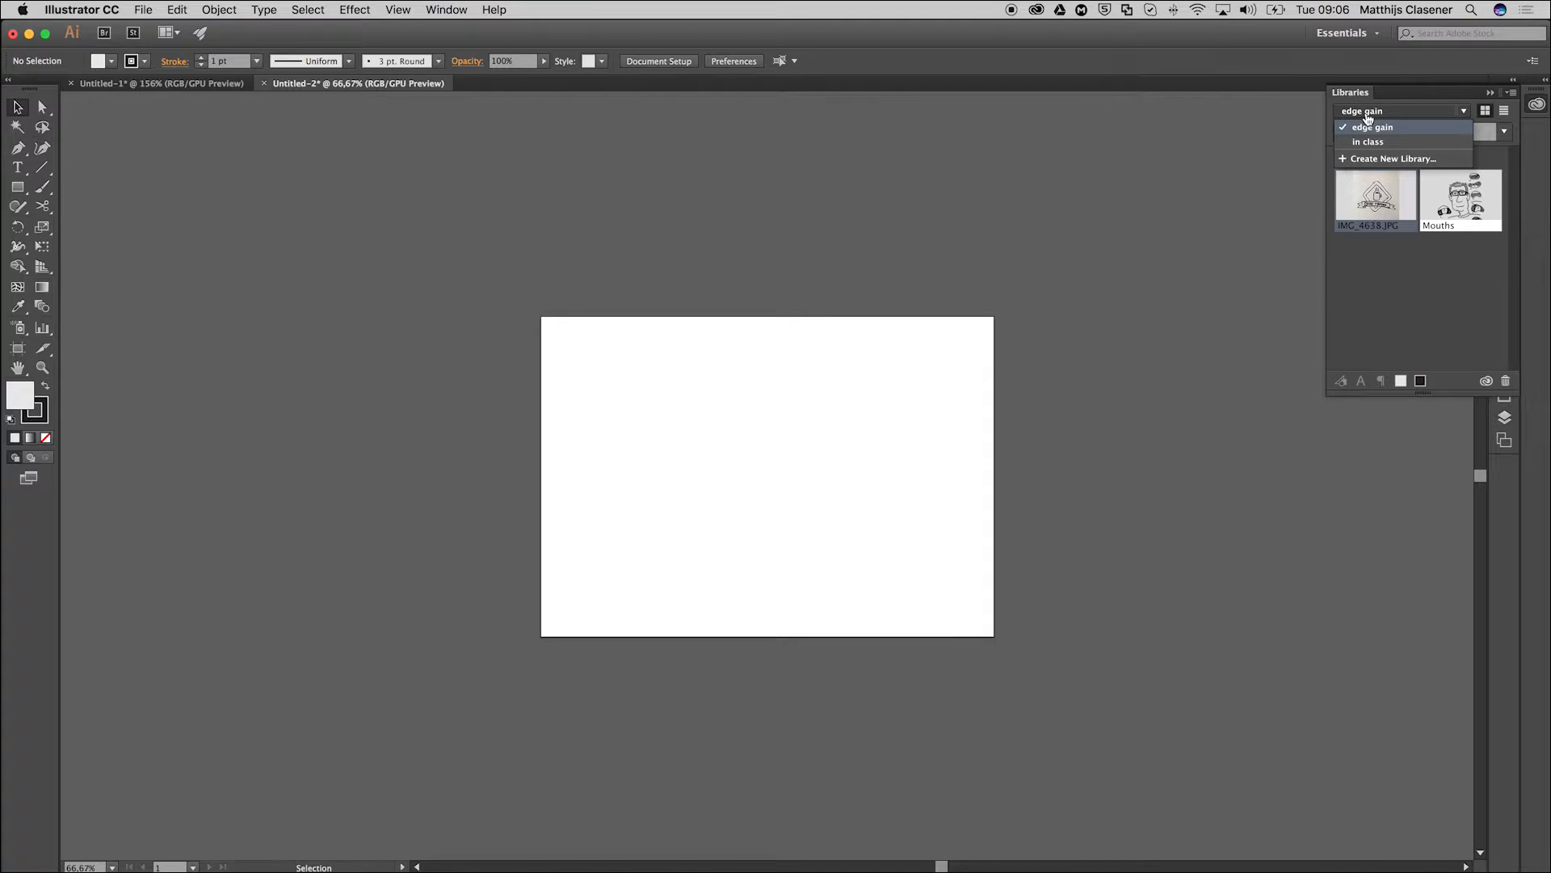
click(1373, 127)
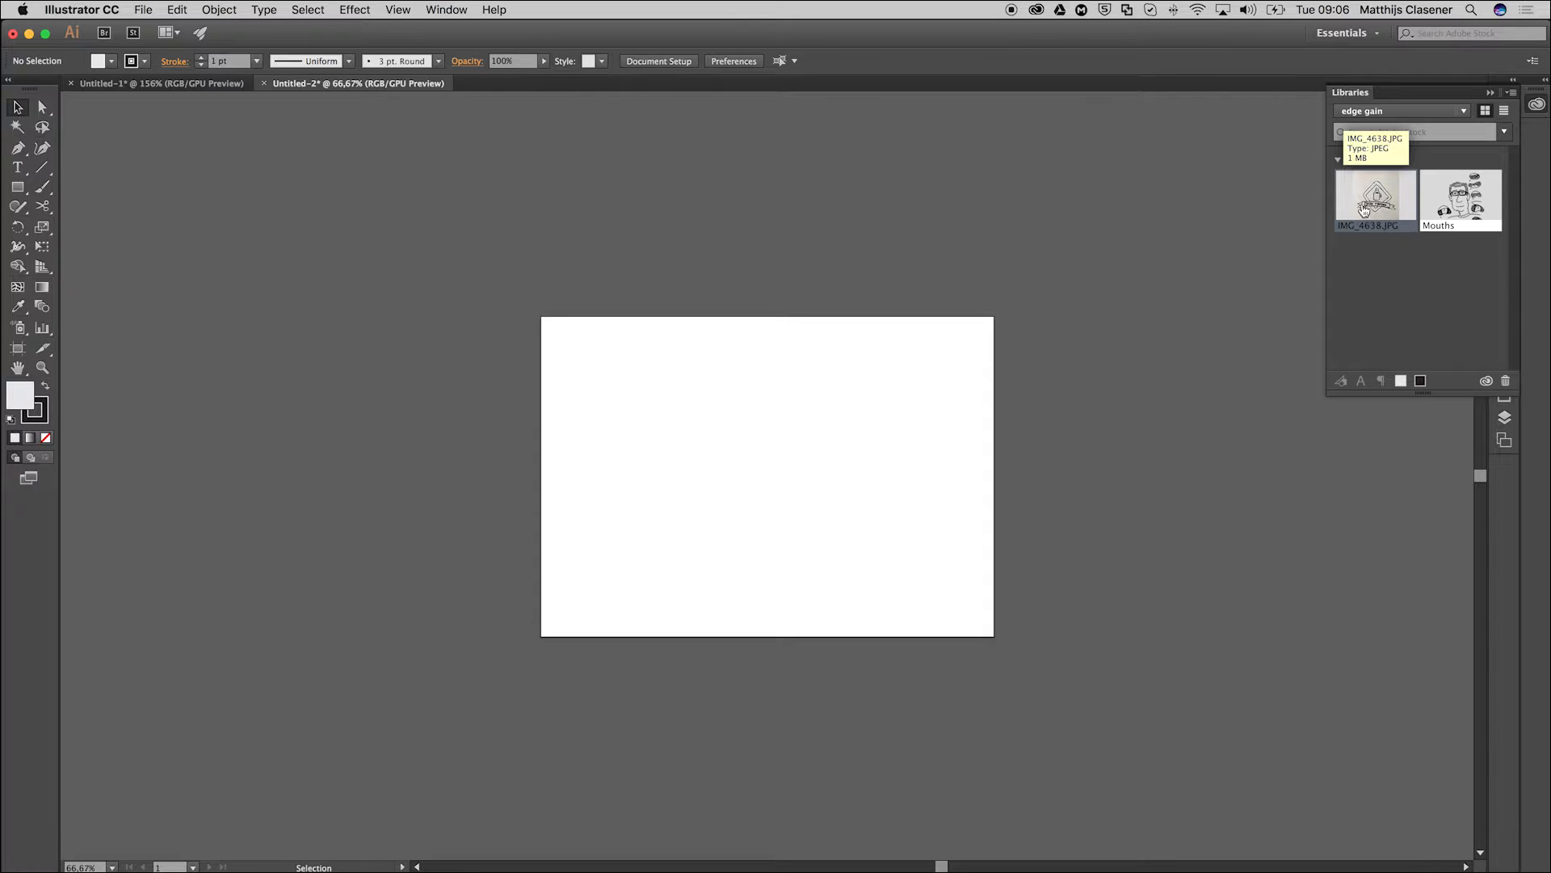
mouse_move(1366, 199)
mouse_down()
mouse_move(1383, 202)
mouse_move(1233, 228)
mouse_move(854, 418)
mouse_up()
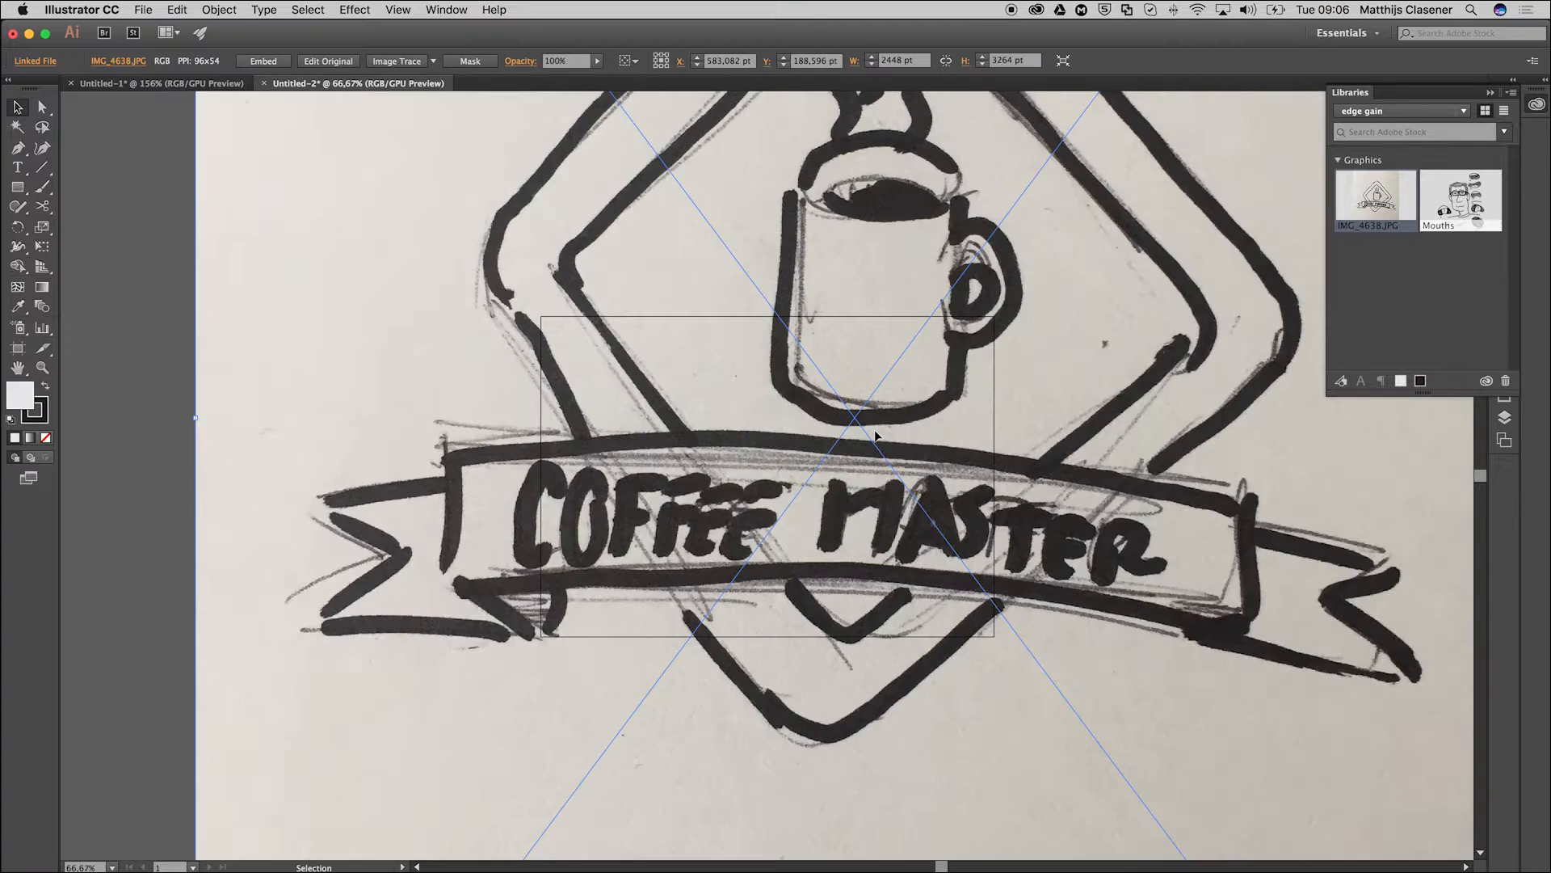
Scale the placed sketch photo down to about 599 × 798 pt, centre it over the artboard and deselect it.
drag(312, 181, 421, 393)
drag(467, 189, 455, 401)
drag(344, 115, 414, 302)
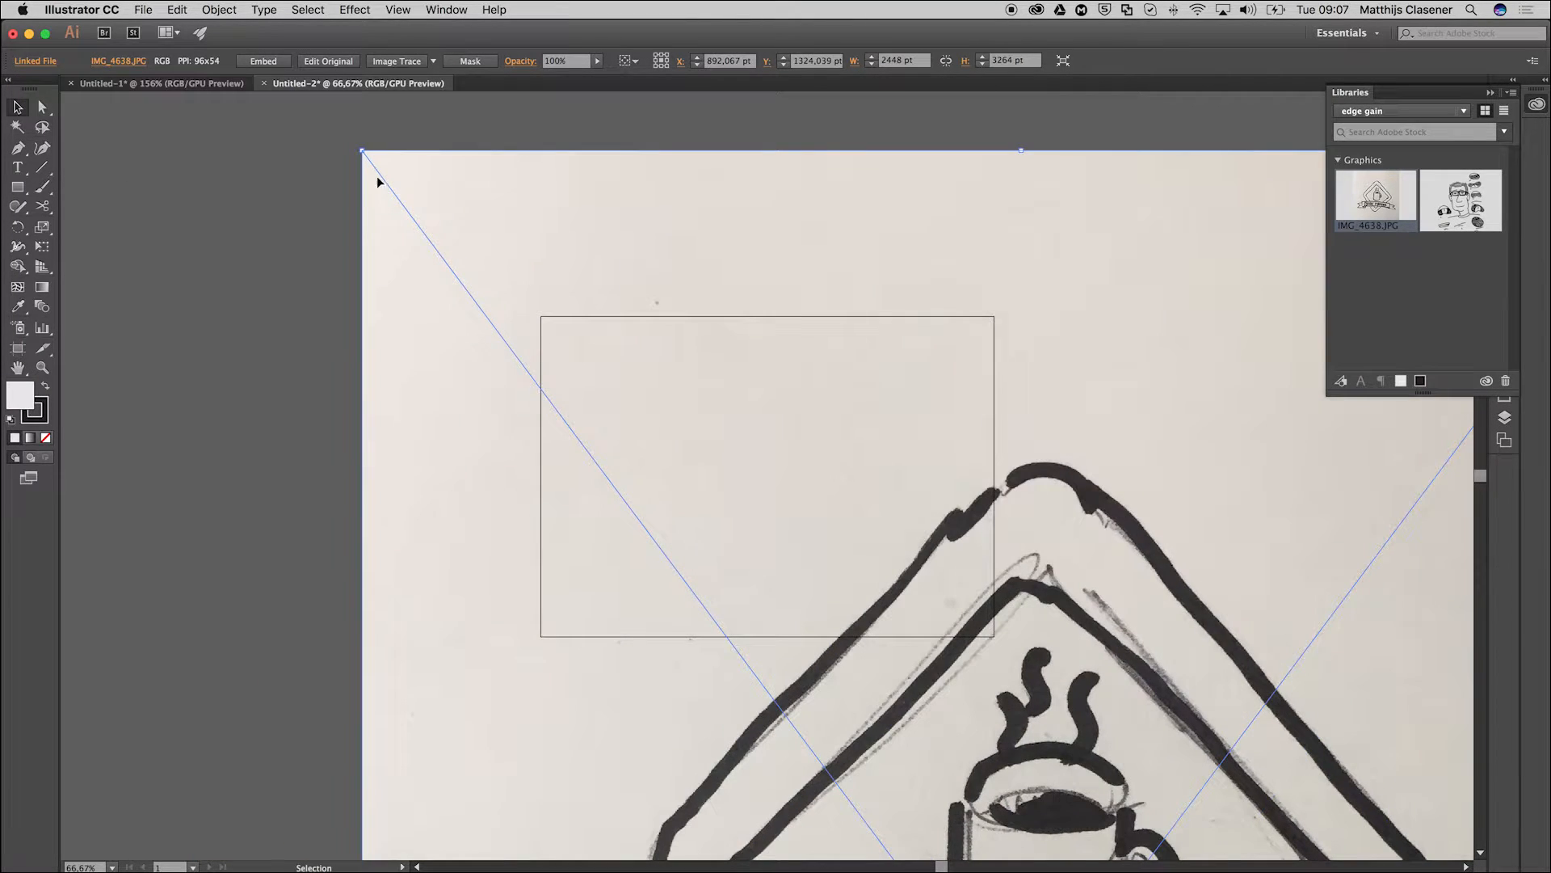
mouse_move(357, 152)
mouse_down()
mouse_move(418, 161)
mouse_move(544, 242)
mouse_move(599, 310)
mouse_move(948, 574)
mouse_up()
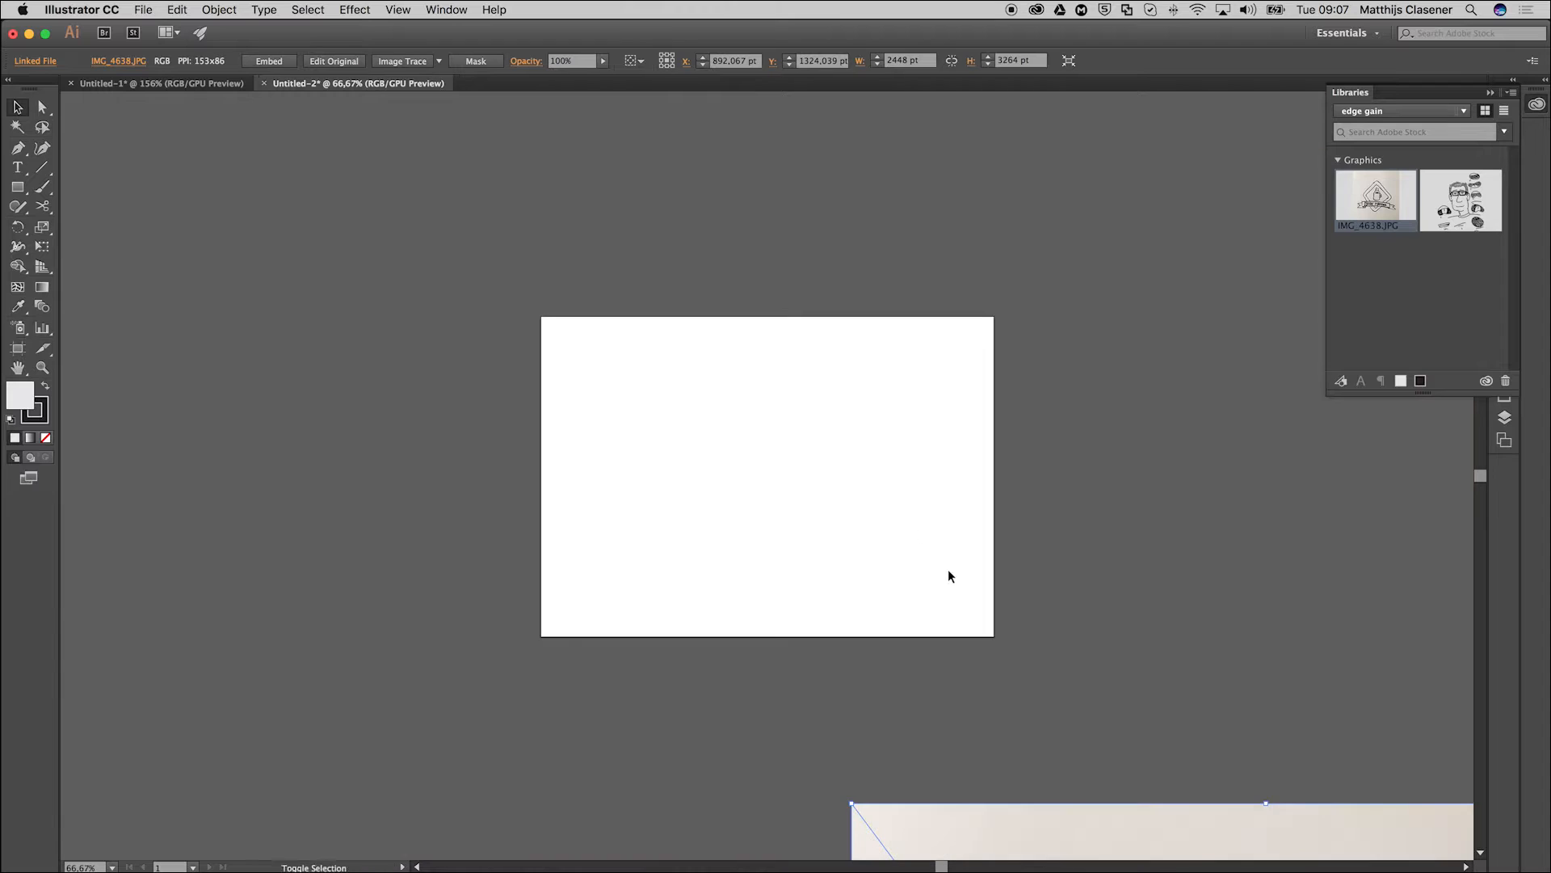
mouse_move(1100, 833)
mouse_down()
mouse_move(917, 681)
mouse_move(578, 291)
mouse_move(540, 191)
mouse_up()
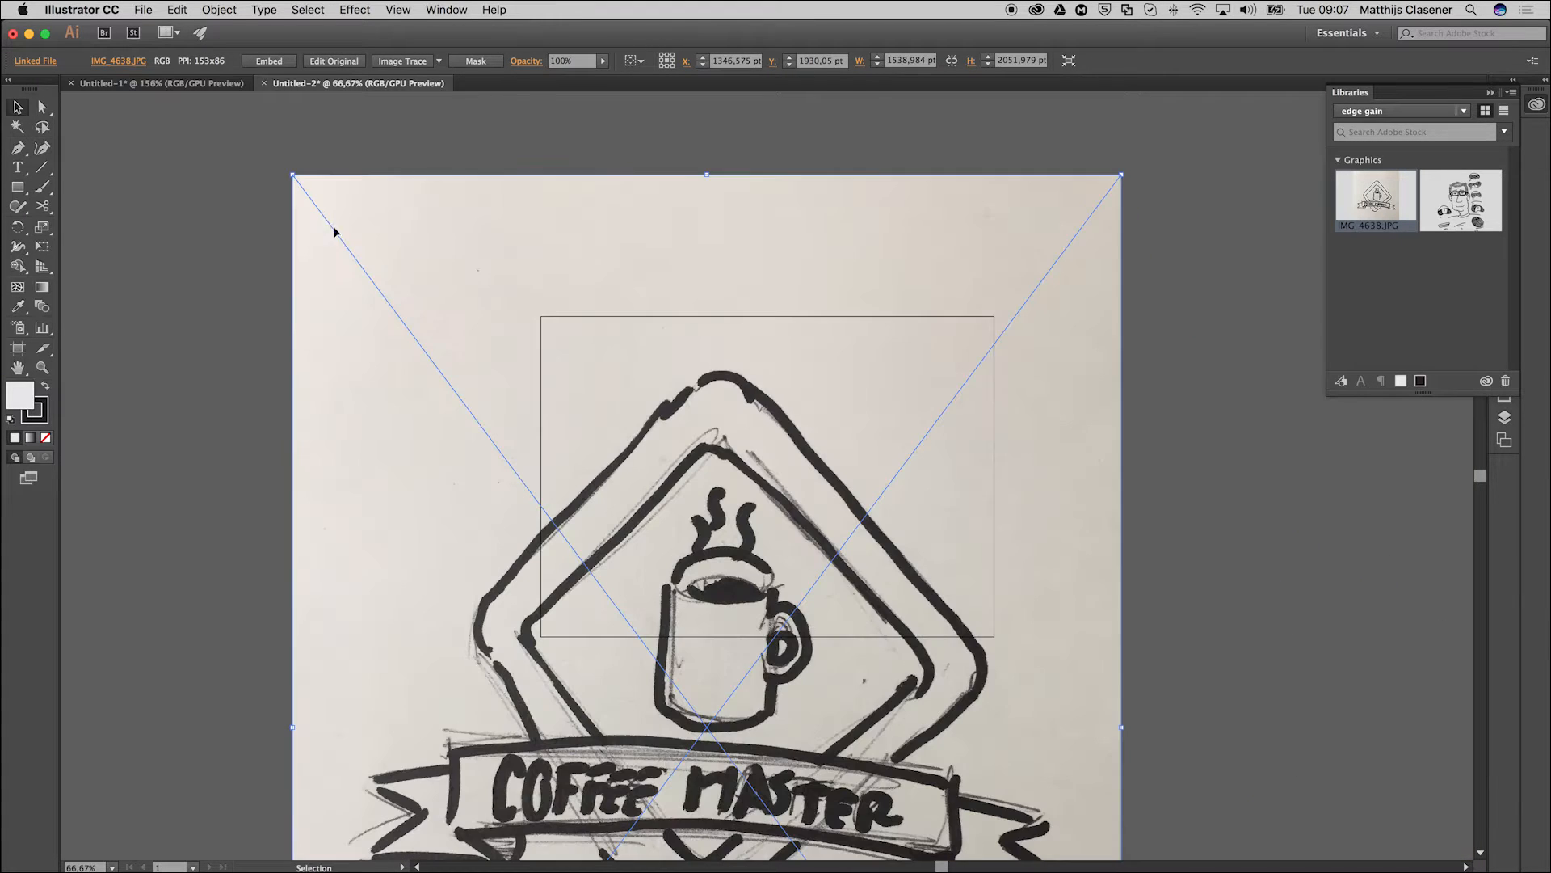
mouse_move(293, 172)
mouse_down()
mouse_move(610, 323)
mouse_move(869, 489)
mouse_move(788, 440)
mouse_move(791, 498)
mouse_up()
mouse_move(1000, 754)
mouse_down()
mouse_move(941, 519)
mouse_move(945, 283)
mouse_up()
drag(625, 222, 740, 375)
mouse_move(960, 549)
mouse_down()
mouse_move(810, 454)
mouse_move(833, 444)
mouse_up()
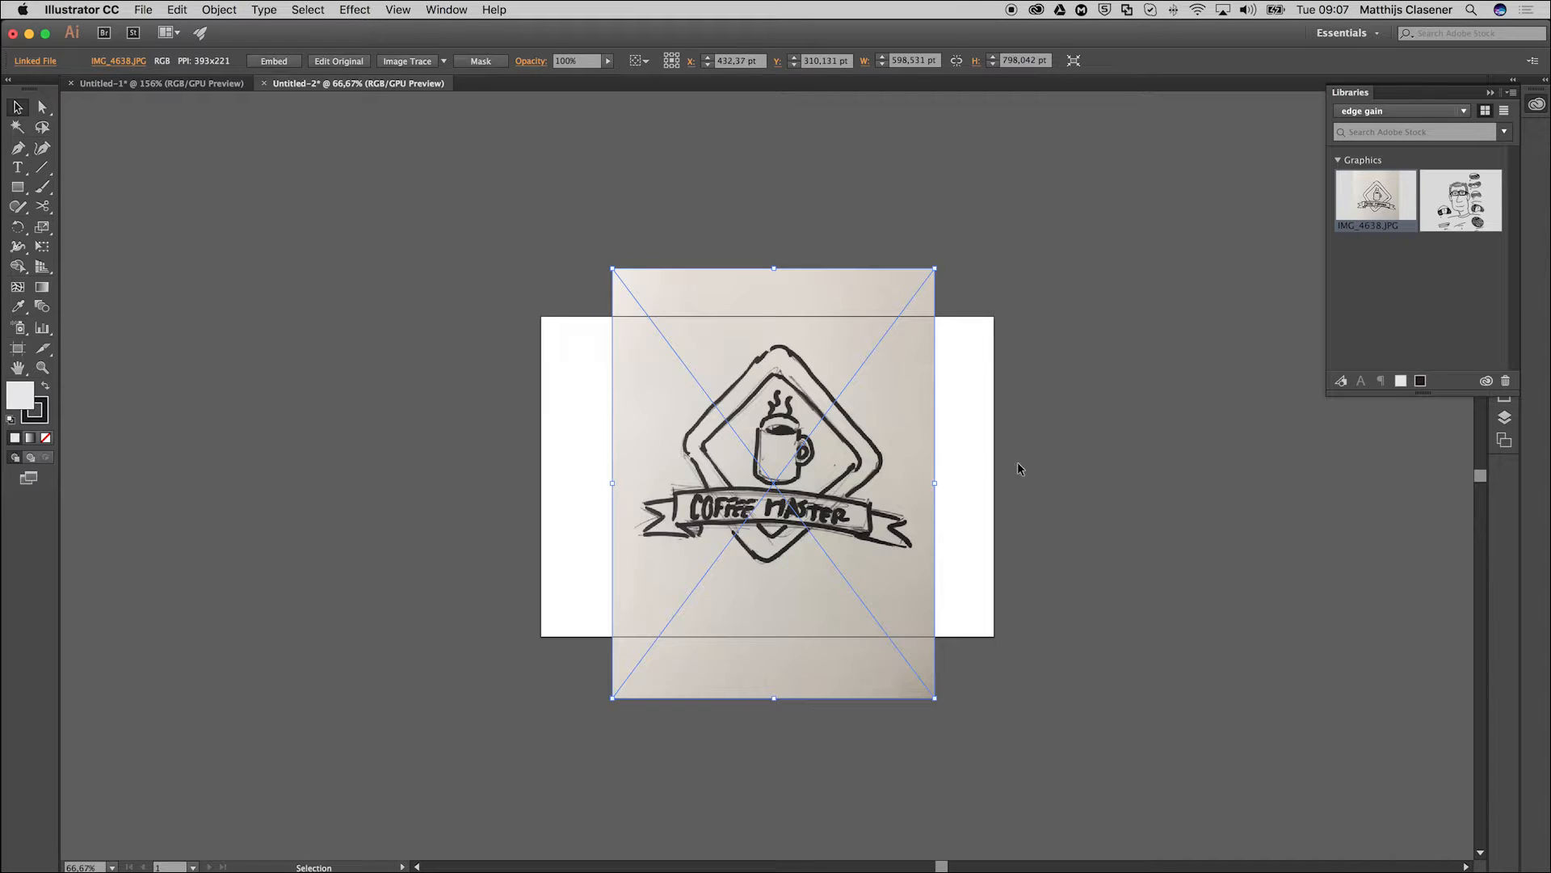
click(375, 347)
Use the Shaper tool to draw an ellipse about 174 × 43 pt, a triangle about 134 × 116 pt and a 115 pt square beside the mug.
click(42, 367)
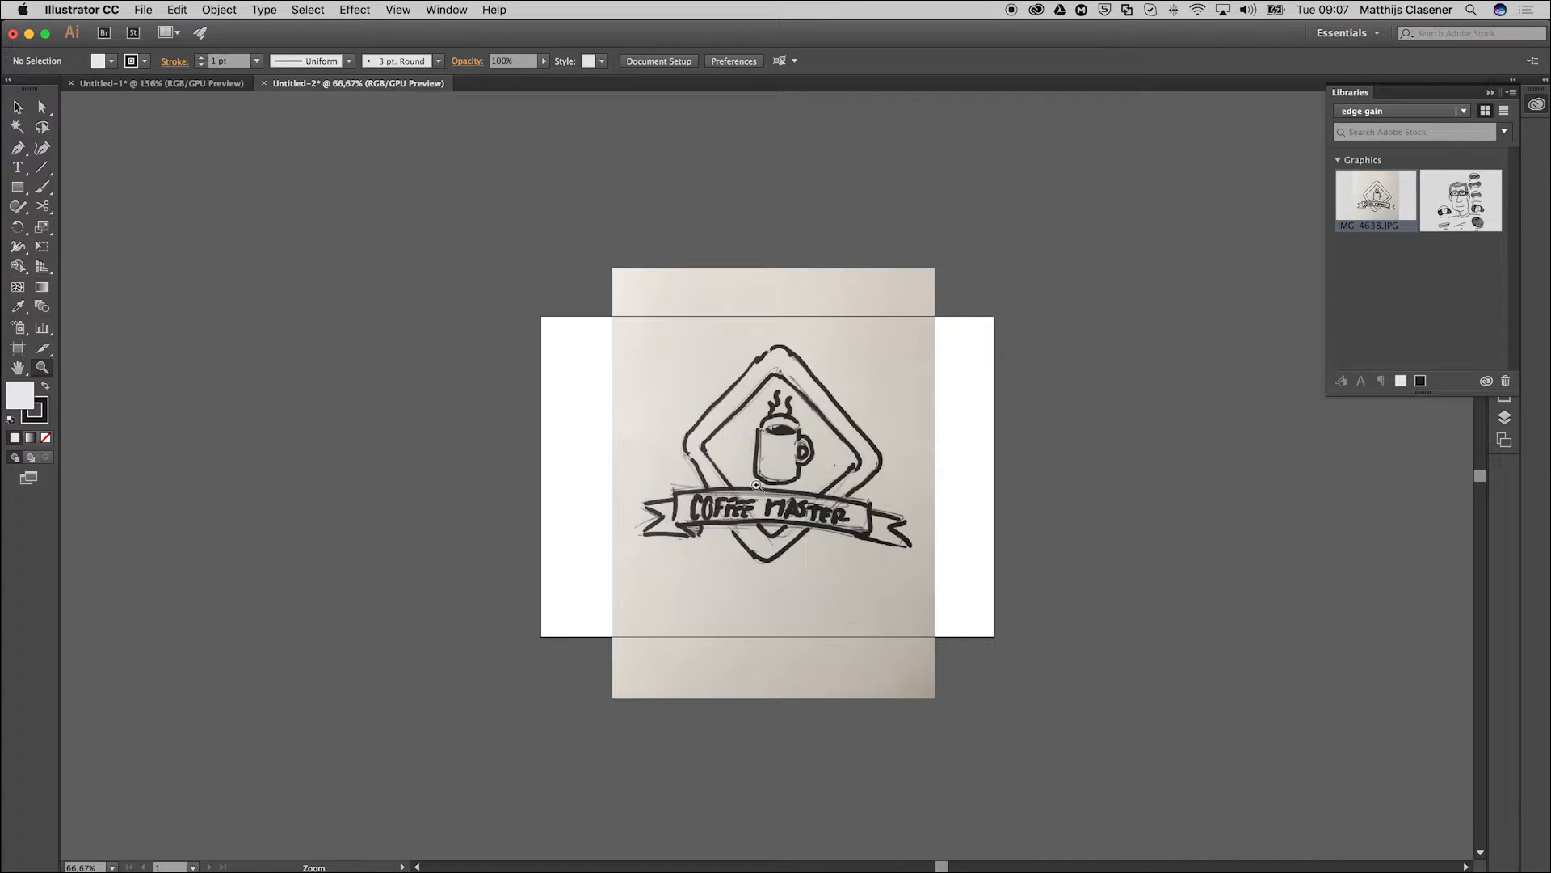
click(776, 482)
click(778, 480)
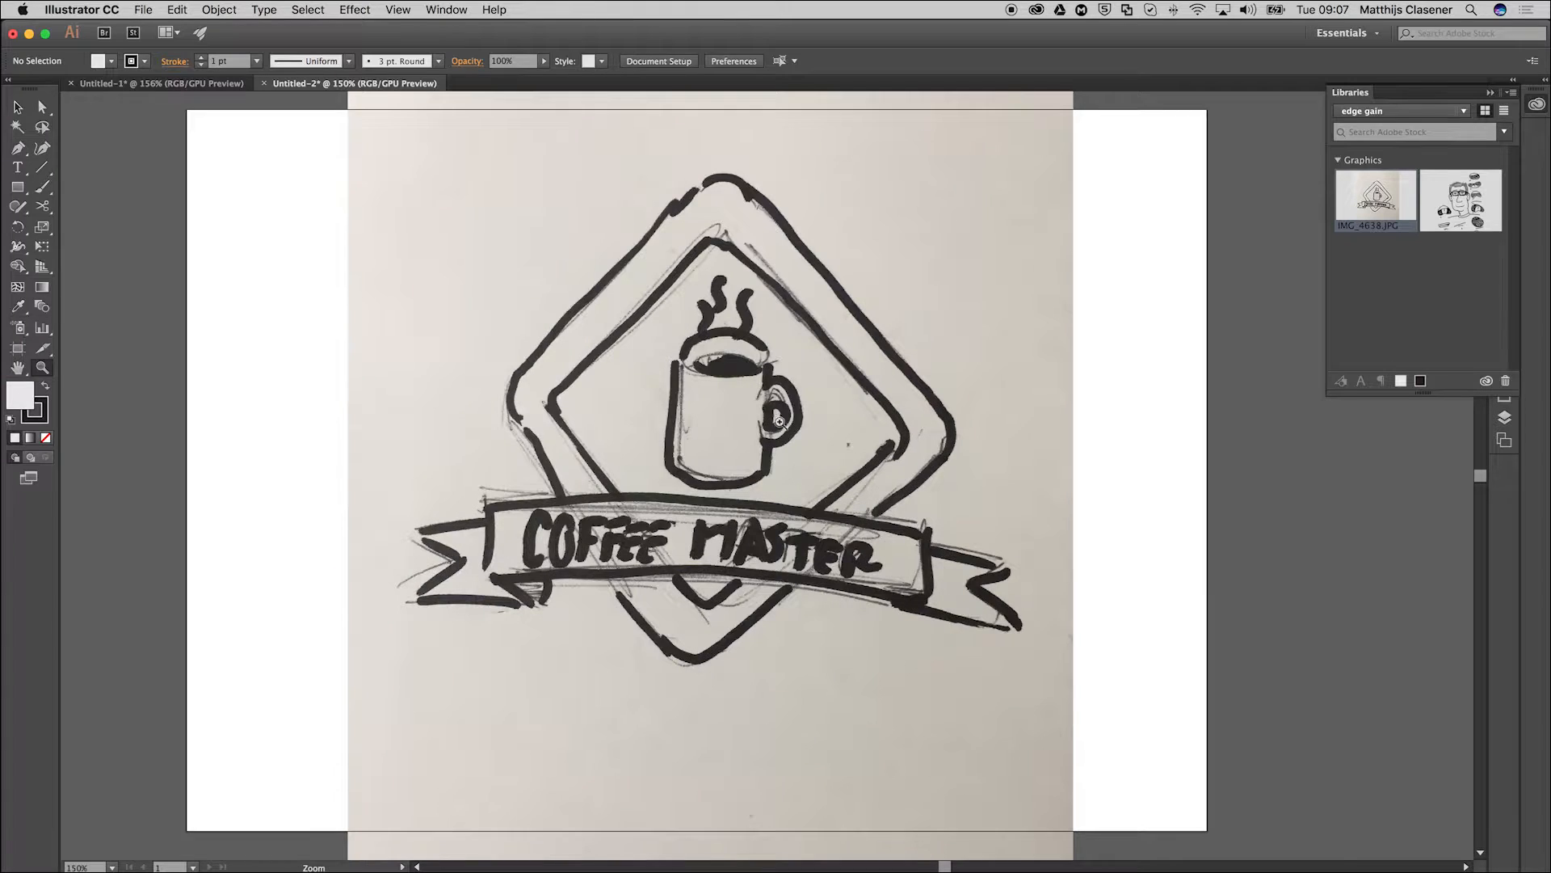
click(792, 443)
key(v)
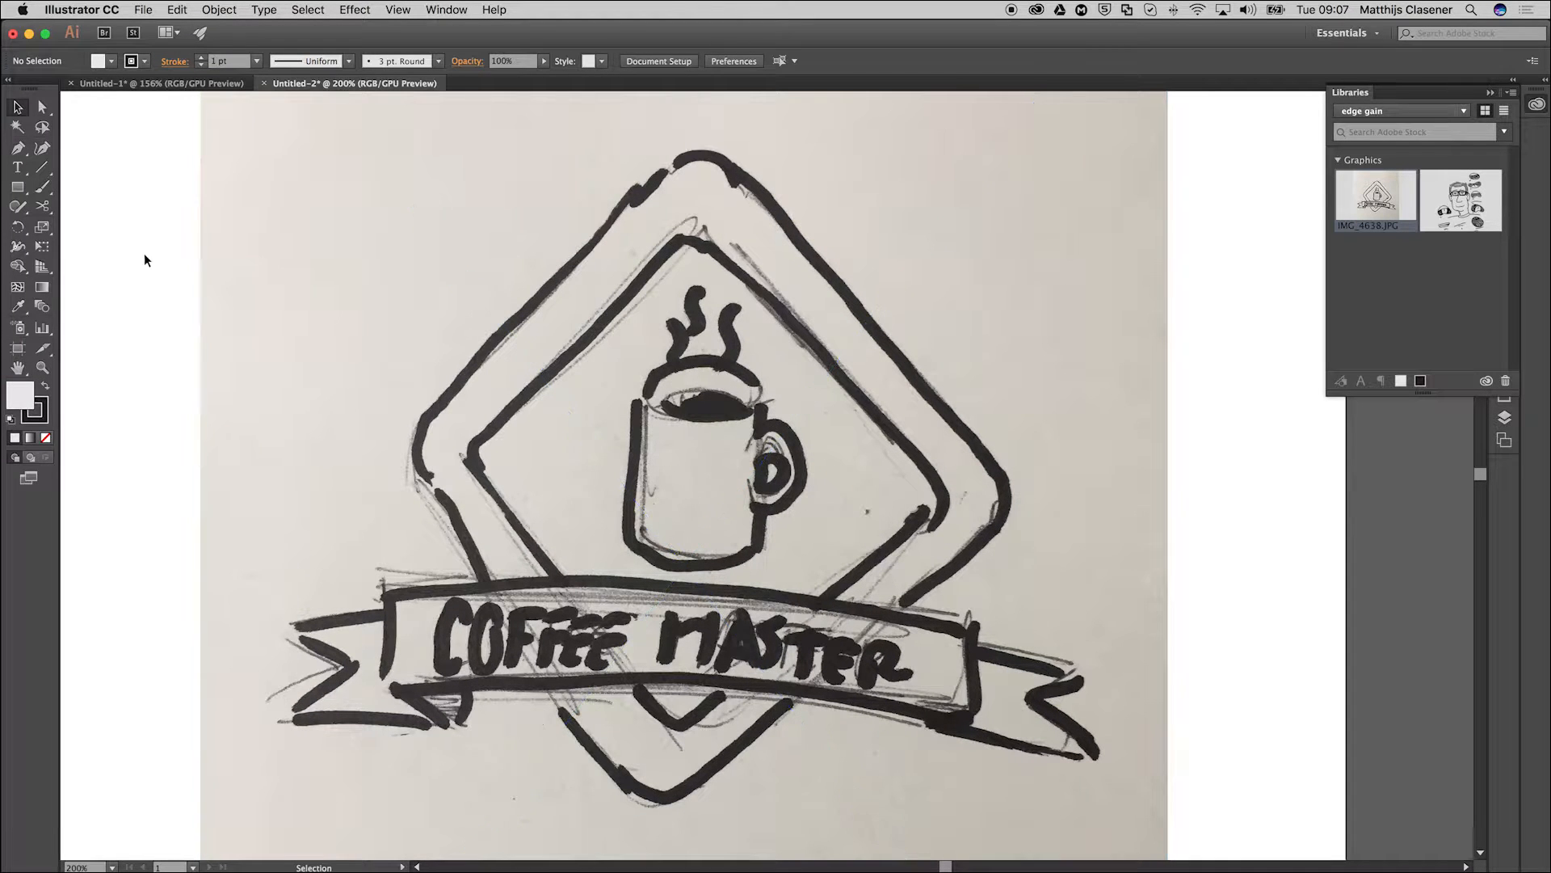
click(16, 210)
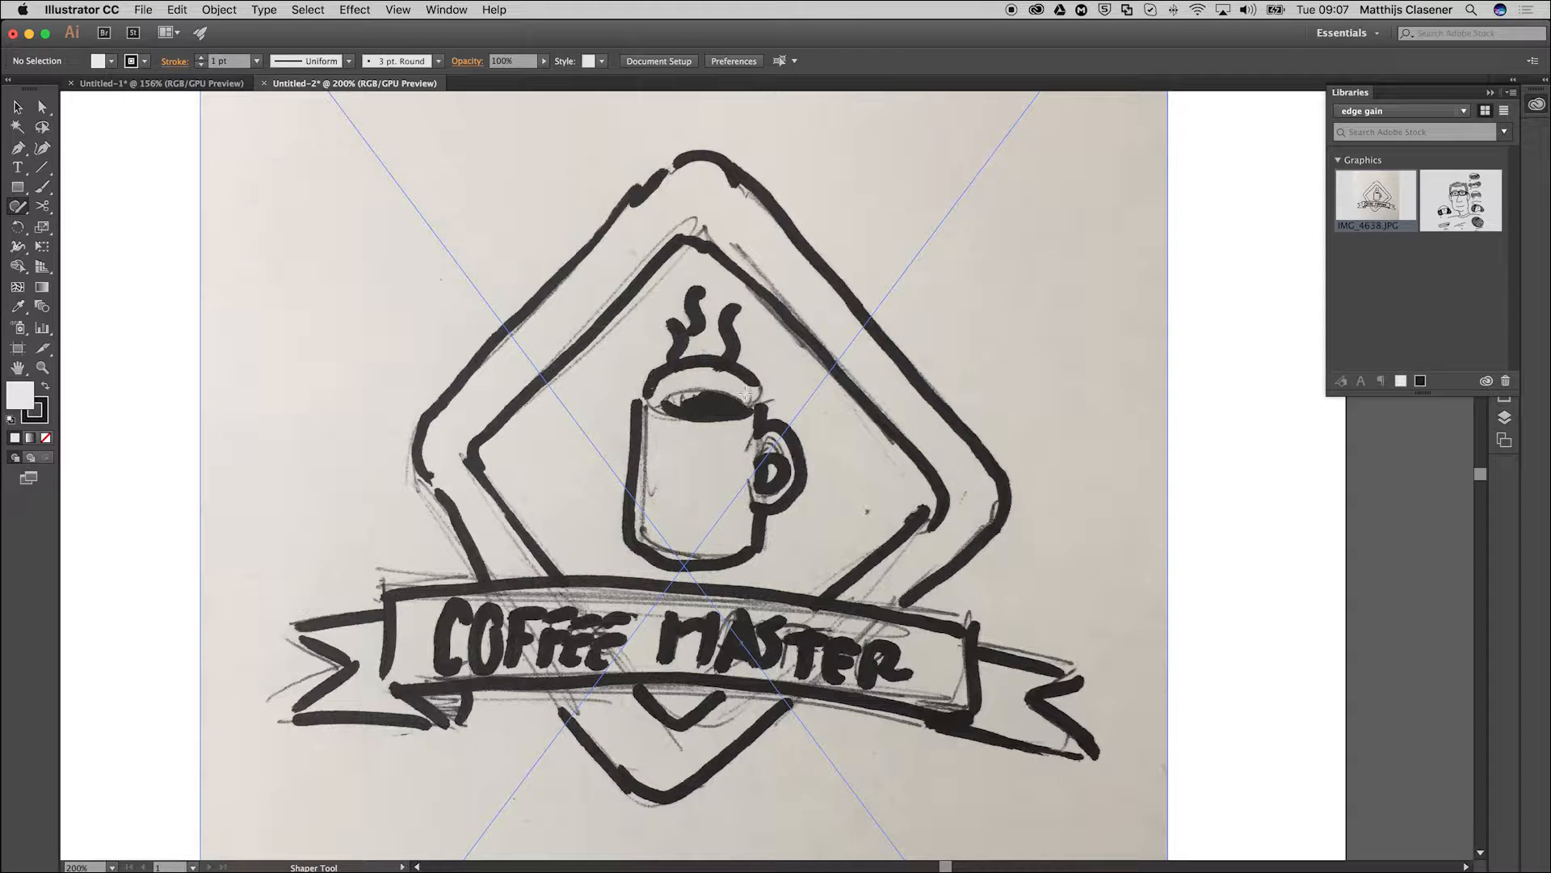
mouse_move(256, 278)
mouse_down()
mouse_move(358, 267)
mouse_move(426, 313)
mouse_move(289, 343)
mouse_move(185, 330)
mouse_move(176, 302)
mouse_move(278, 279)
mouse_up()
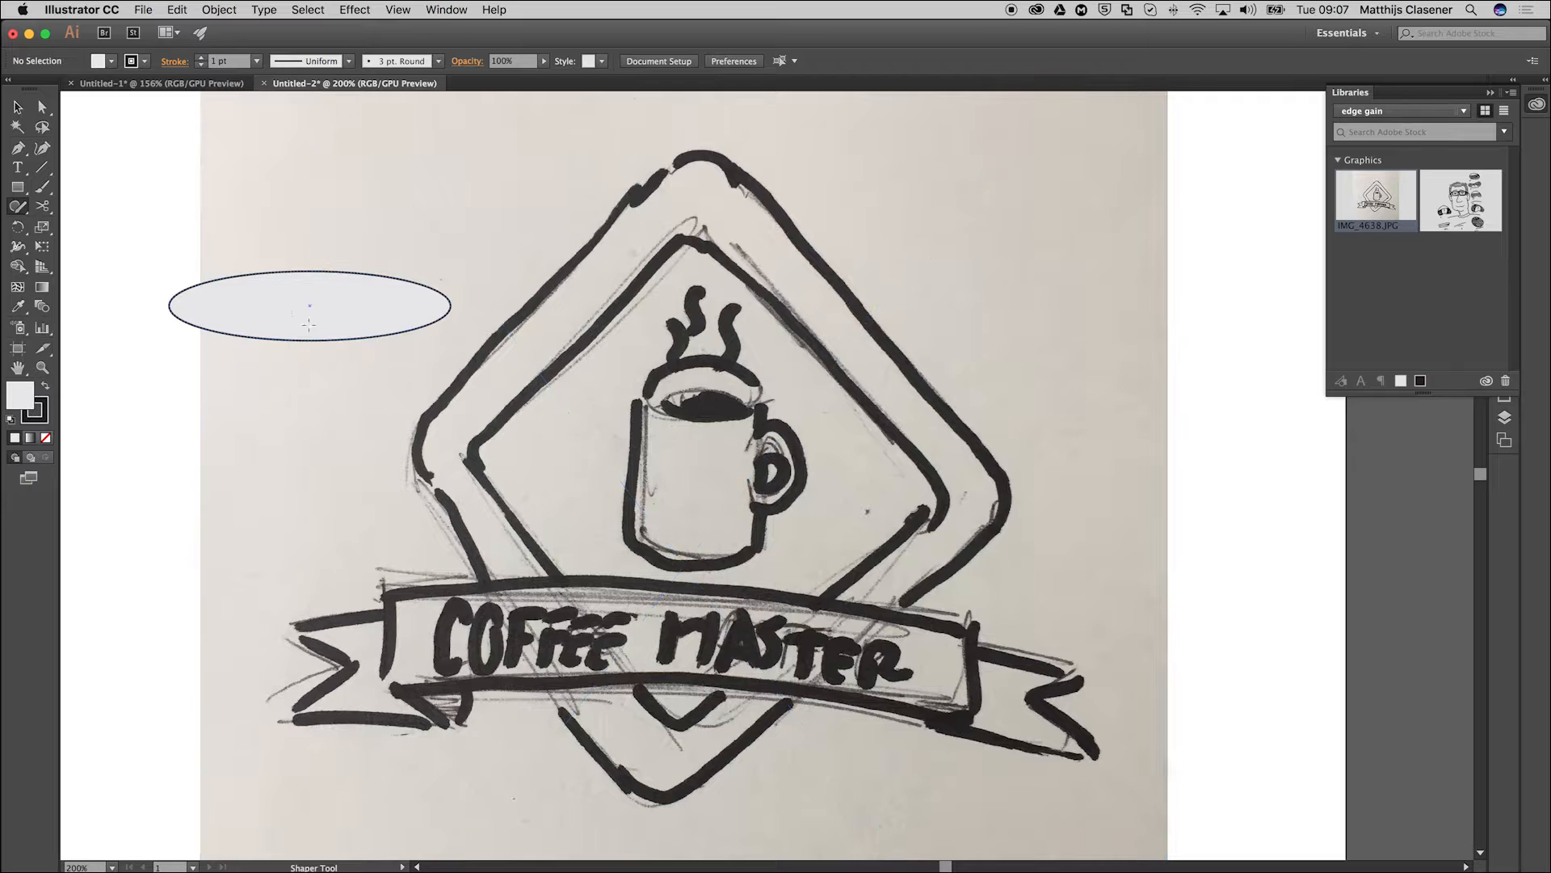
mouse_move(317, 403)
mouse_down()
mouse_move(227, 540)
mouse_move(451, 513)
mouse_move(319, 404)
mouse_up()
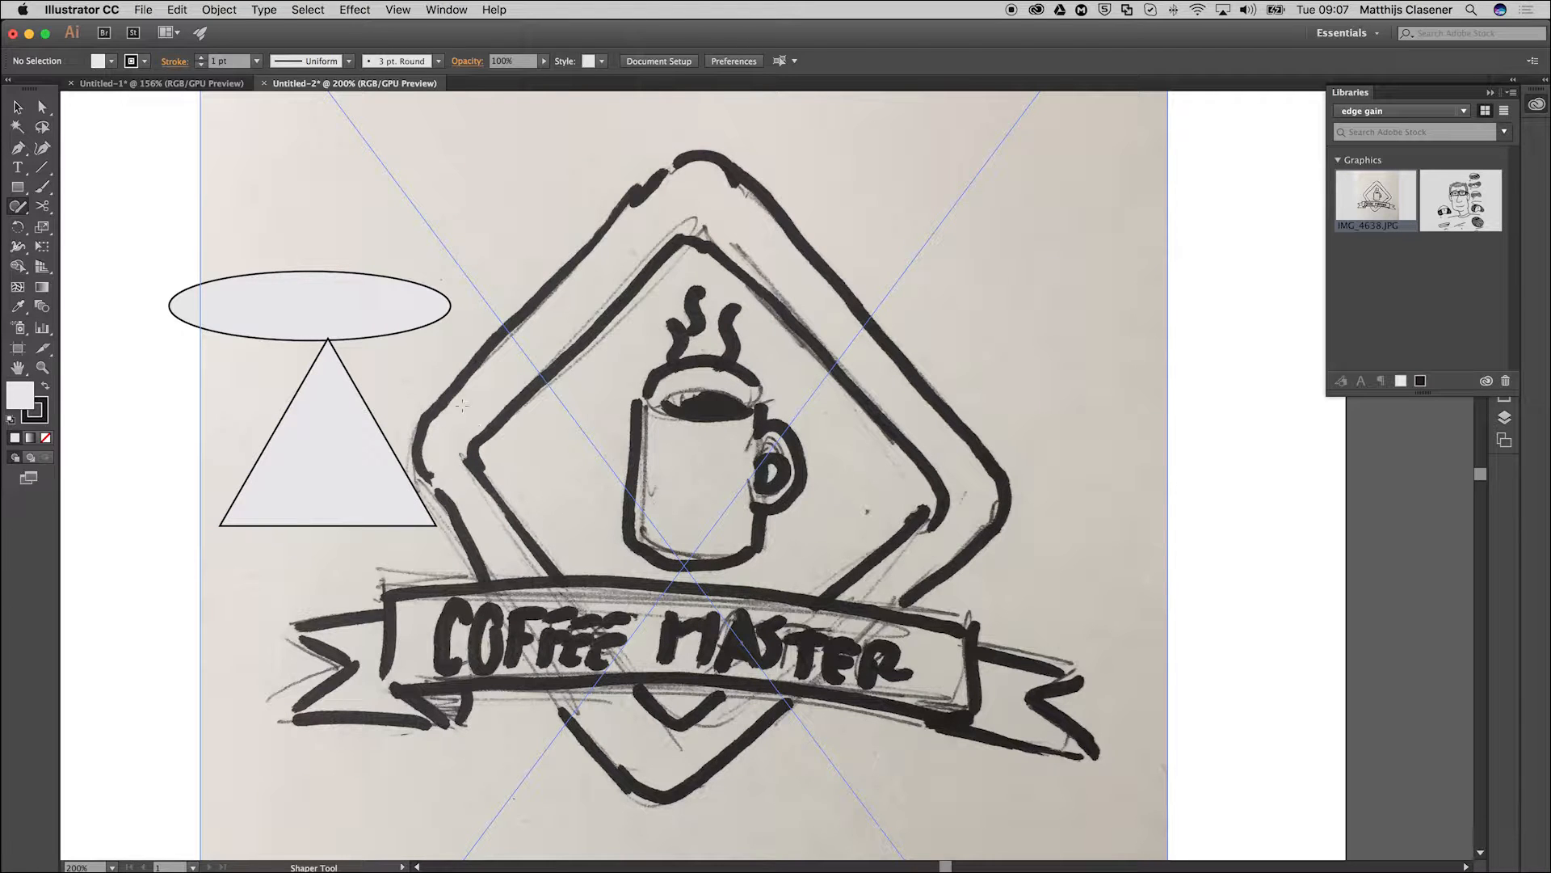
mouse_move(443, 400)
mouse_down()
mouse_move(601, 395)
mouse_move(580, 537)
mouse_move(557, 576)
mouse_move(449, 564)
mouse_move(436, 412)
mouse_up()
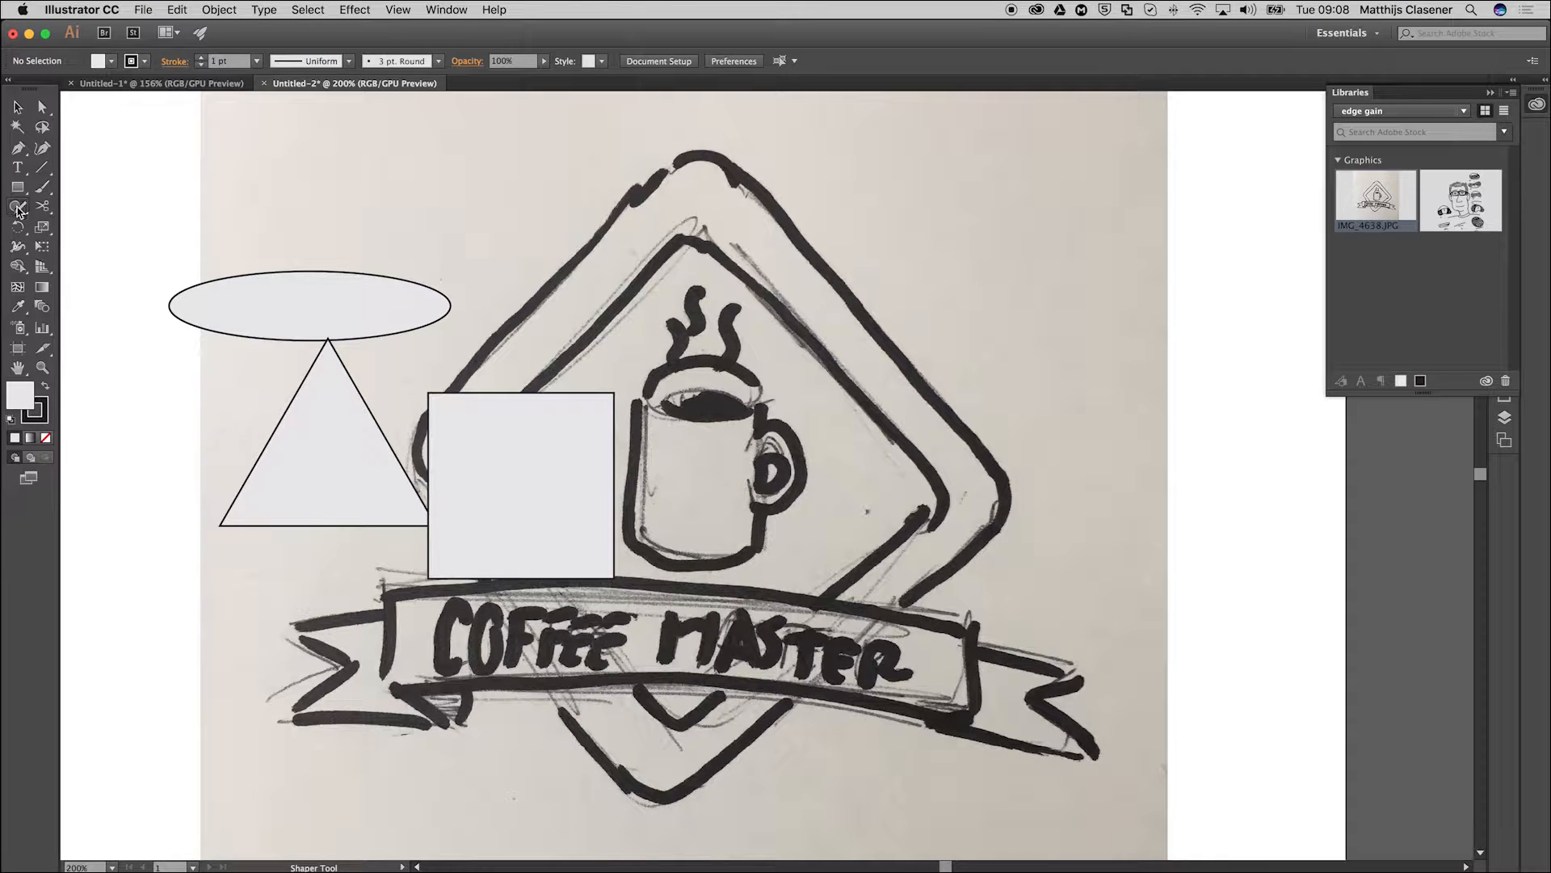
Select the triangle below the ellipse and delete it.
click(17, 106)
click(343, 495)
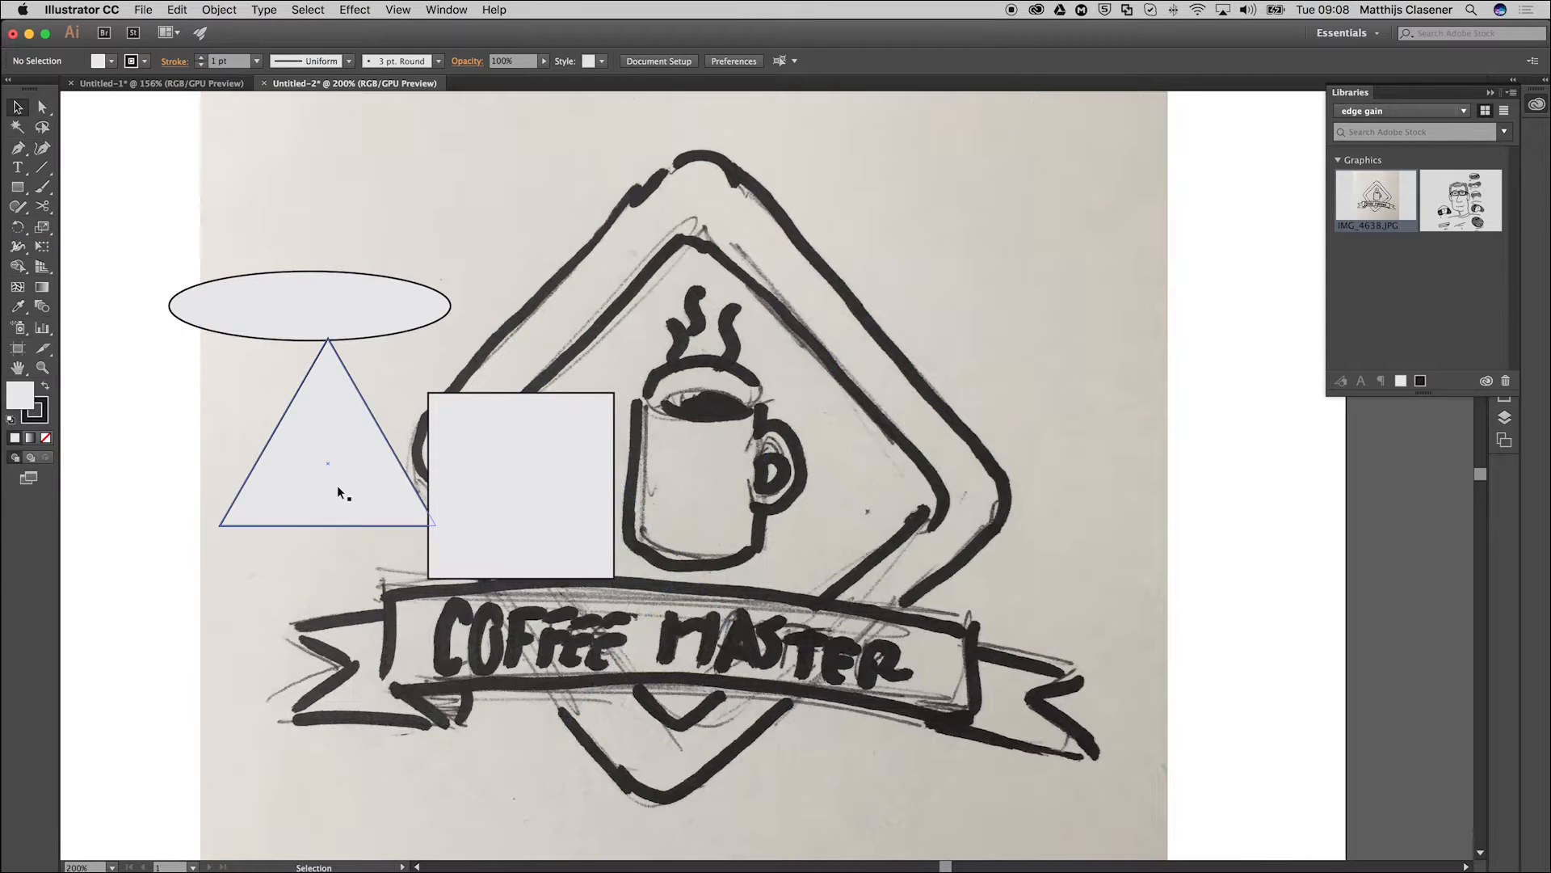
click(338, 479)
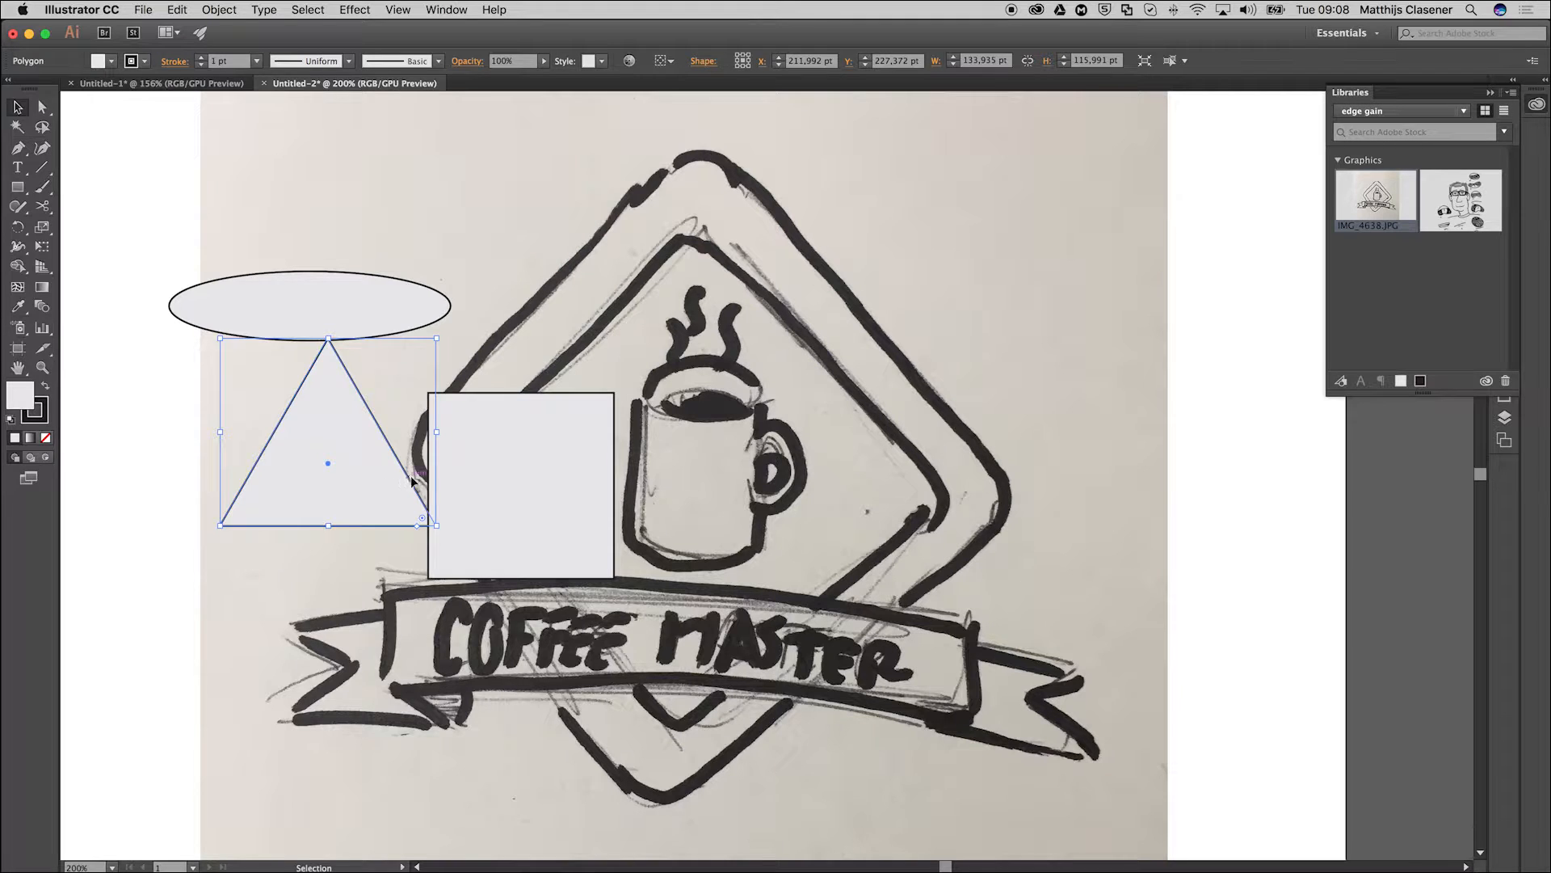
key(Delete)
Align the square's upper edge with the ellipse's horizontal centreline and stretch it to about 174 × 188 pt as the mug body.
drag(501, 496, 283, 487)
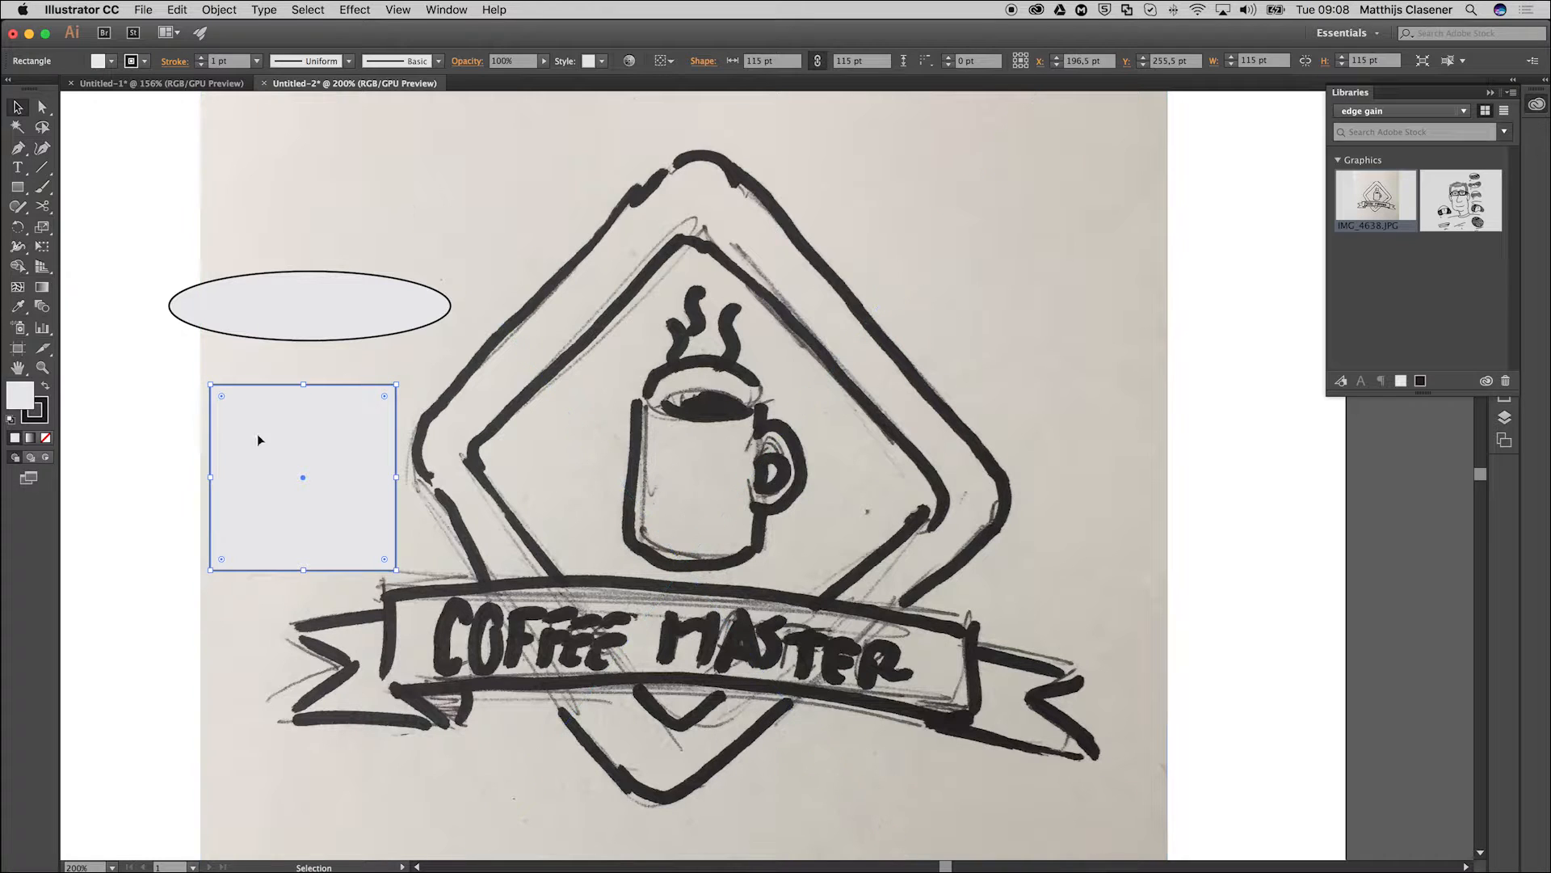
drag(269, 469, 231, 394)
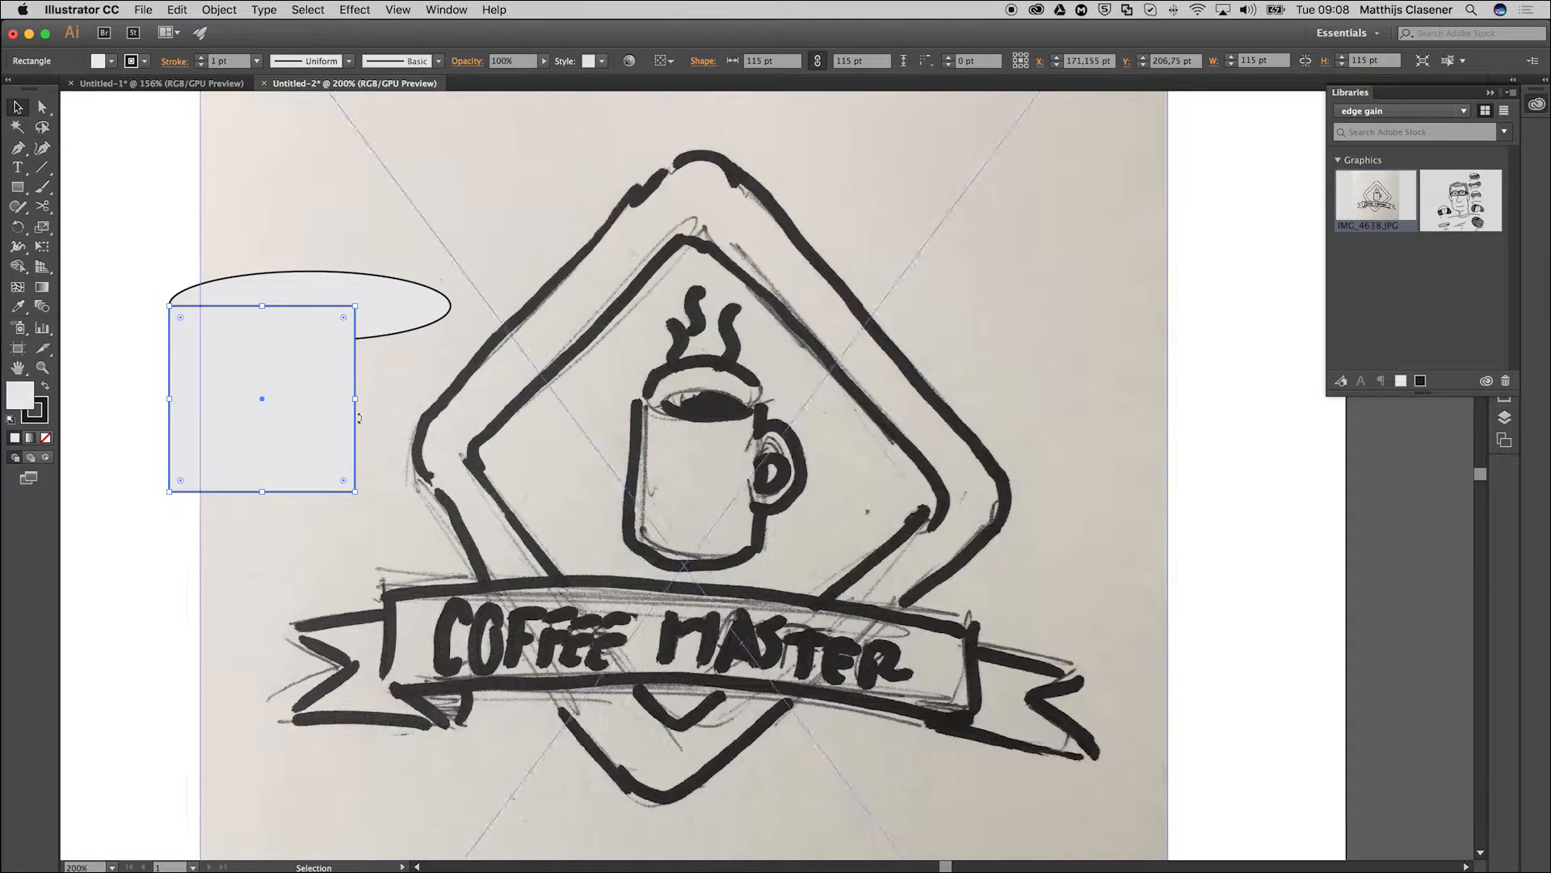
drag(356, 399, 450, 394)
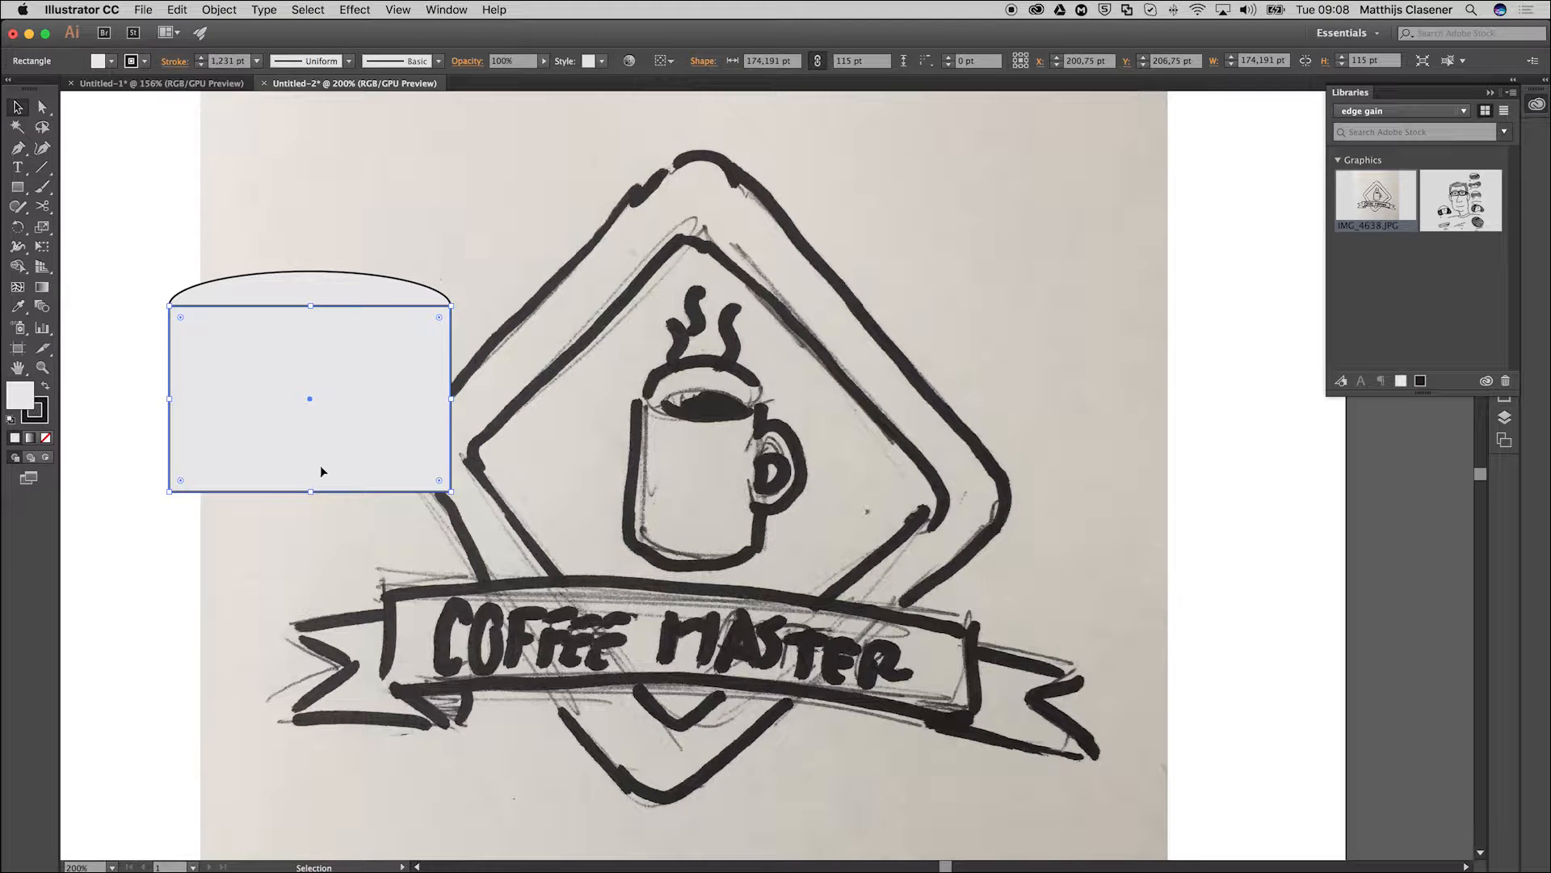
drag(311, 491, 305, 609)
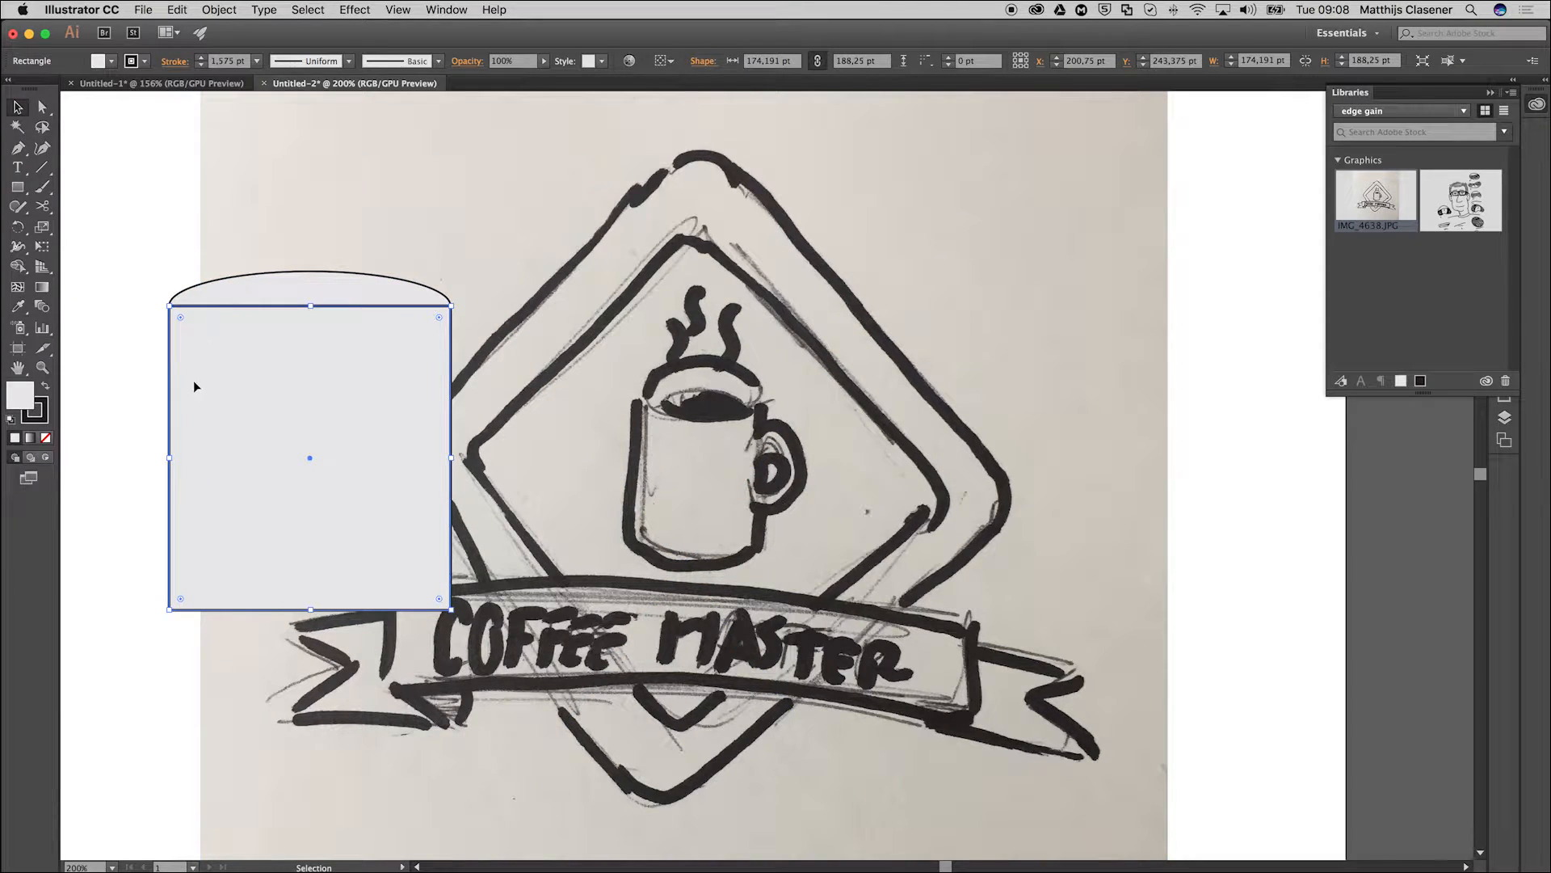
Copy the top ellipse, paste it in place and move the copy down to centre on the mug body's lower edge.
click(270, 282)
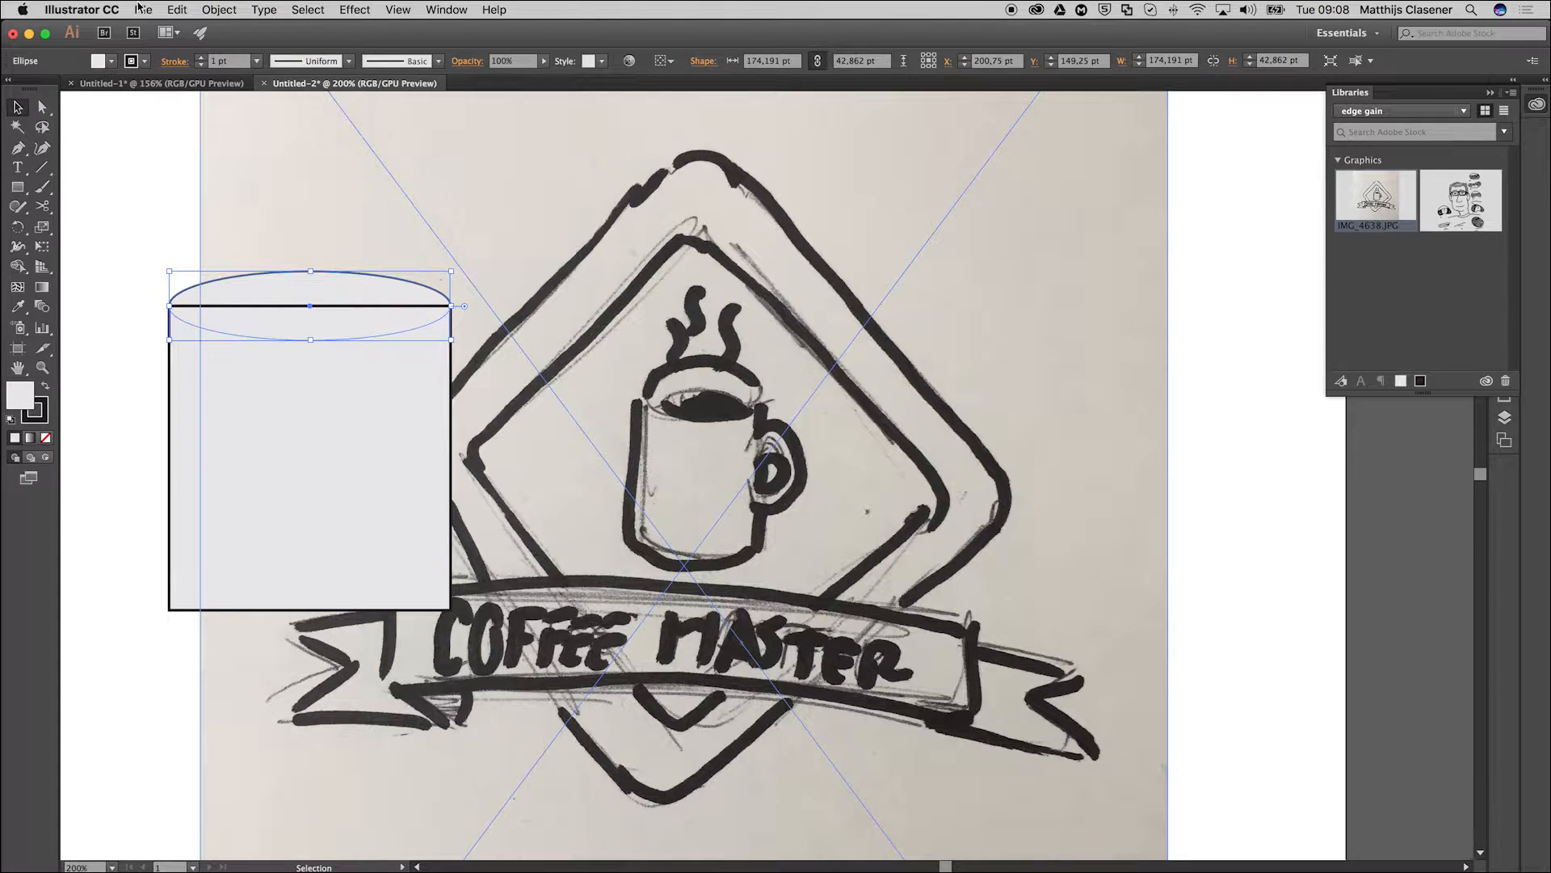
click(177, 10)
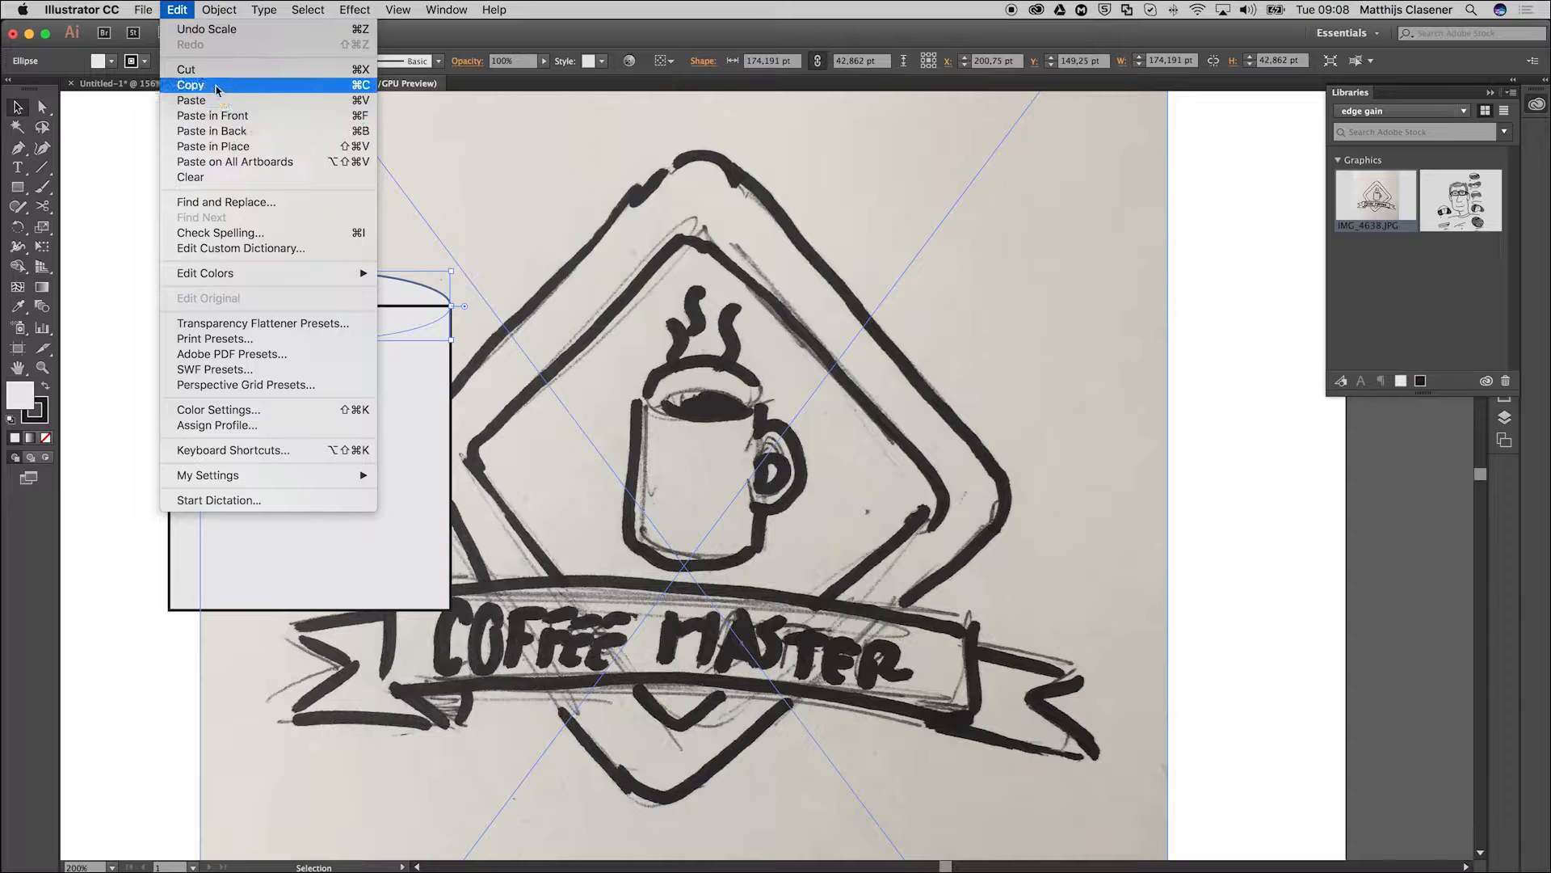
click(214, 86)
click(178, 10)
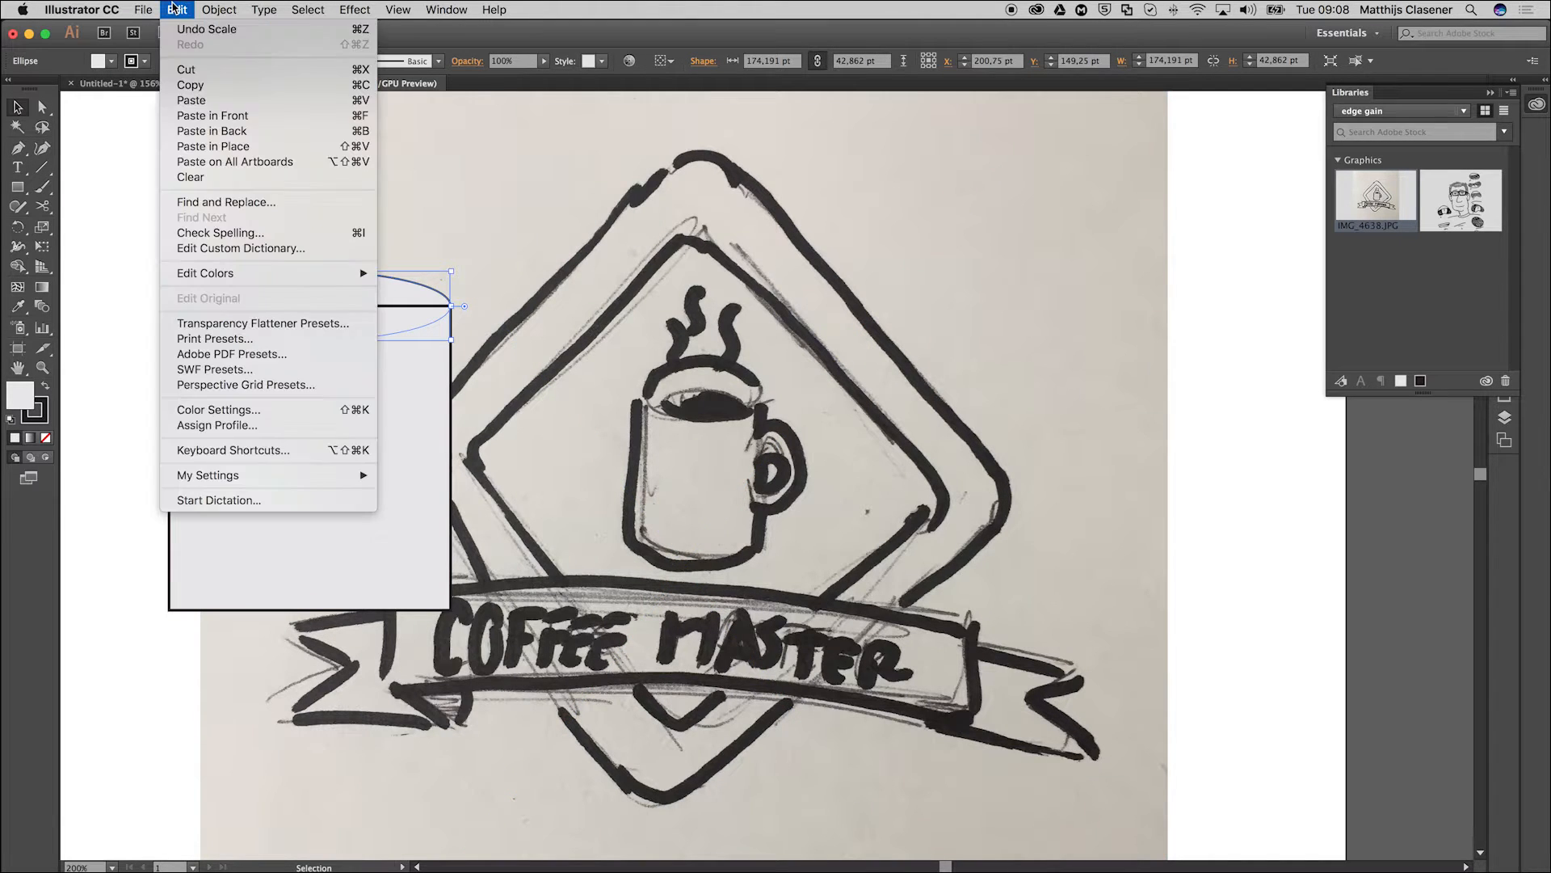
click(211, 147)
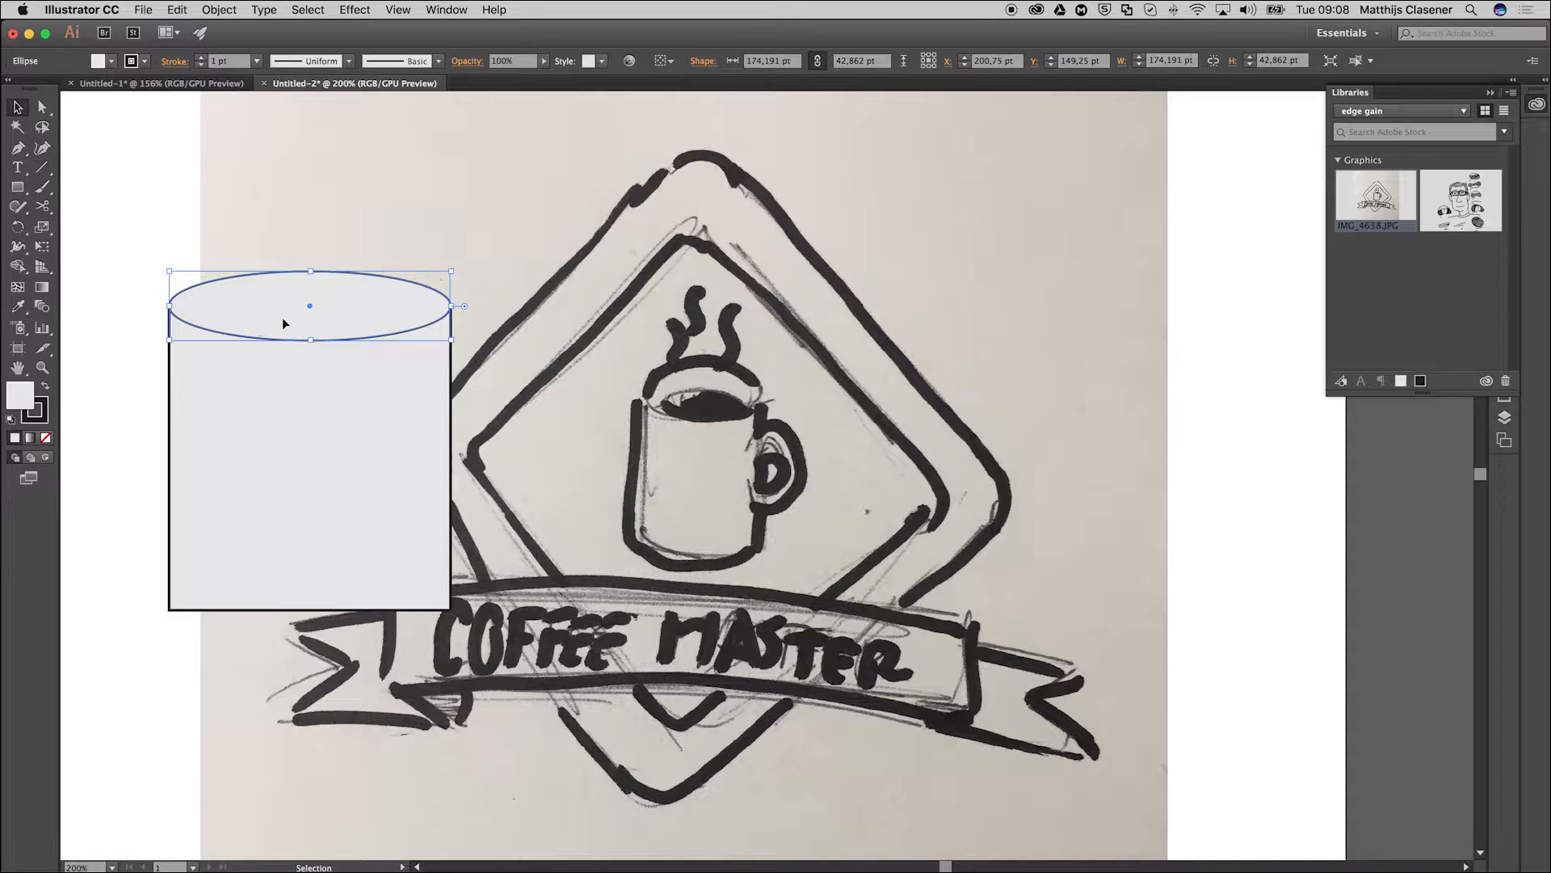
drag(278, 319, 285, 620)
click(123, 590)
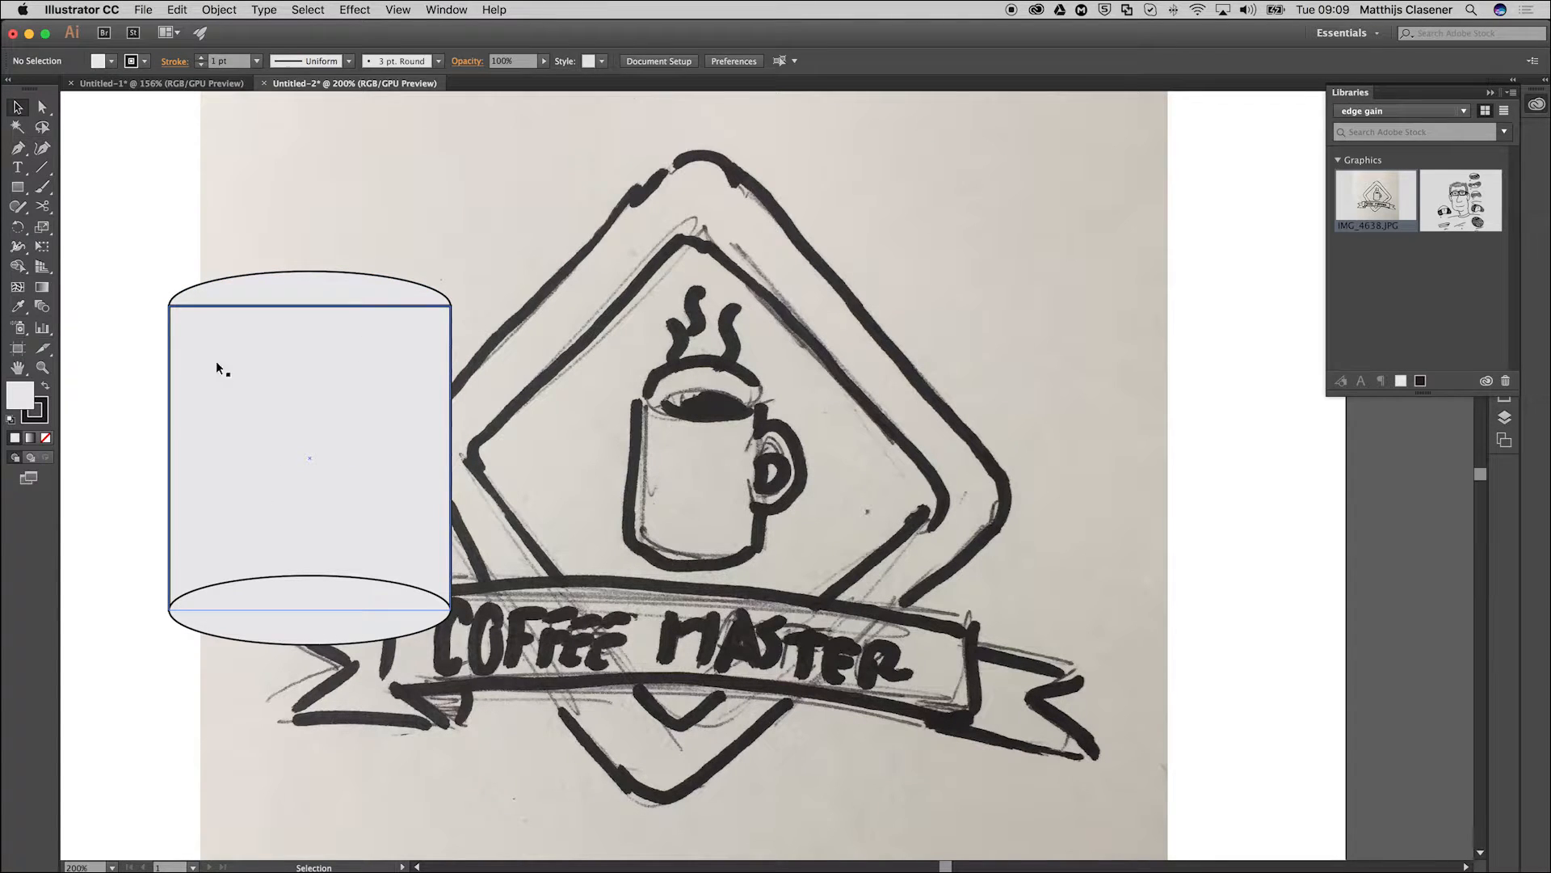
Duplicate the top ellipse into the empty area above the mug and deselect it.
click(236, 289)
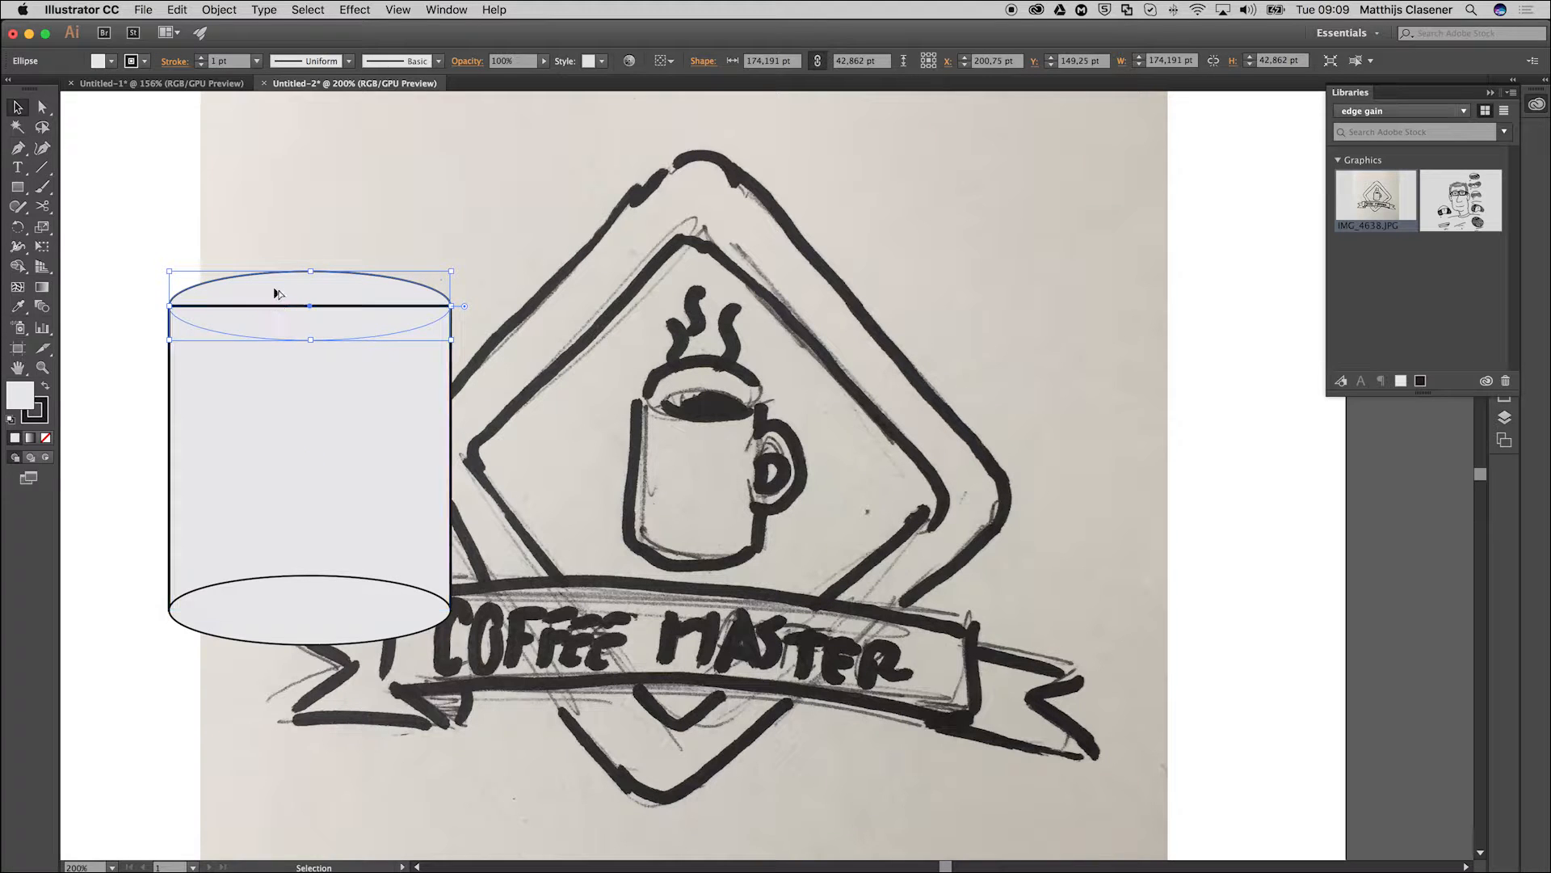
drag(283, 291, 418, 164)
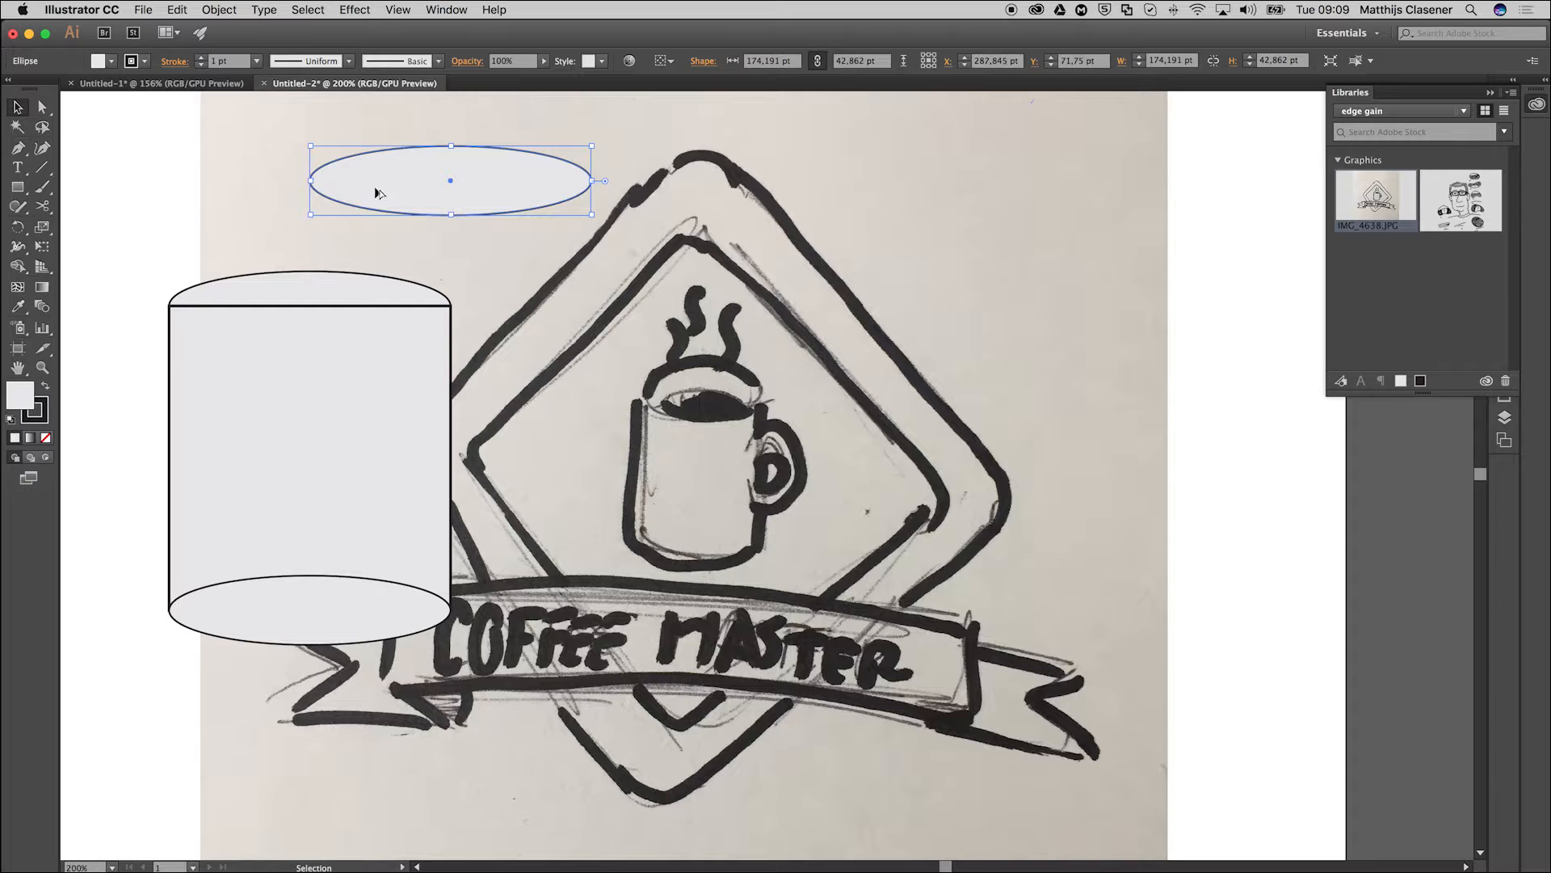
click(118, 265)
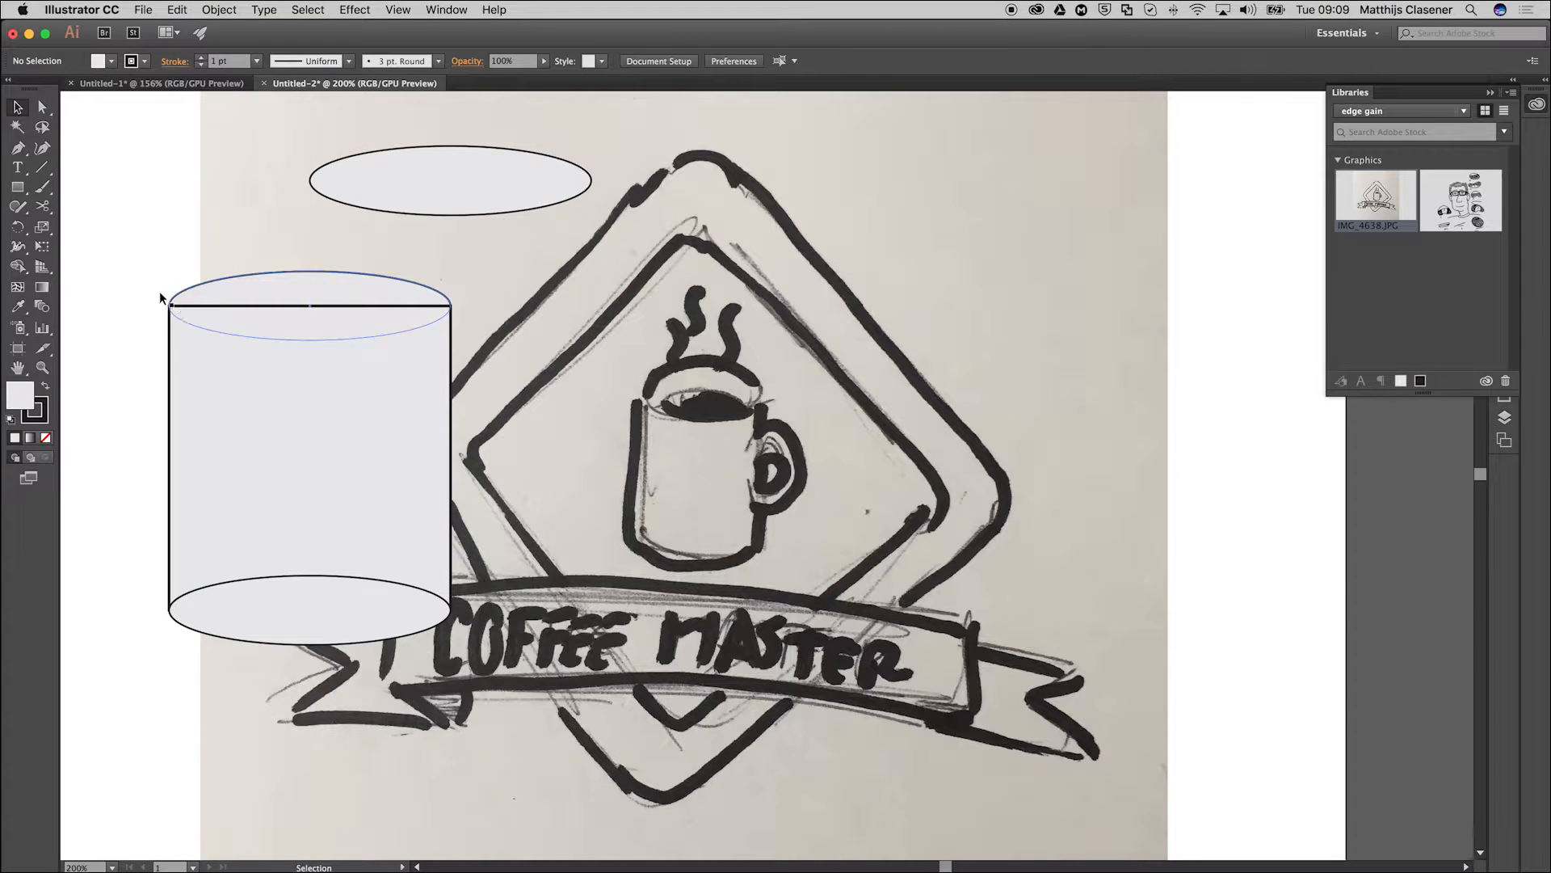
Merge the mug's rectangle and its upper and lower ellipses into one shape with the Shape Builder.
drag(210, 449, 178, 642)
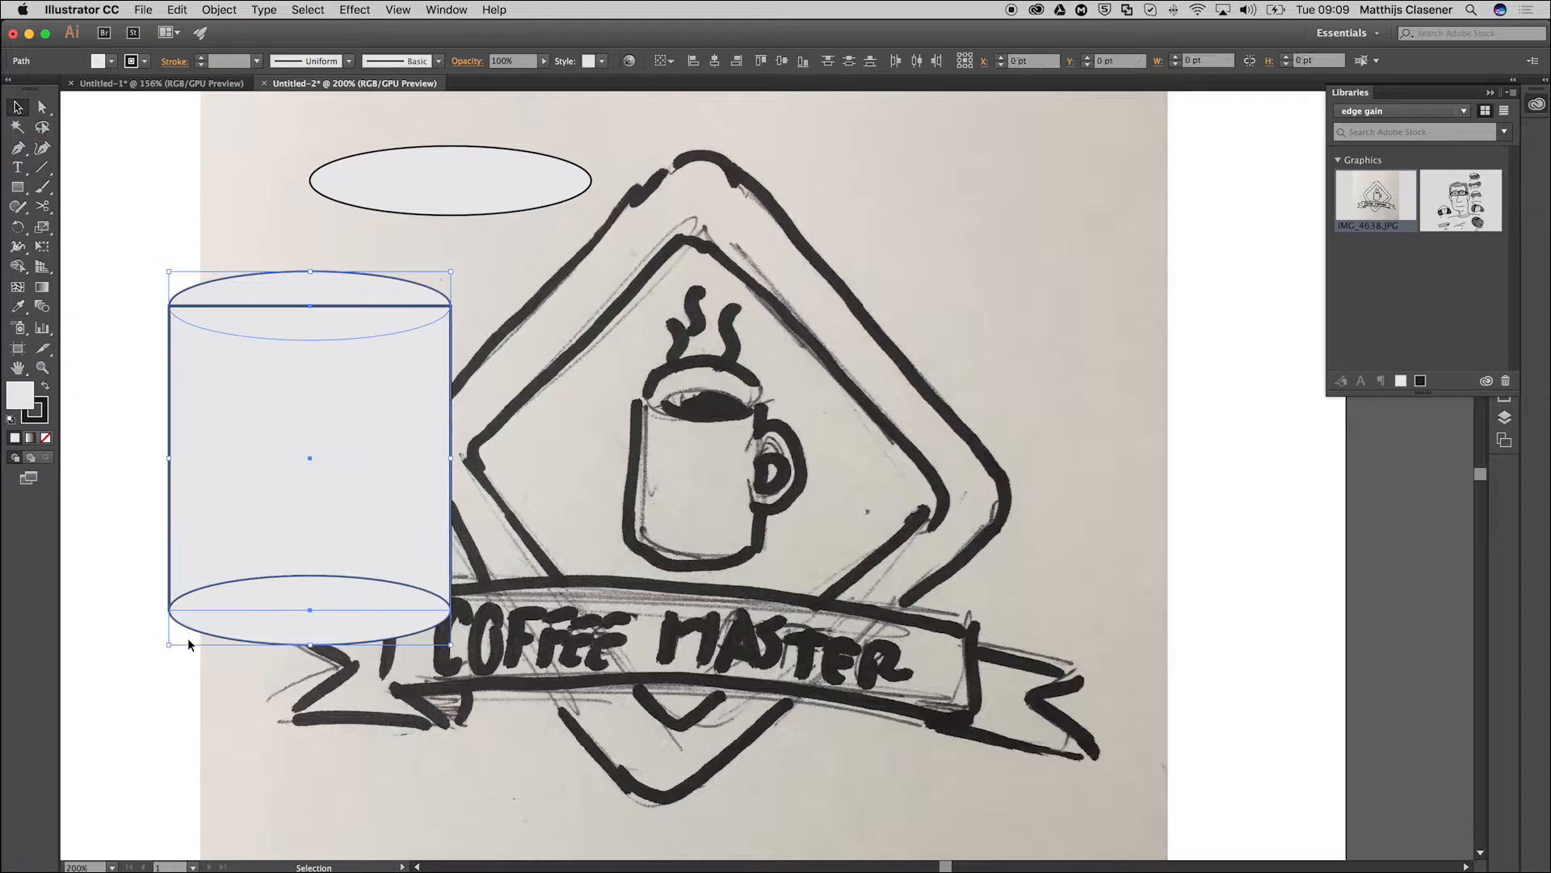
click(17, 268)
mouse_move(257, 290)
mouse_down()
mouse_move(289, 311)
mouse_move(286, 372)
mouse_up()
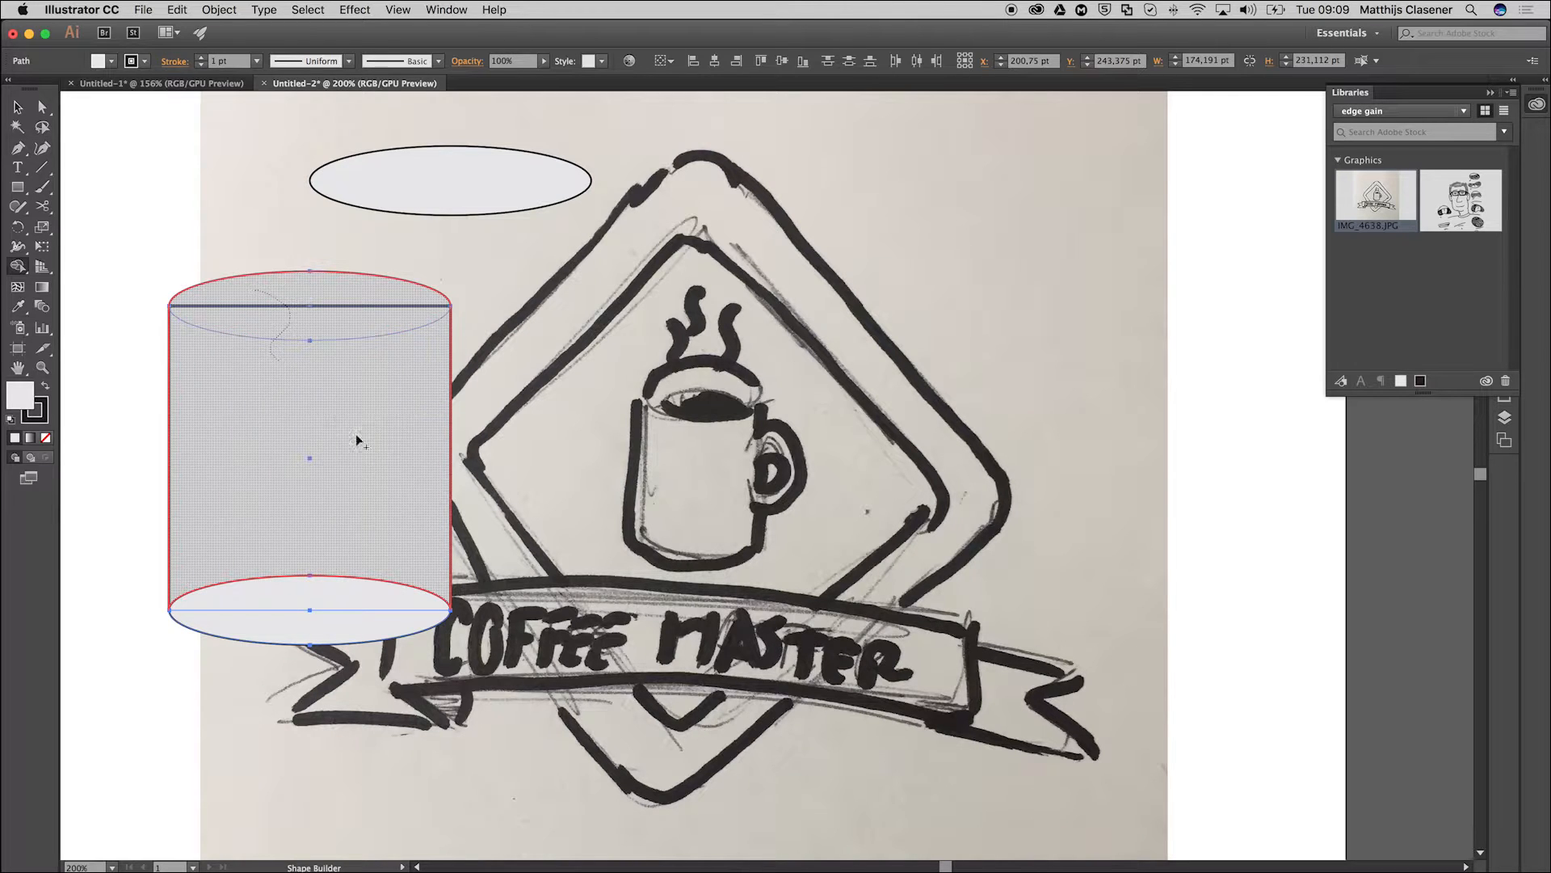
drag(362, 545, 360, 616)
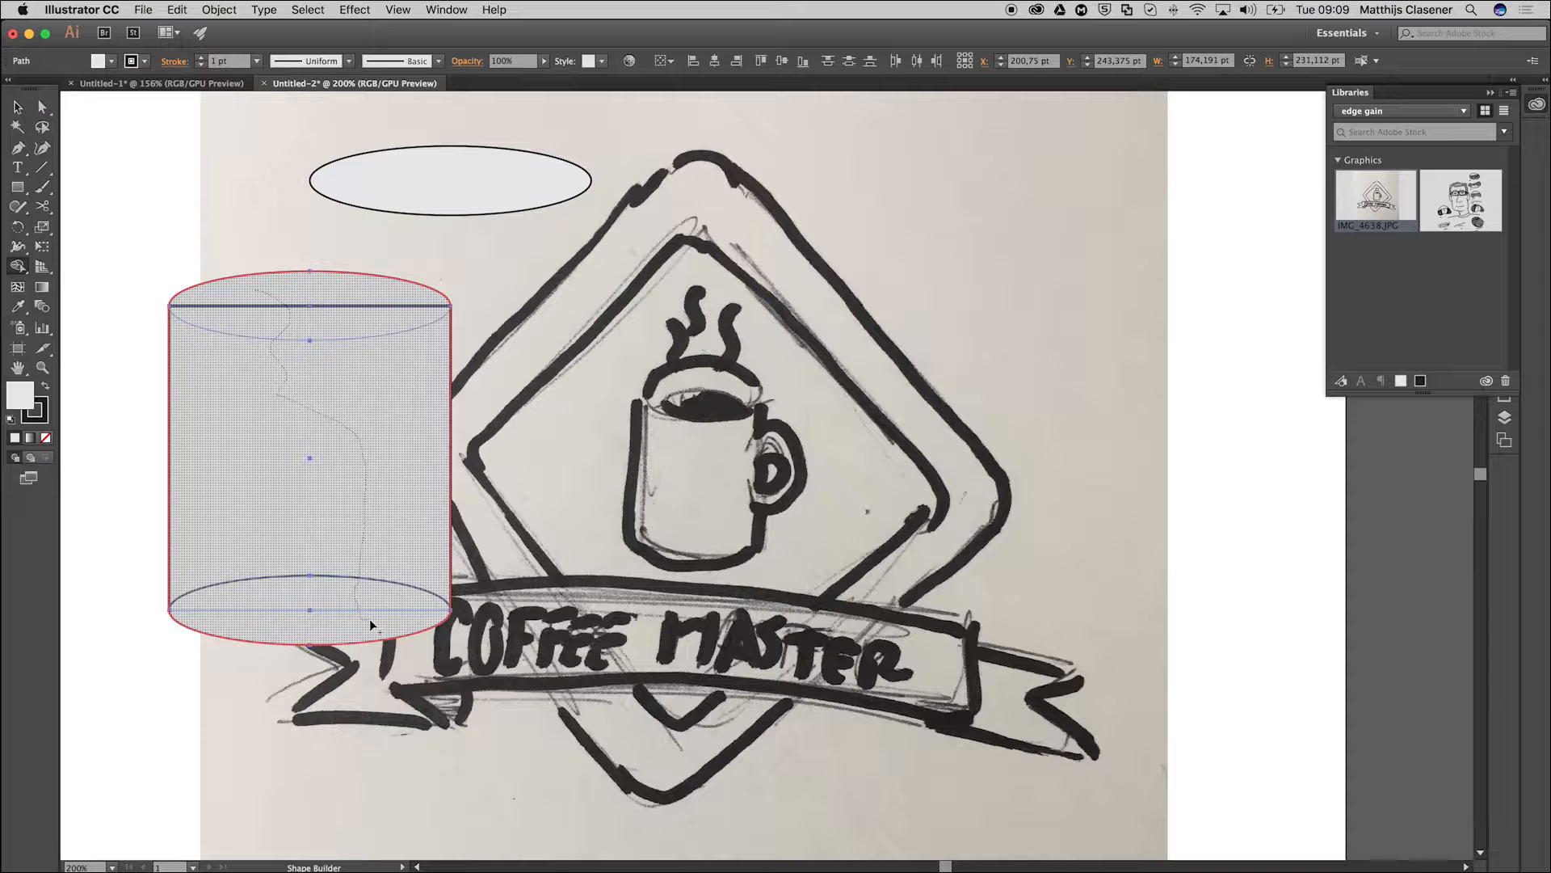
drag(372, 619, 375, 619)
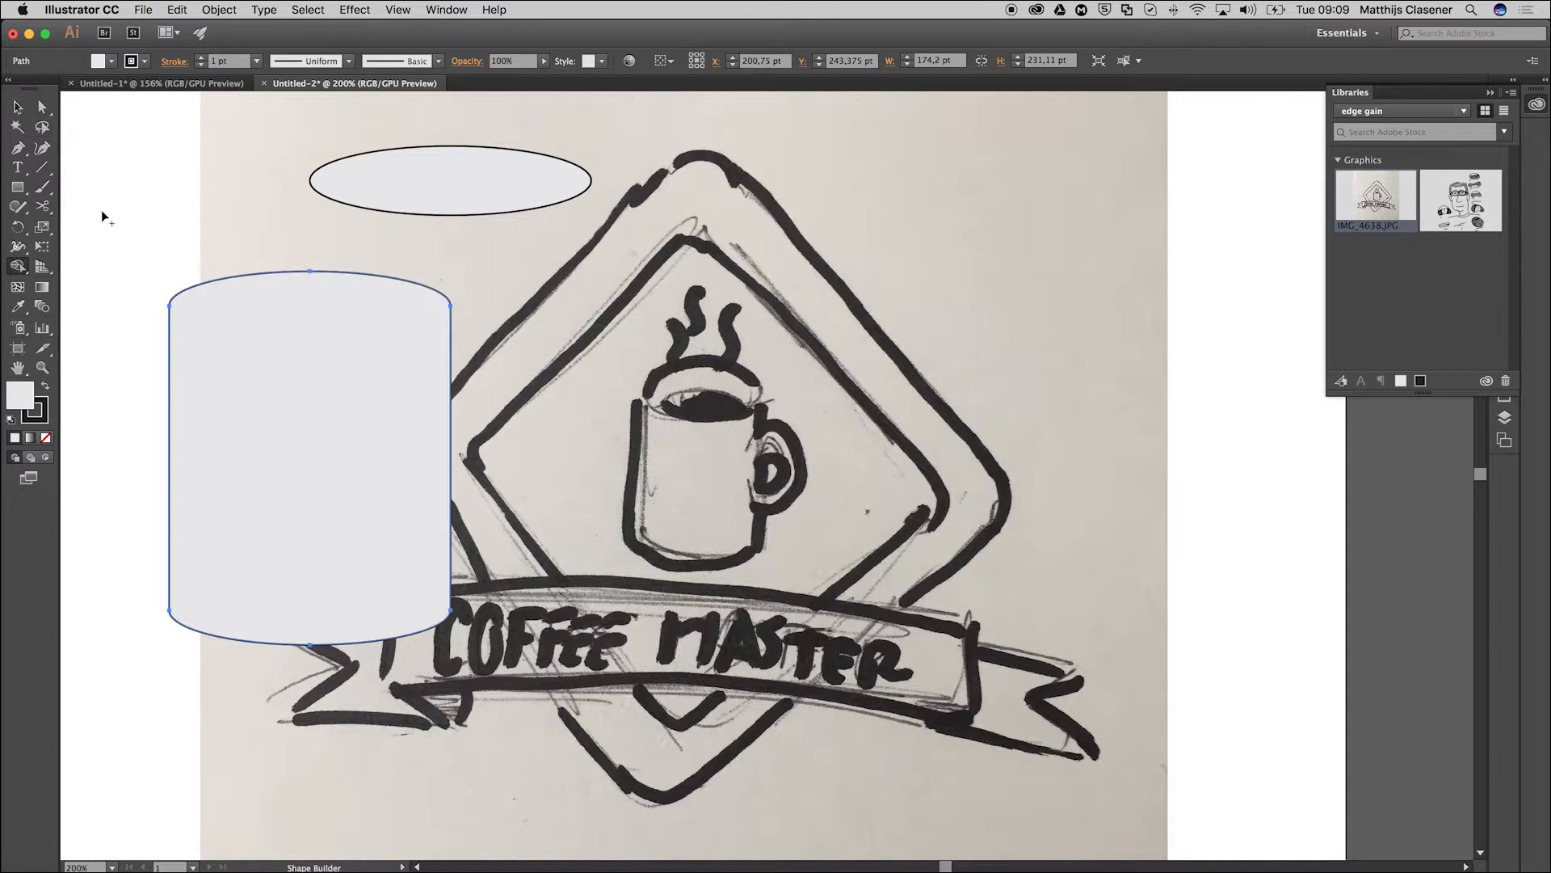
Align the spare ellipse centrally above the mug and cut its lower edge at two points with the Scissors tool.
click(21, 109)
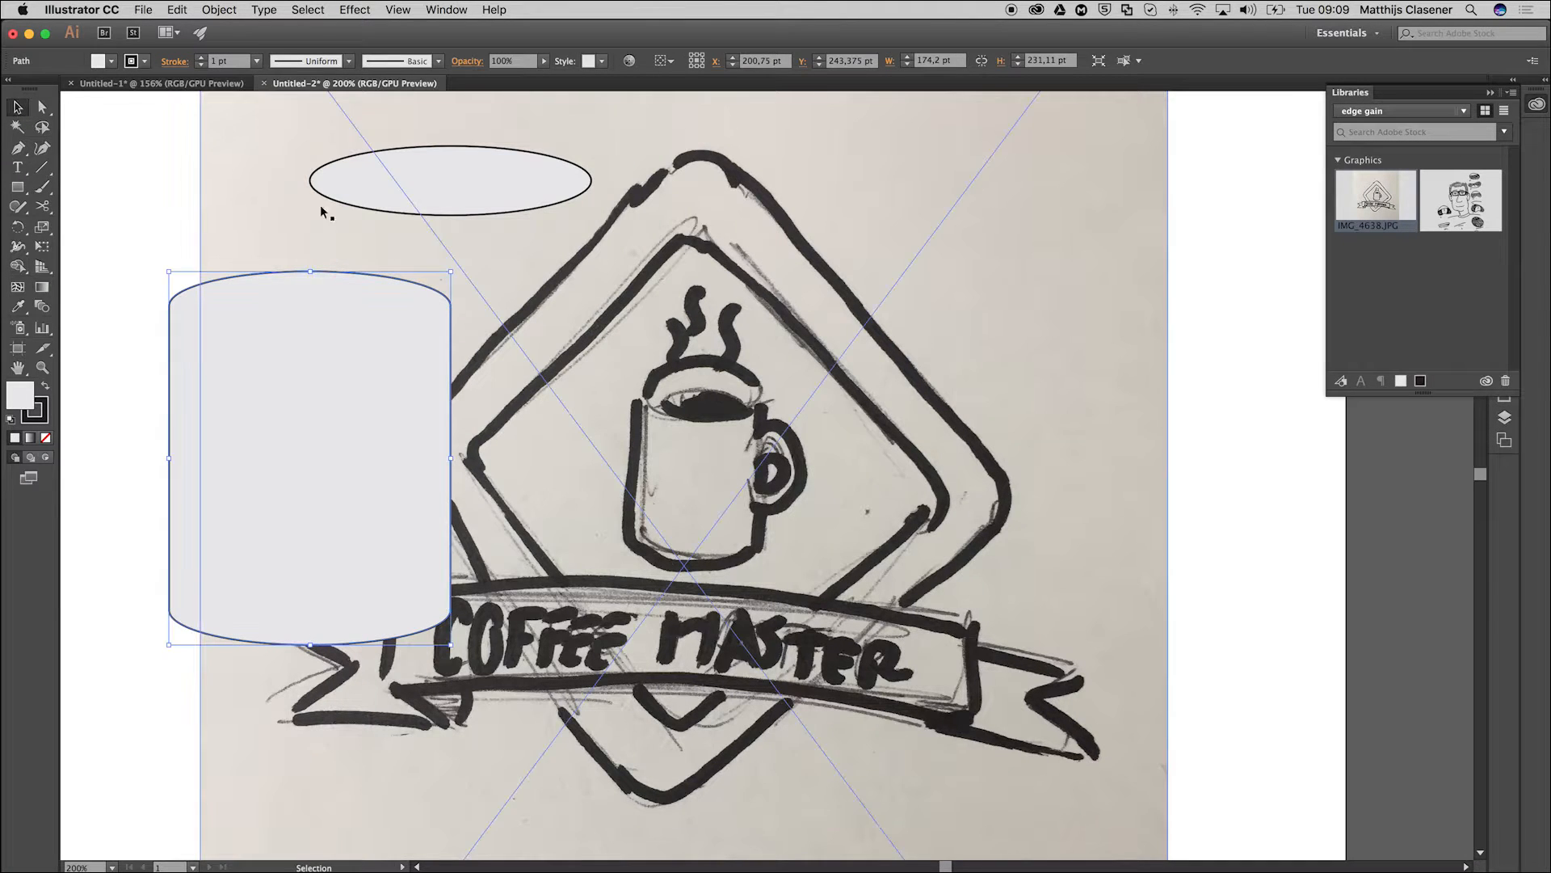
drag(374, 210, 232, 227)
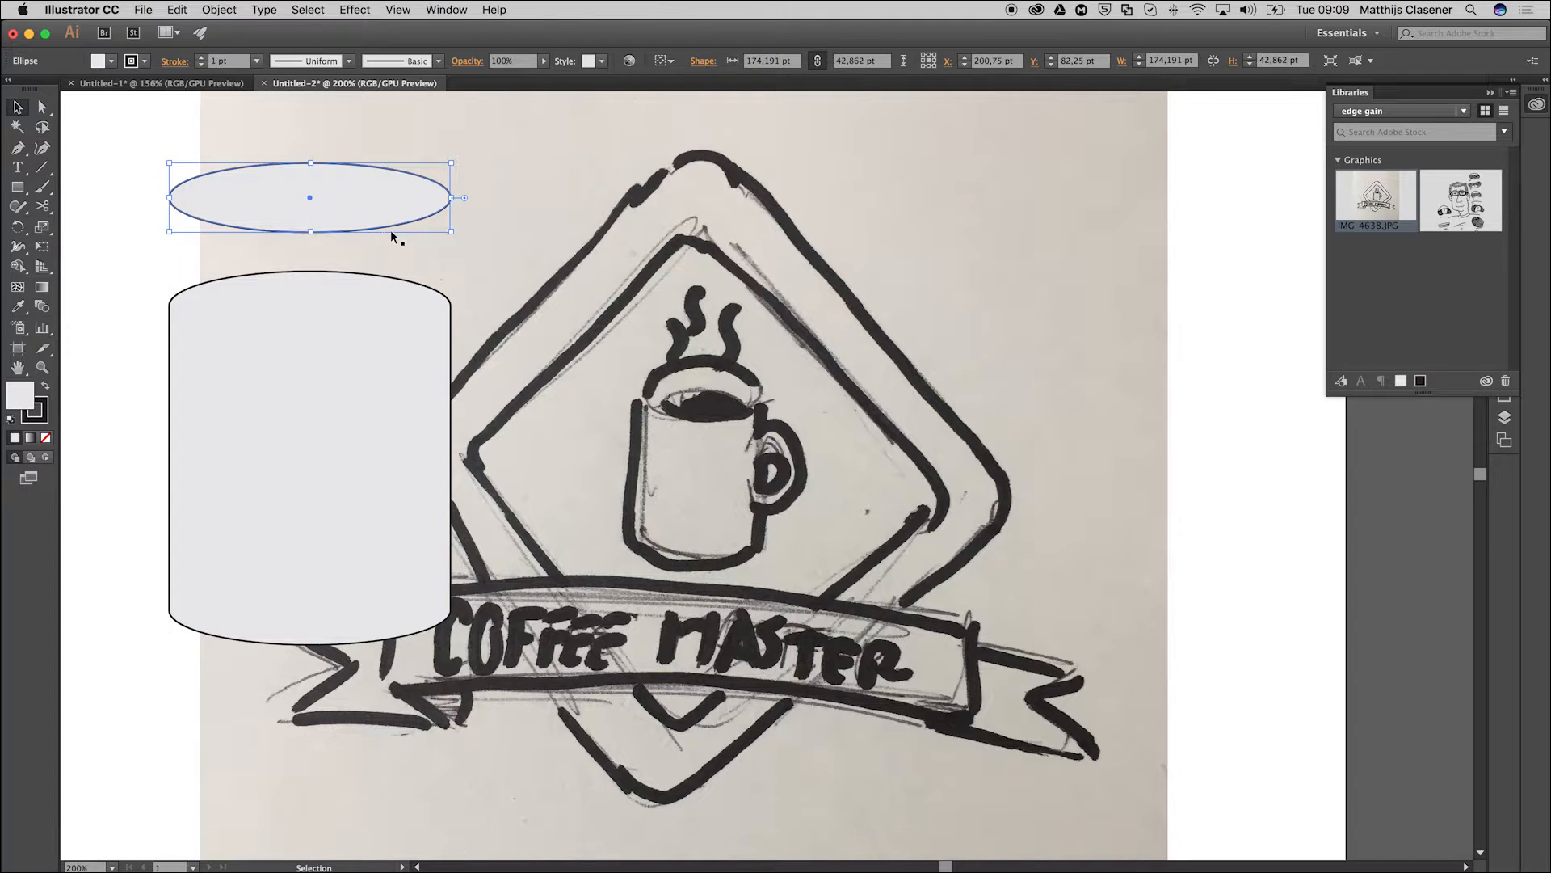
click(42, 209)
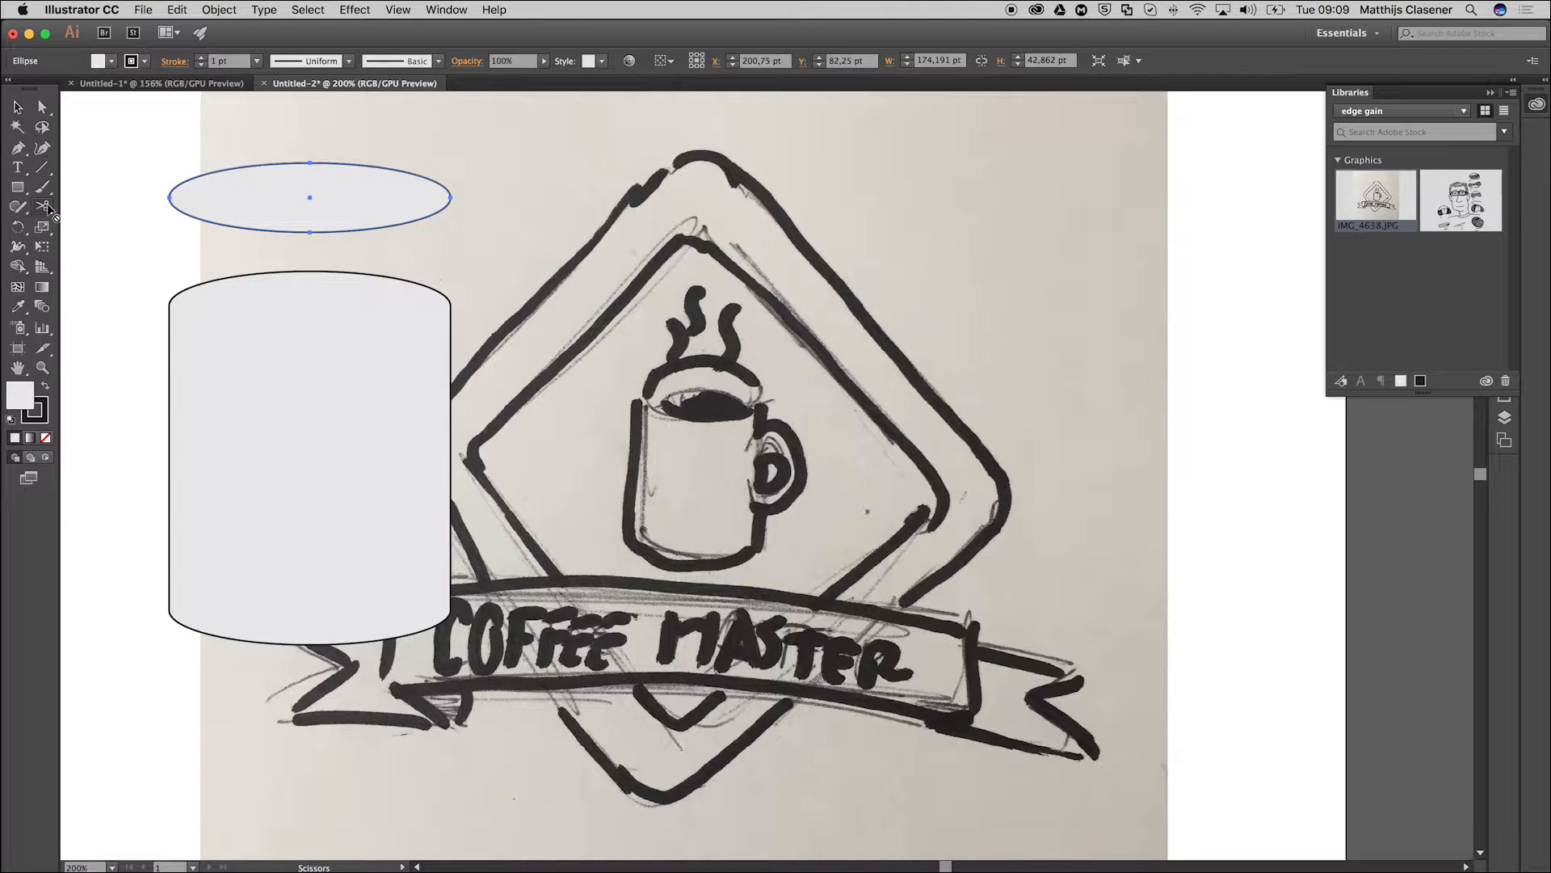
mouse_move(44, 210)
mouse_down()
mouse_move(97, 237)
mouse_move(88, 211)
mouse_move(103, 233)
mouse_up()
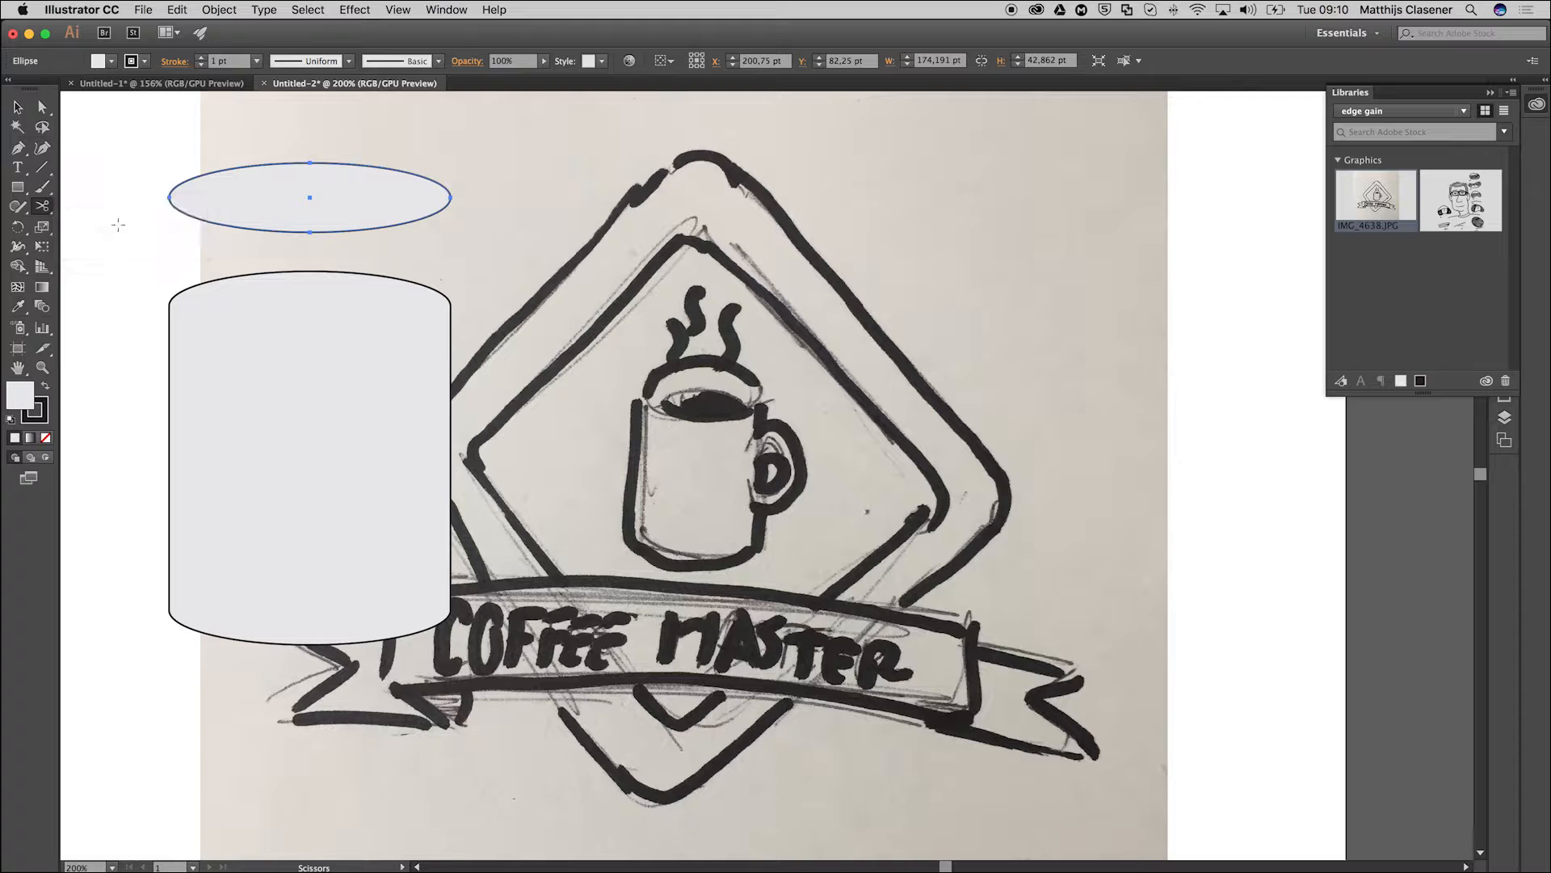
click(186, 214)
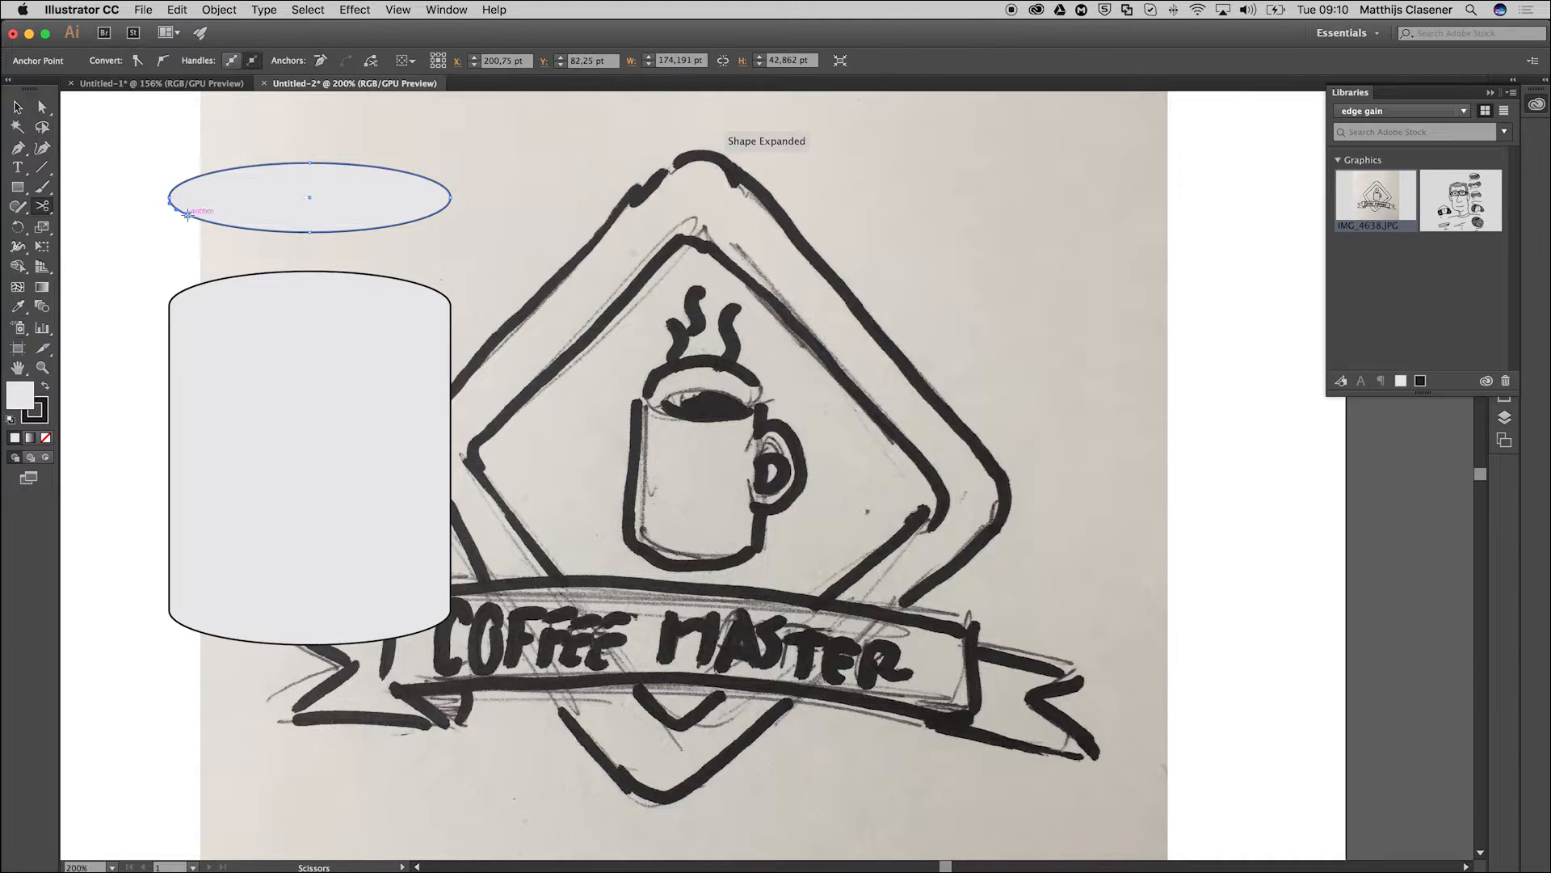
click(421, 216)
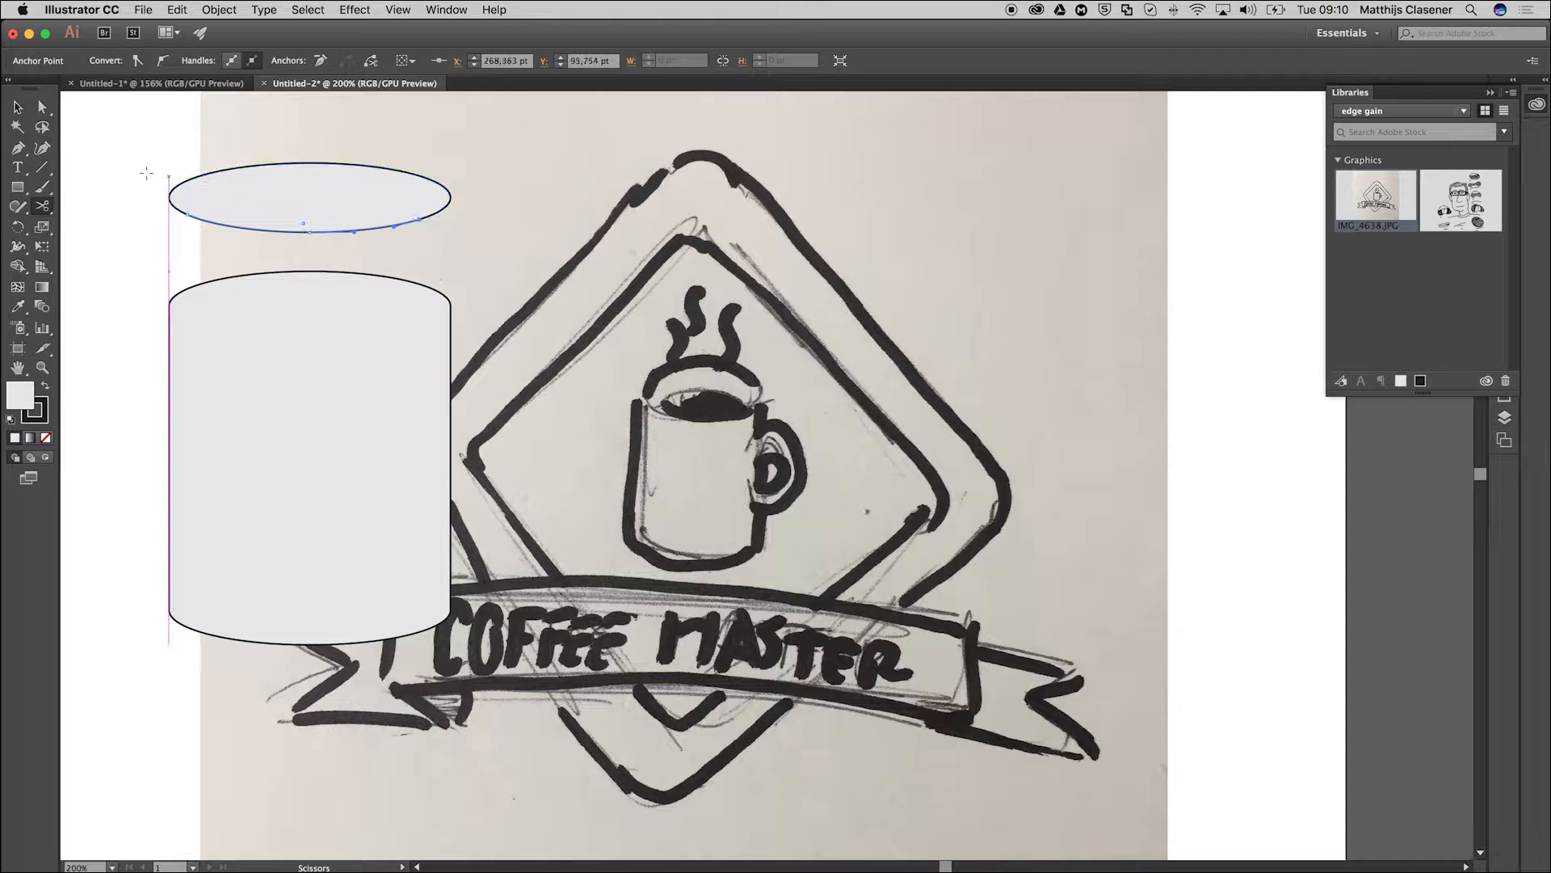
Separate the cut lower arc from the ellipse, remove its fill and centre it near the mug's upper edge as the inner rim.
click(20, 107)
click(133, 147)
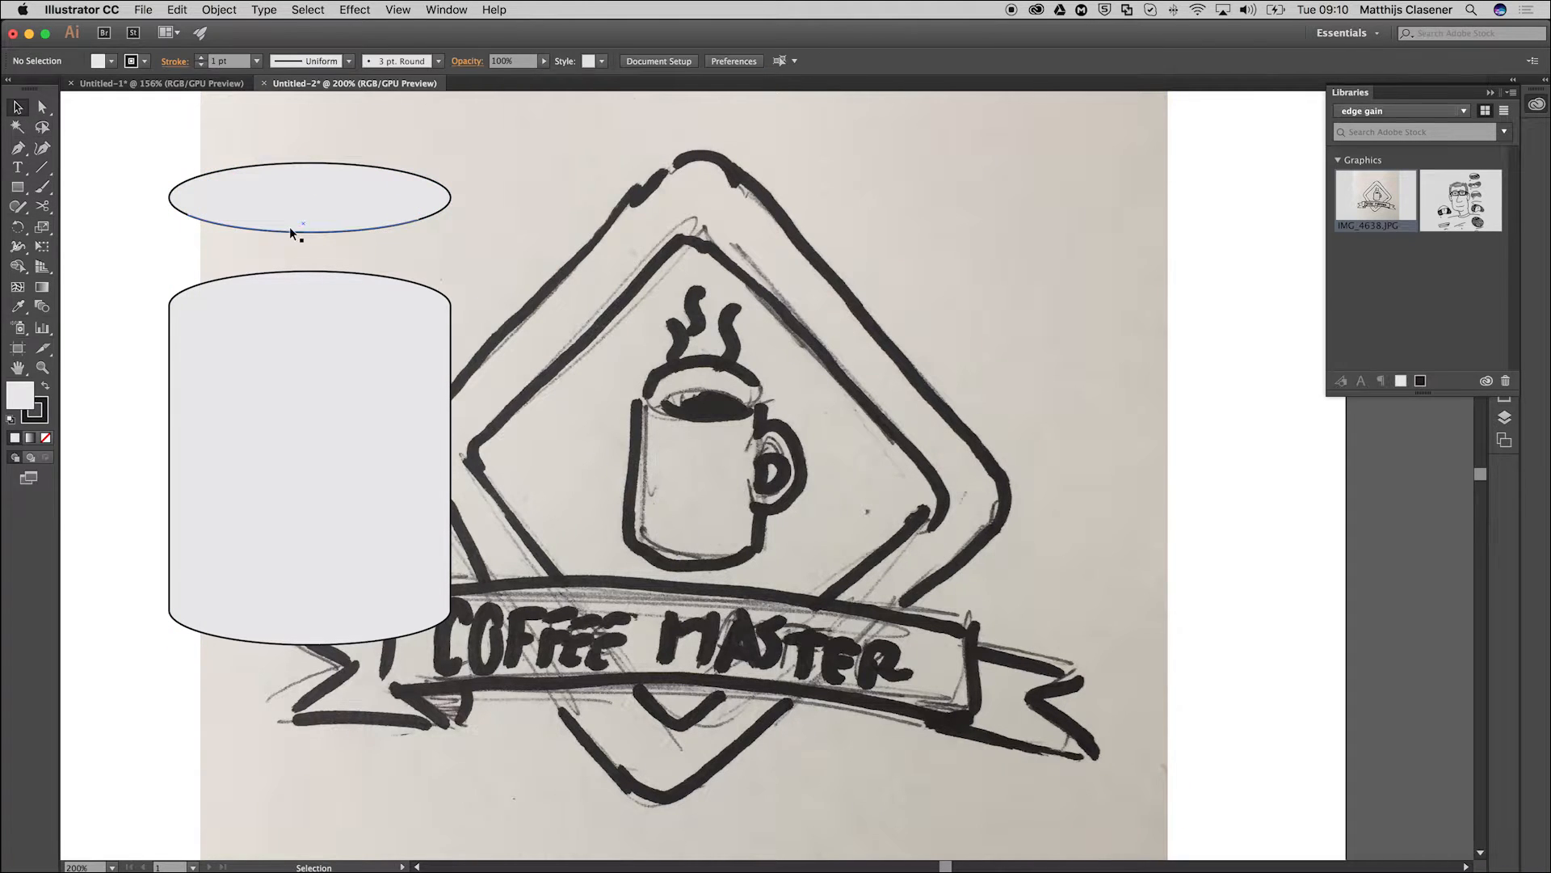
mouse_move(276, 234)
mouse_down()
mouse_move(270, 246)
mouse_move(303, 254)
mouse_move(209, 267)
mouse_move(272, 255)
mouse_move(260, 248)
mouse_up()
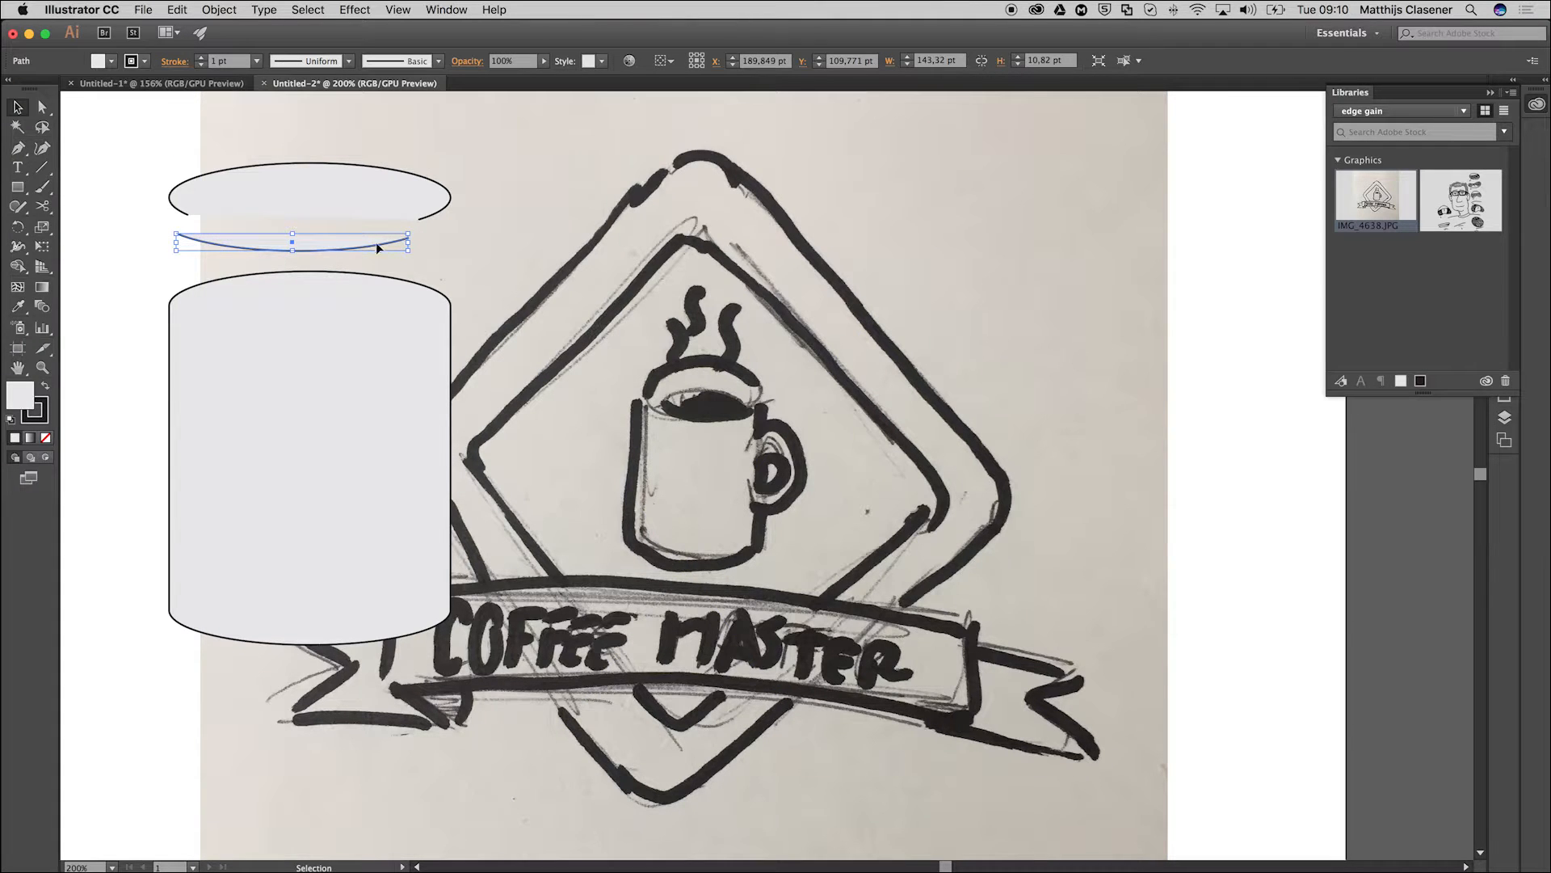
click(46, 439)
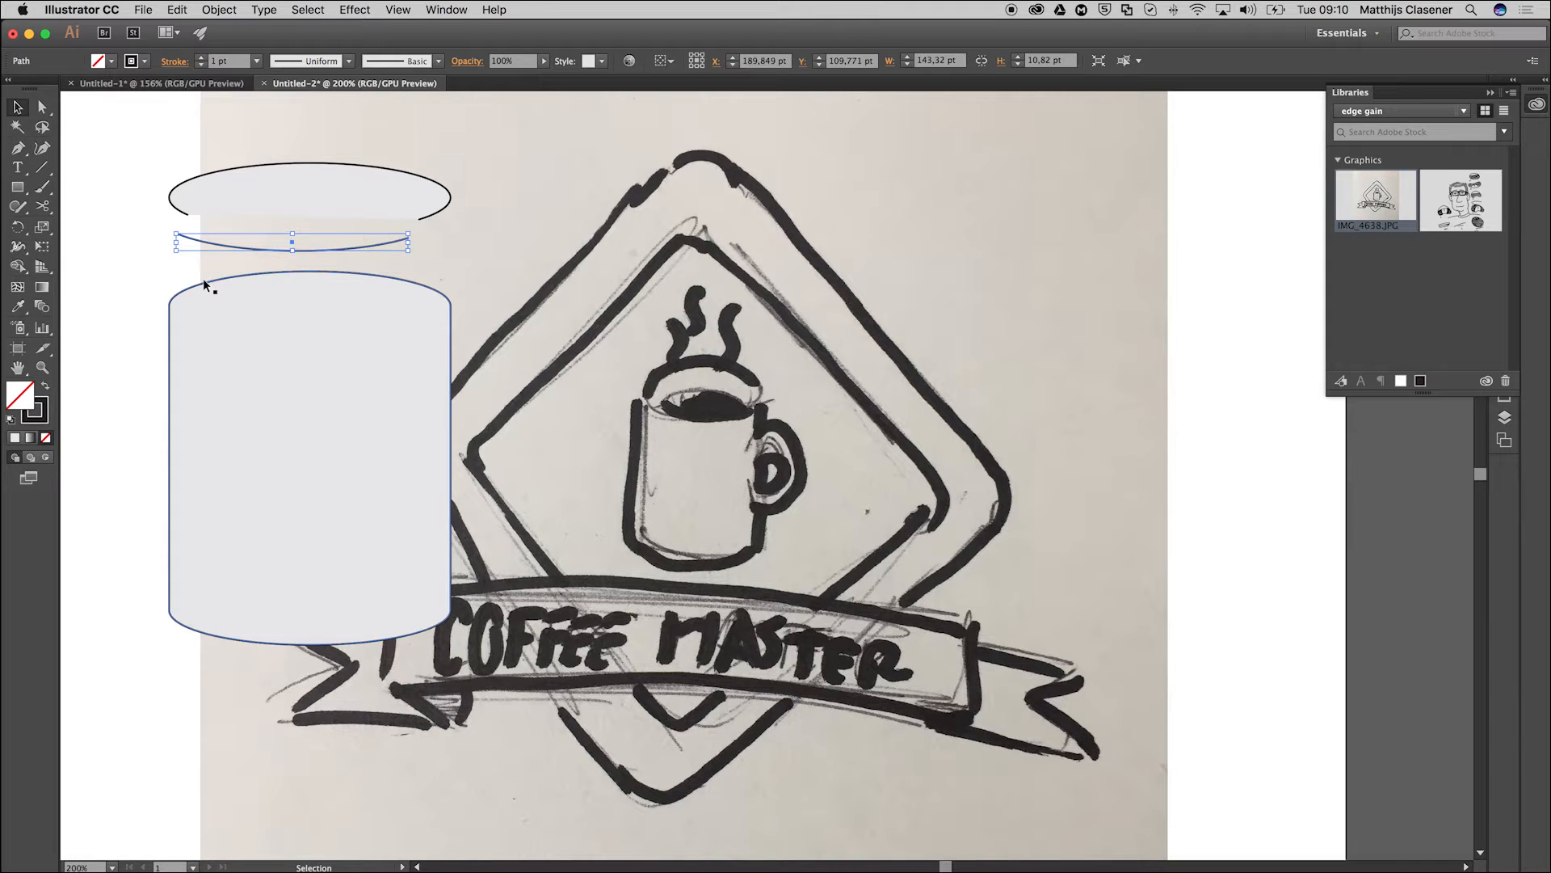
drag(226, 246, 241, 328)
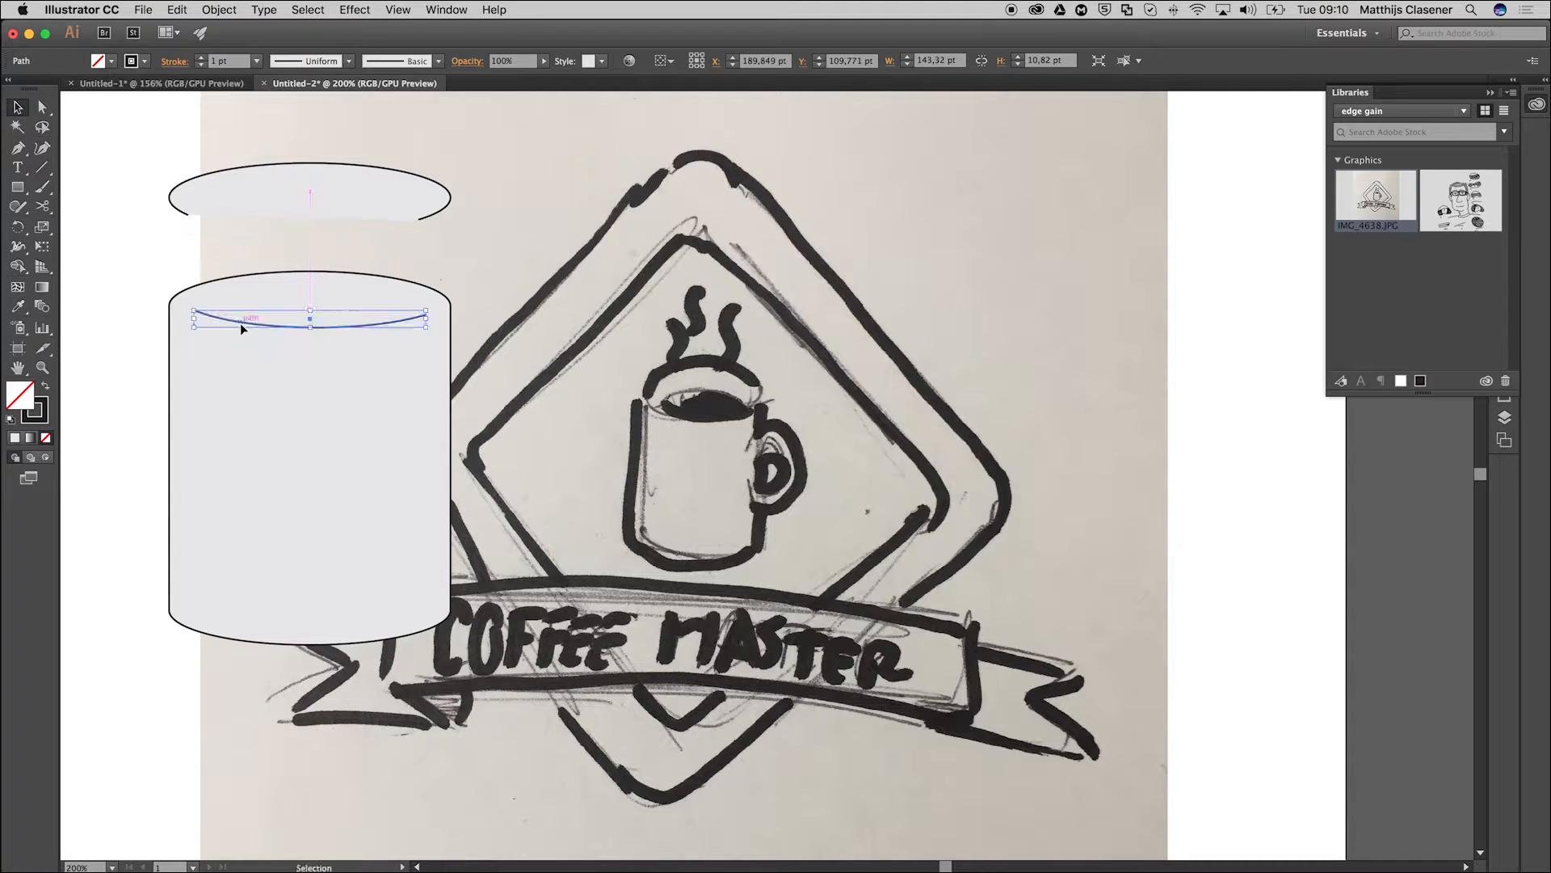
click(115, 275)
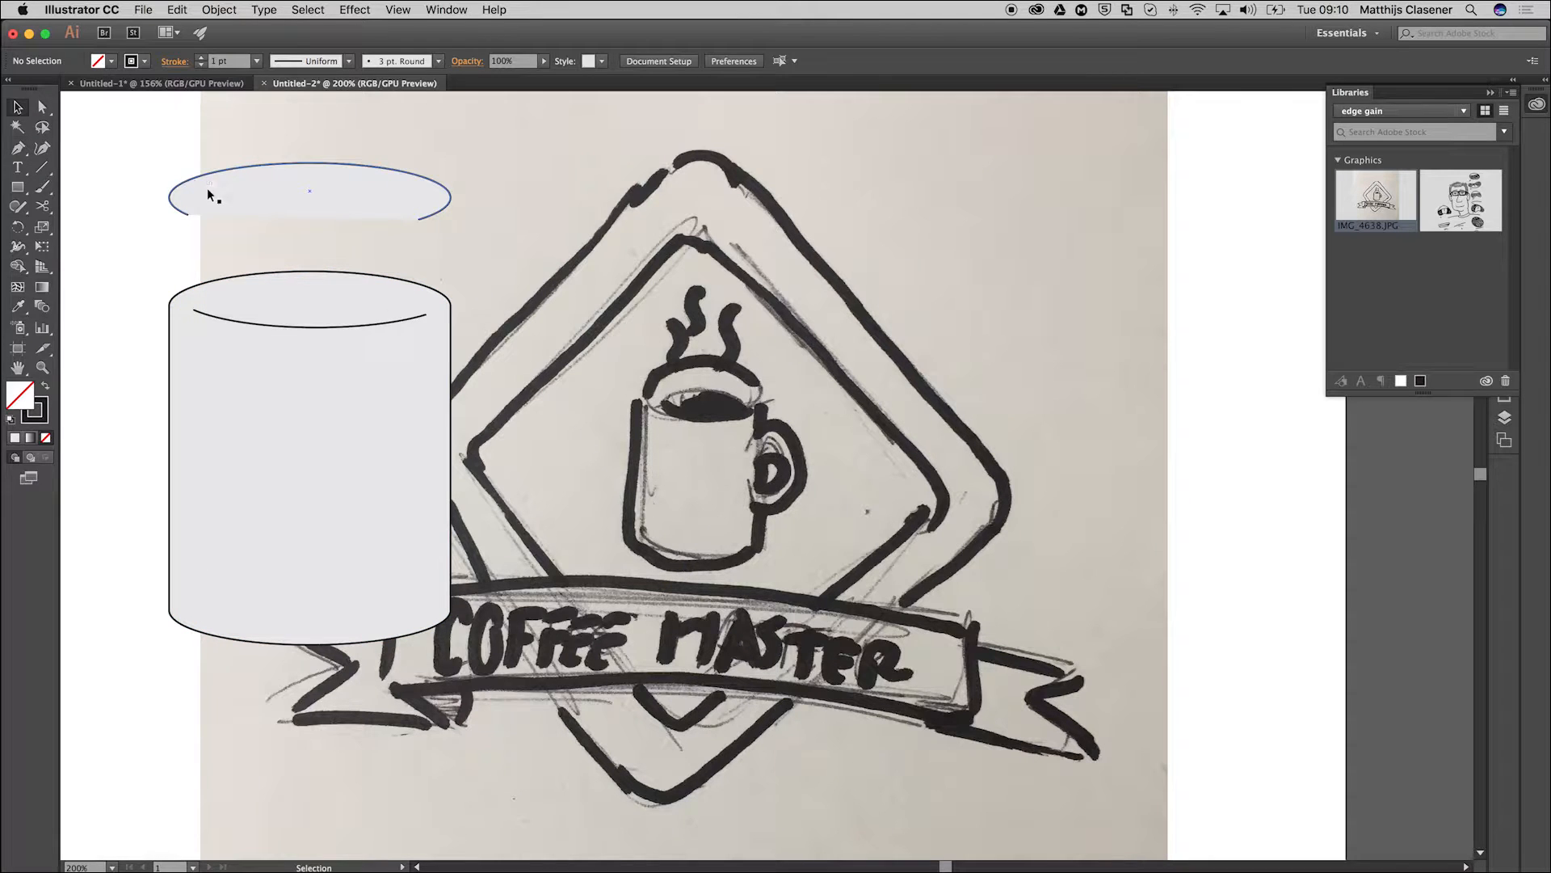
Swap the remaining ellipse piece's fill and stroke colours, remove its stroke and place it over the mug's rim arc.
click(238, 187)
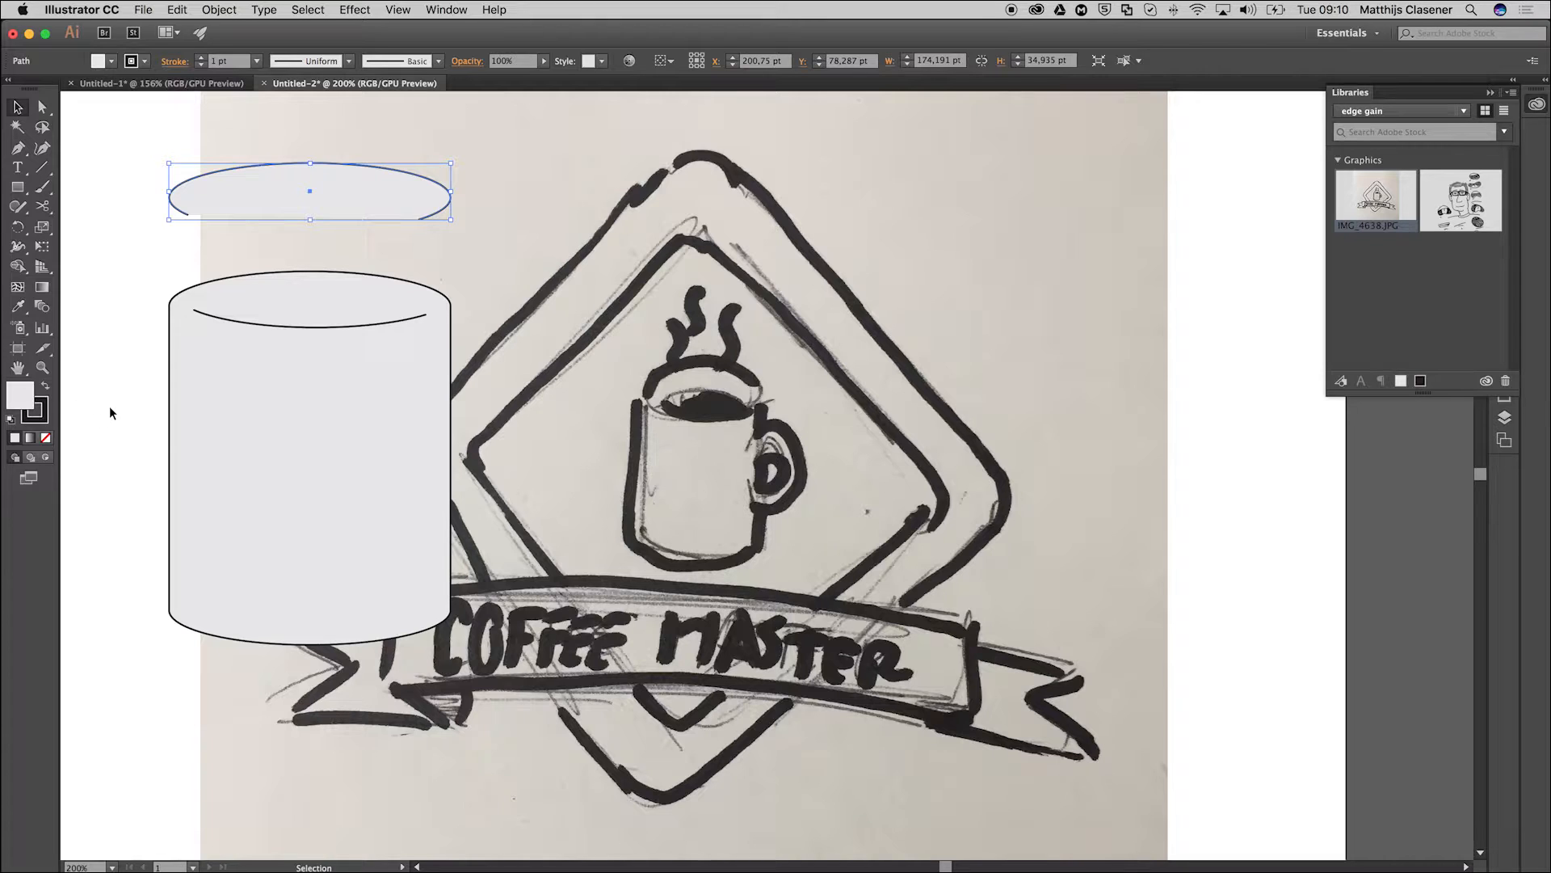
click(45, 385)
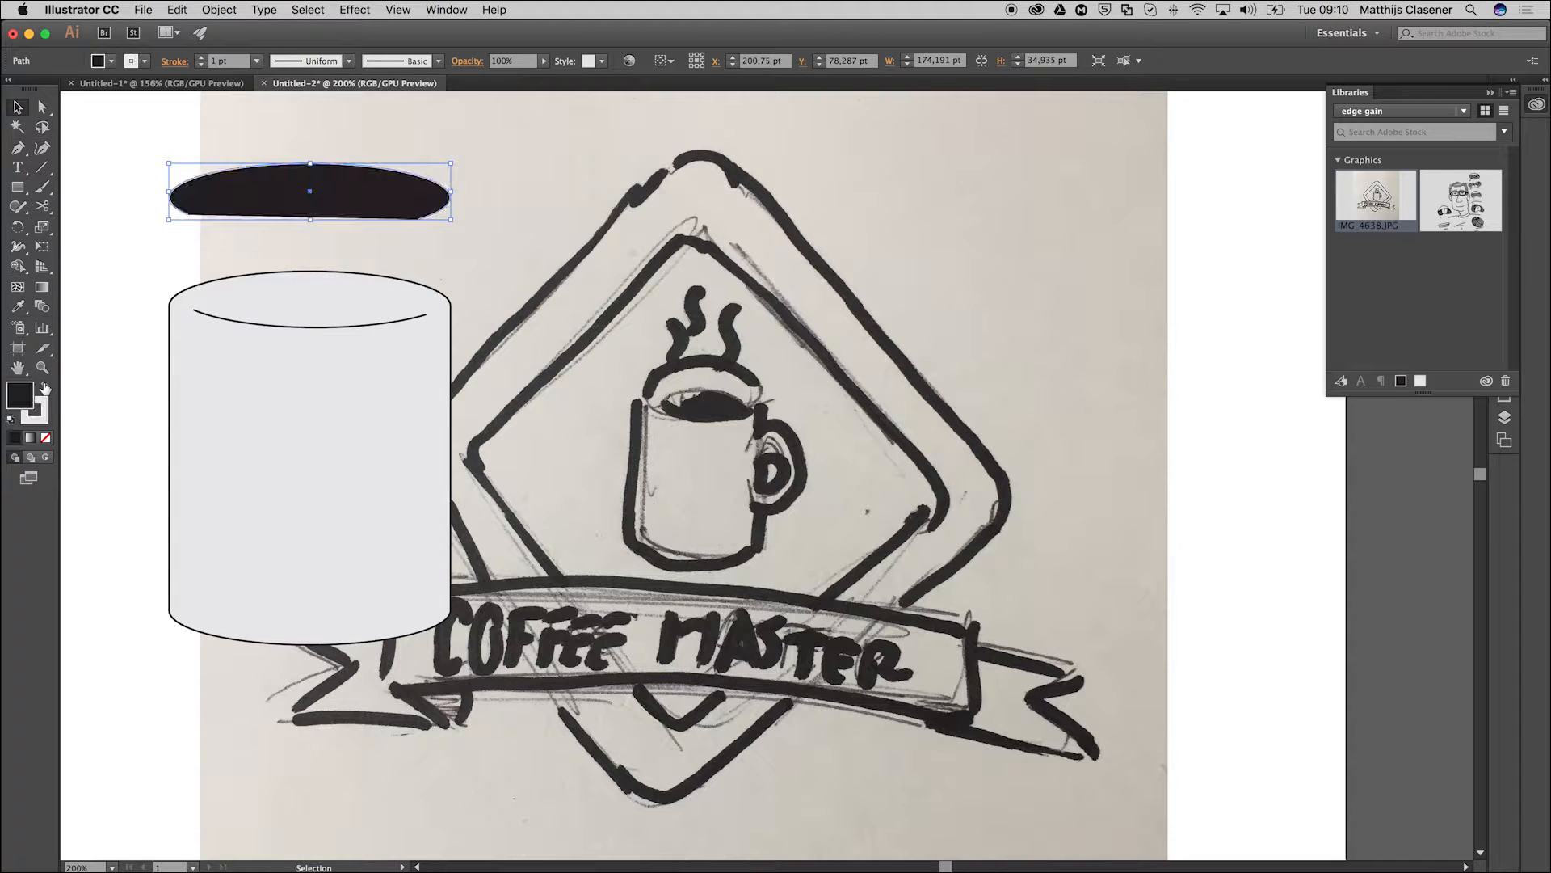
click(37, 410)
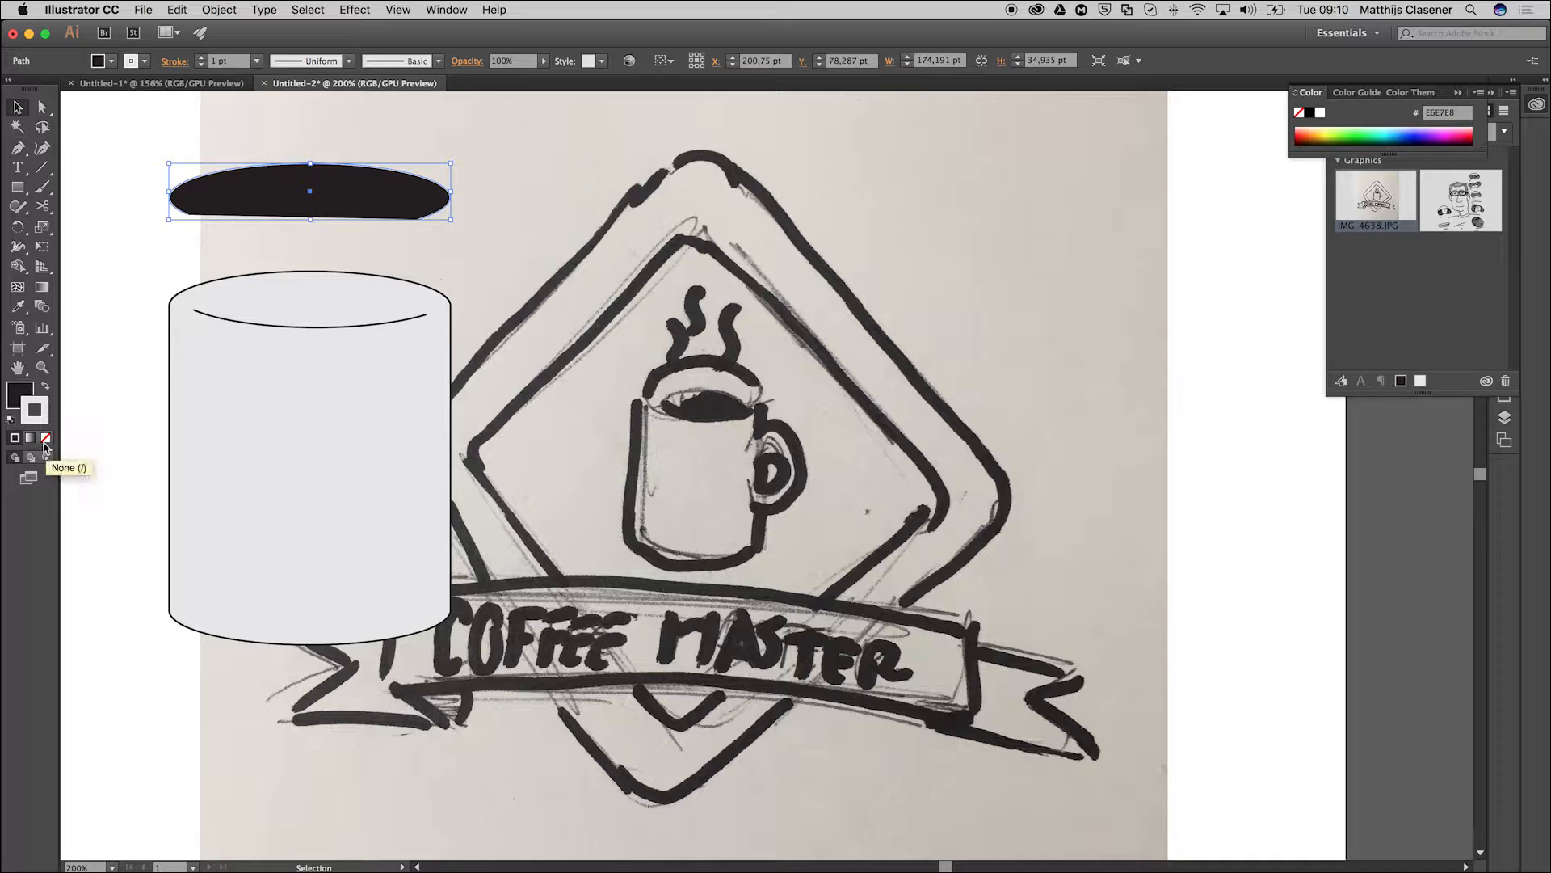
click(46, 438)
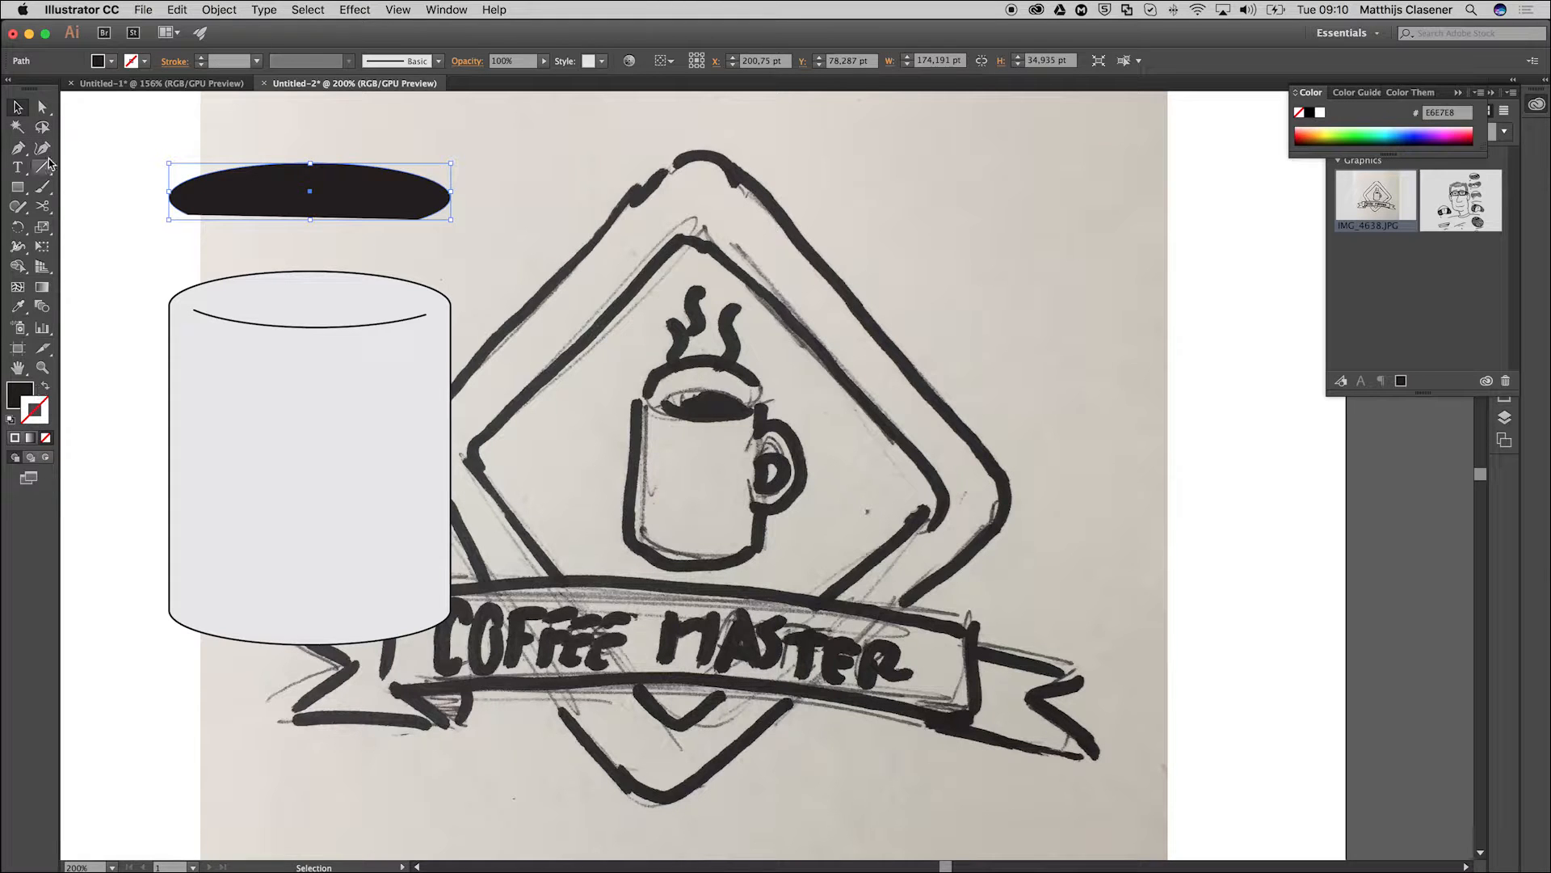
drag(255, 201, 254, 333)
click(149, 293)
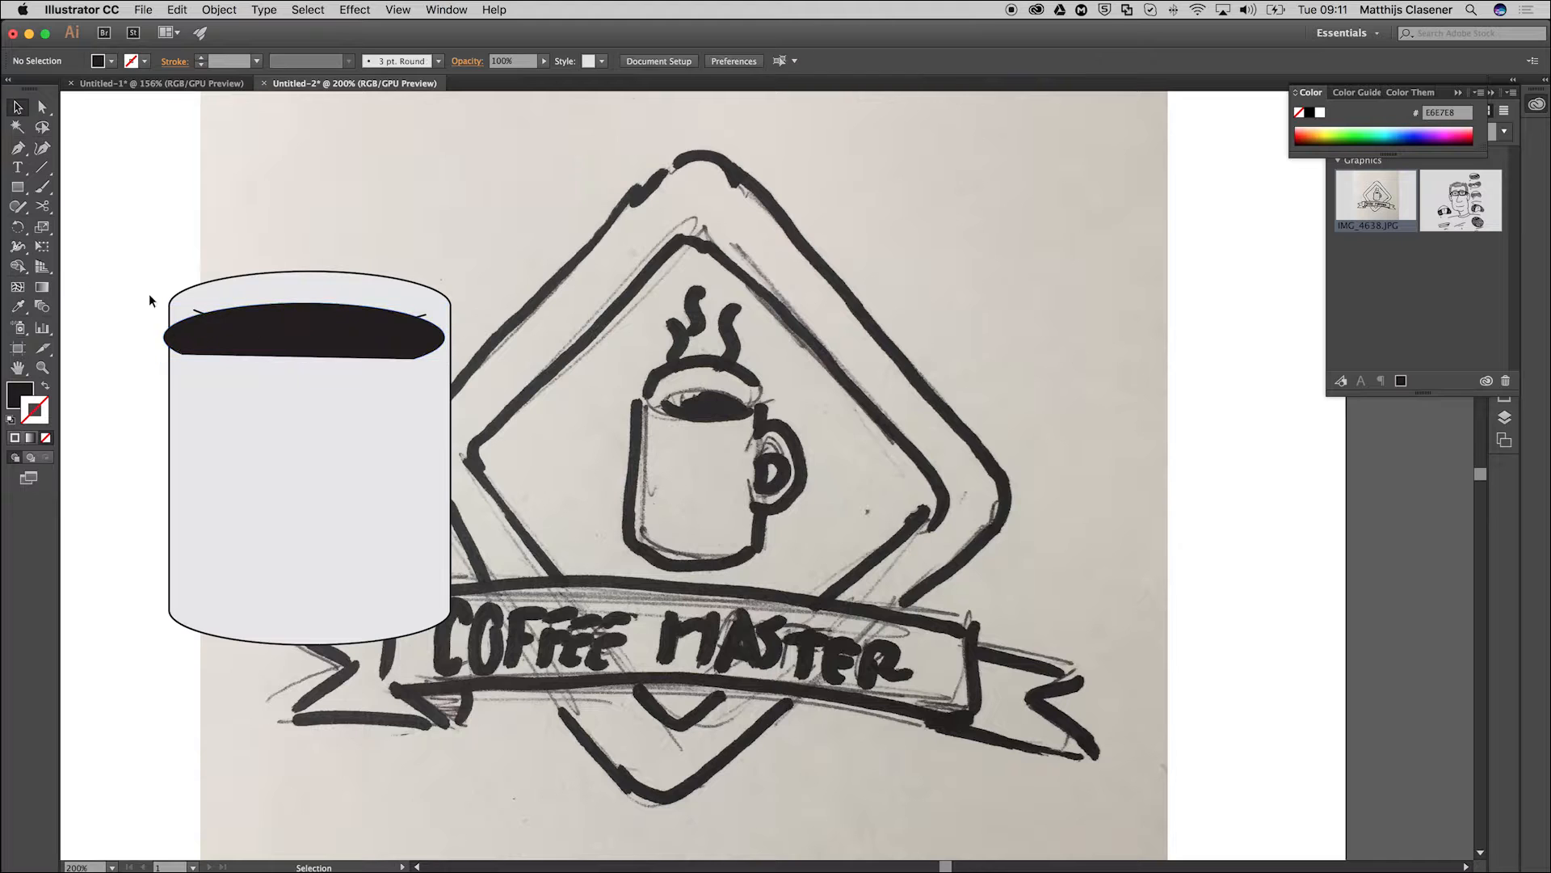
Remove the part of the black shape below the rim arc with the Shape Builder, keeping the coffee surface.
click(234, 314)
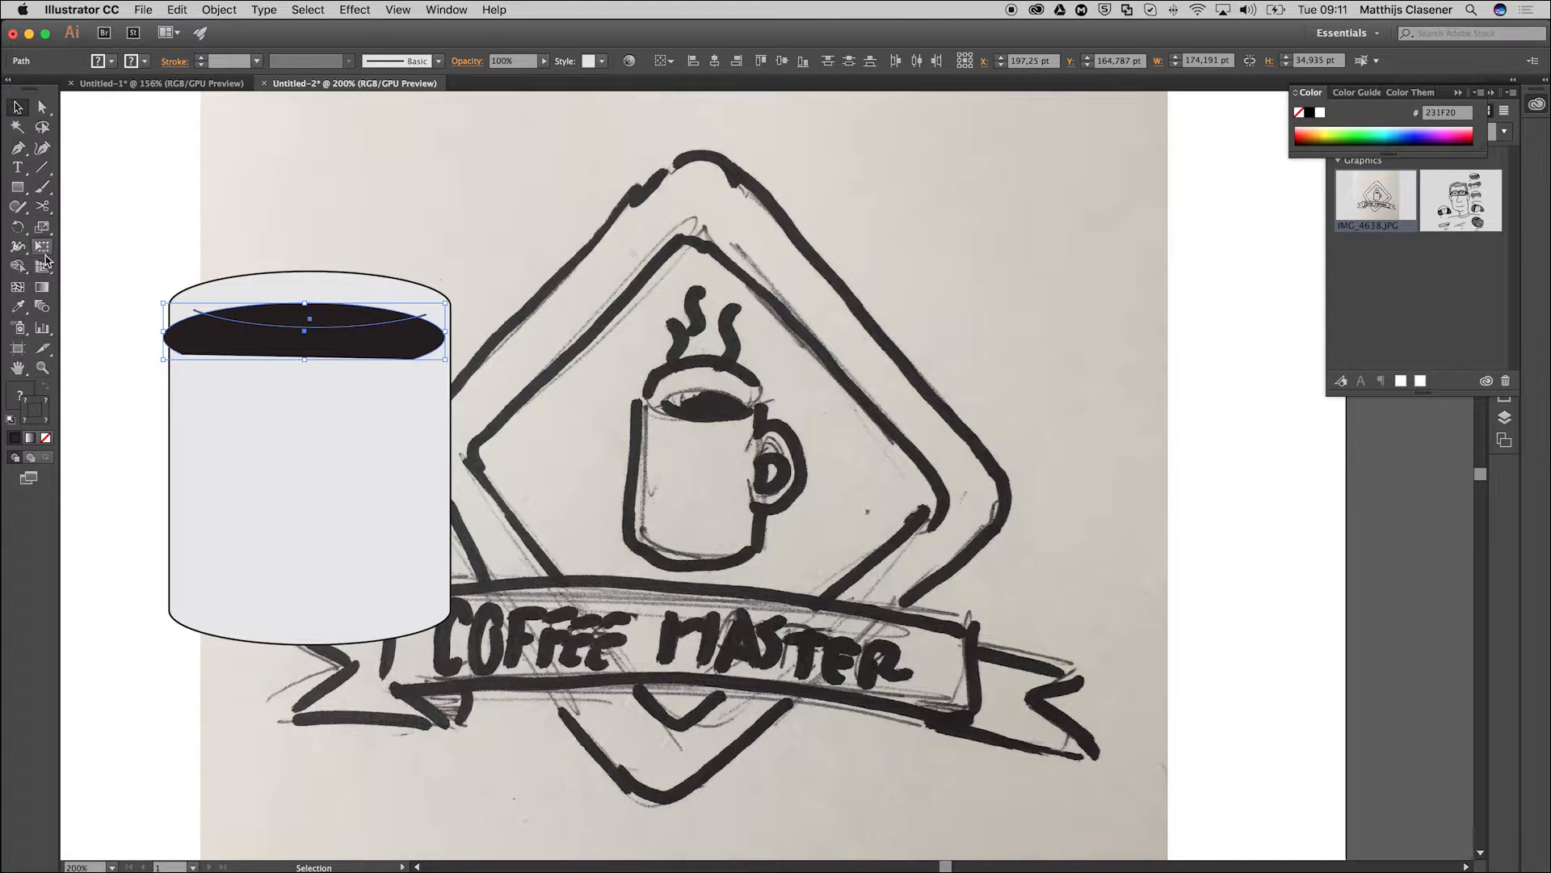
click(18, 267)
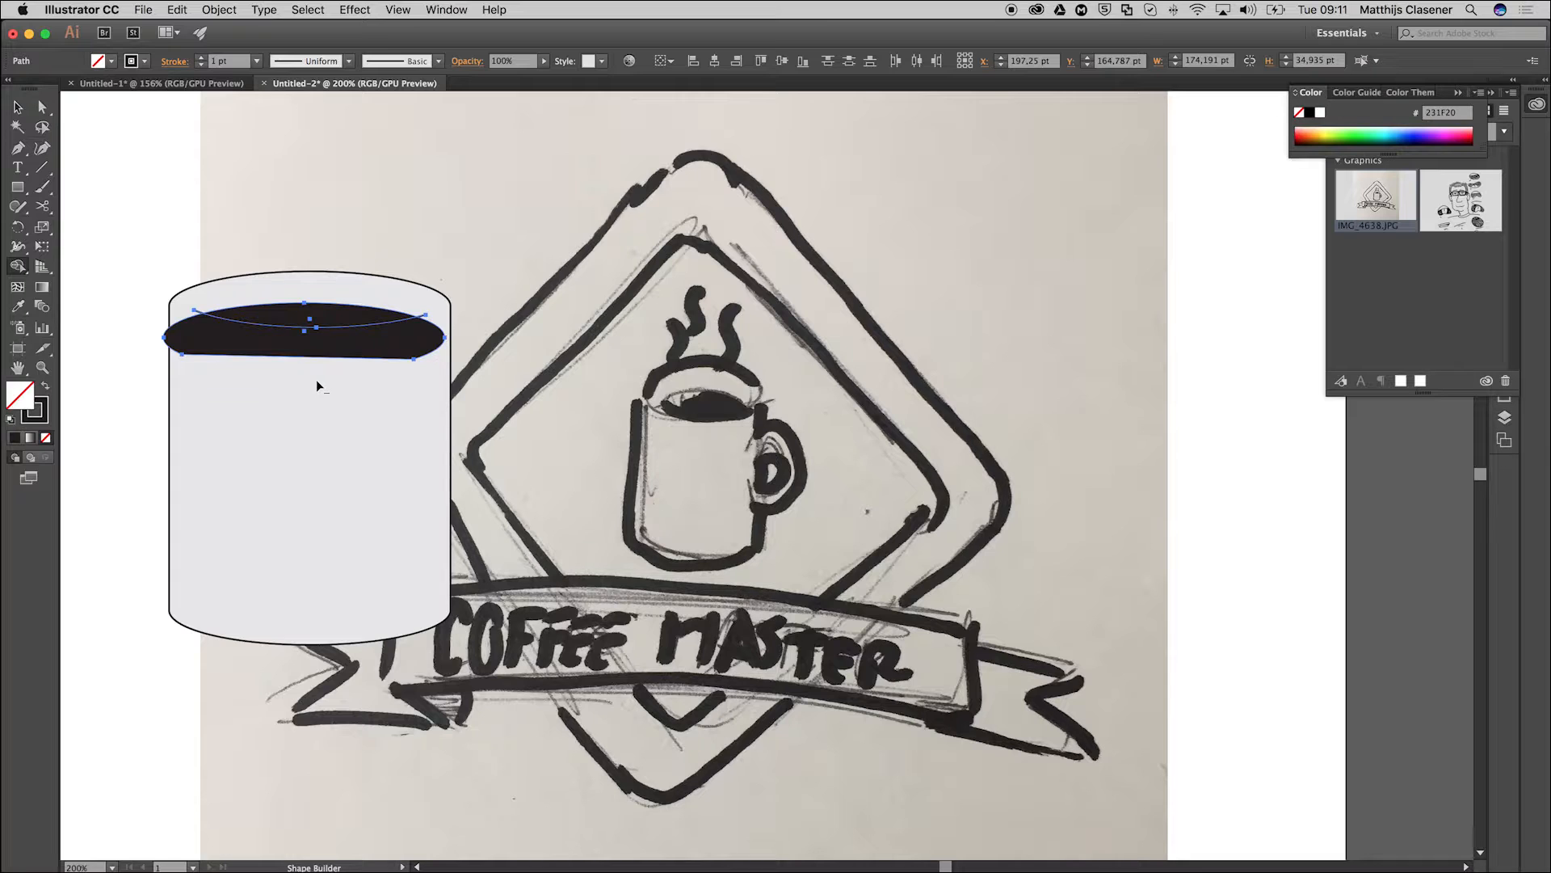
alt+click(201, 345)
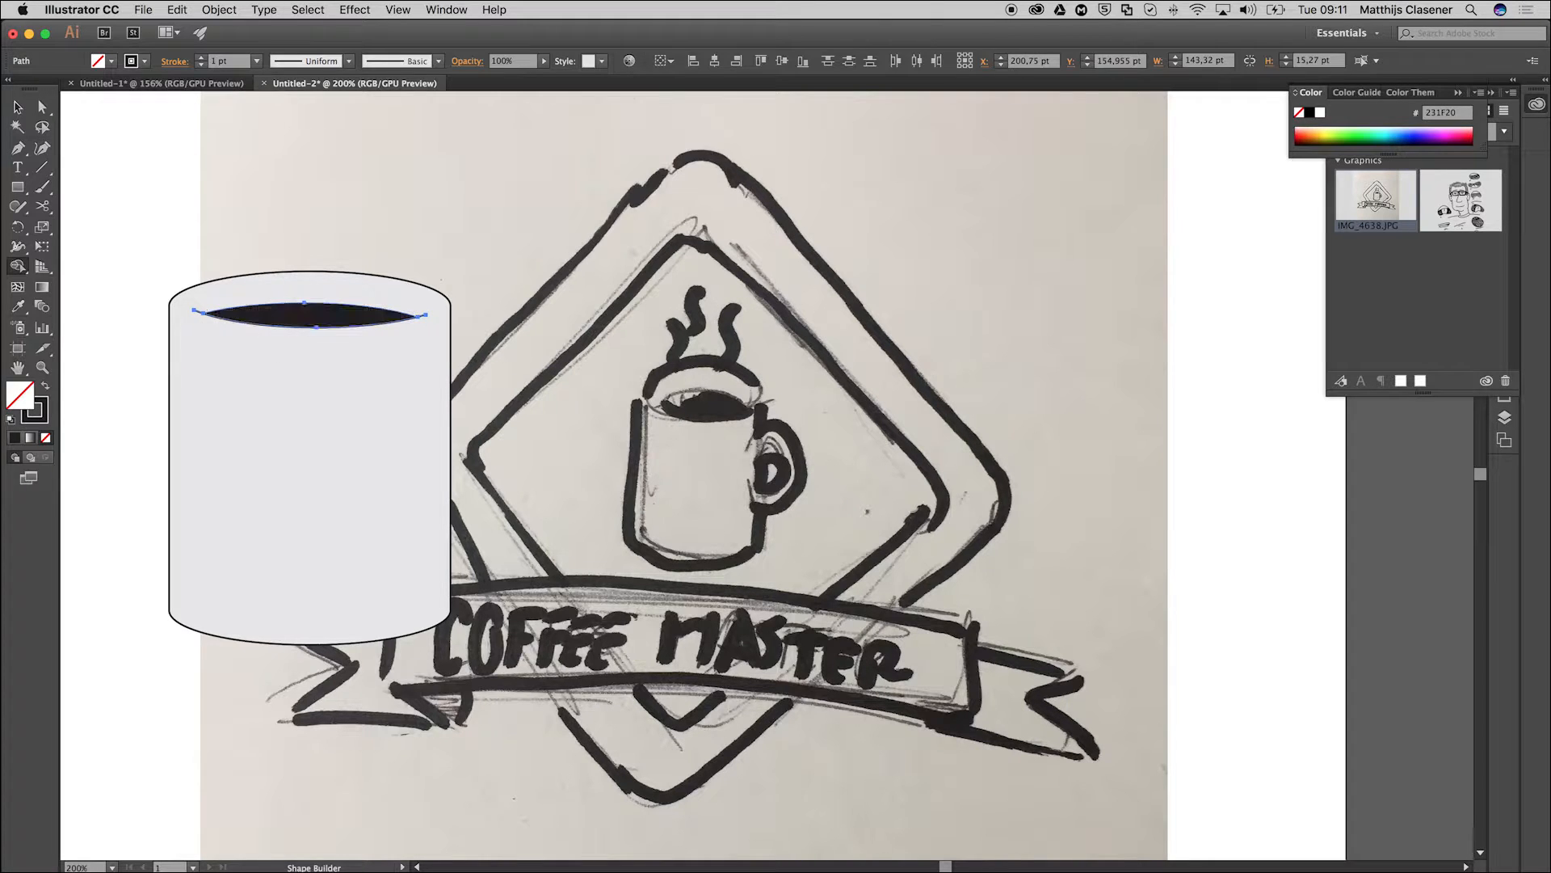
click(10, 108)
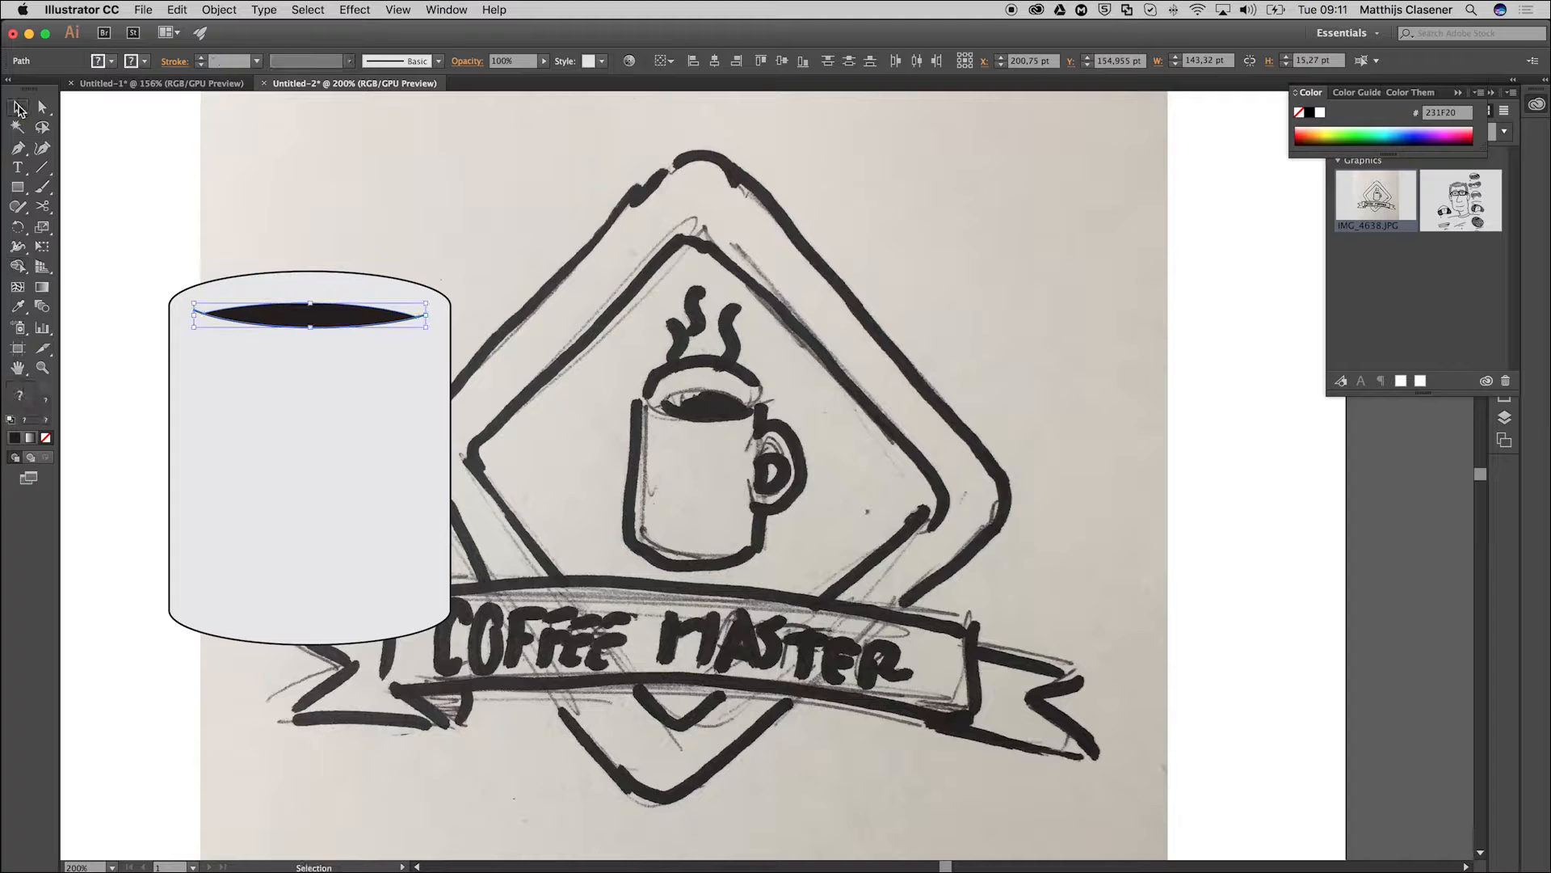
click(129, 201)
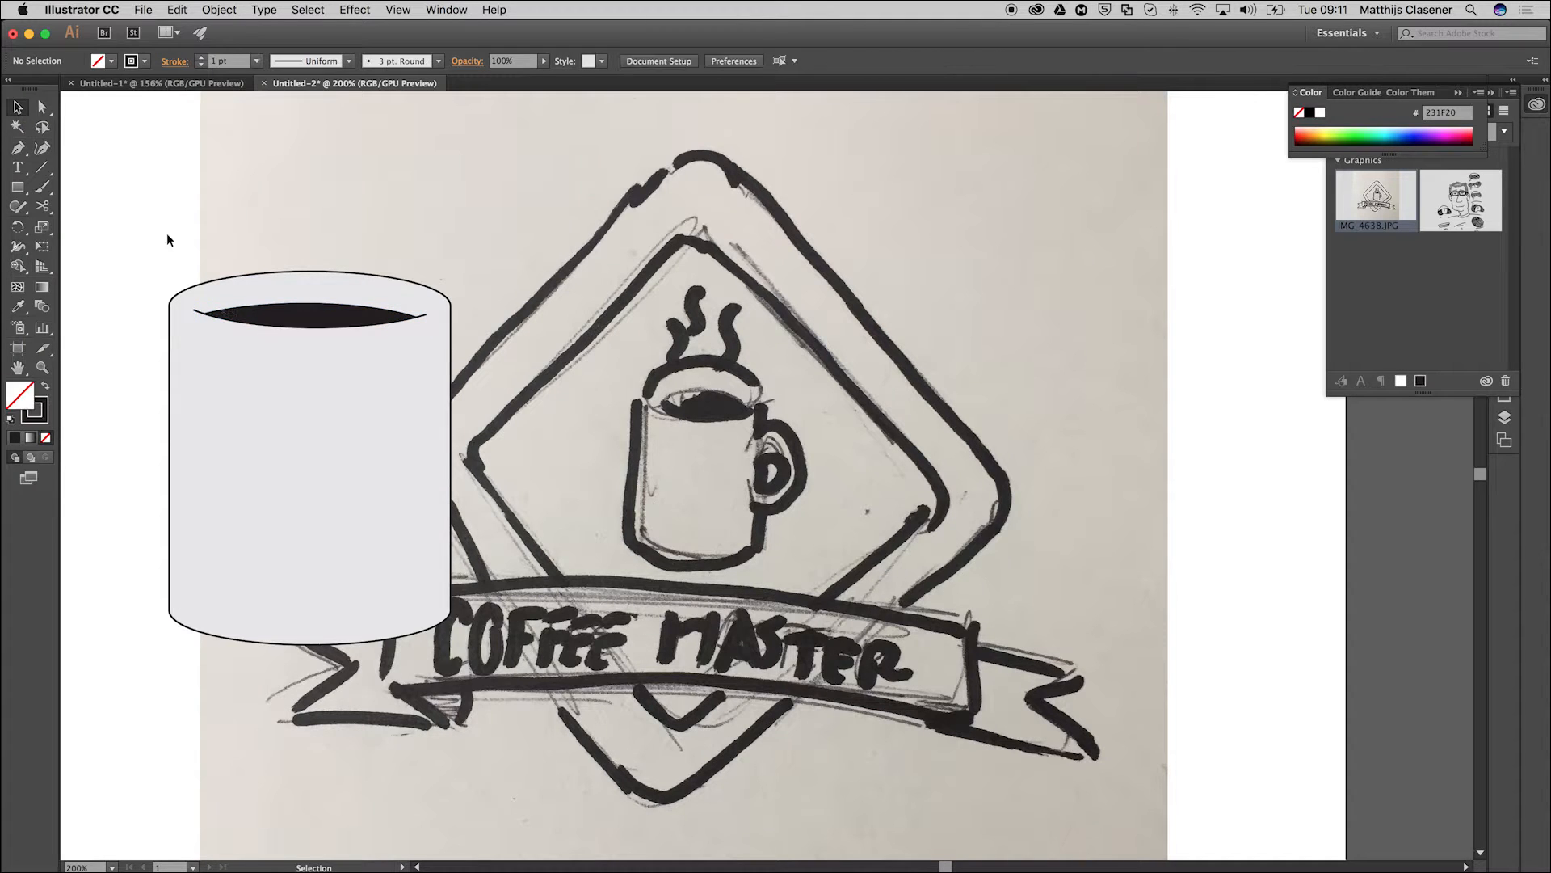
Set the stroke weight of the rim arc and the mug body to 5 pt.
click(196, 312)
shift+click(256, 477)
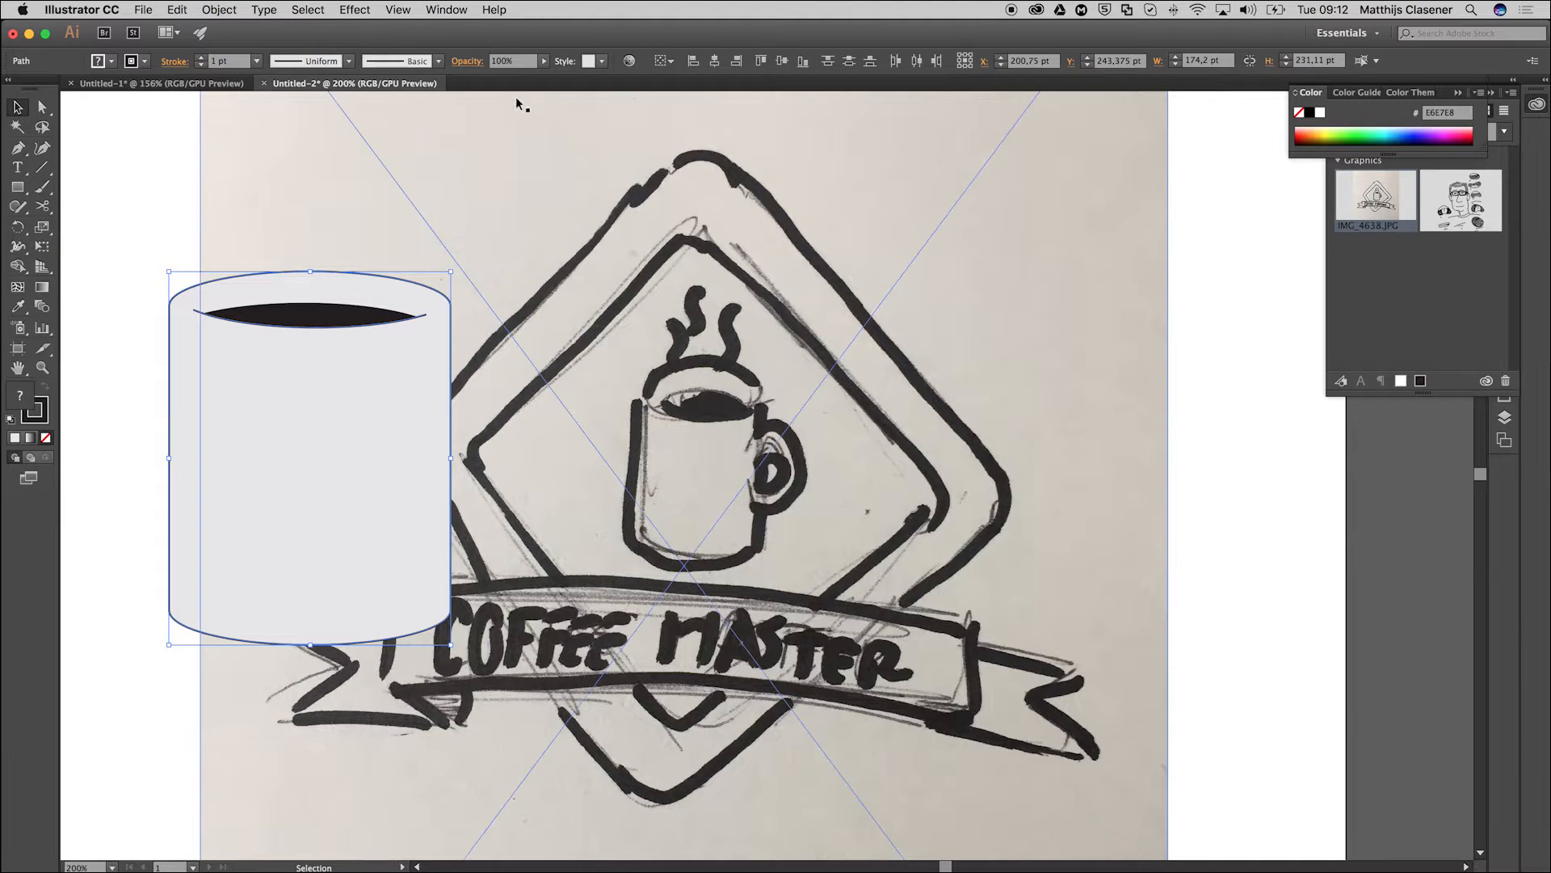
click(202, 57)
click(198, 58)
click(199, 57)
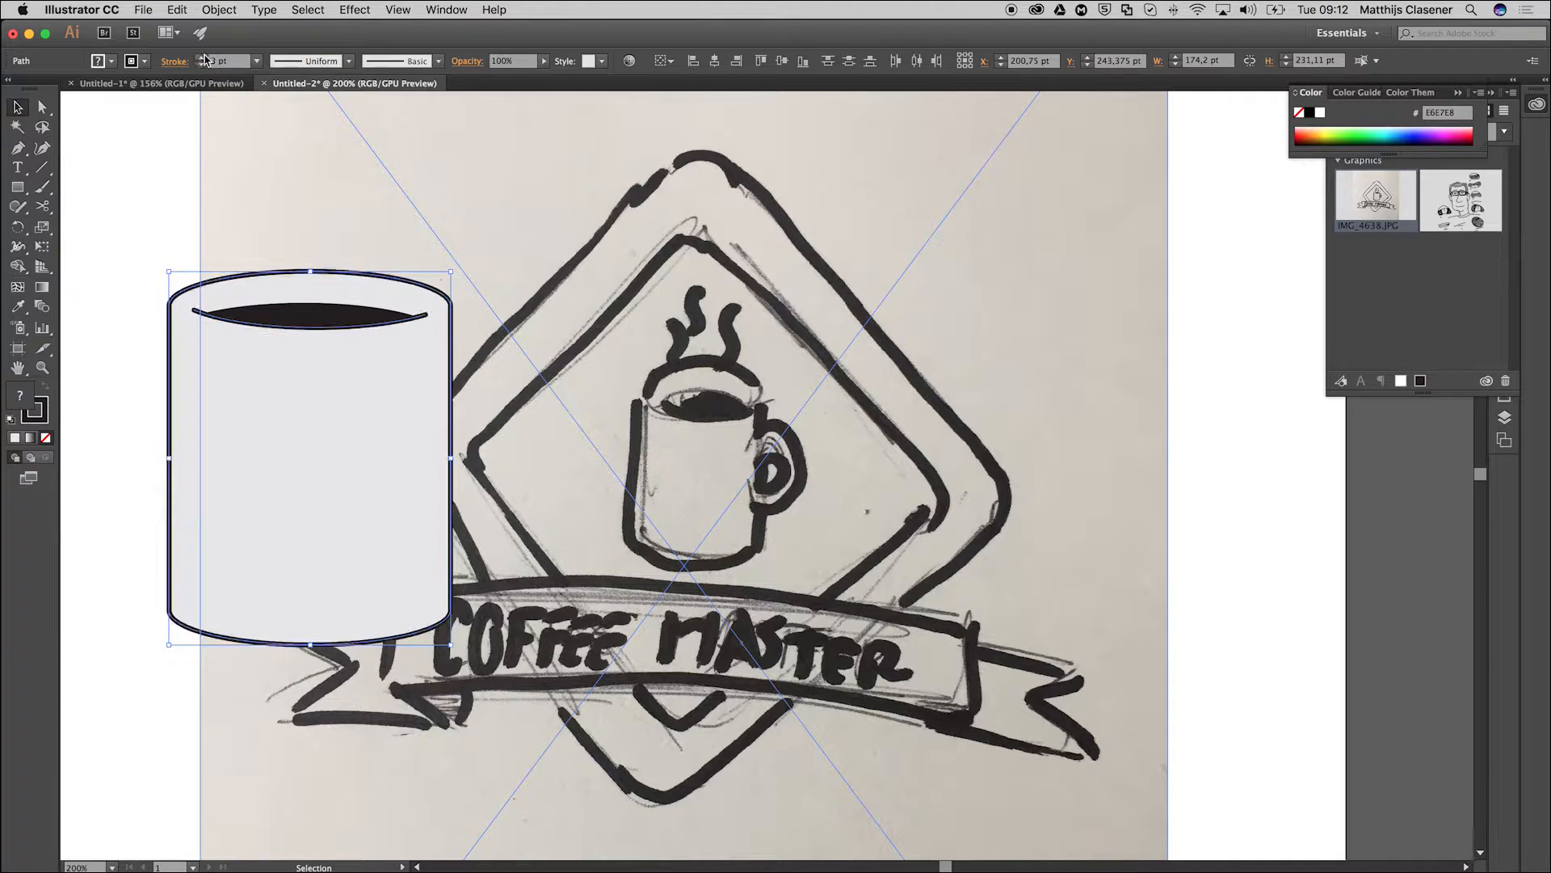
click(201, 58)
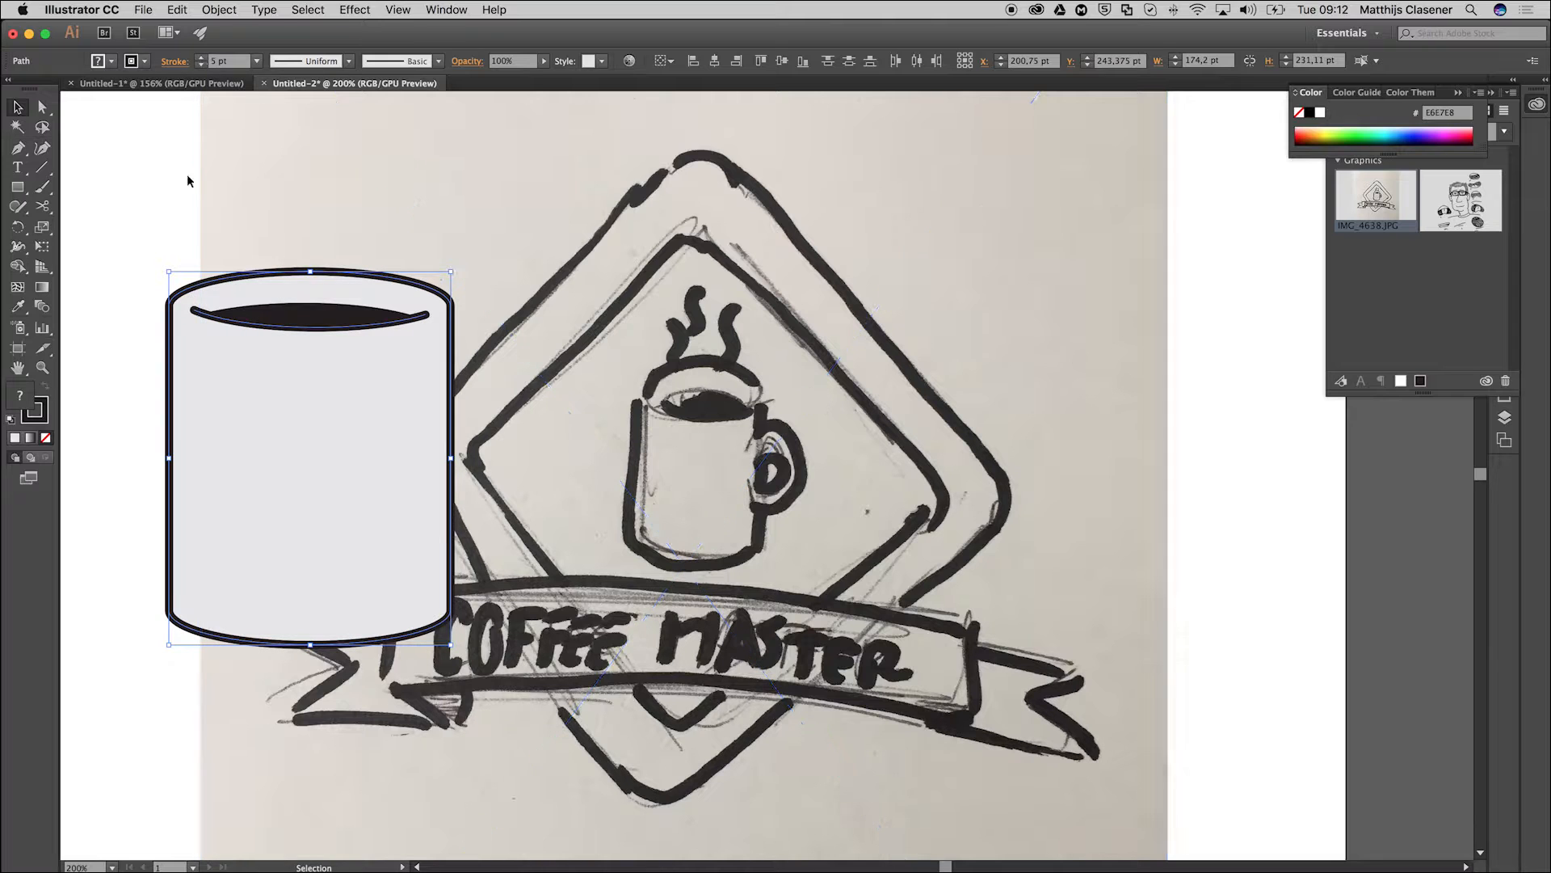
click(123, 208)
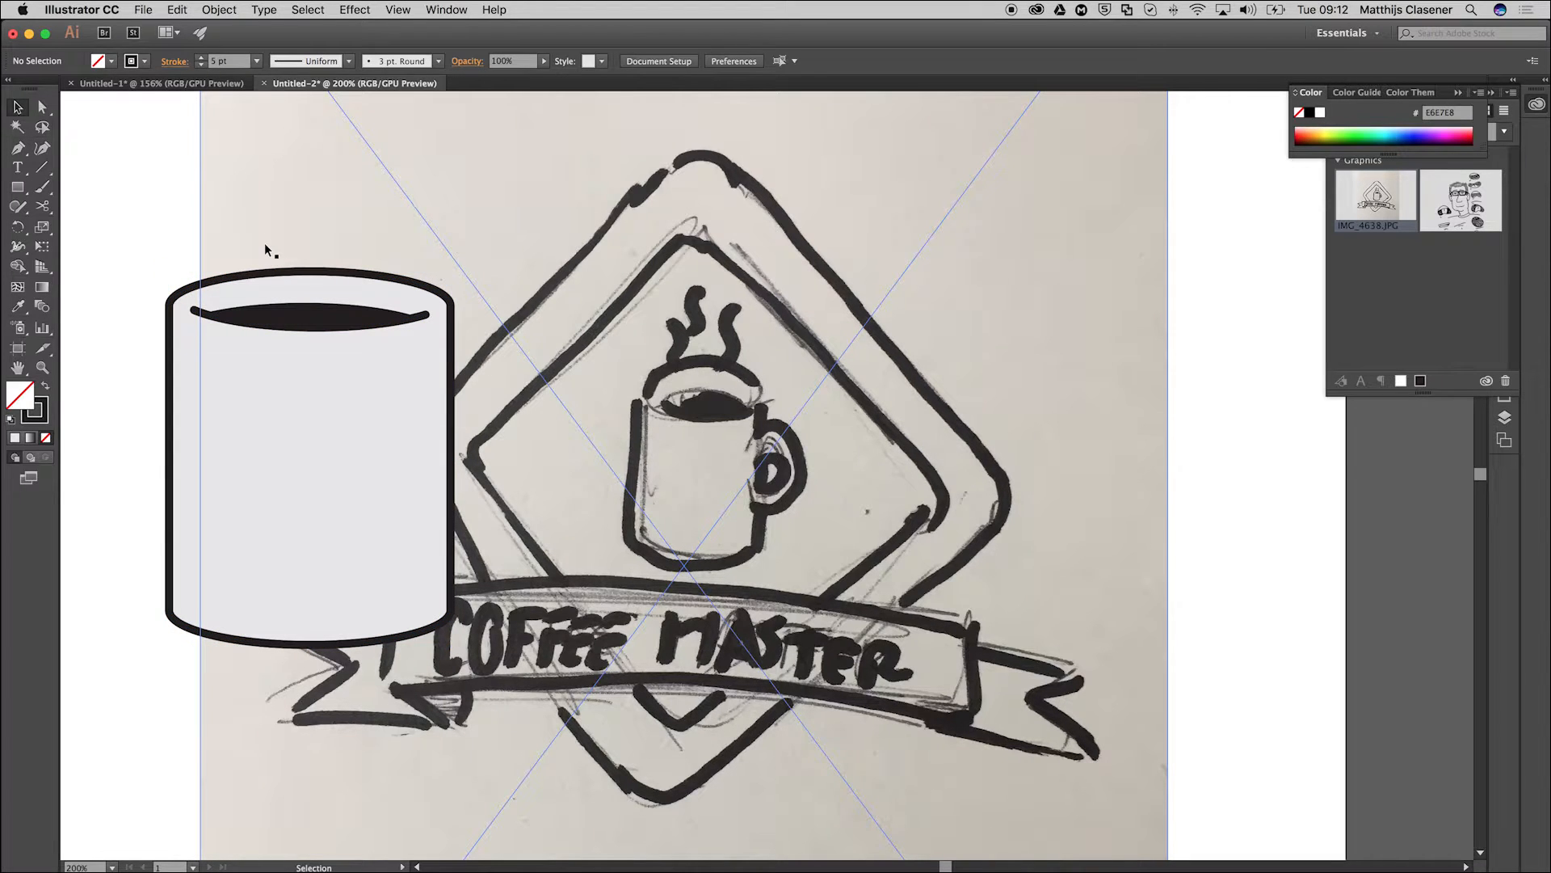
key(super+semicolon)
key(super+semicolon)
key(super+semicolon)
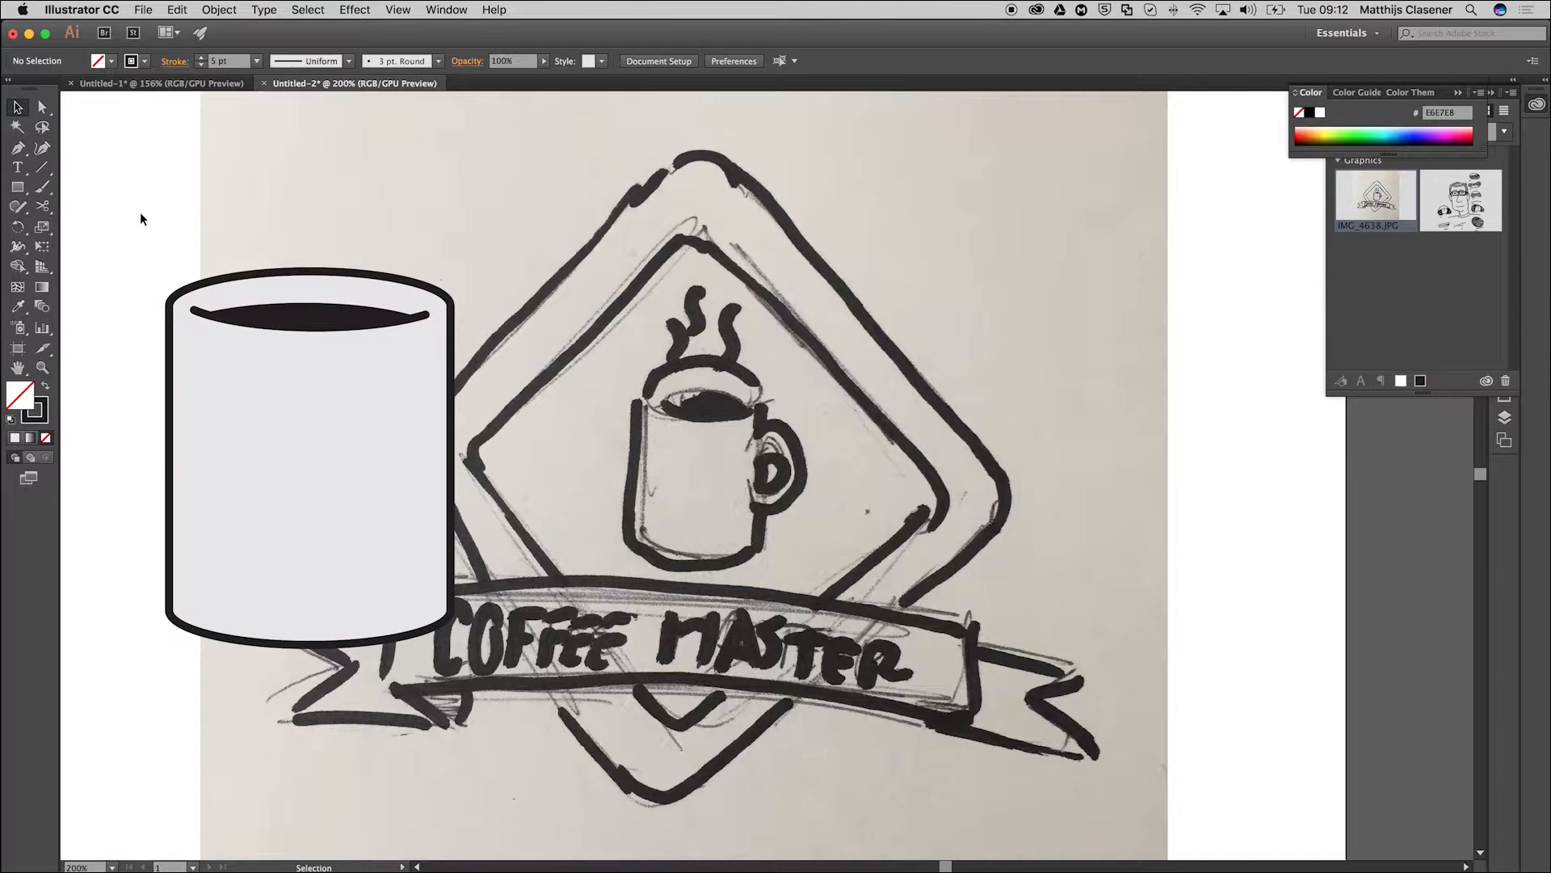
Draw an ellipse freehand with the Shaper tool, make it about 154 × 136 pt and move it over the sketched mug.
click(17, 207)
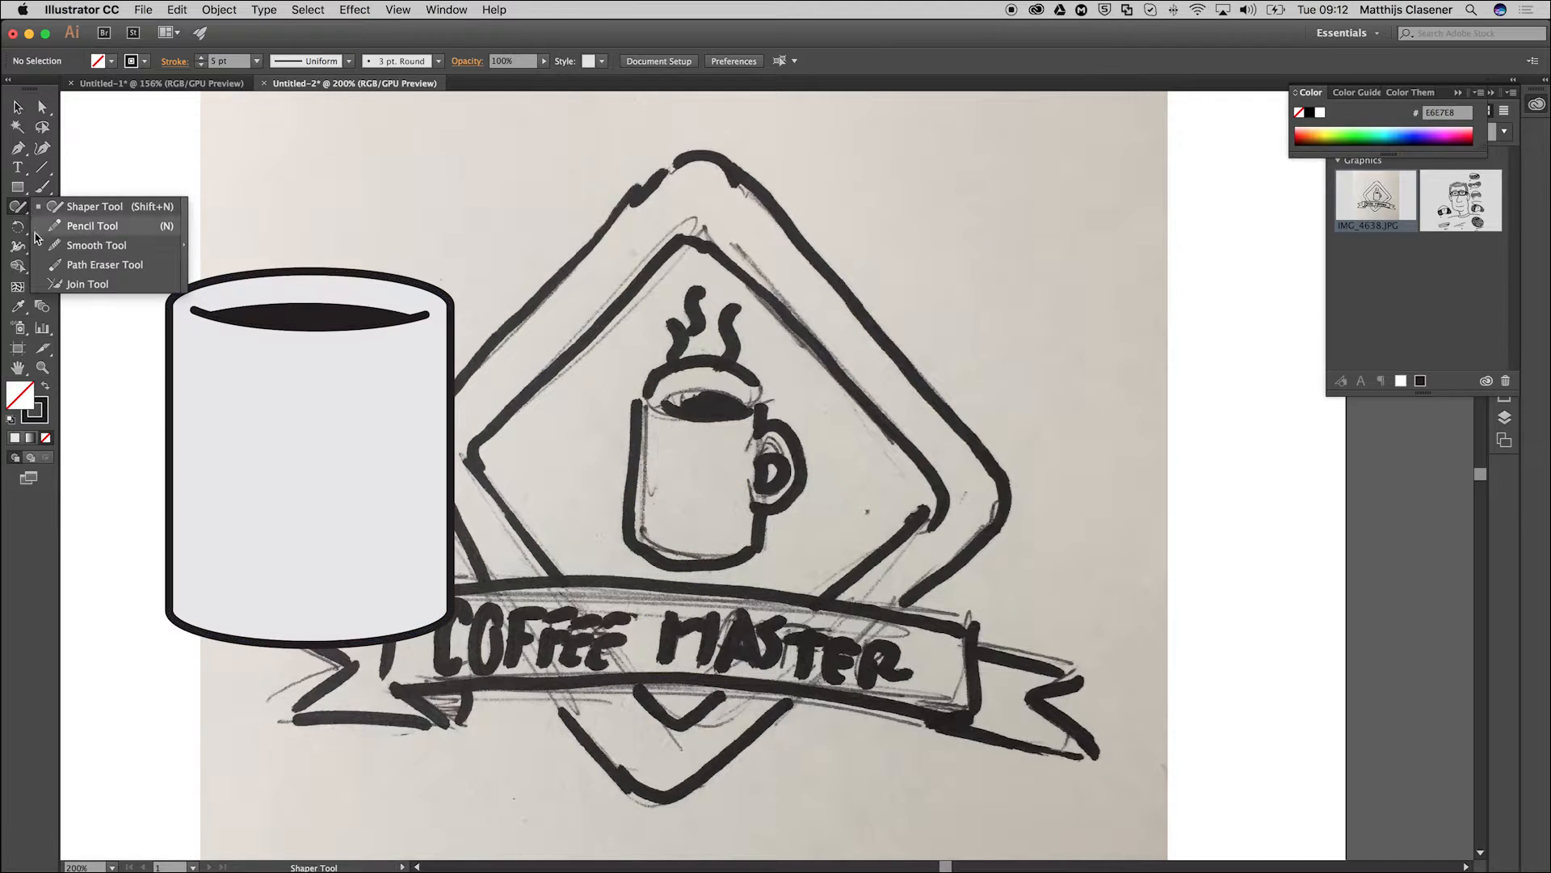
click(85, 208)
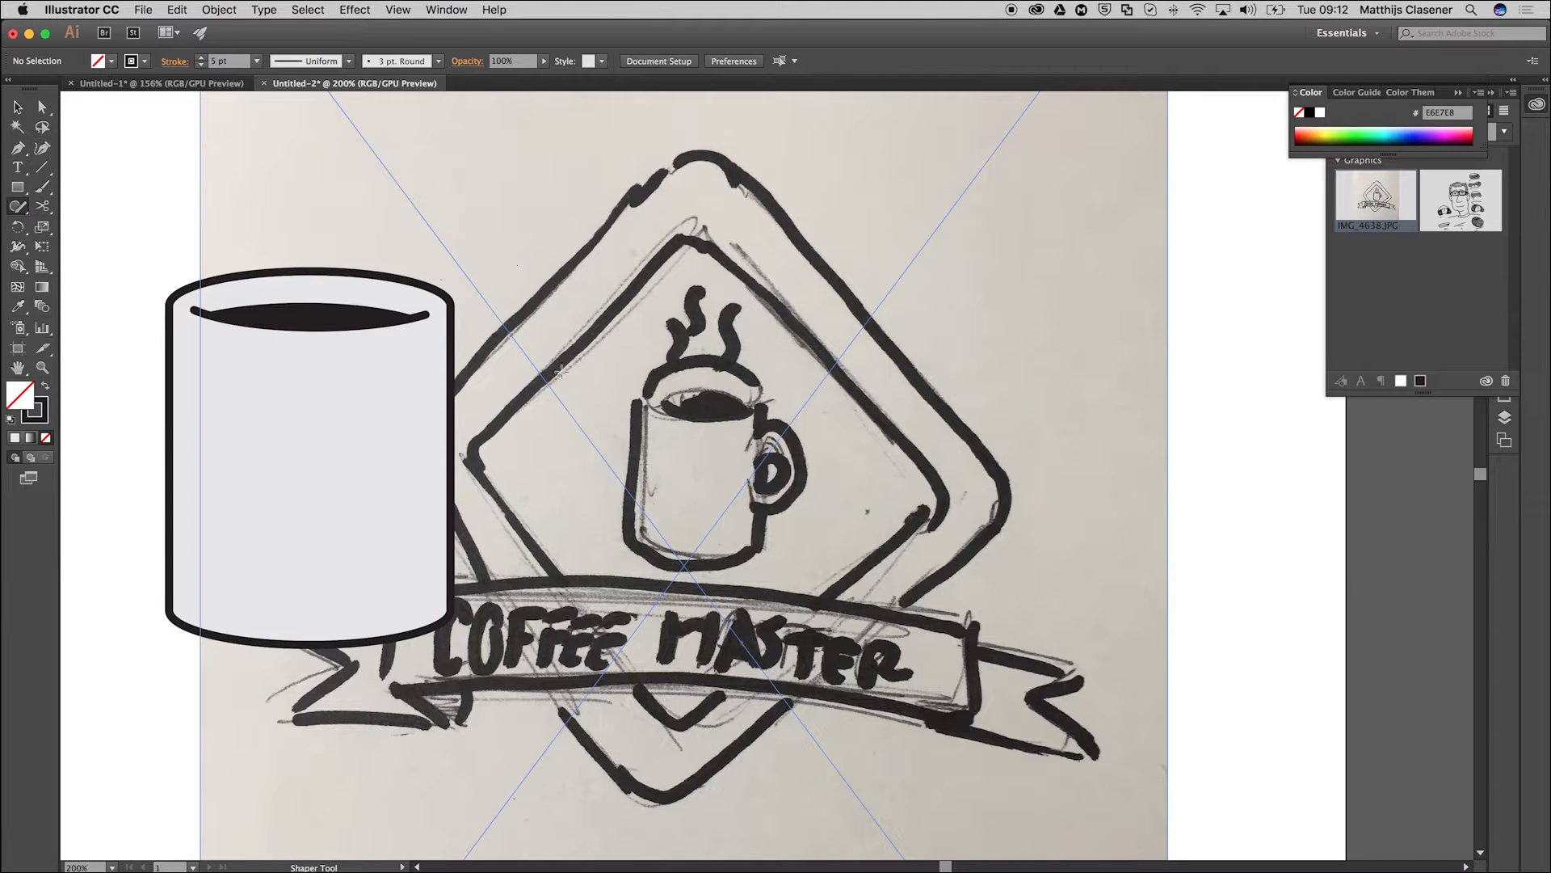
mouse_move(502, 350)
mouse_down()
mouse_move(659, 420)
mouse_move(440, 370)
mouse_move(465, 357)
mouse_up()
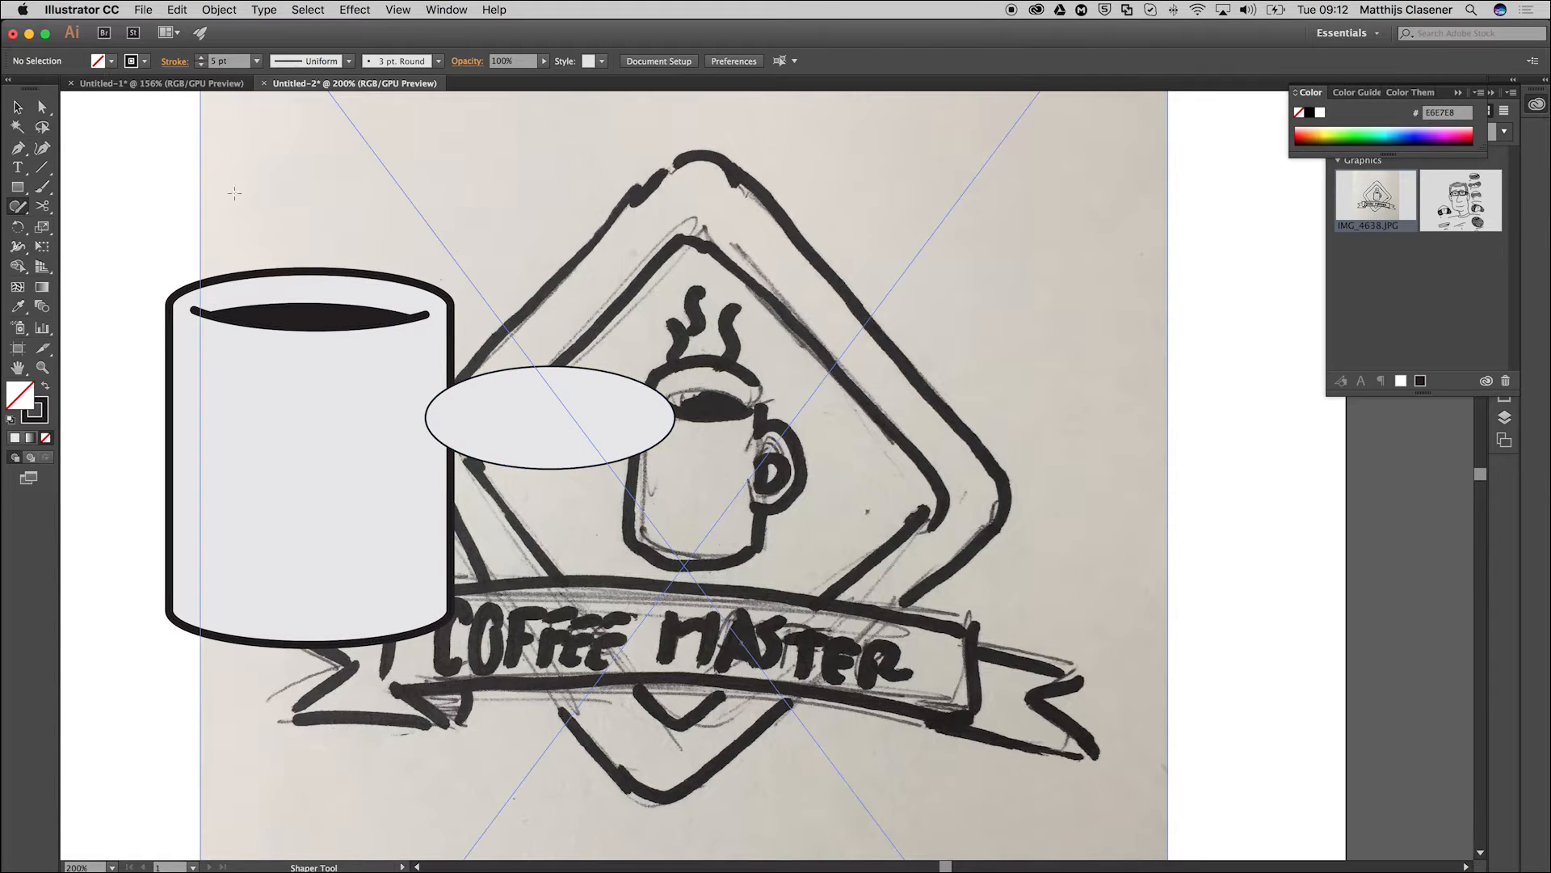
click(17, 111)
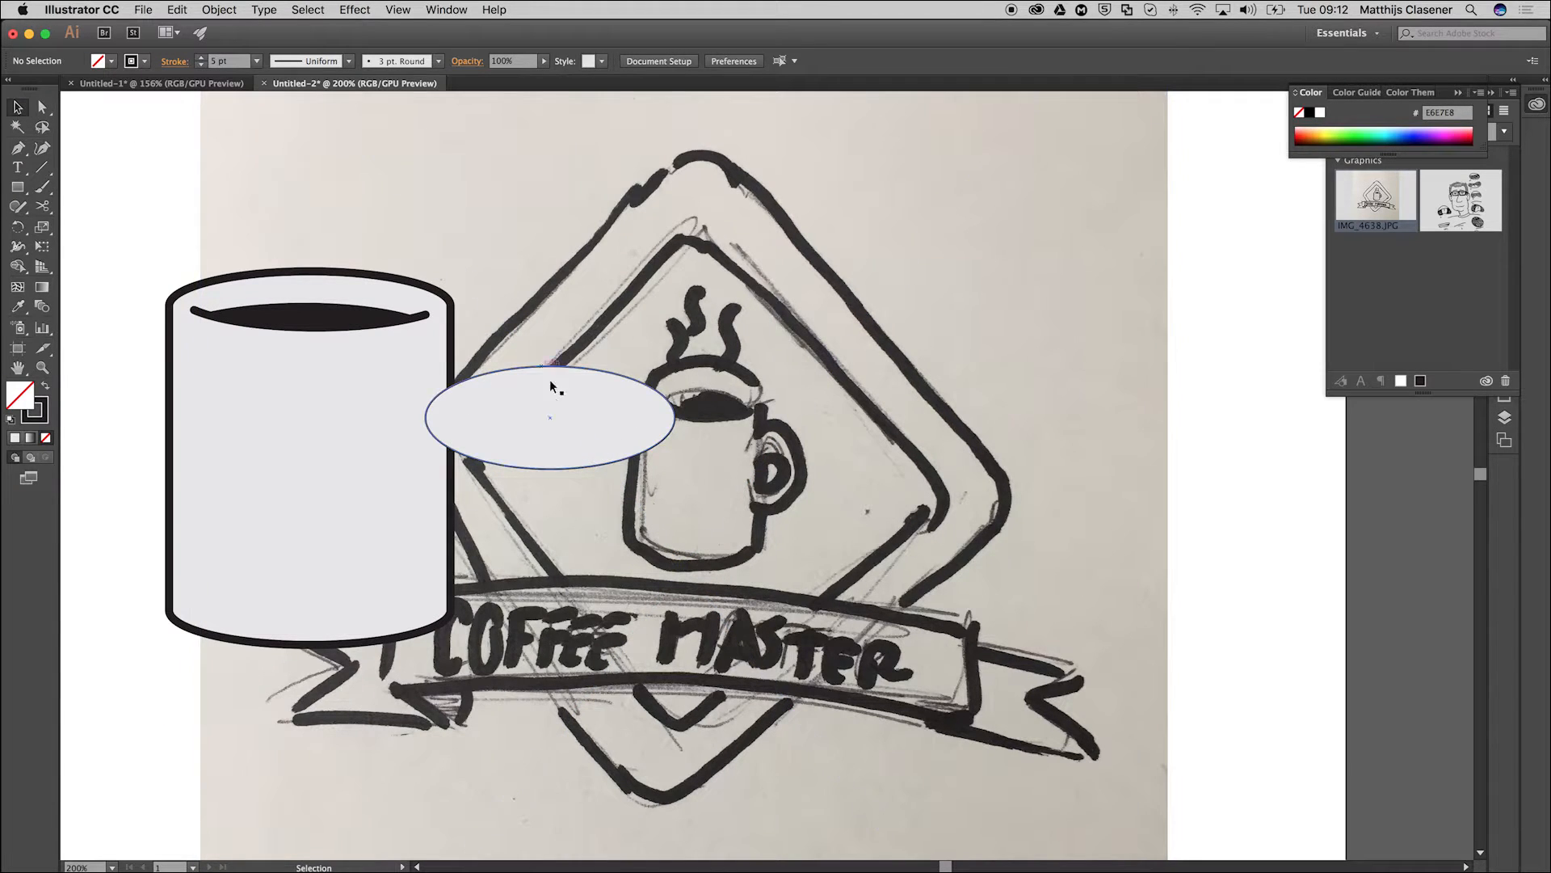
click(522, 448)
drag(550, 471, 723, 520)
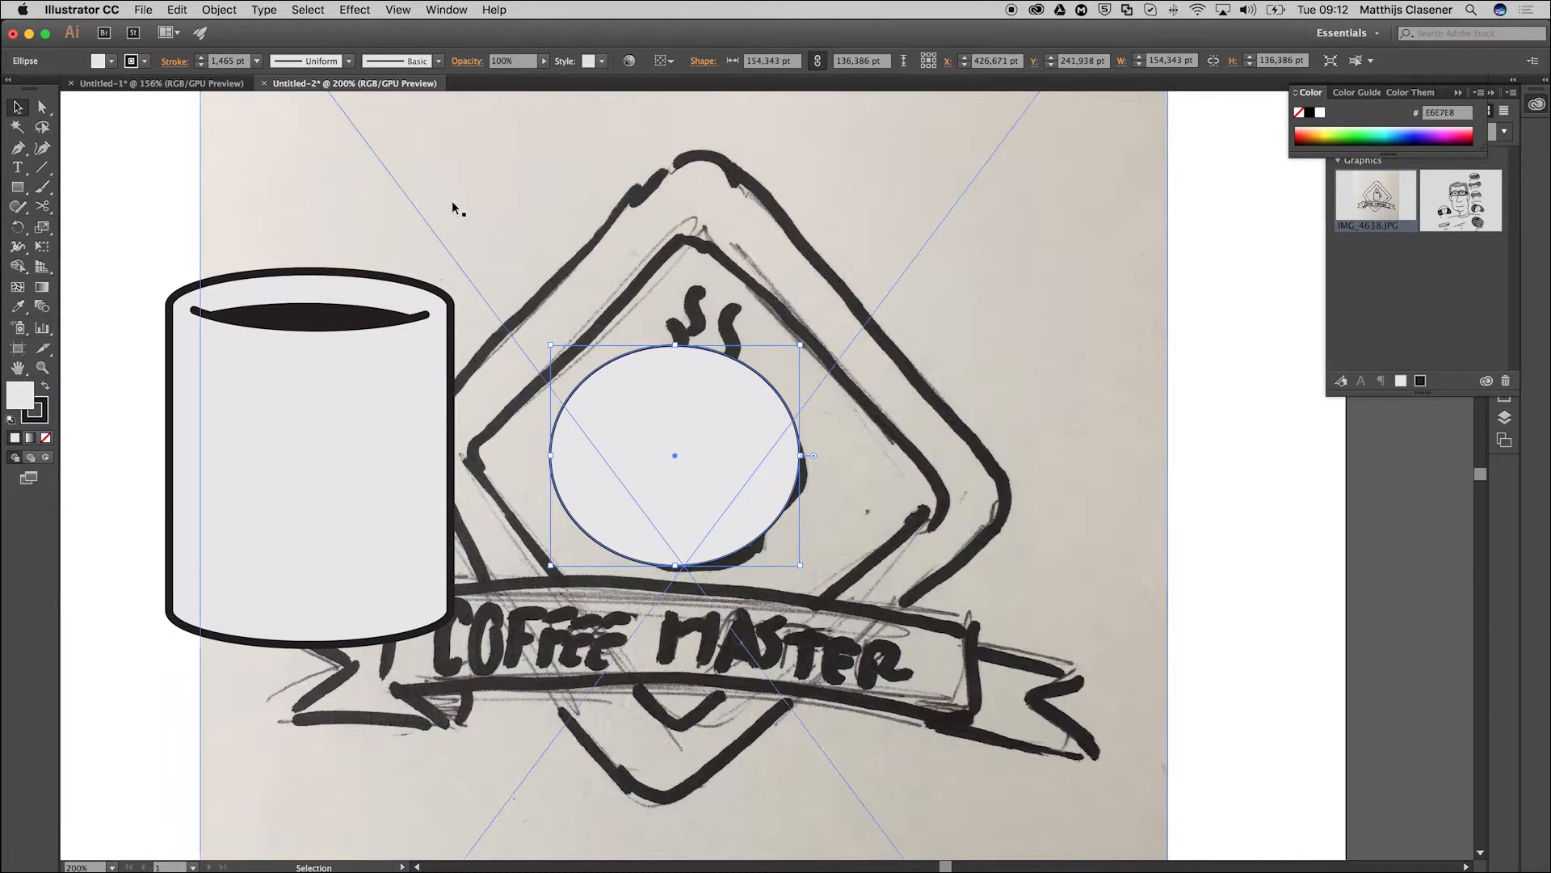
Paste a copy of the ellipse in the same place and scale it about its centre to about 93 × 82 pt.
click(177, 9)
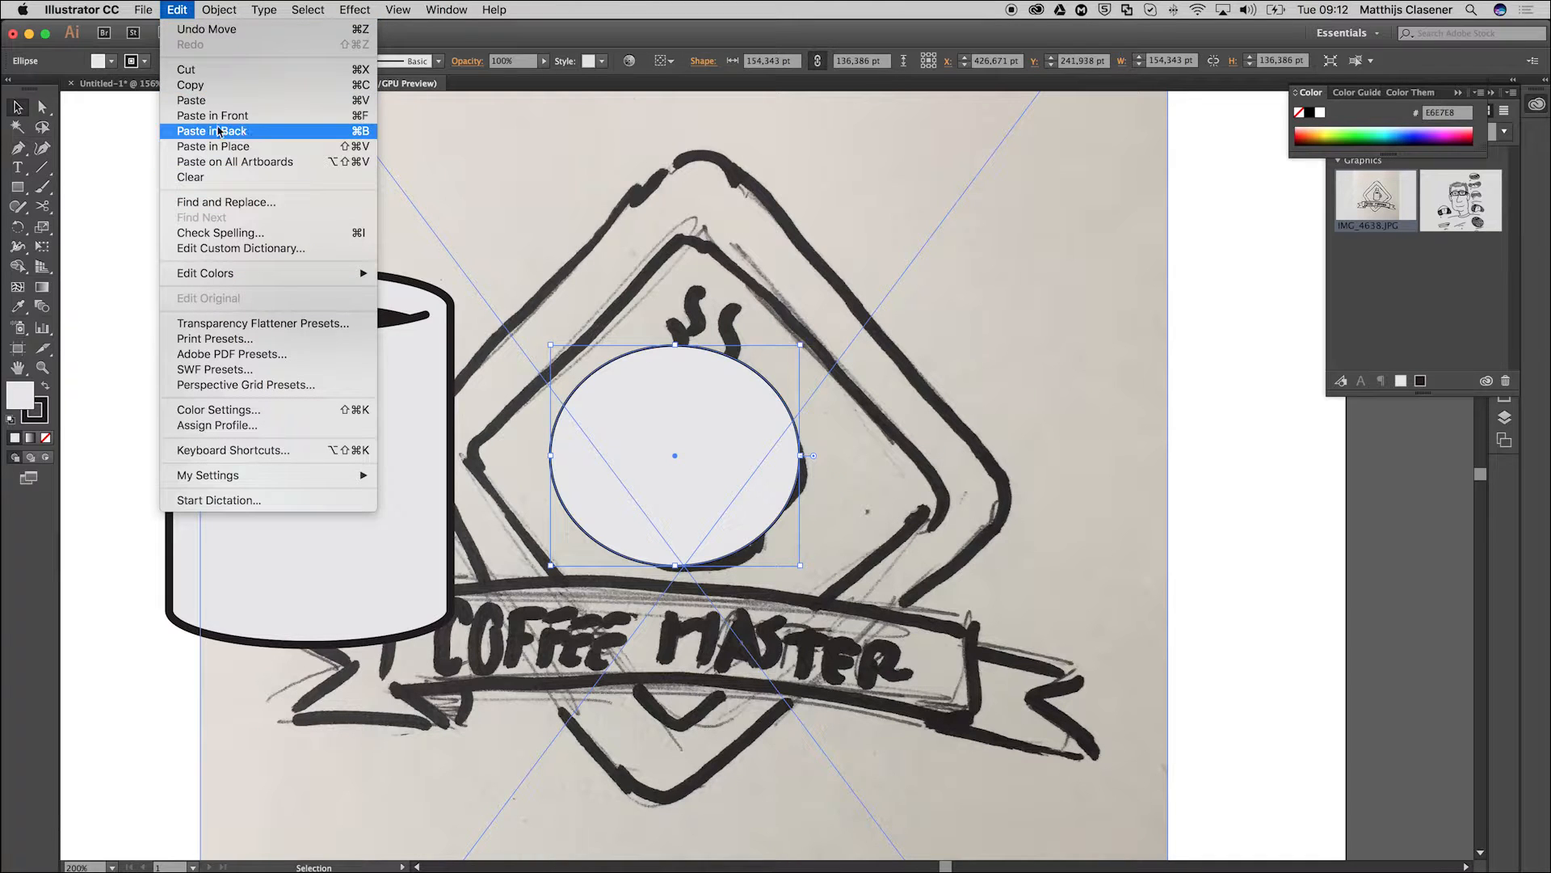
click(203, 86)
click(177, 9)
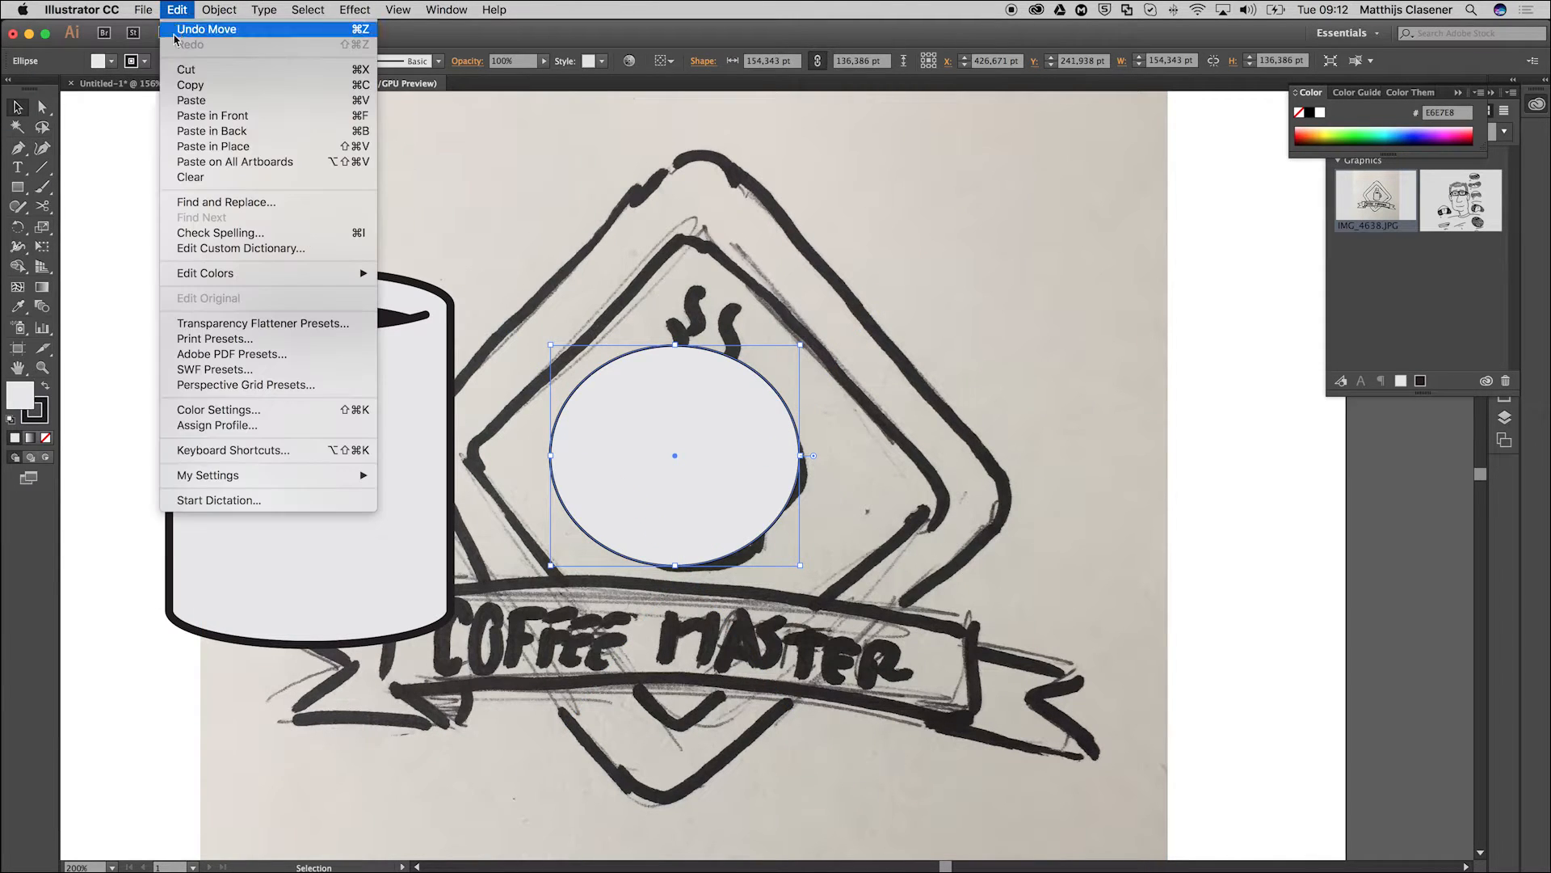
click(235, 138)
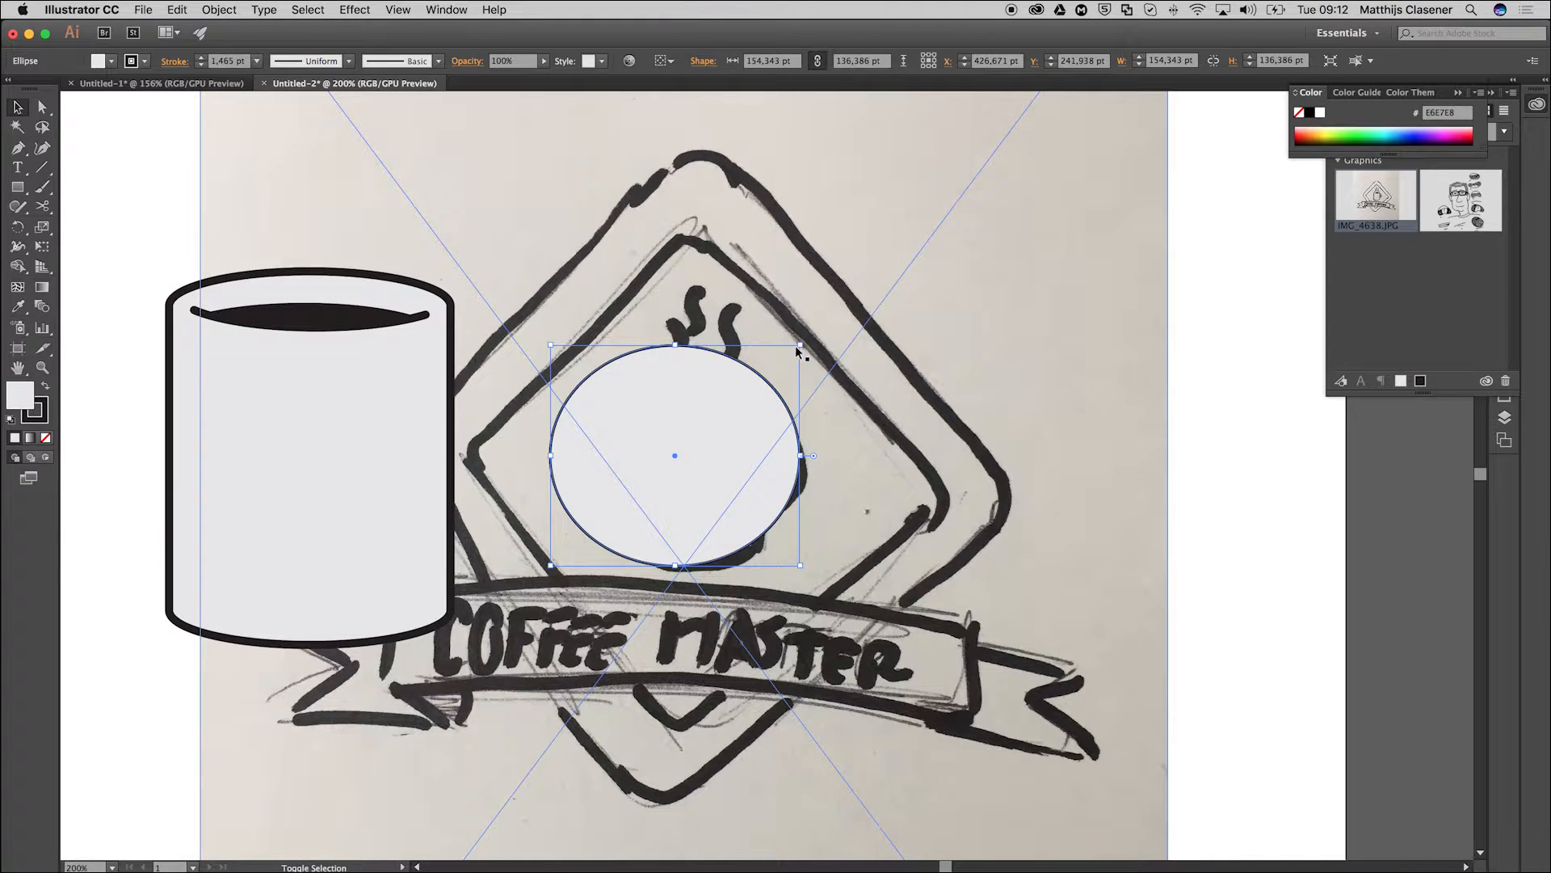
drag(800, 345, 775, 391)
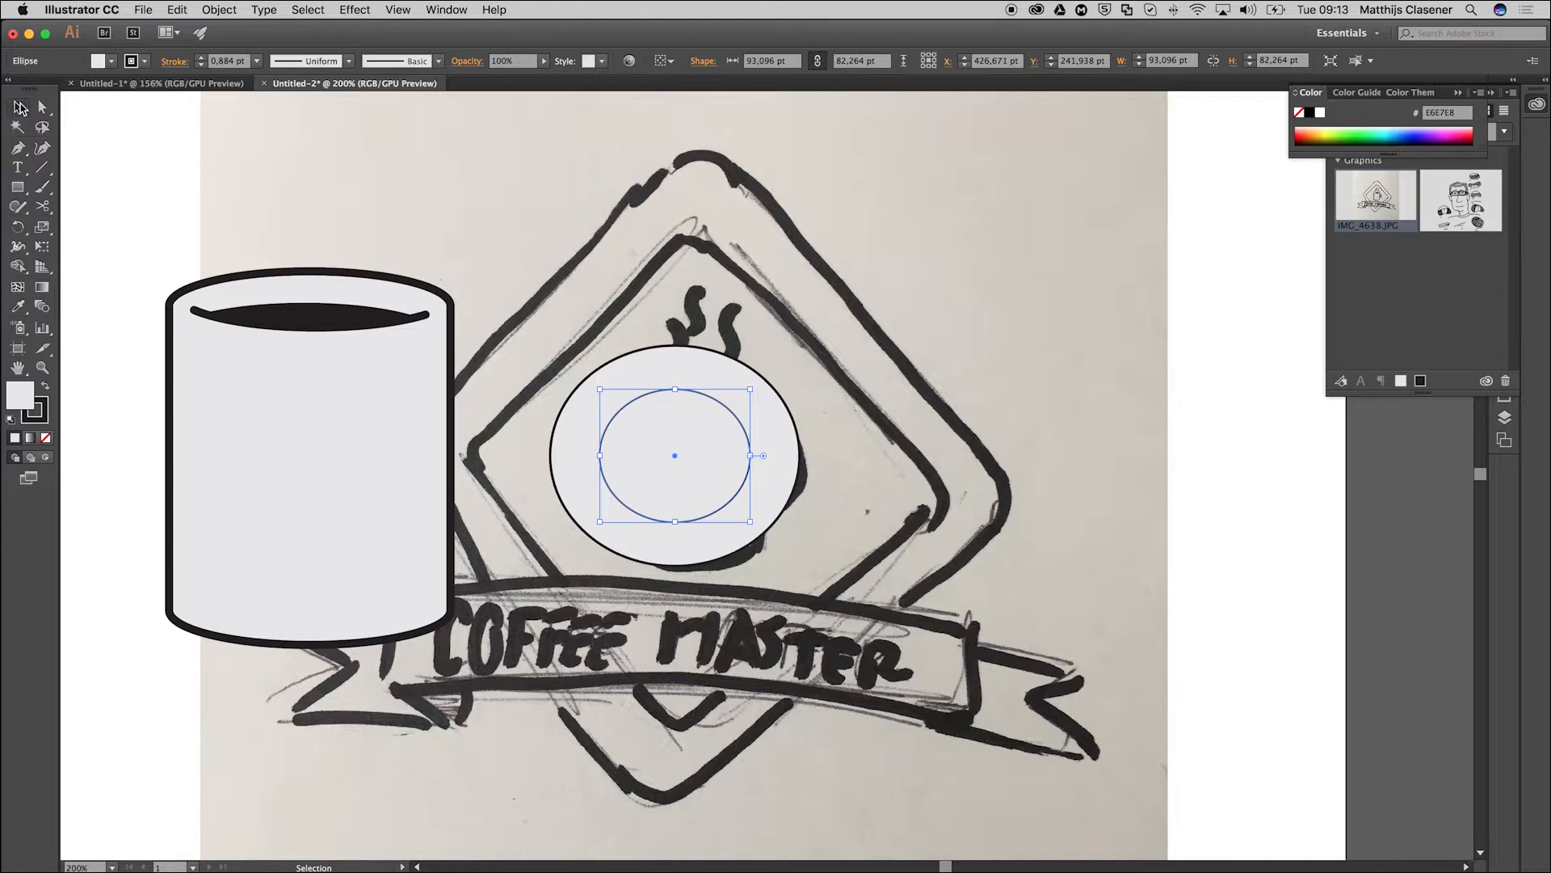
click(129, 236)
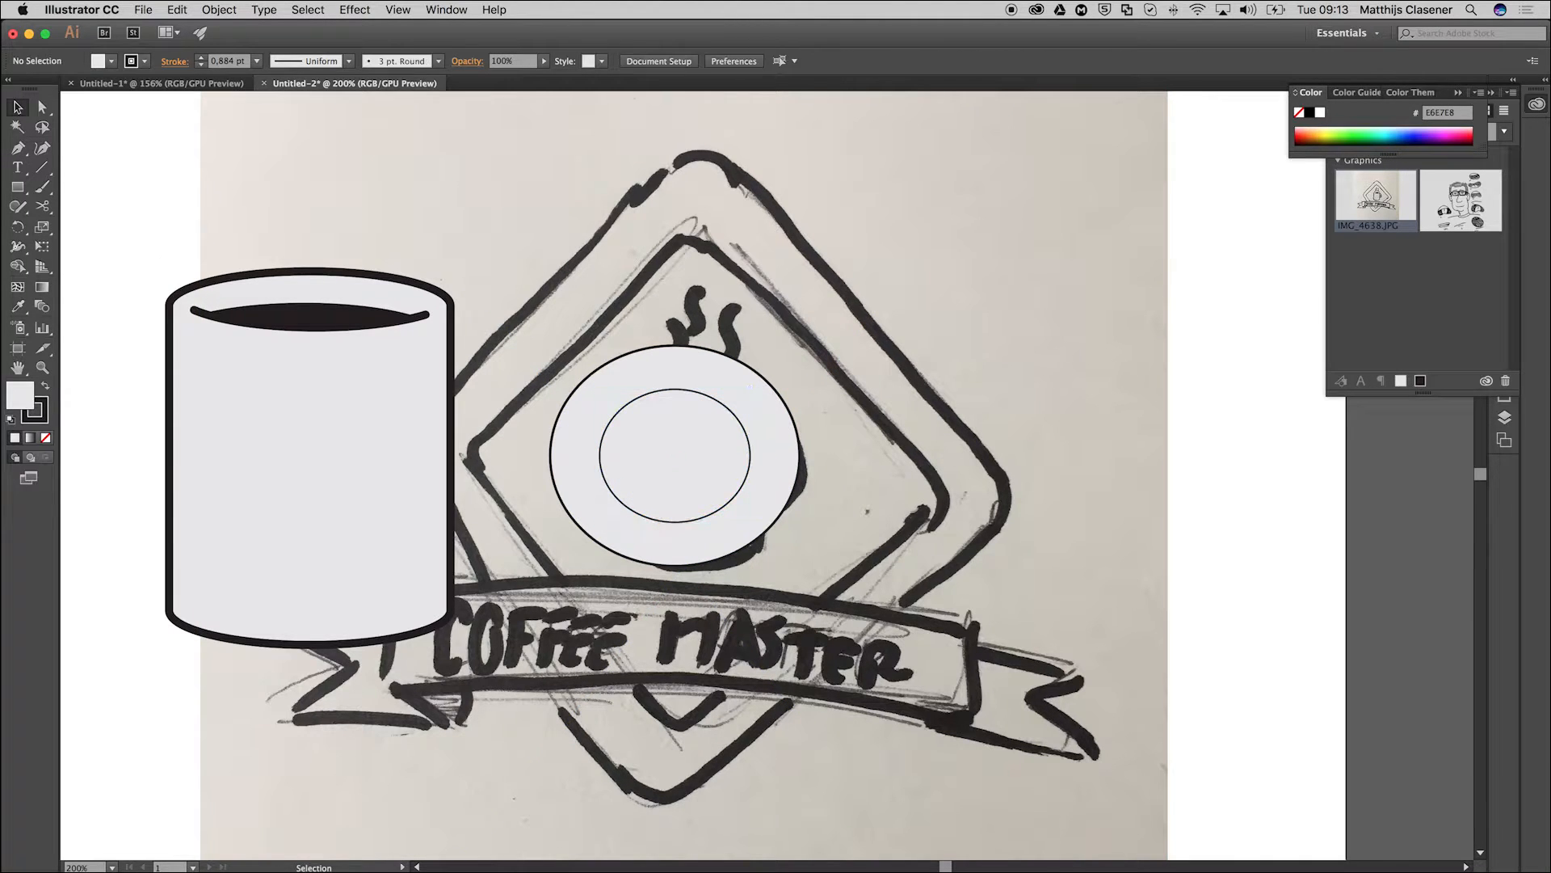
Cover the ellipses' left half with a rectangle of about 108 × 196 pt and remove it plus the inner ellipse with Shape Builder, forming the handle.
click(22, 192)
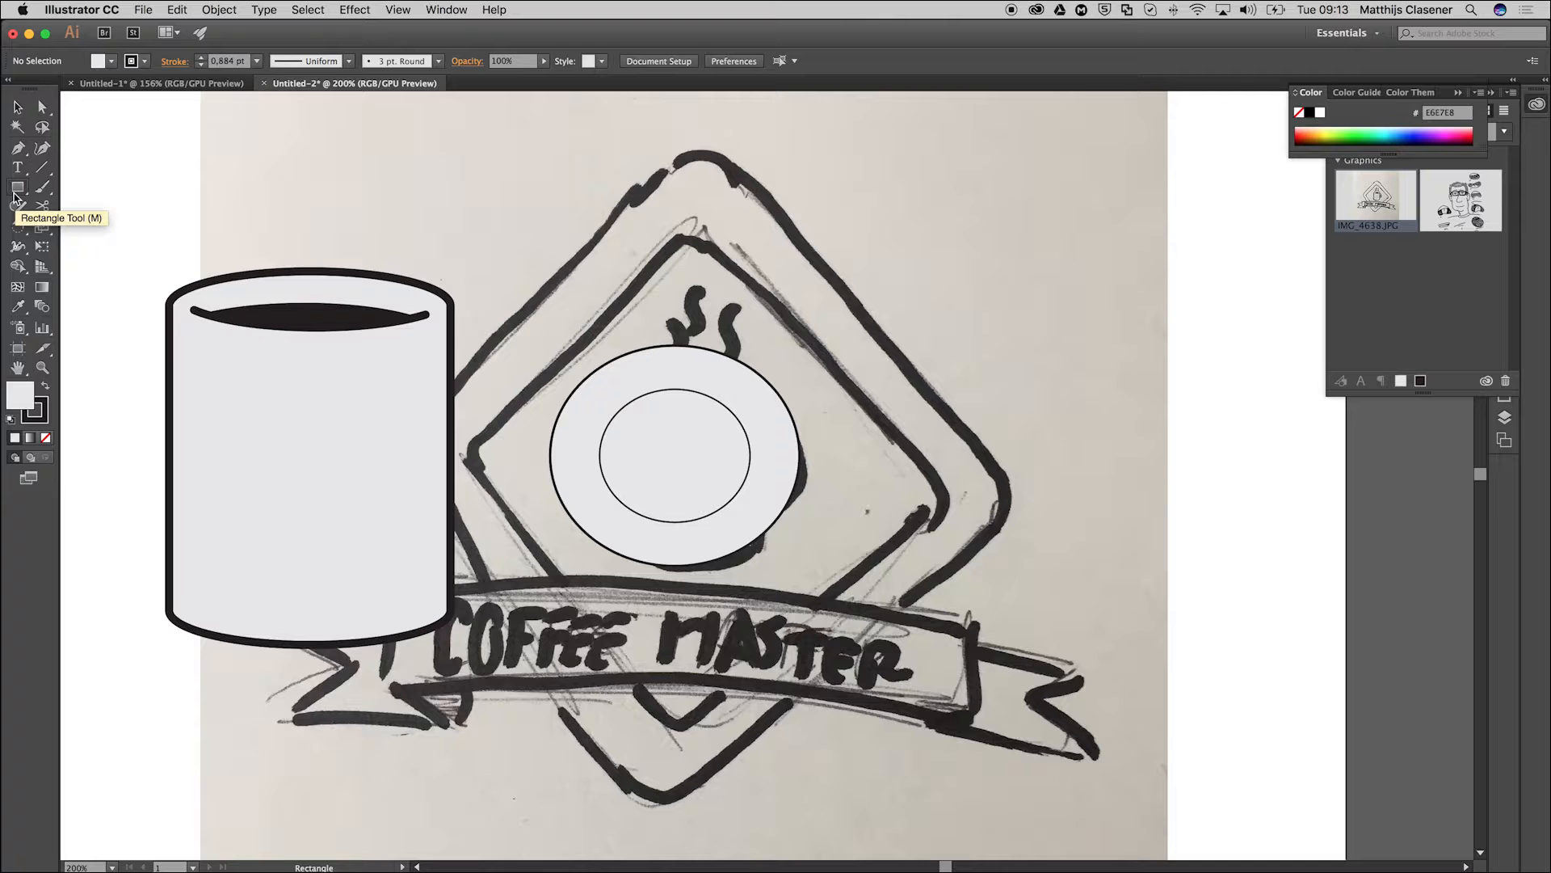
drag(511, 292, 683, 606)
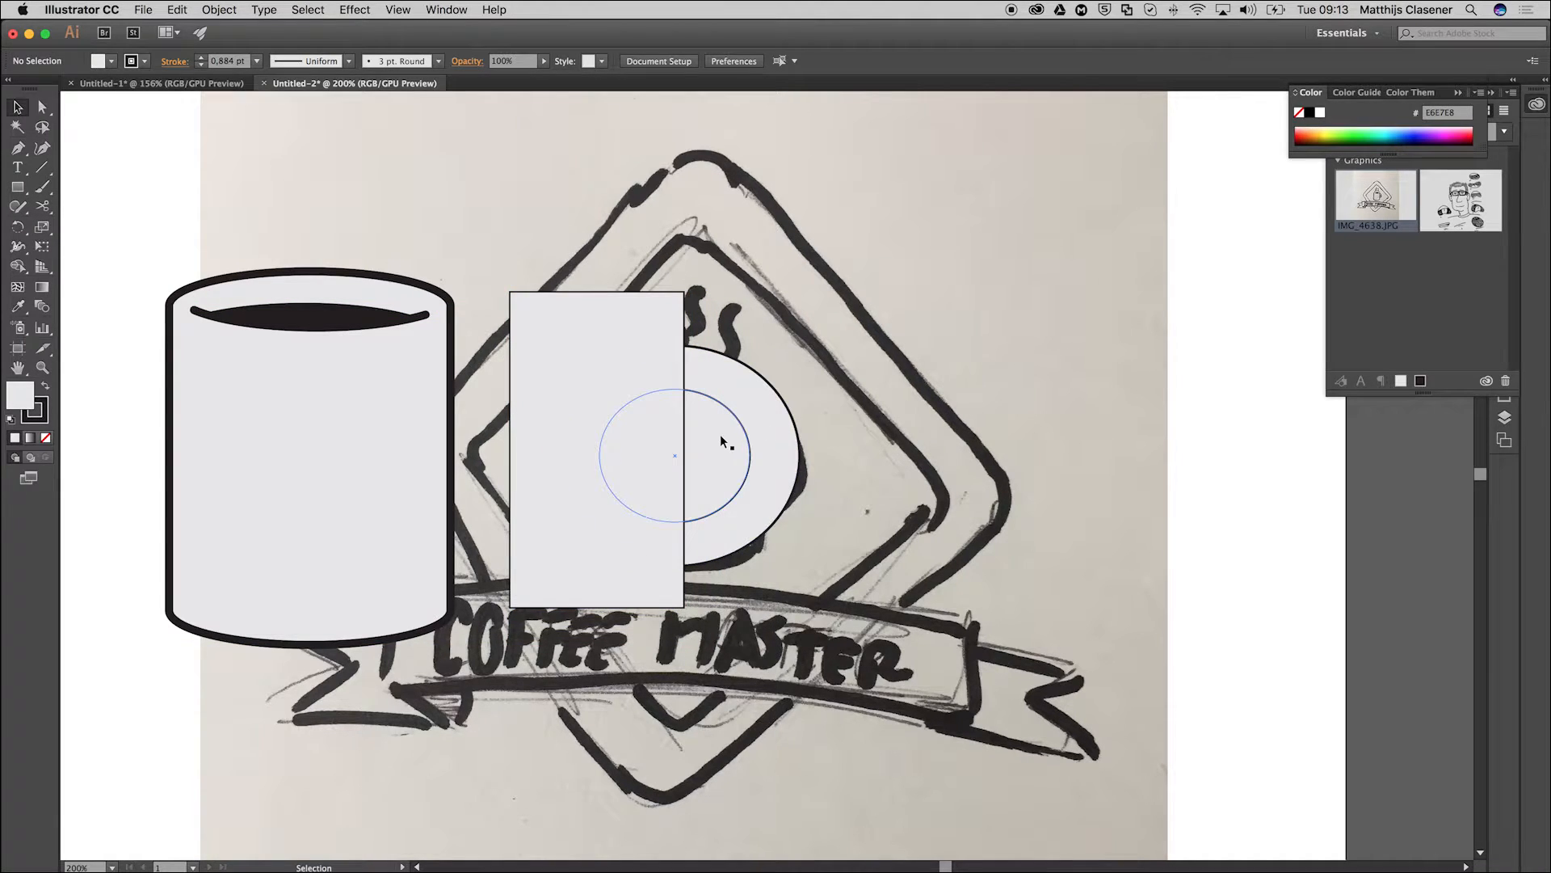
click(721, 438)
shift+click(738, 438)
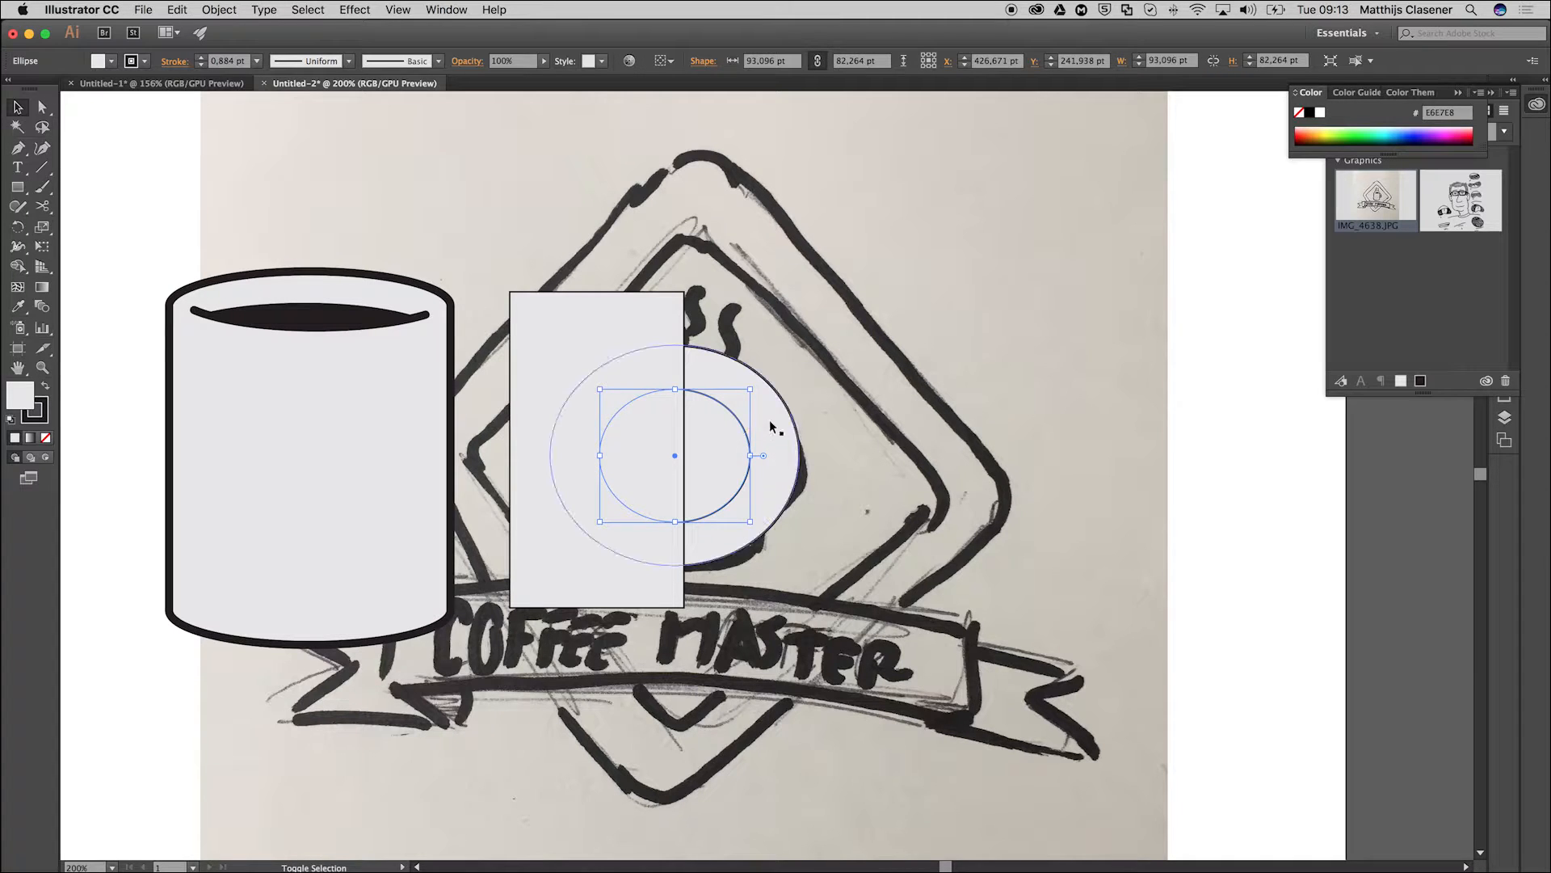
shift+click(580, 316)
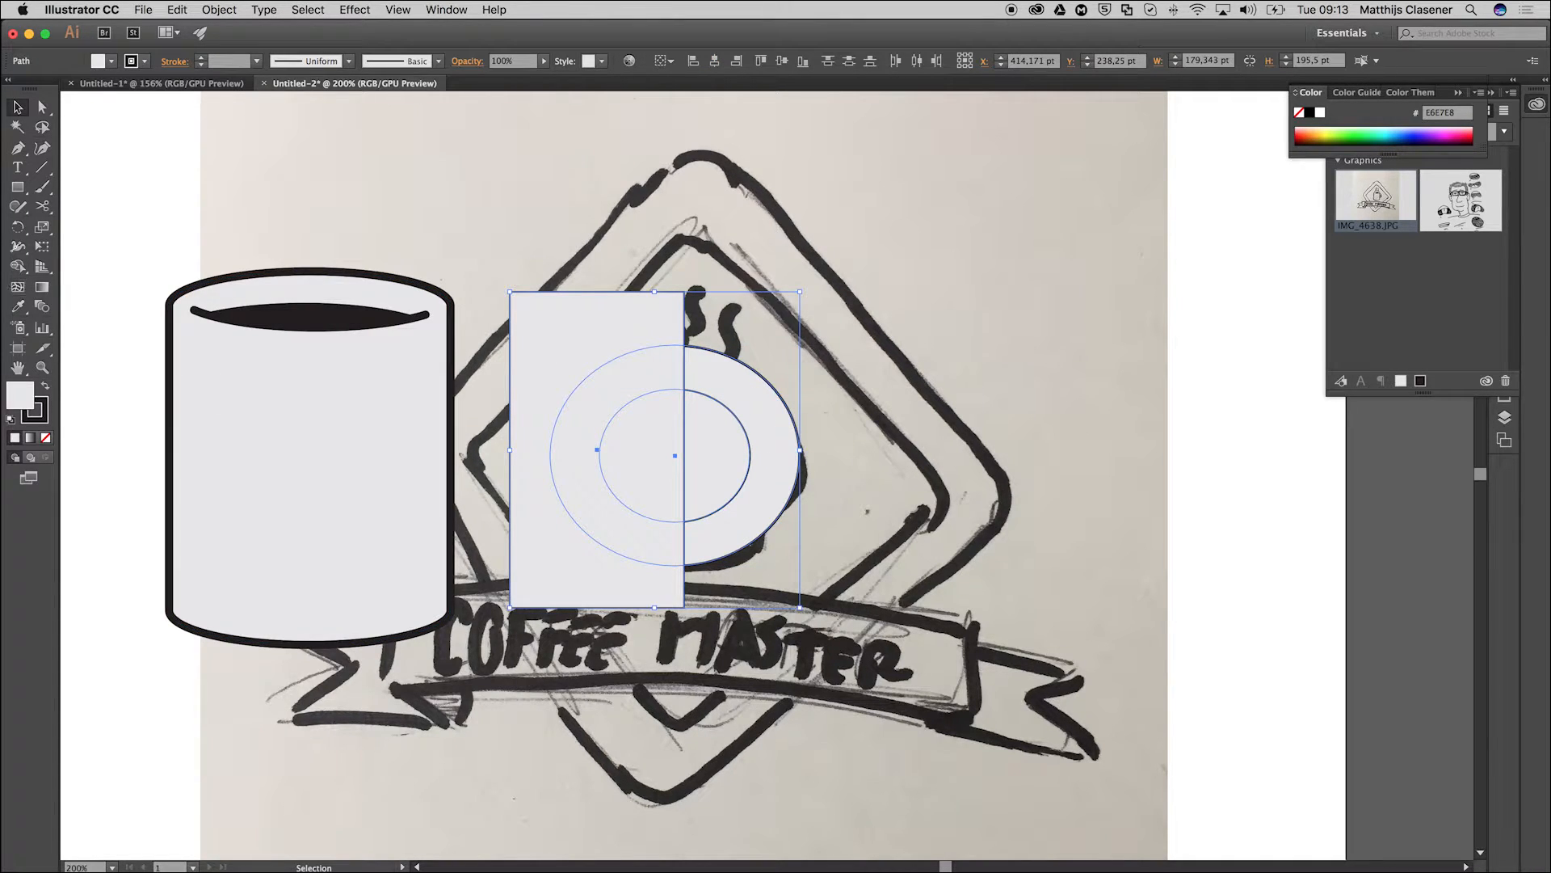
click(18, 266)
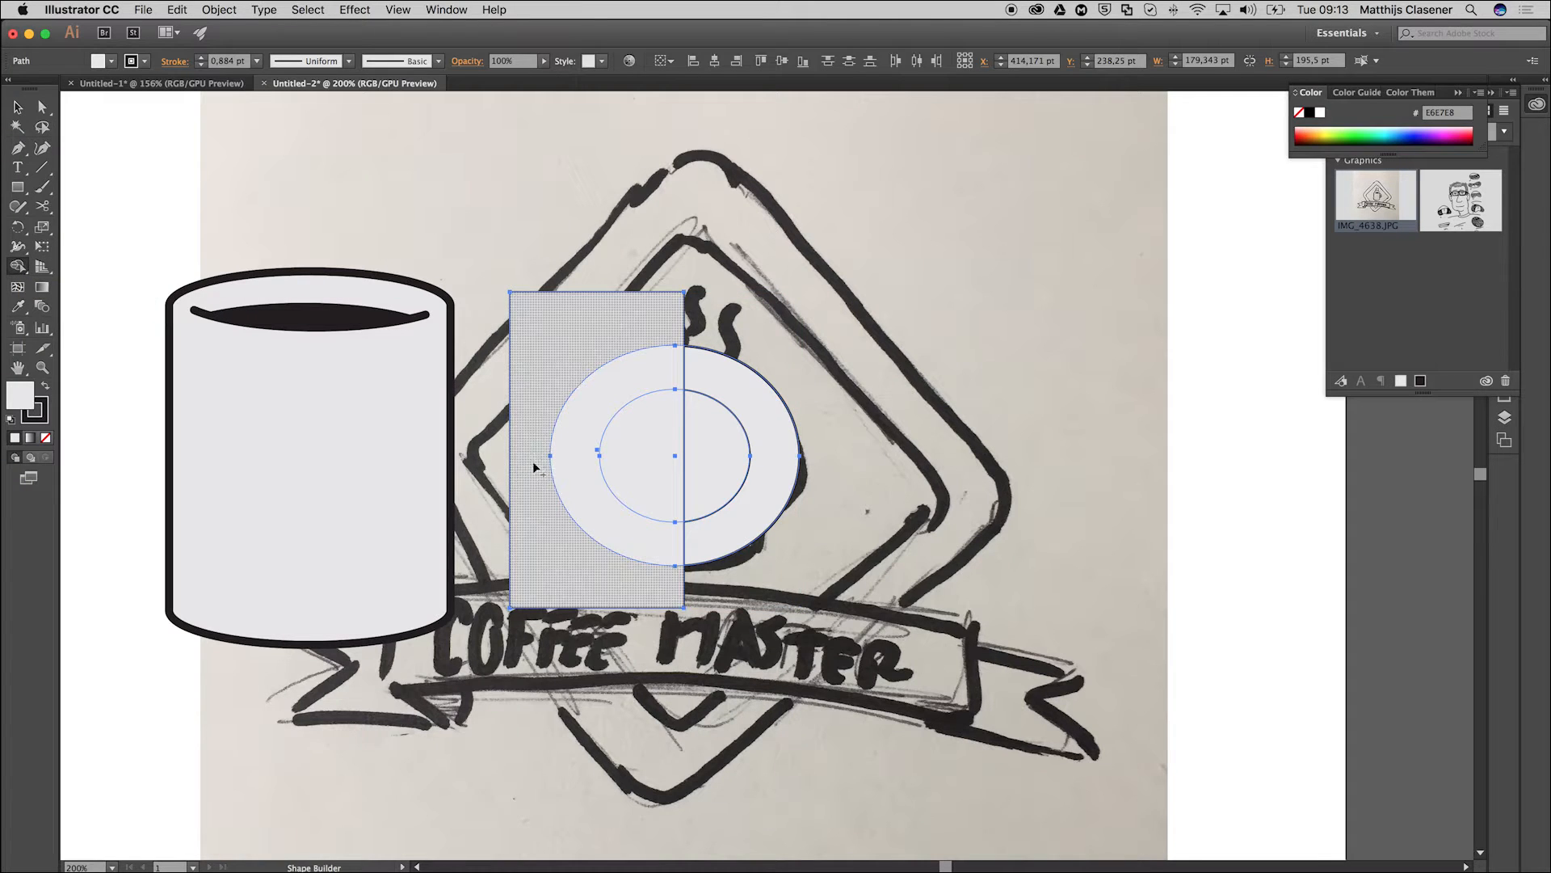
drag(523, 443, 698, 443)
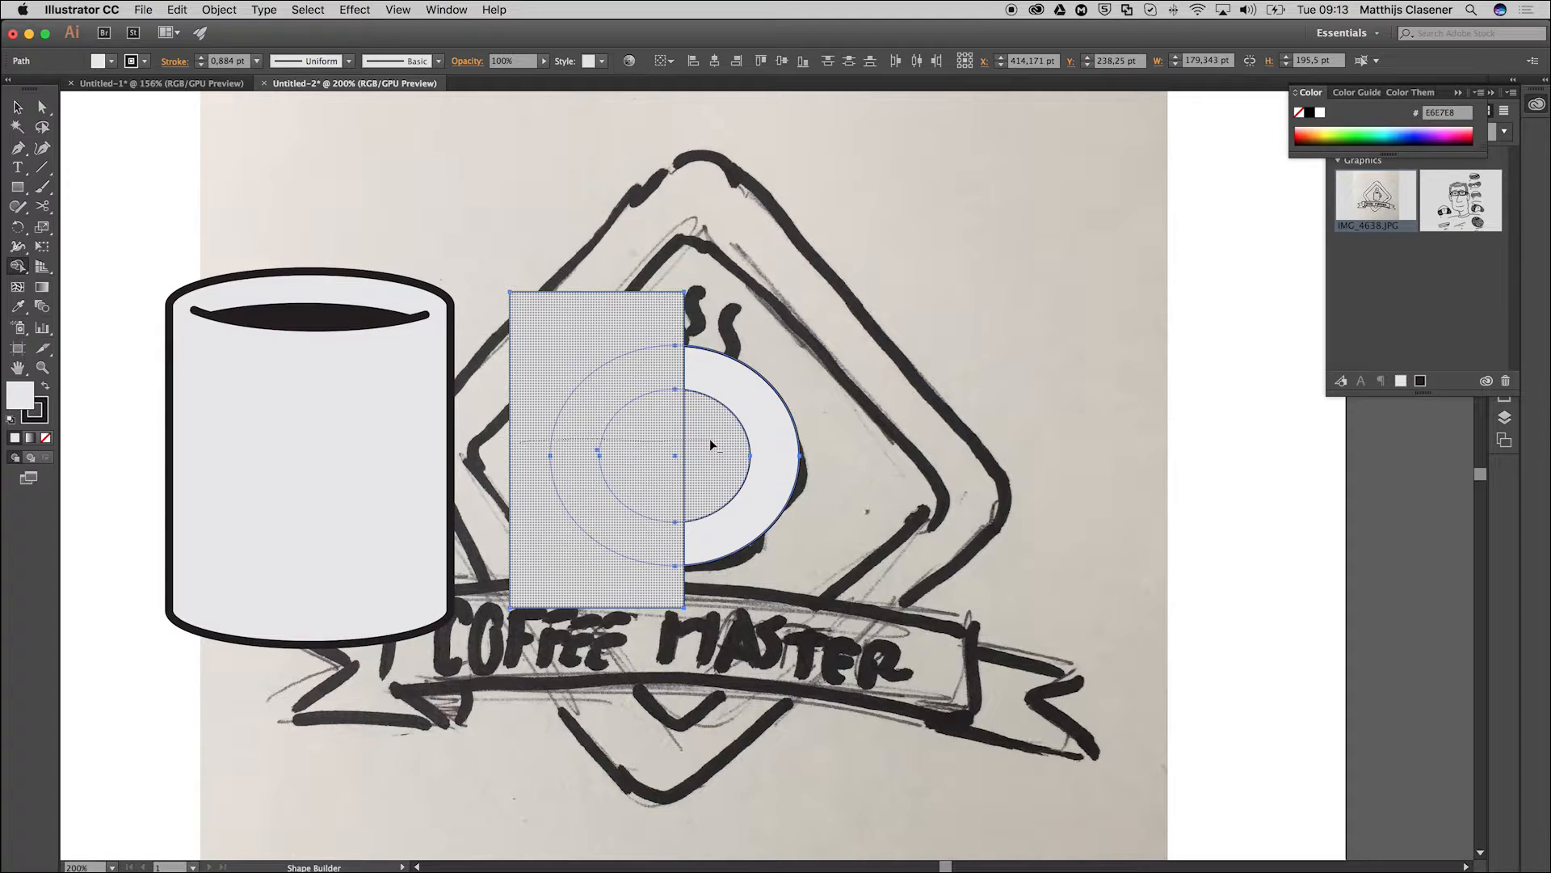
mouse_move(719, 443)
mouse_down()
mouse_move(614, 408)
mouse_move(465, 440)
mouse_move(513, 412)
mouse_up()
Place the half-ring handle against the mug's right side and copy the mug body's 5 pt stroke style onto it with the Eyedropper.
key(v)
click(762, 400)
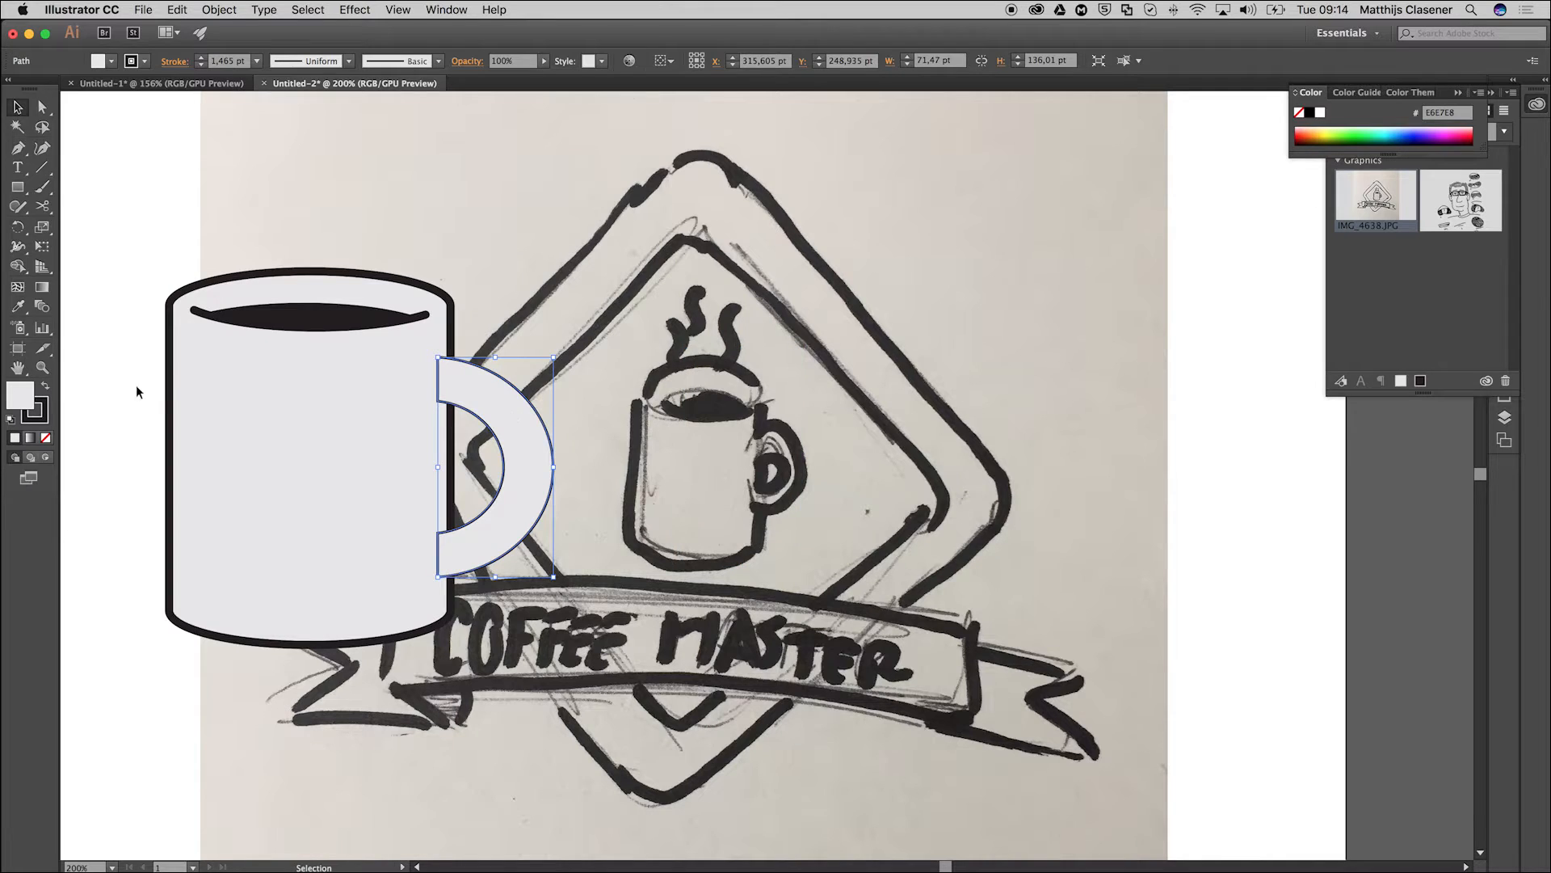
click(16, 307)
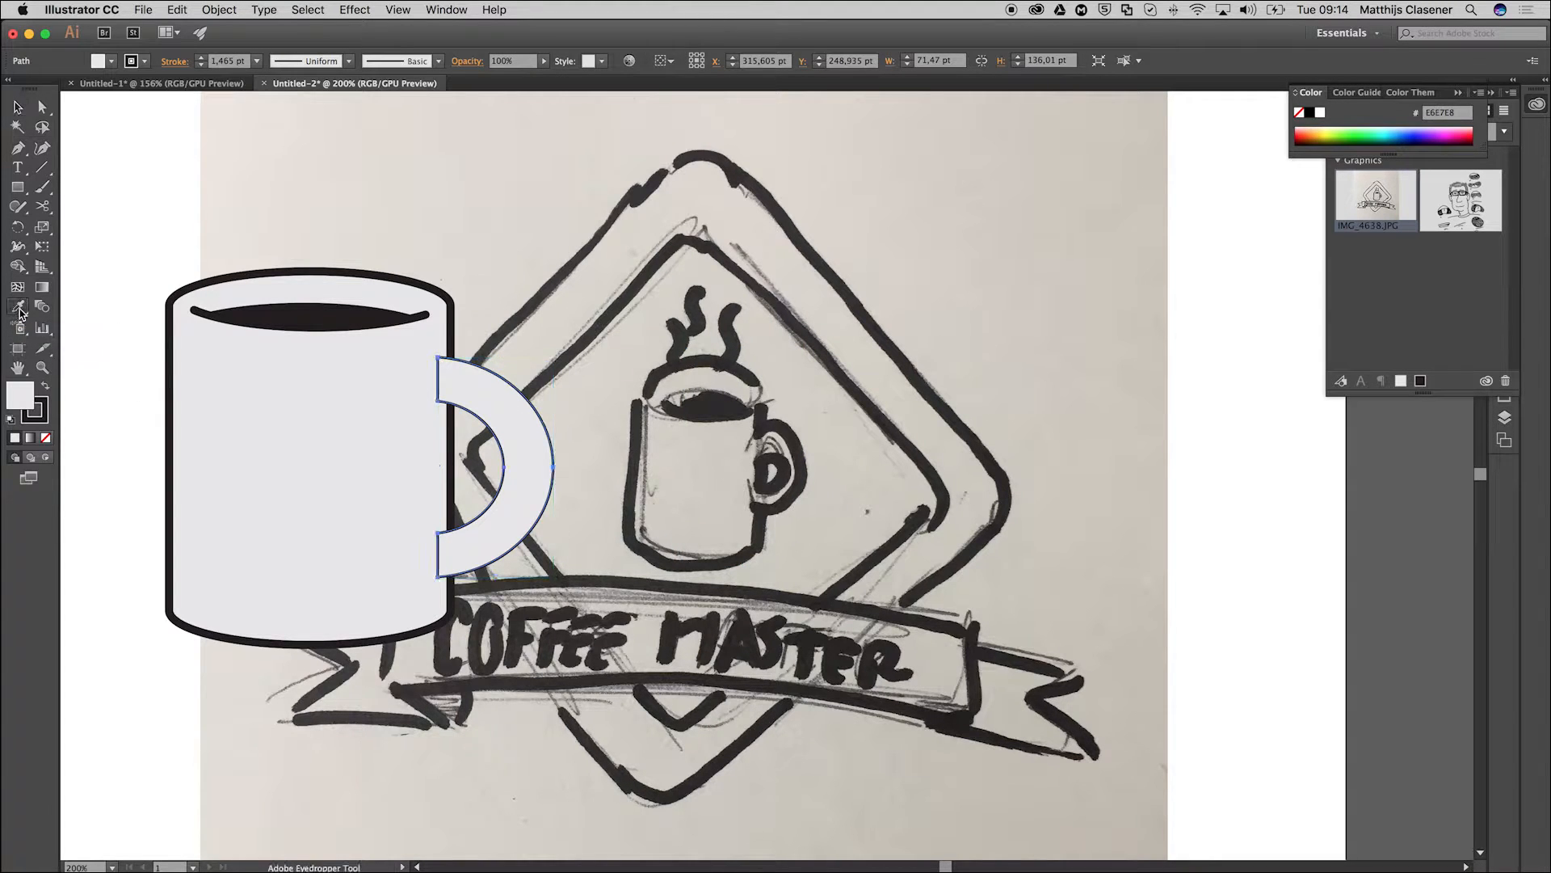
click(177, 345)
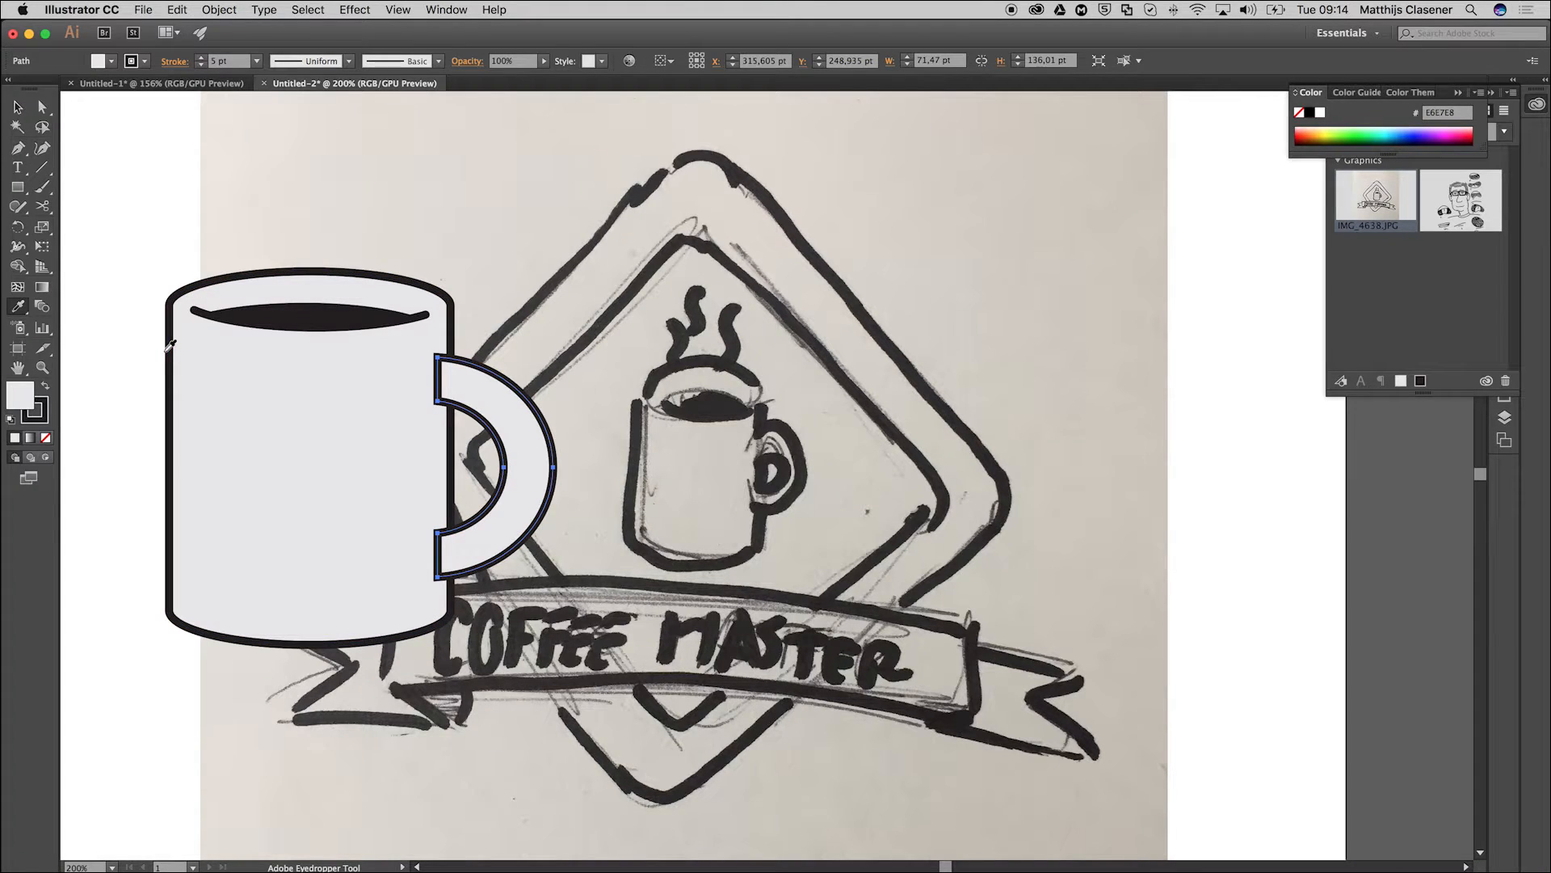
click(17, 107)
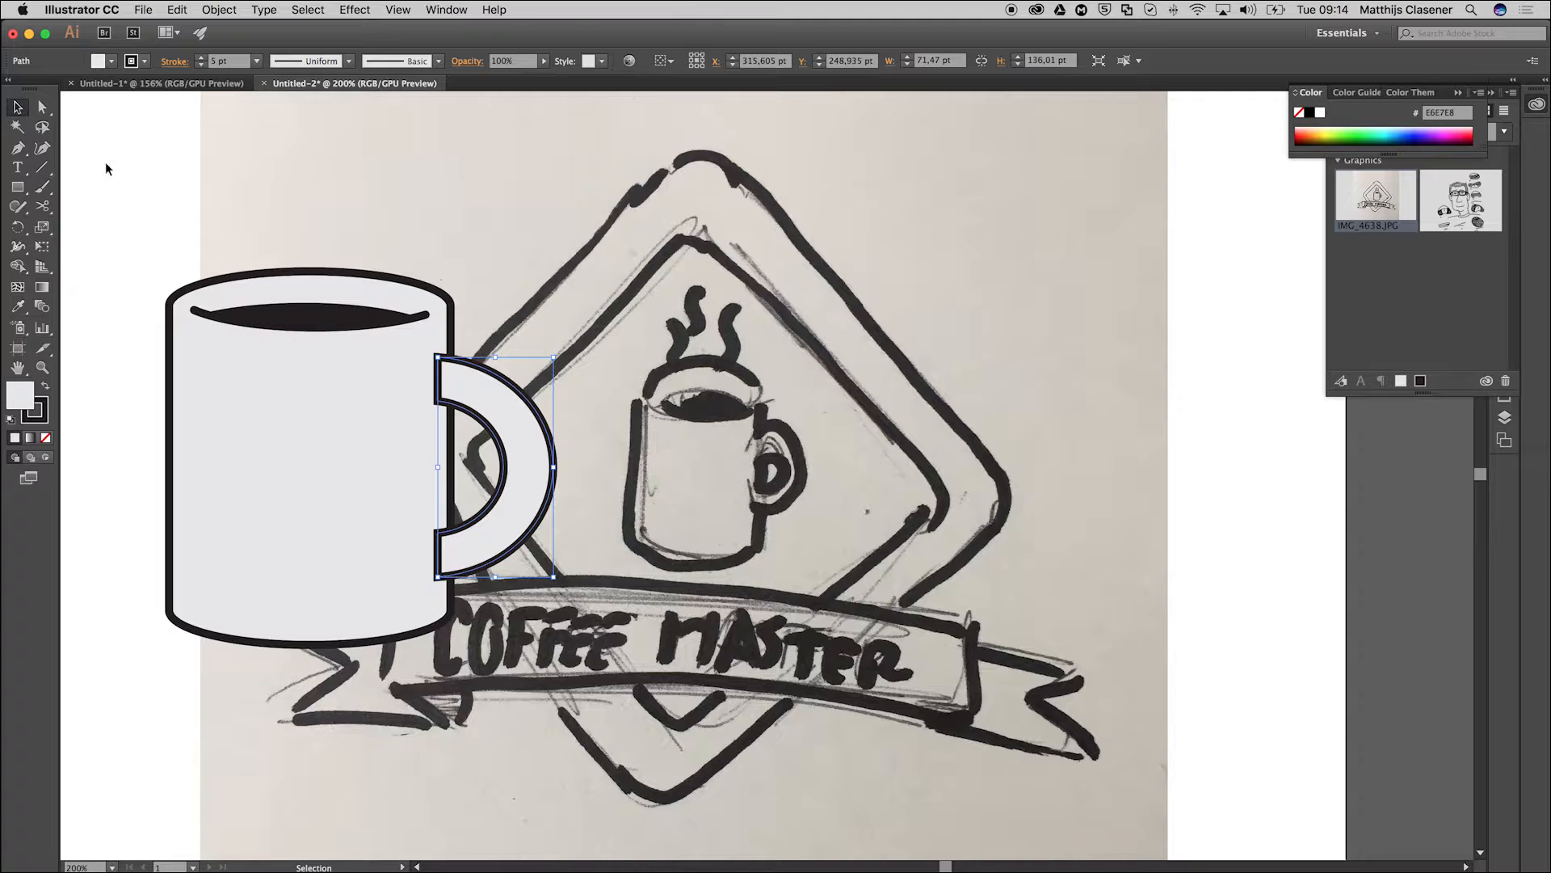
click(170, 186)
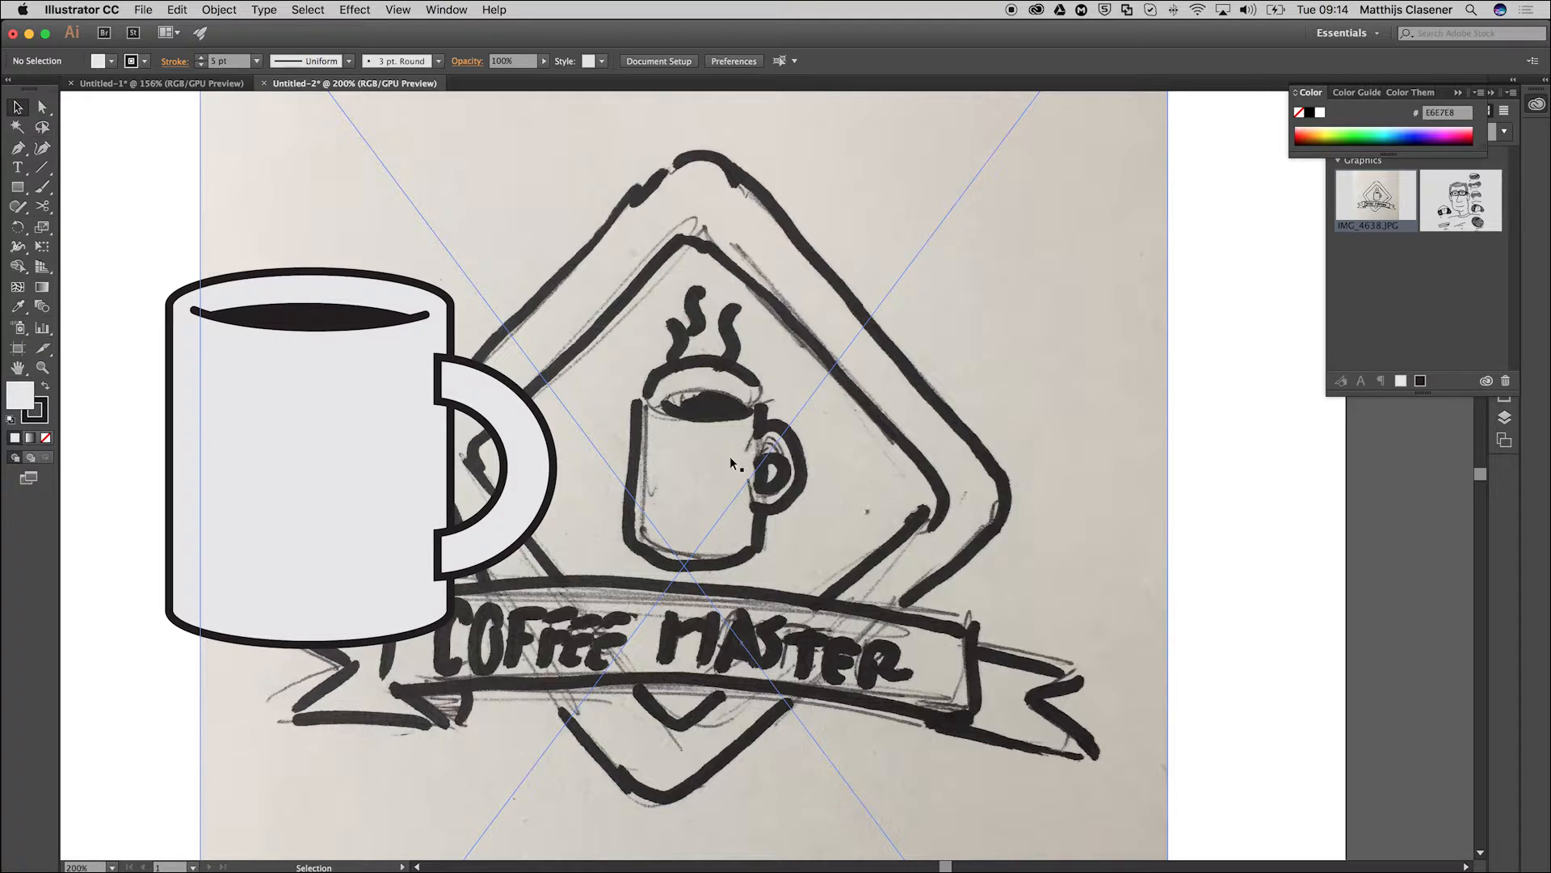
Merge both ends of the handle with the mug body into one shape using the Shape Builder.
click(512, 419)
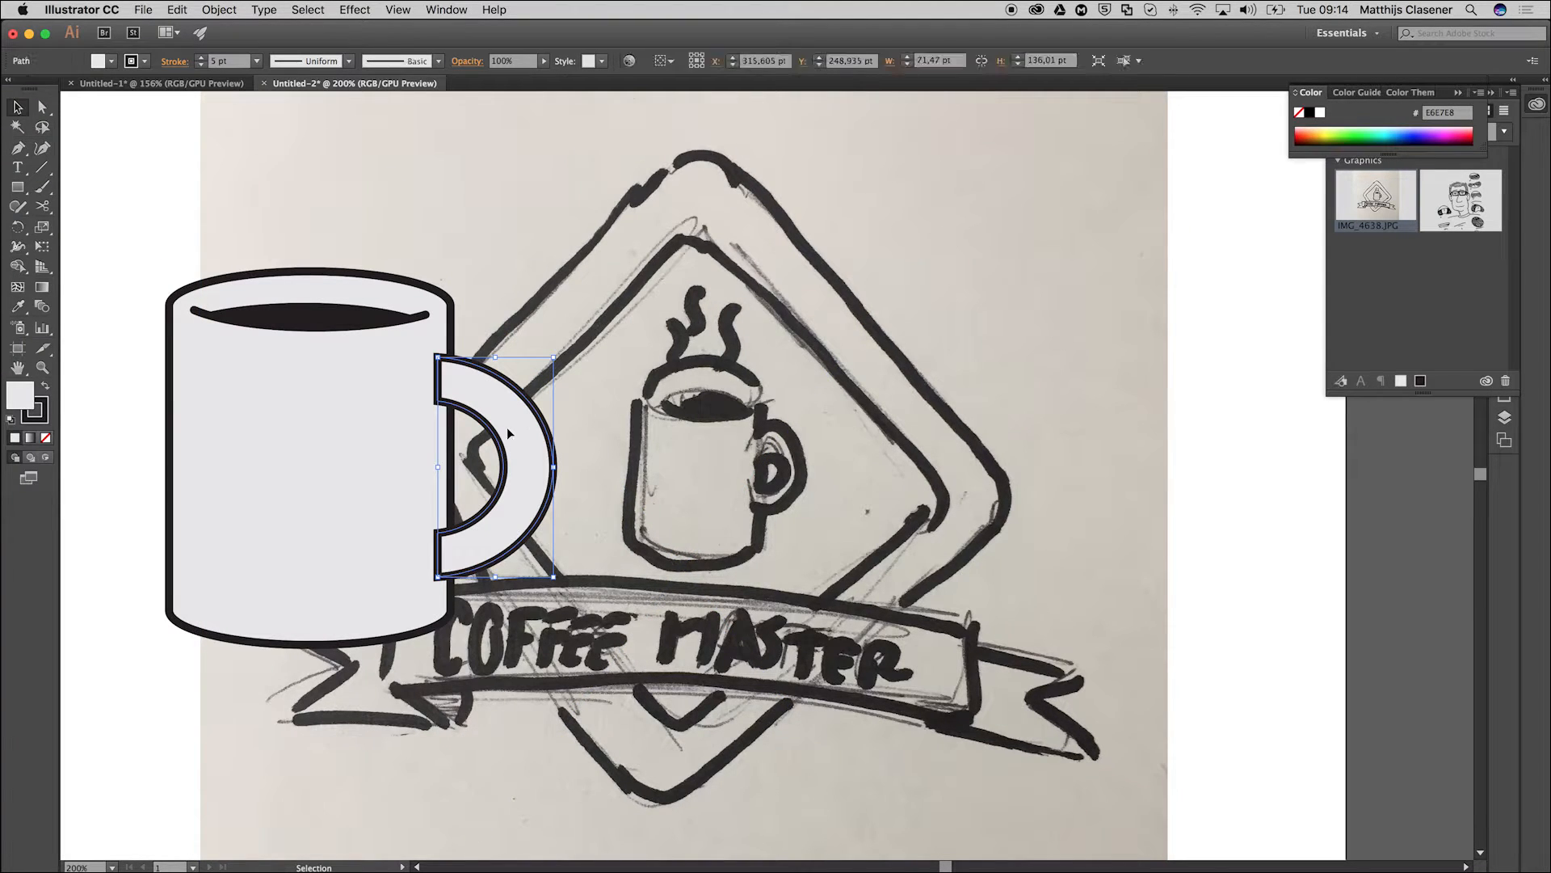
shift+click(347, 444)
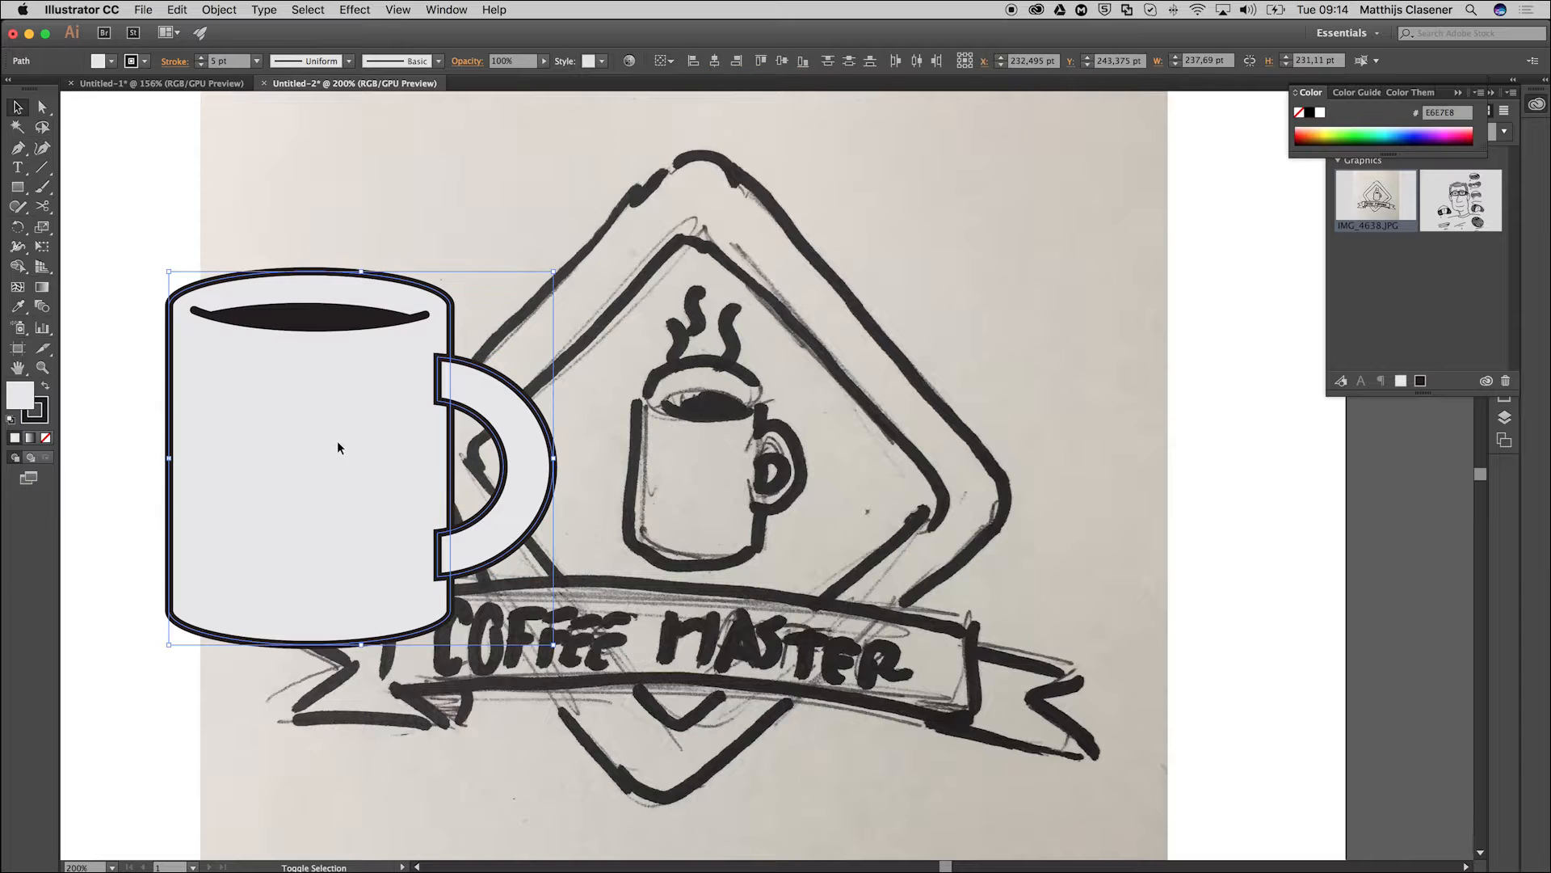
click(17, 266)
drag(367, 390, 482, 390)
mouse_move(385, 568)
mouse_down()
mouse_move(493, 544)
mouse_move(396, 568)
mouse_up()
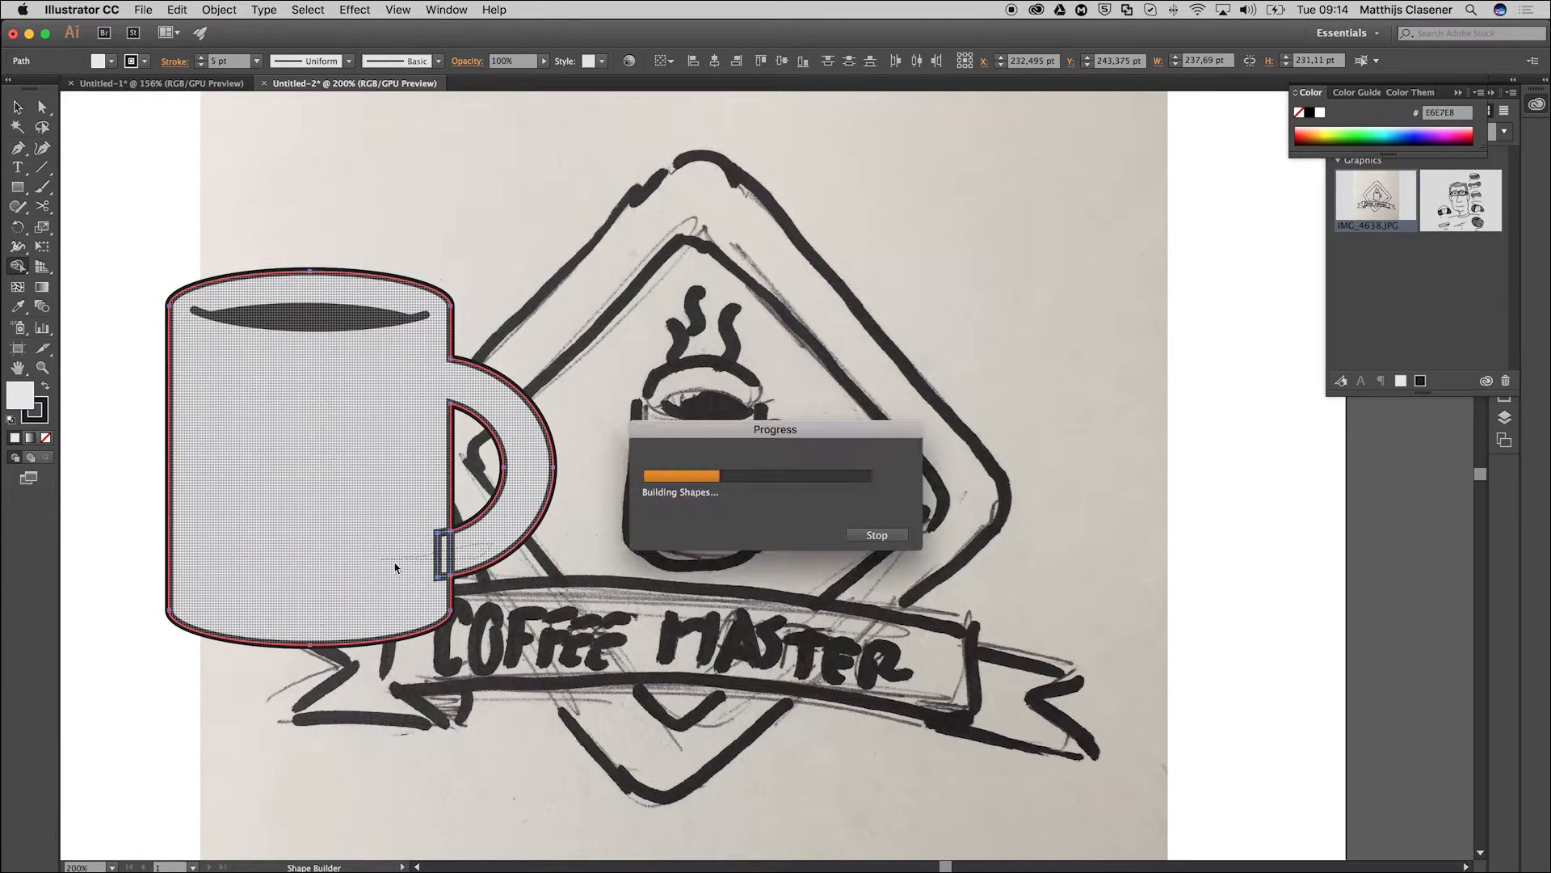
click(18, 108)
click(138, 182)
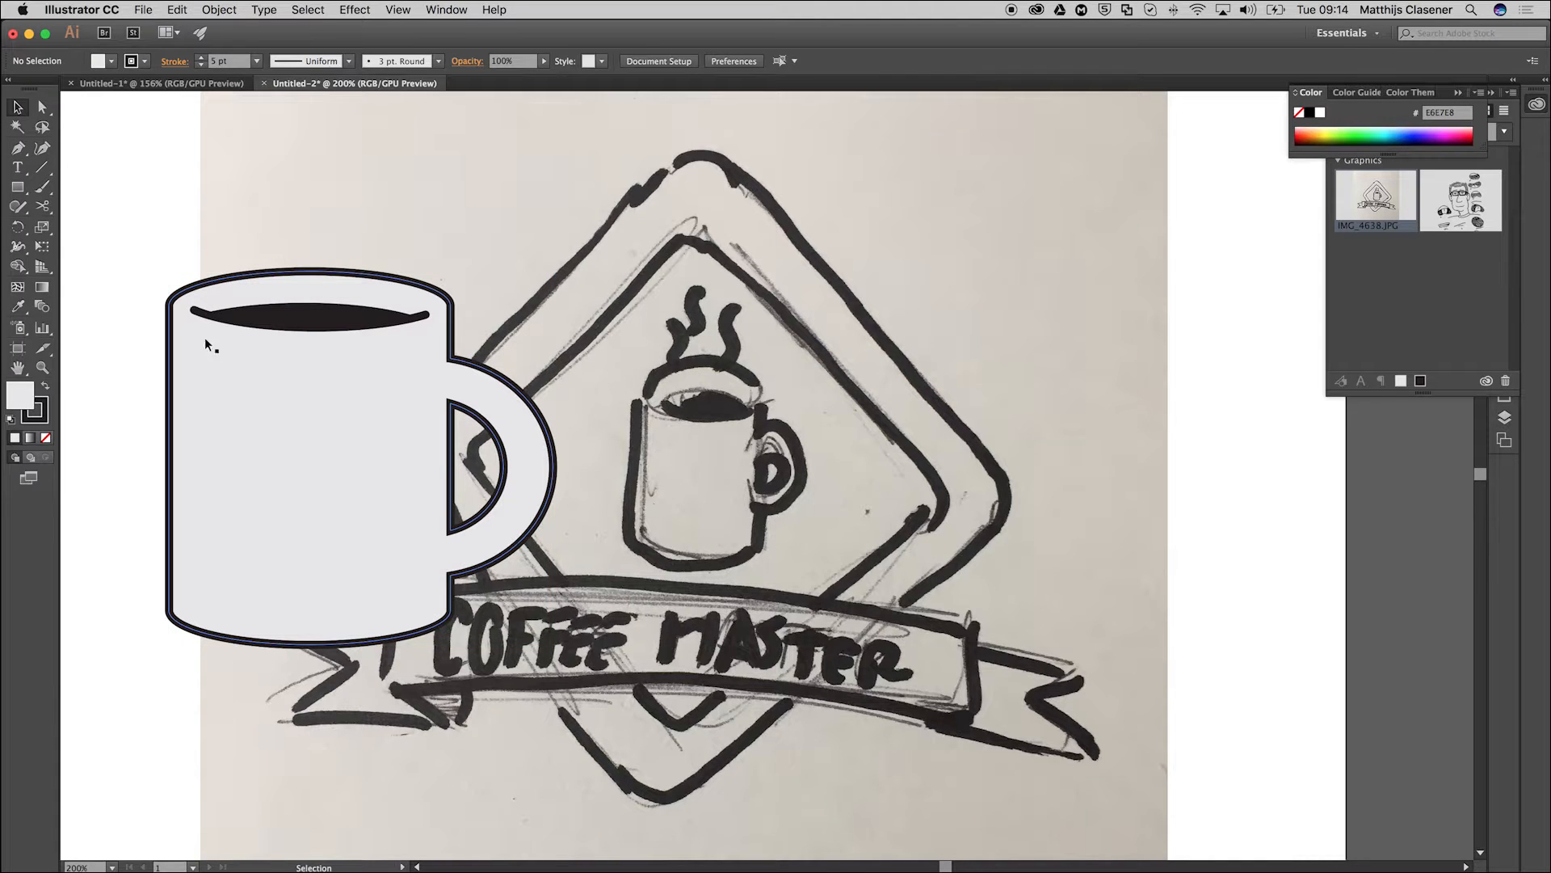
Move the sketch photo to the right, clear of the vector mug.
key(super+minus)
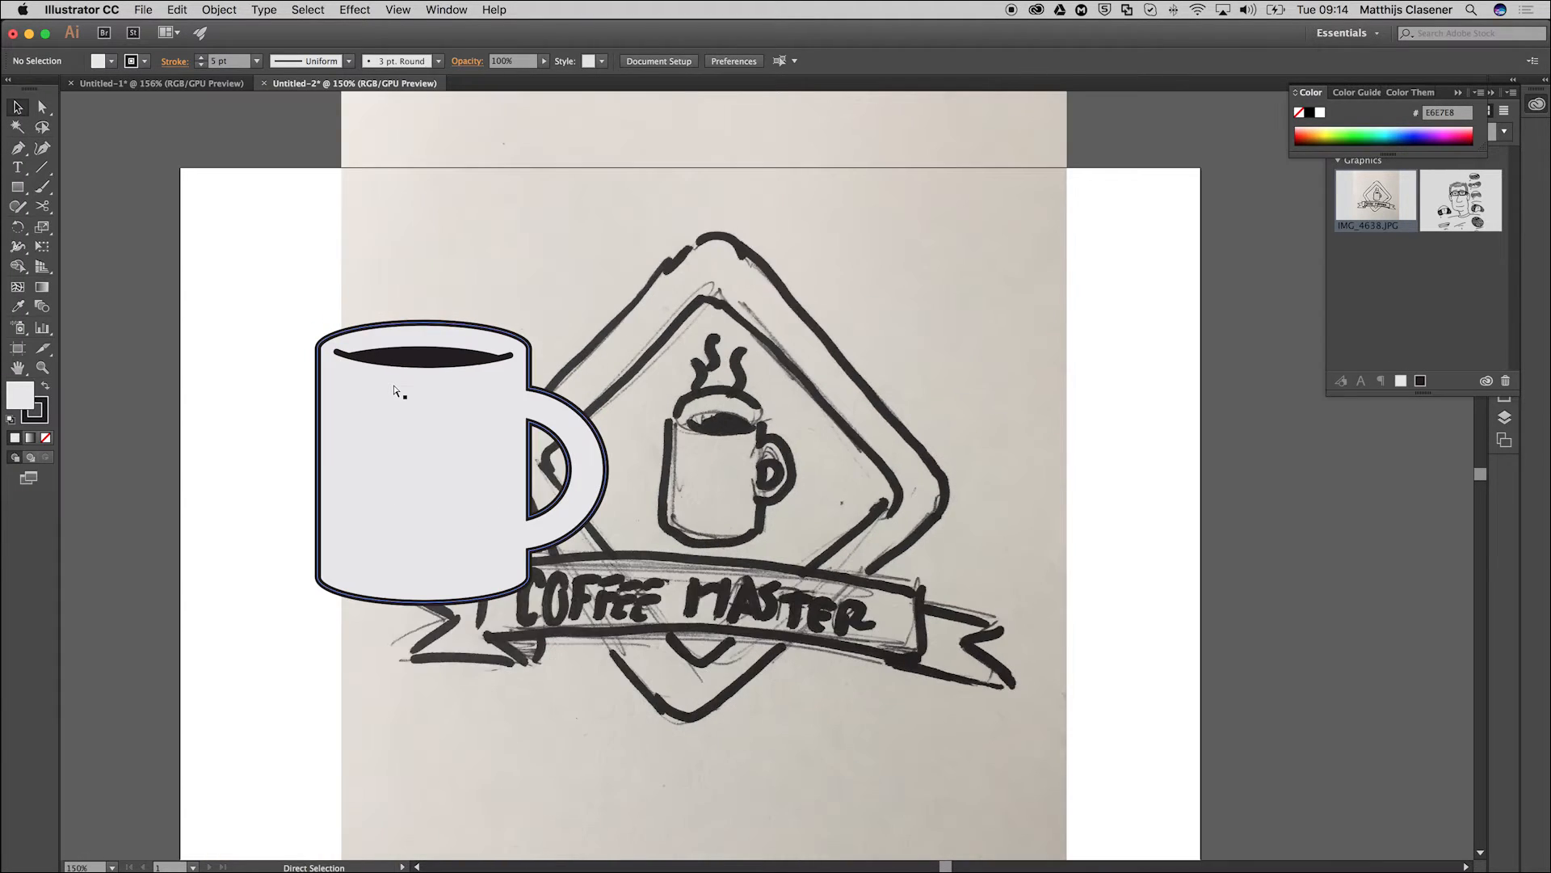
key(super+minus)
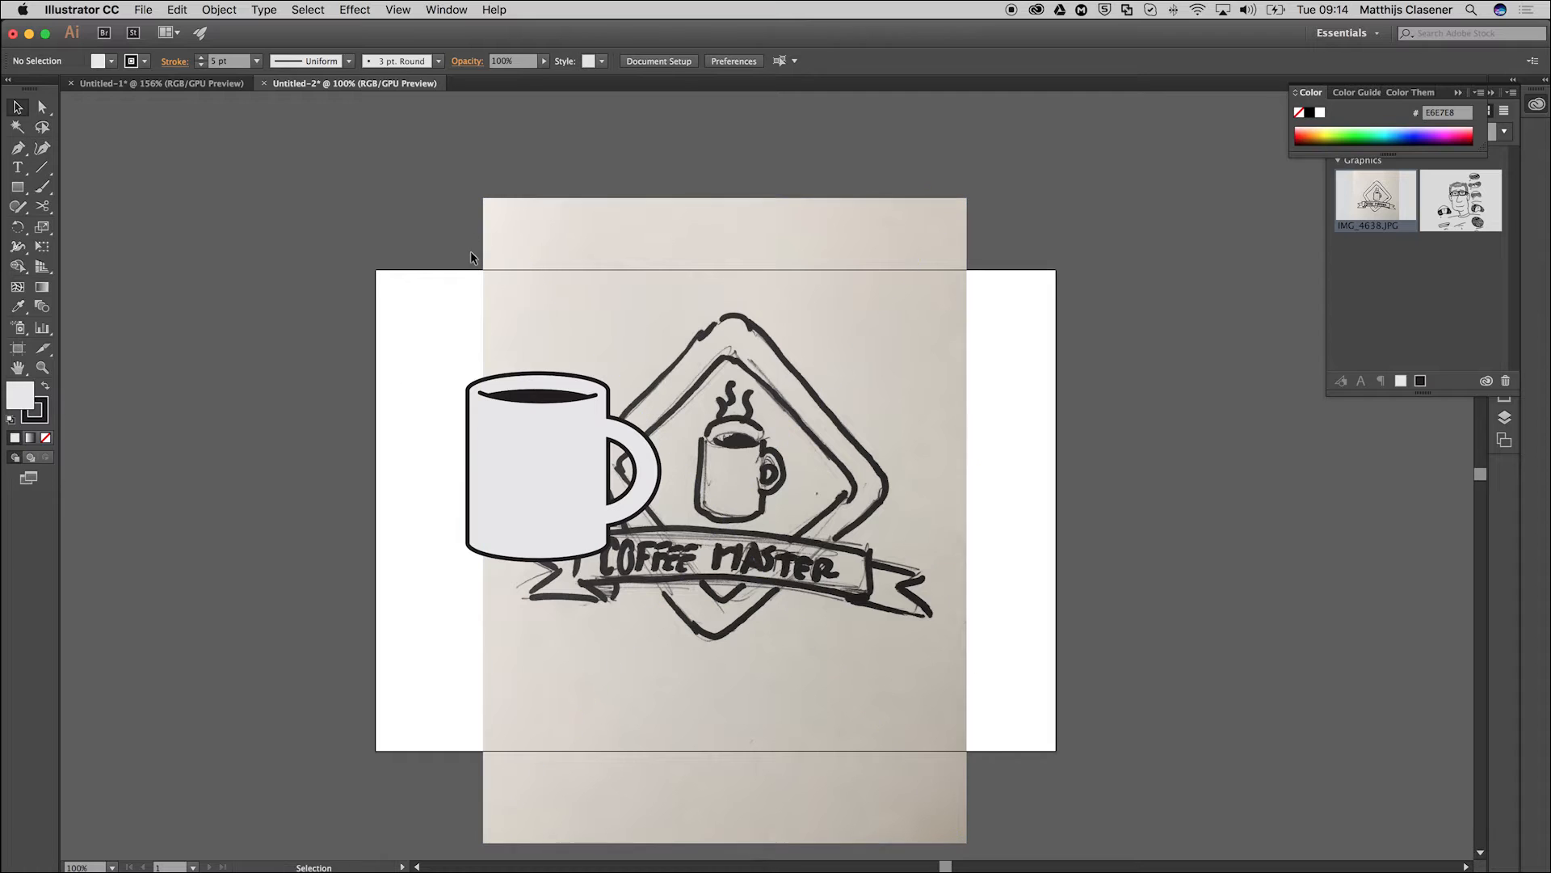
drag(837, 505, 1176, 505)
click(445, 338)
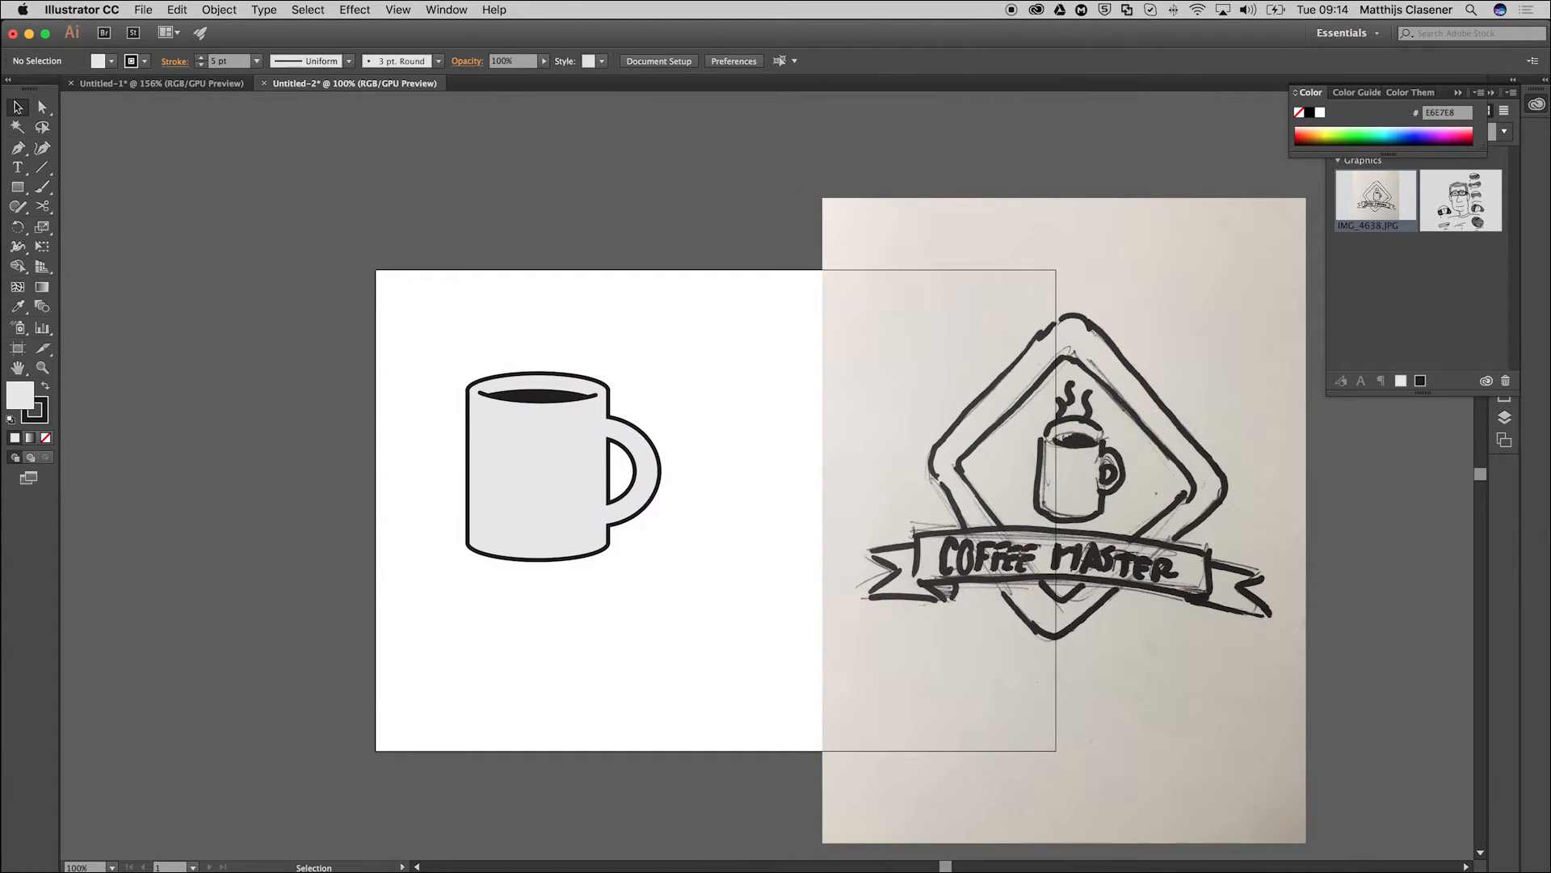
Draw a 266 pt square between the mug and the sketch and rotate it 45° into a diamond.
click(17, 188)
drag(712, 341, 926, 473)
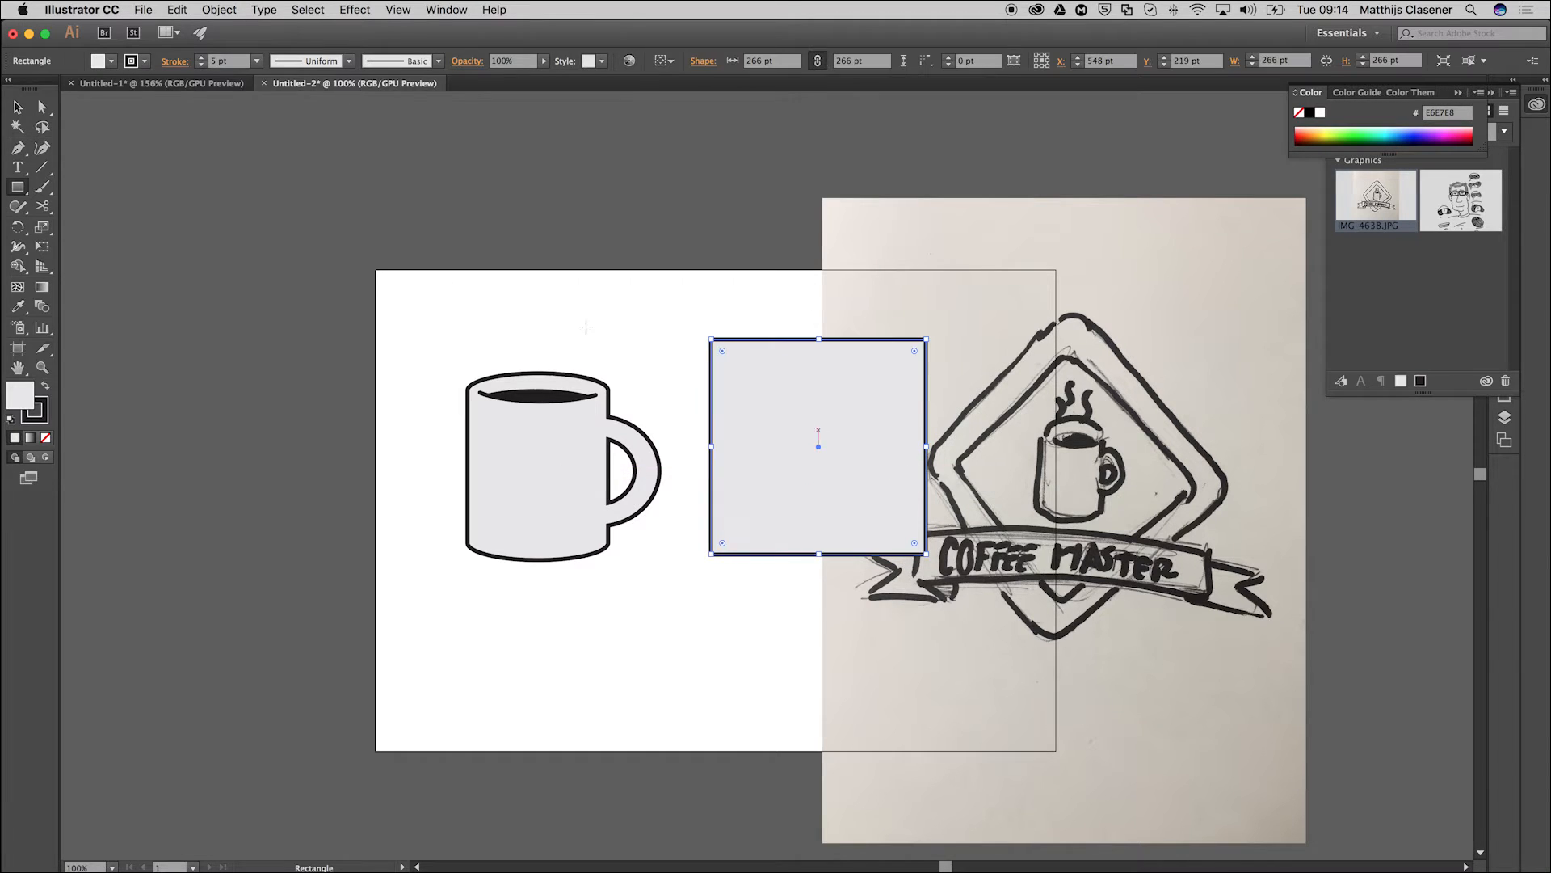
click(21, 113)
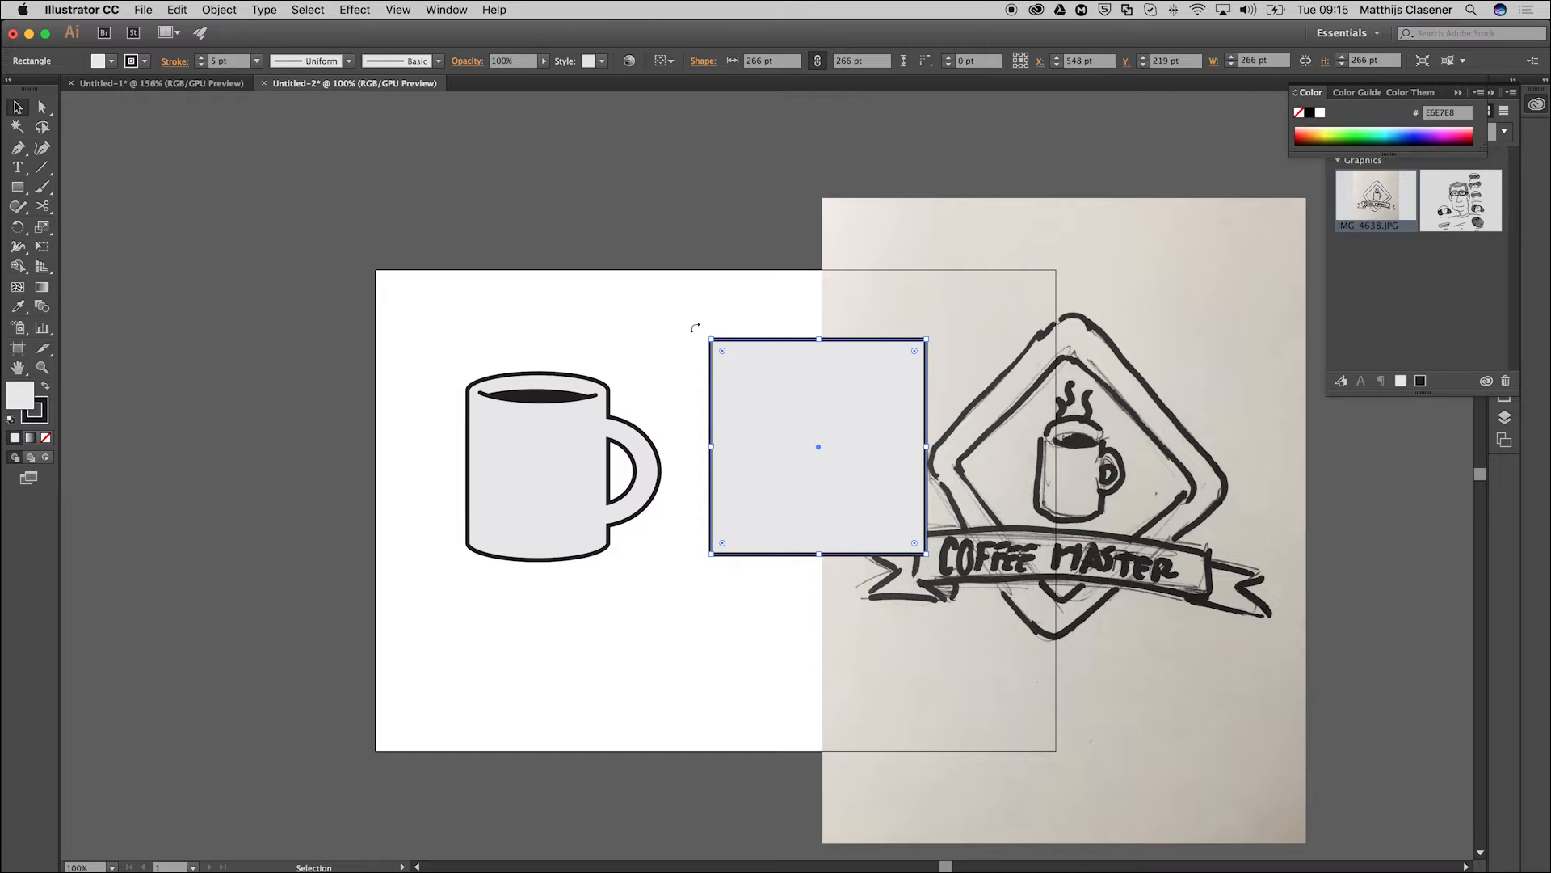
drag(690, 328, 728, 437)
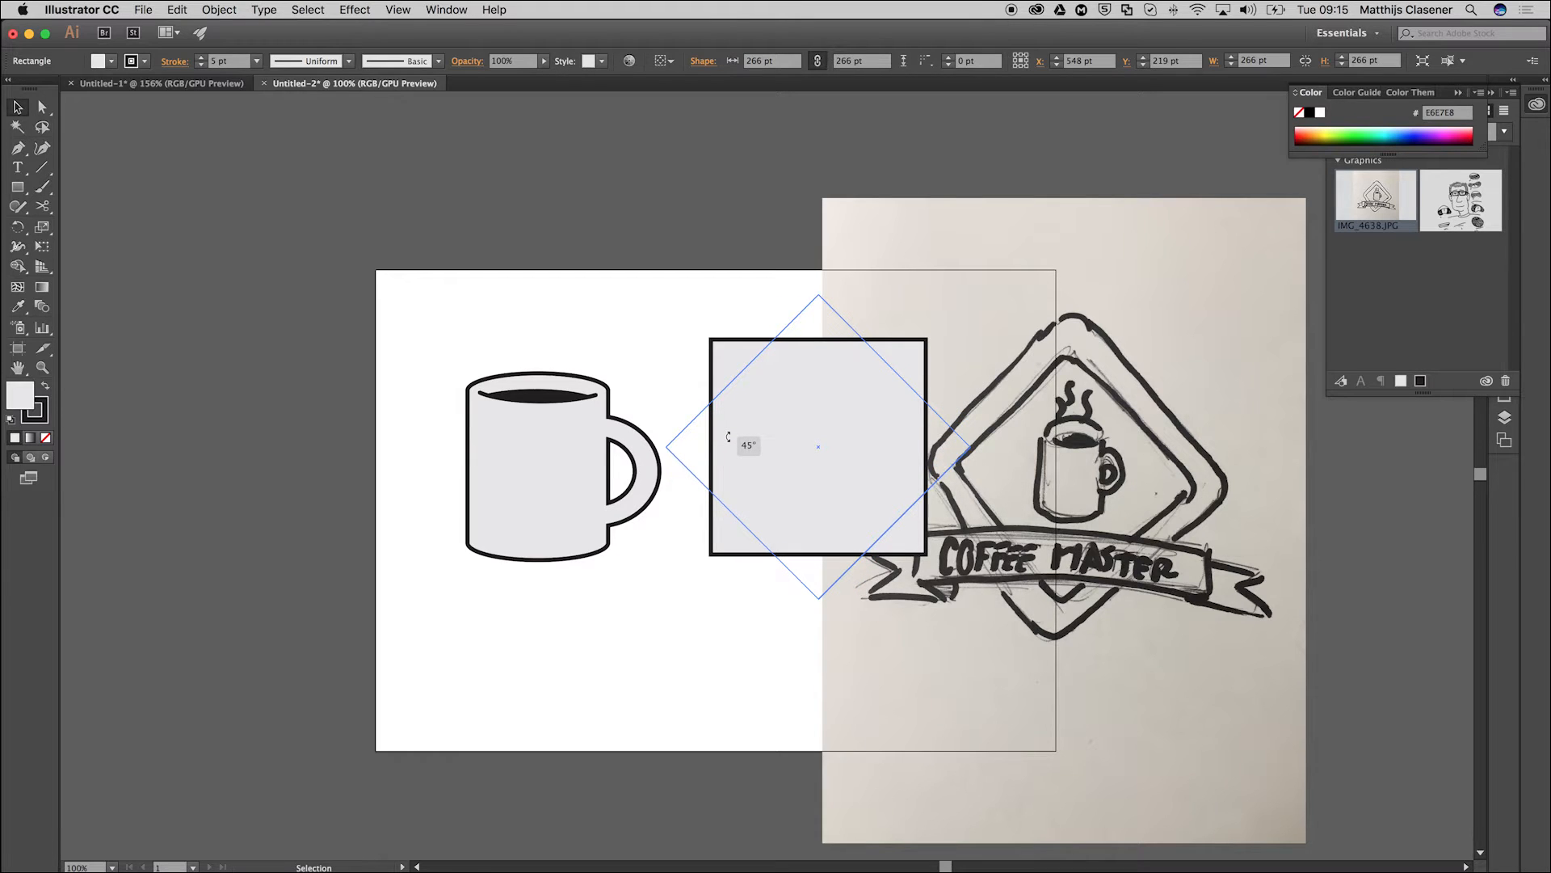
Center the diamond over the mug, scale it up to about 387 pt per side, and send it behind the mug.
drag(728, 437, 537, 500)
drag(703, 470, 781, 492)
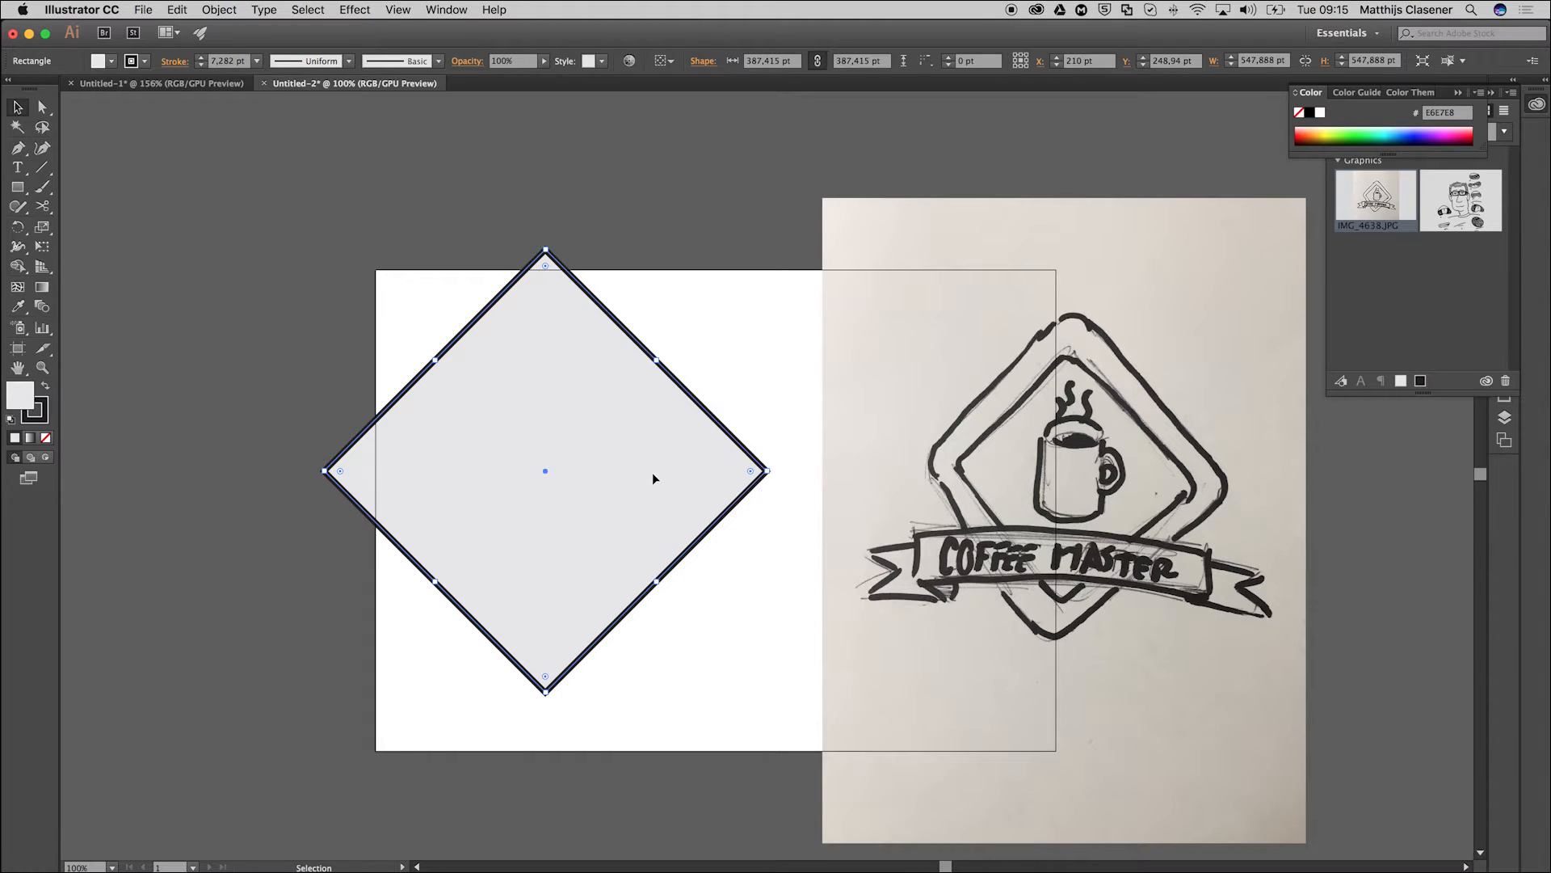
right_click(569, 308)
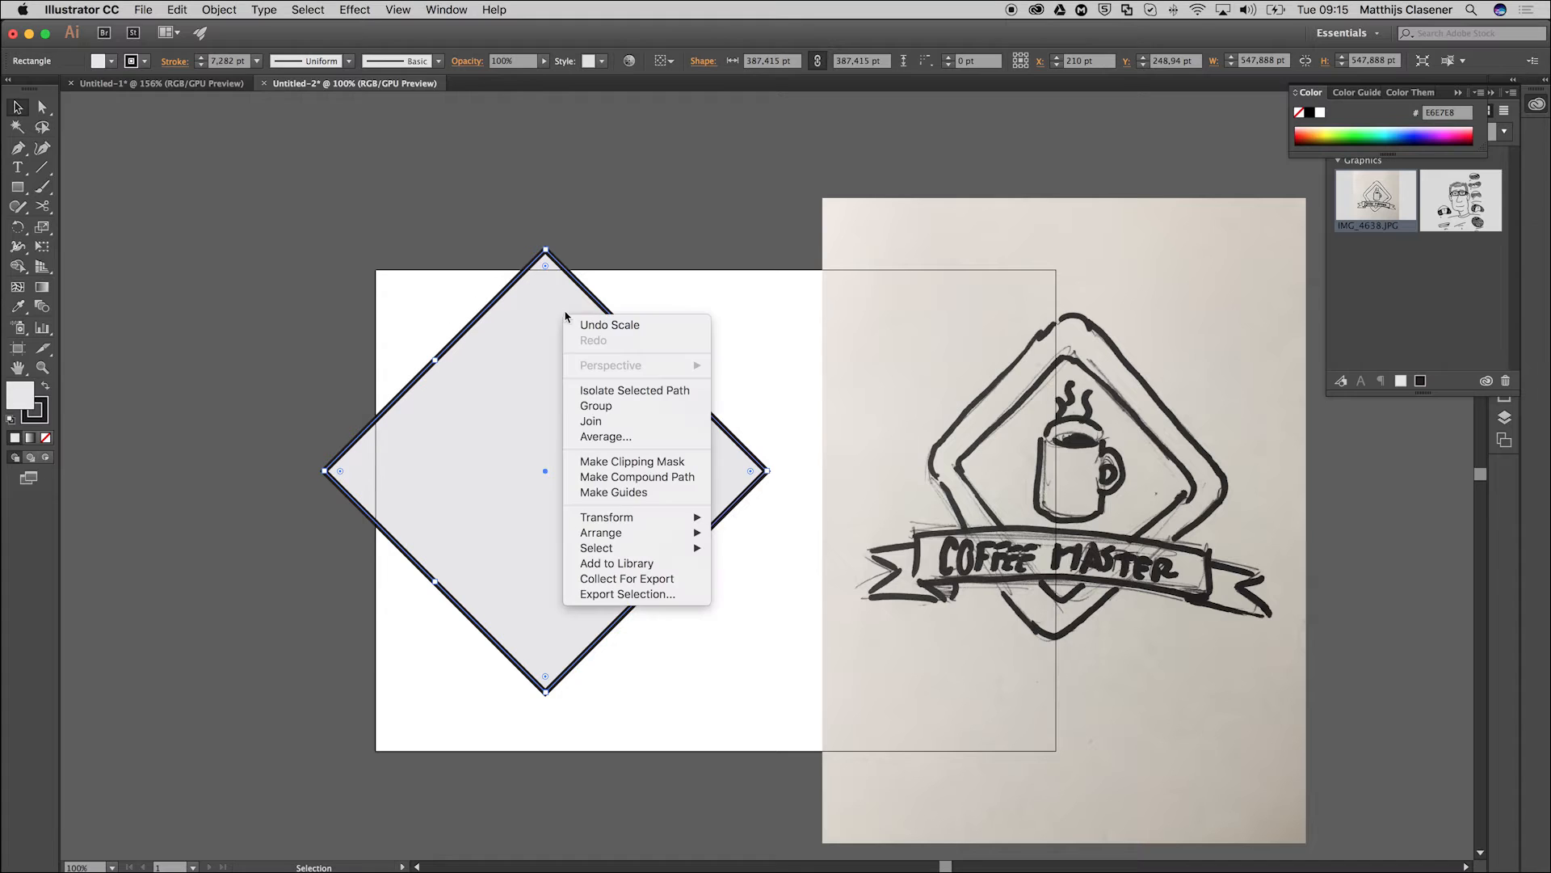
mouse_move(653, 538)
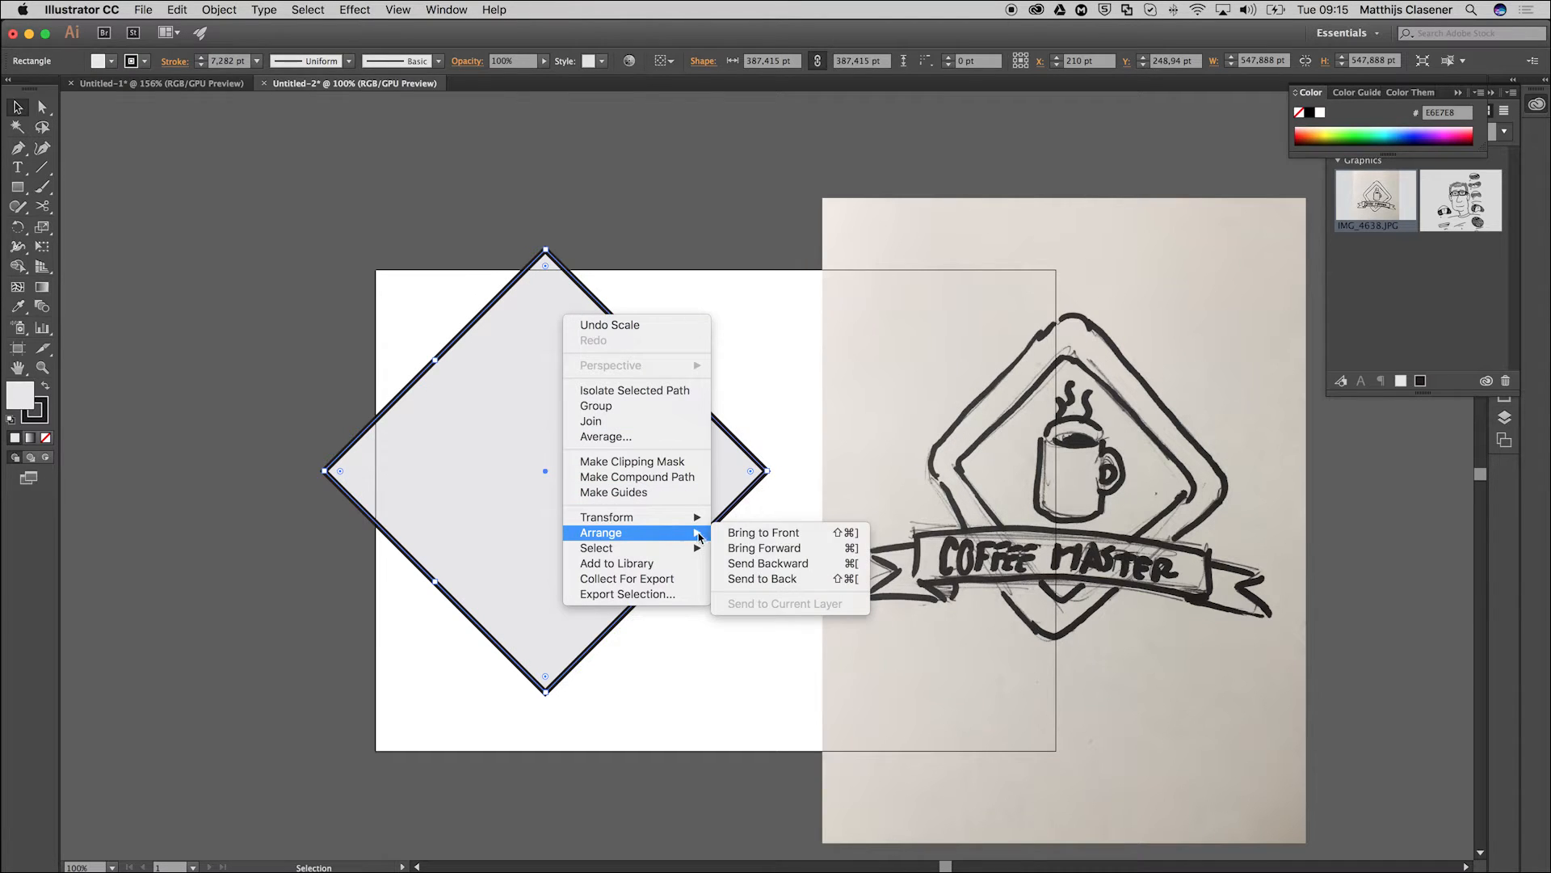
click(763, 580)
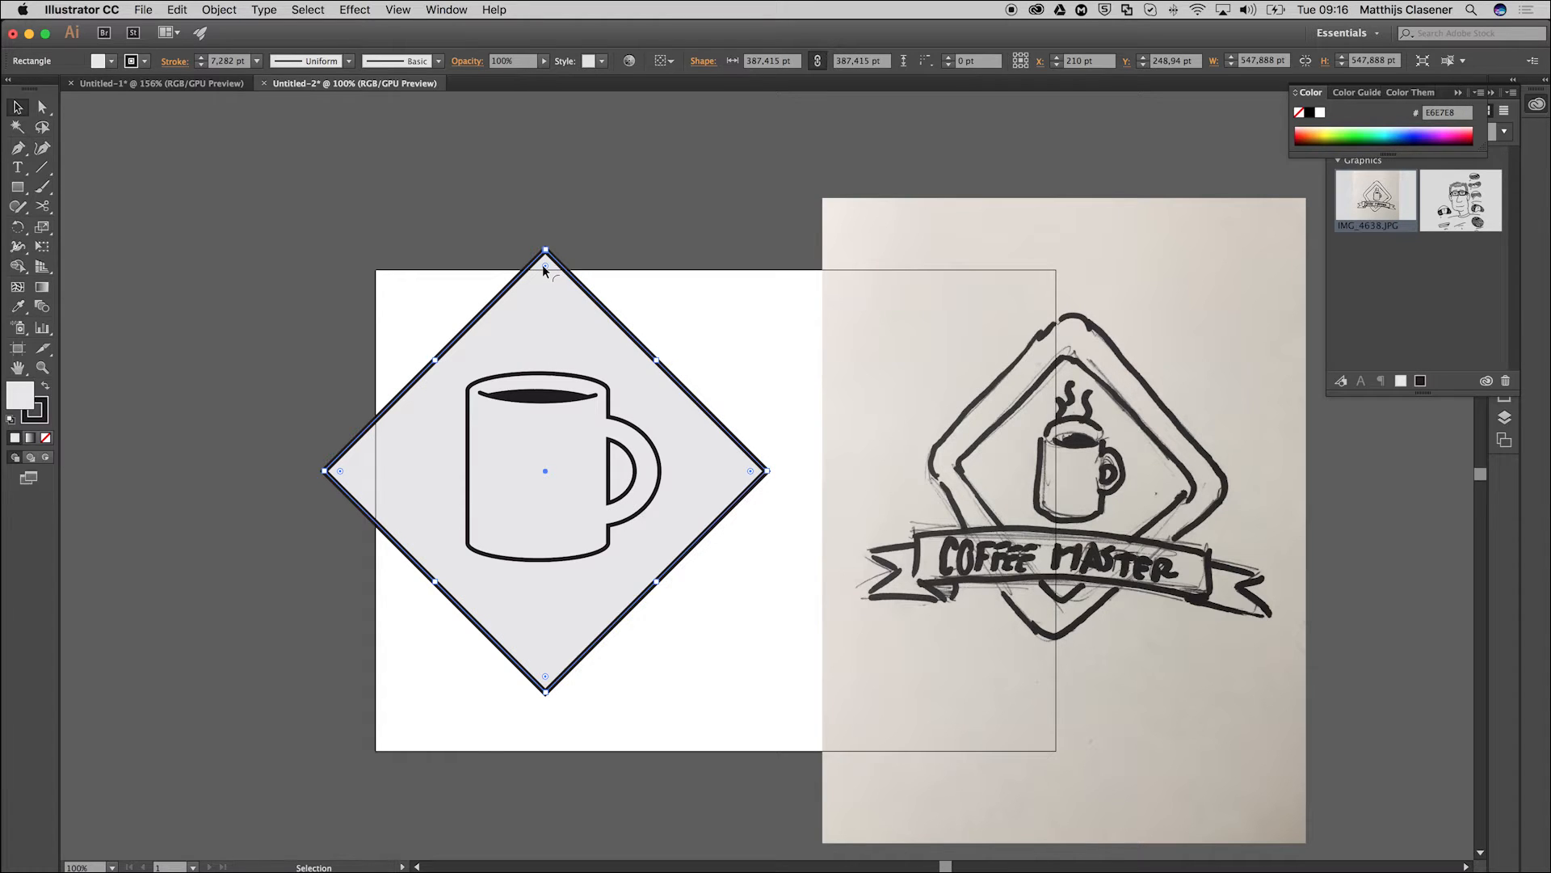
Round the diamond's corners to a radius of about 46 pt and set its stroke weight to 40 pt.
drag(543, 264, 554, 308)
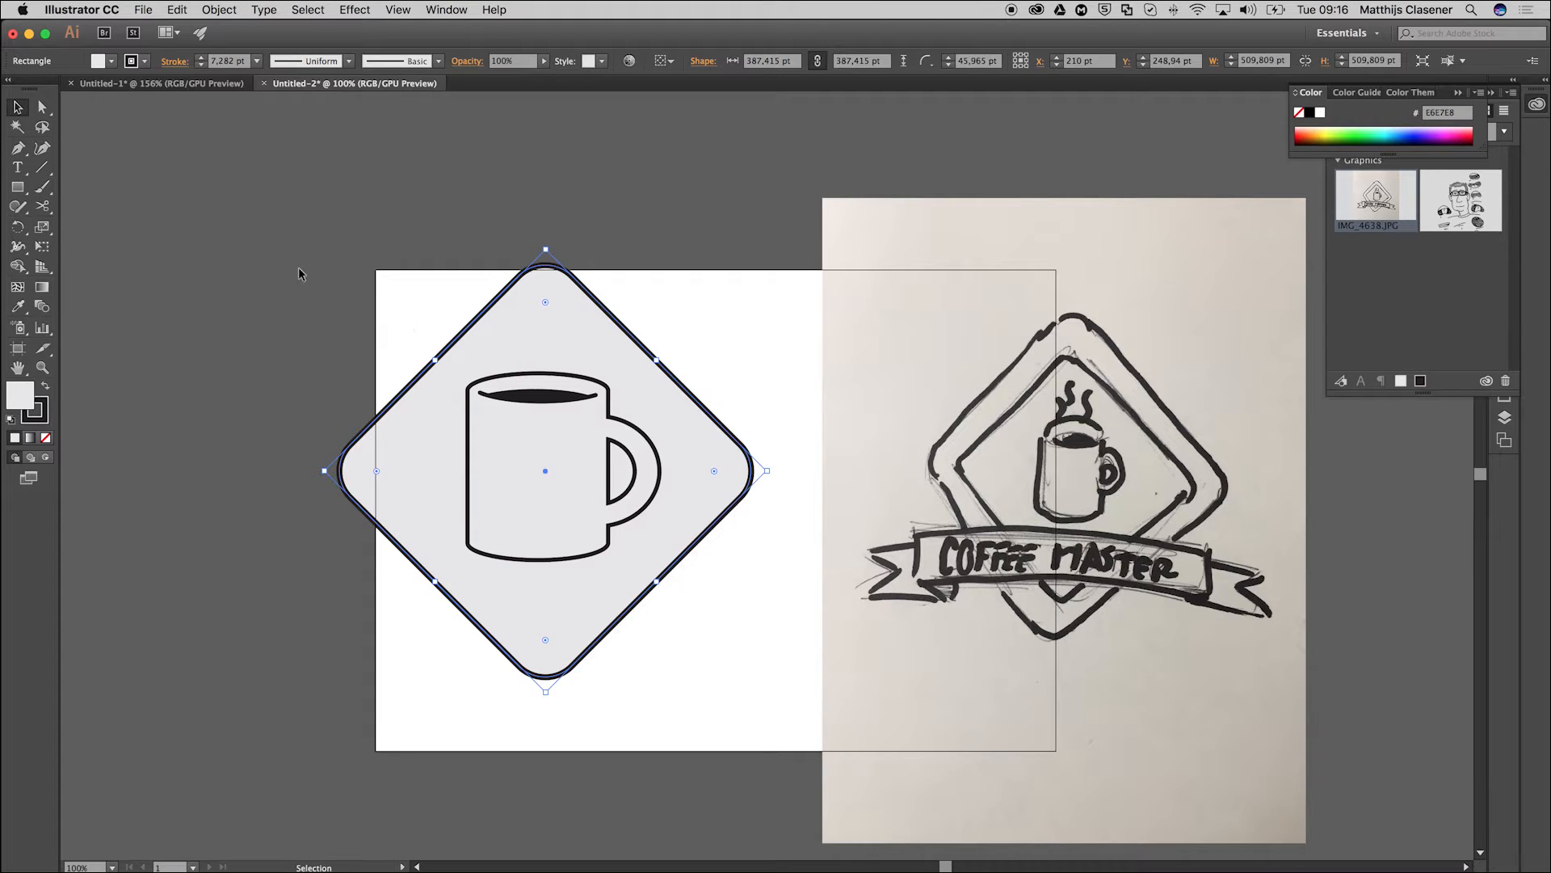
click(257, 61)
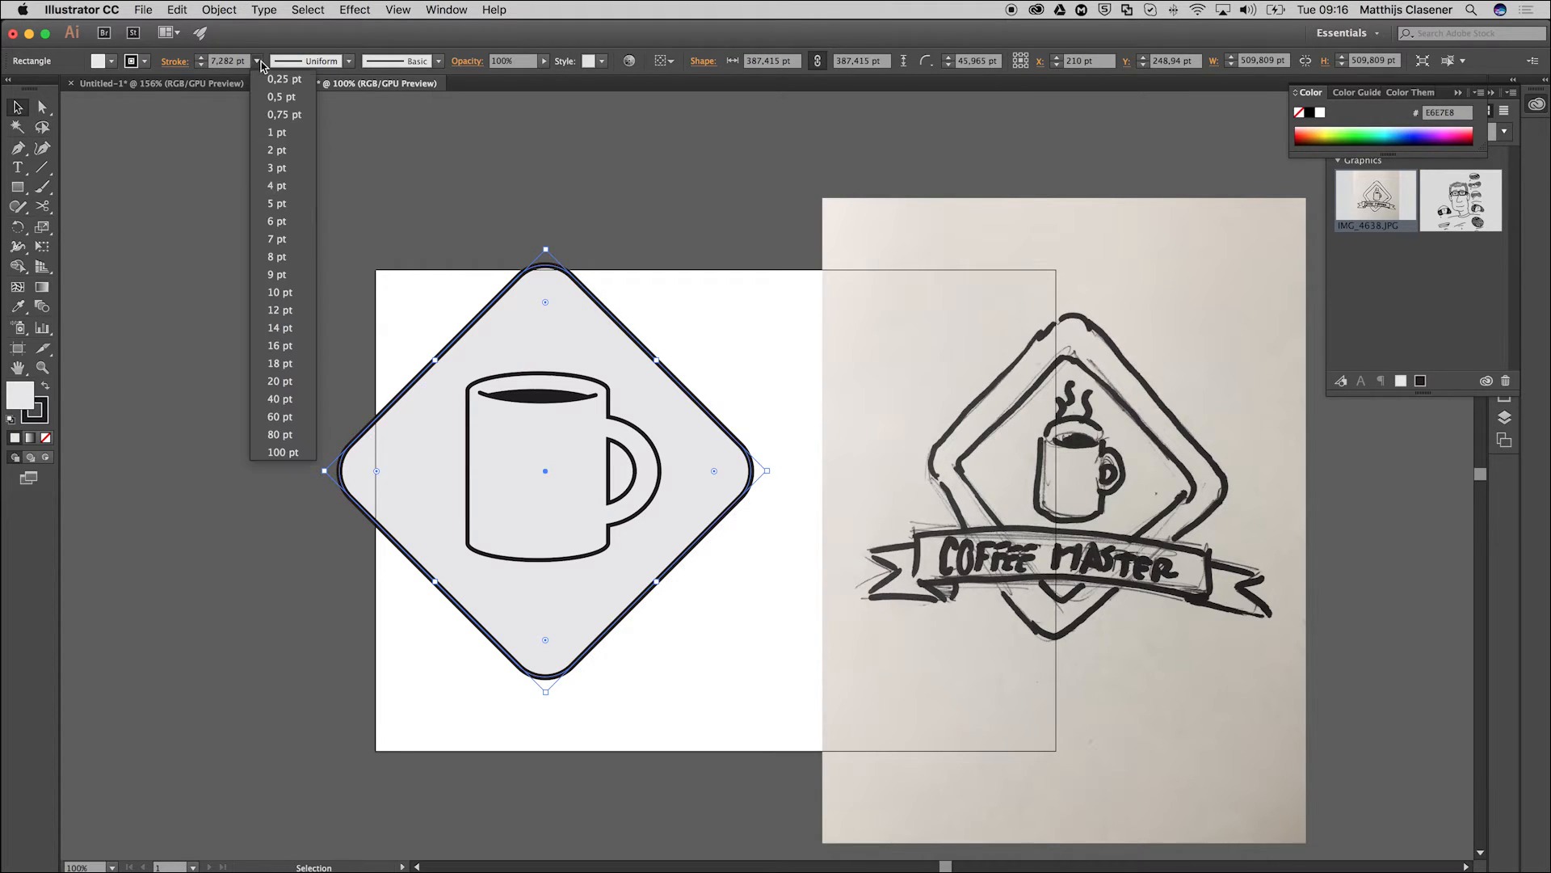
click(277, 398)
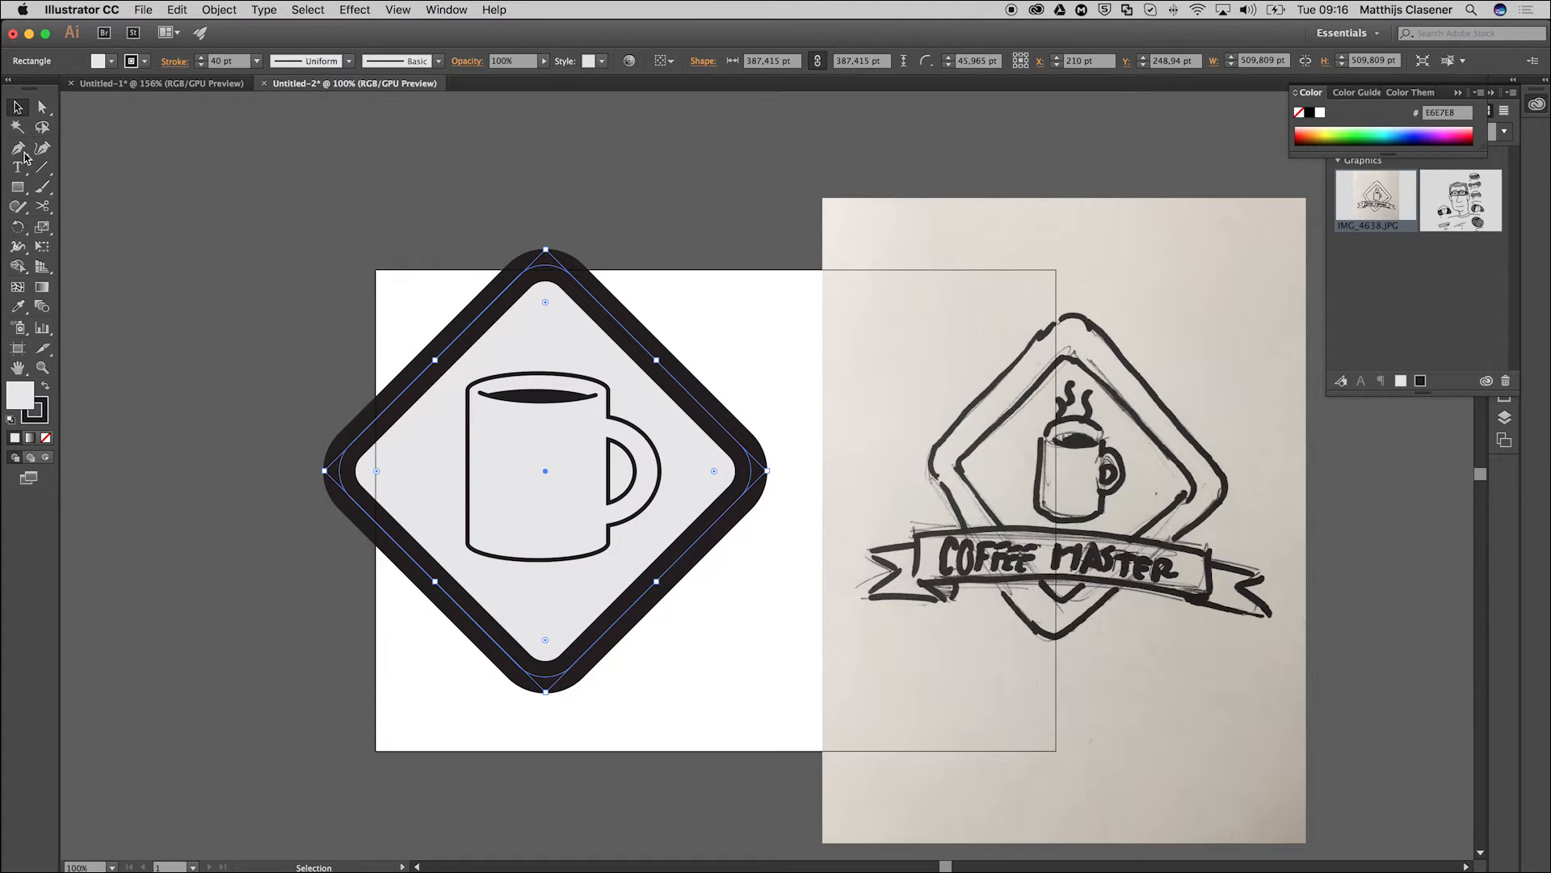
click(18, 107)
click(322, 394)
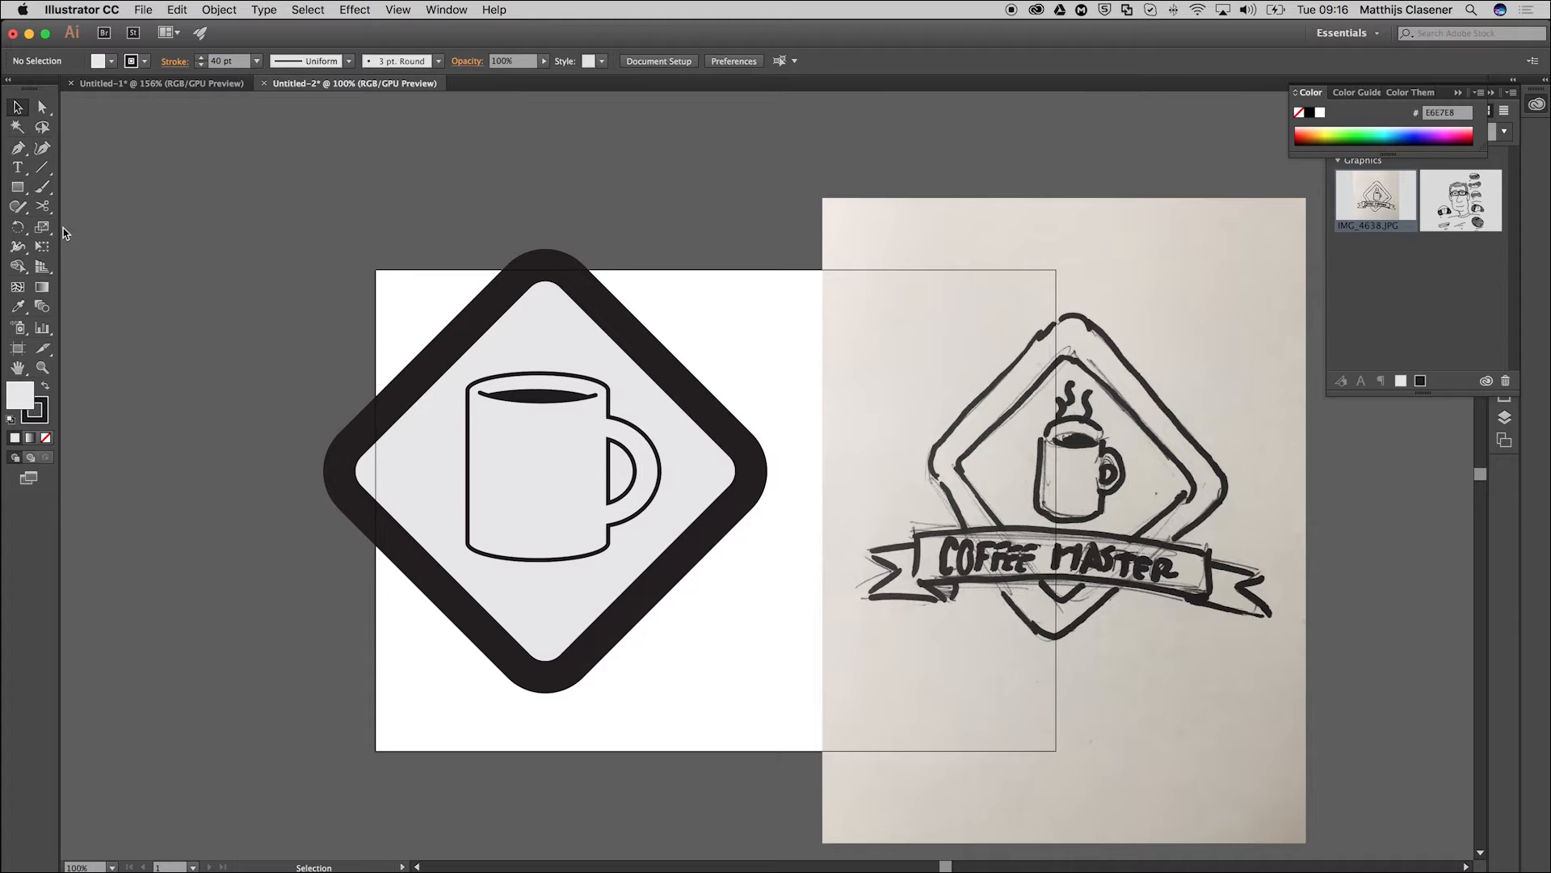
Draw a banner rectangle about 498 × 84 pt across the diamond's lower part and remove its stroke.
click(16, 186)
mouse_move(345, 572)
mouse_down()
mouse_move(581, 586)
mouse_move(778, 626)
mouse_move(749, 640)
mouse_up()
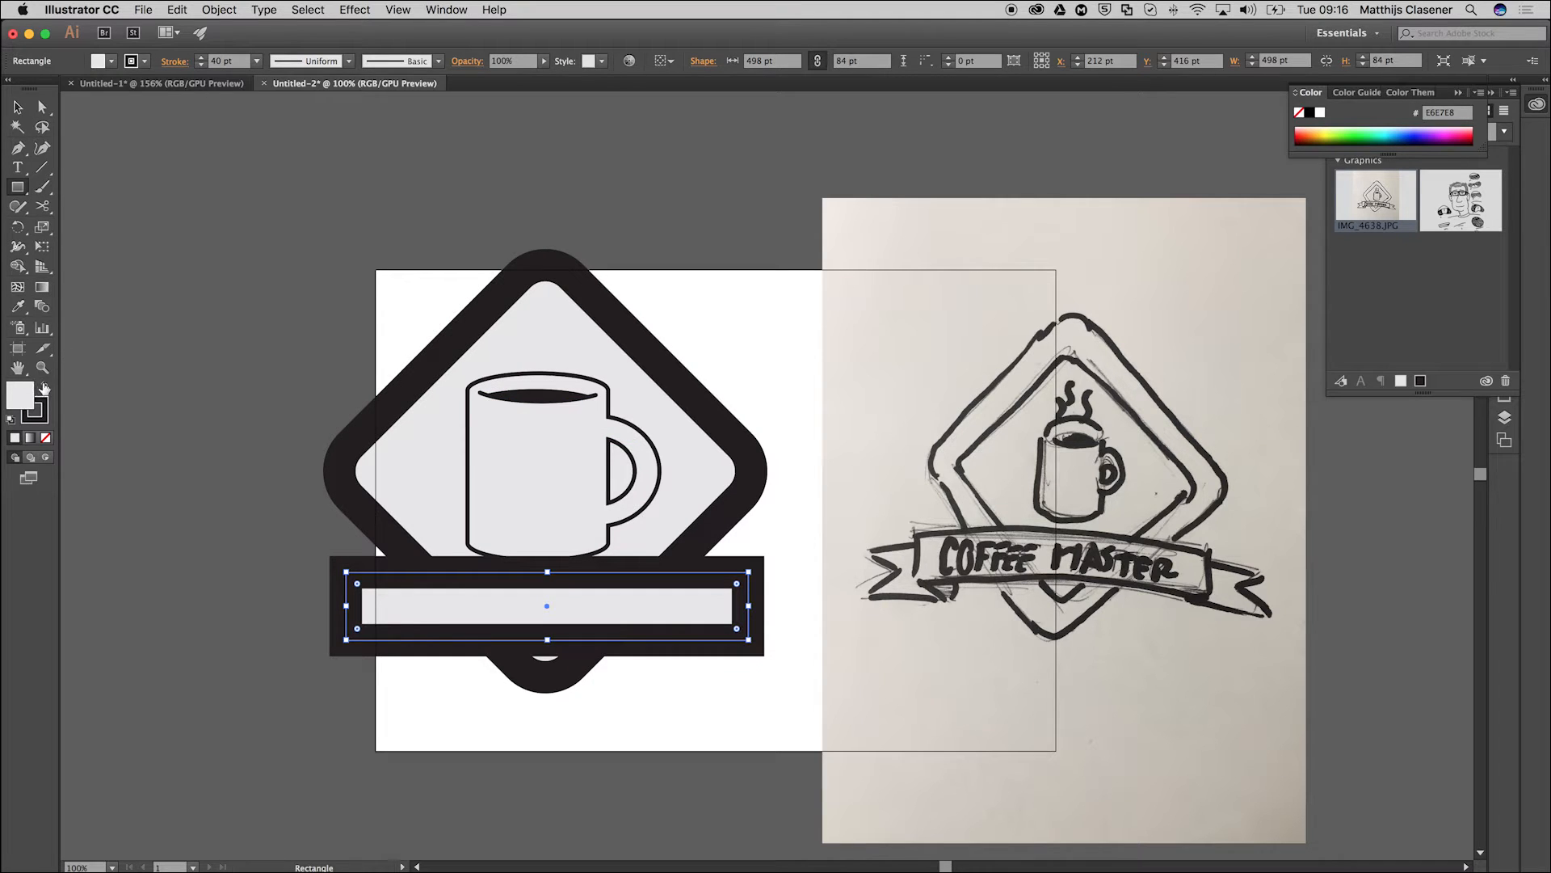
click(44, 417)
click(46, 437)
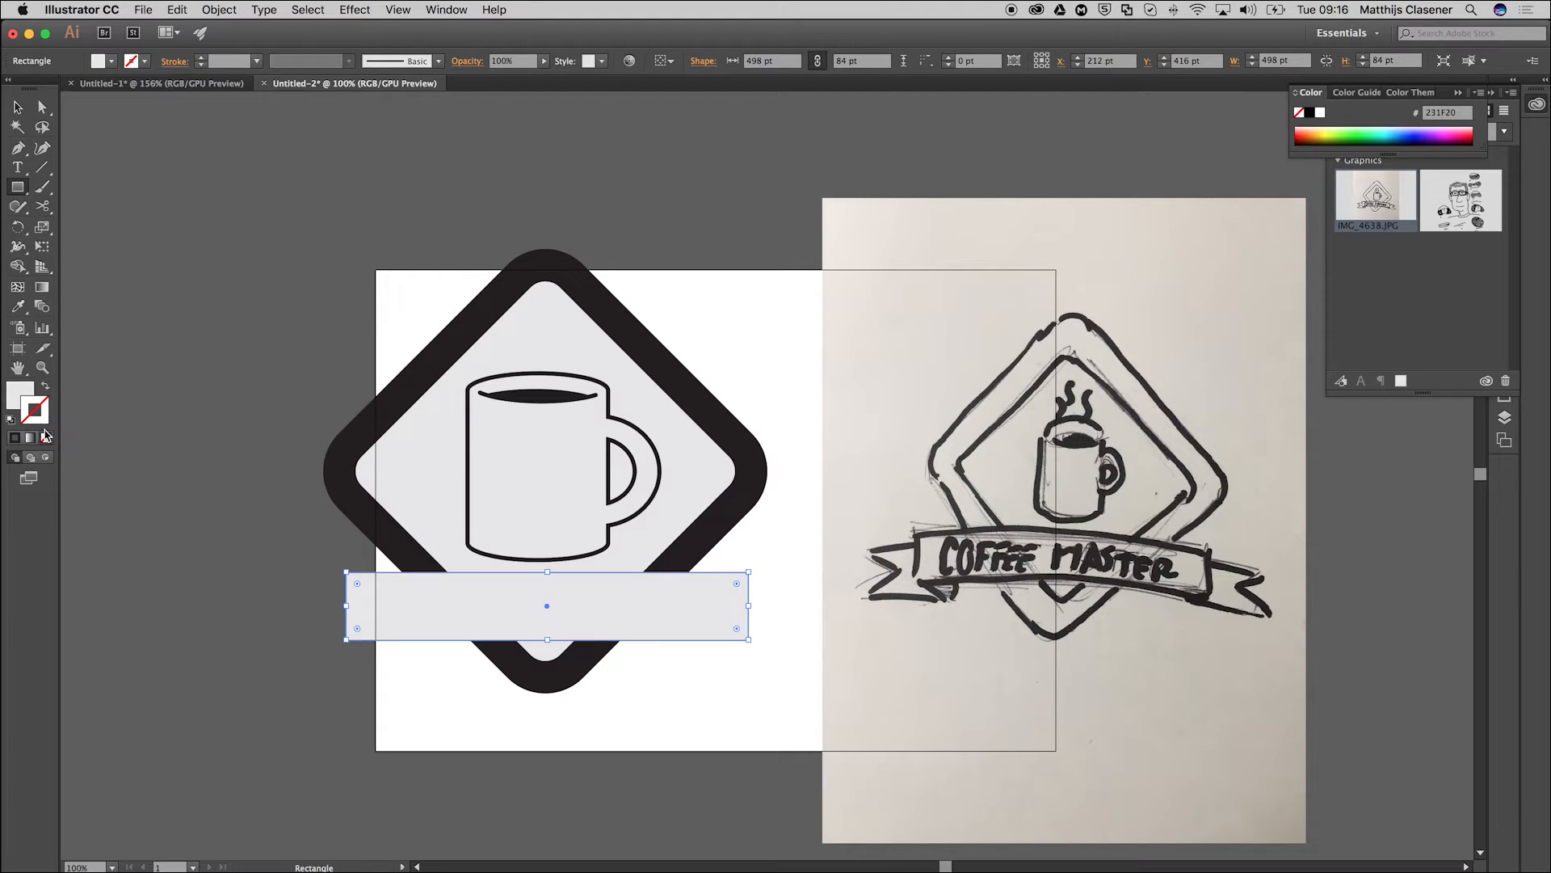
Fill the banner rectangle with dark gray 666666 using only web colors.
click(19, 397)
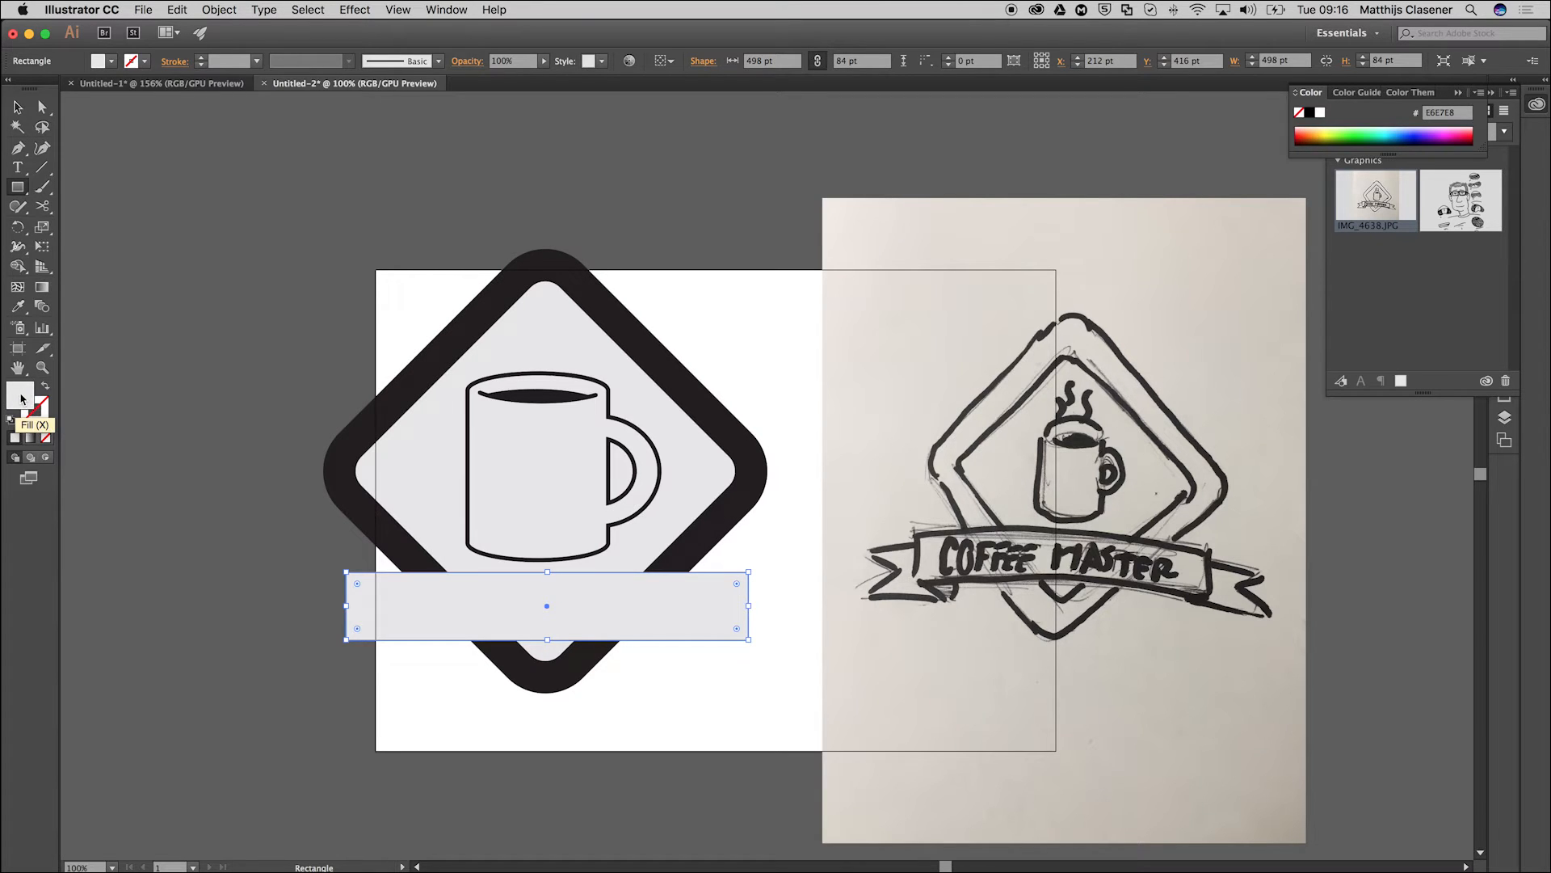
double_click(21, 396)
click(71, 371)
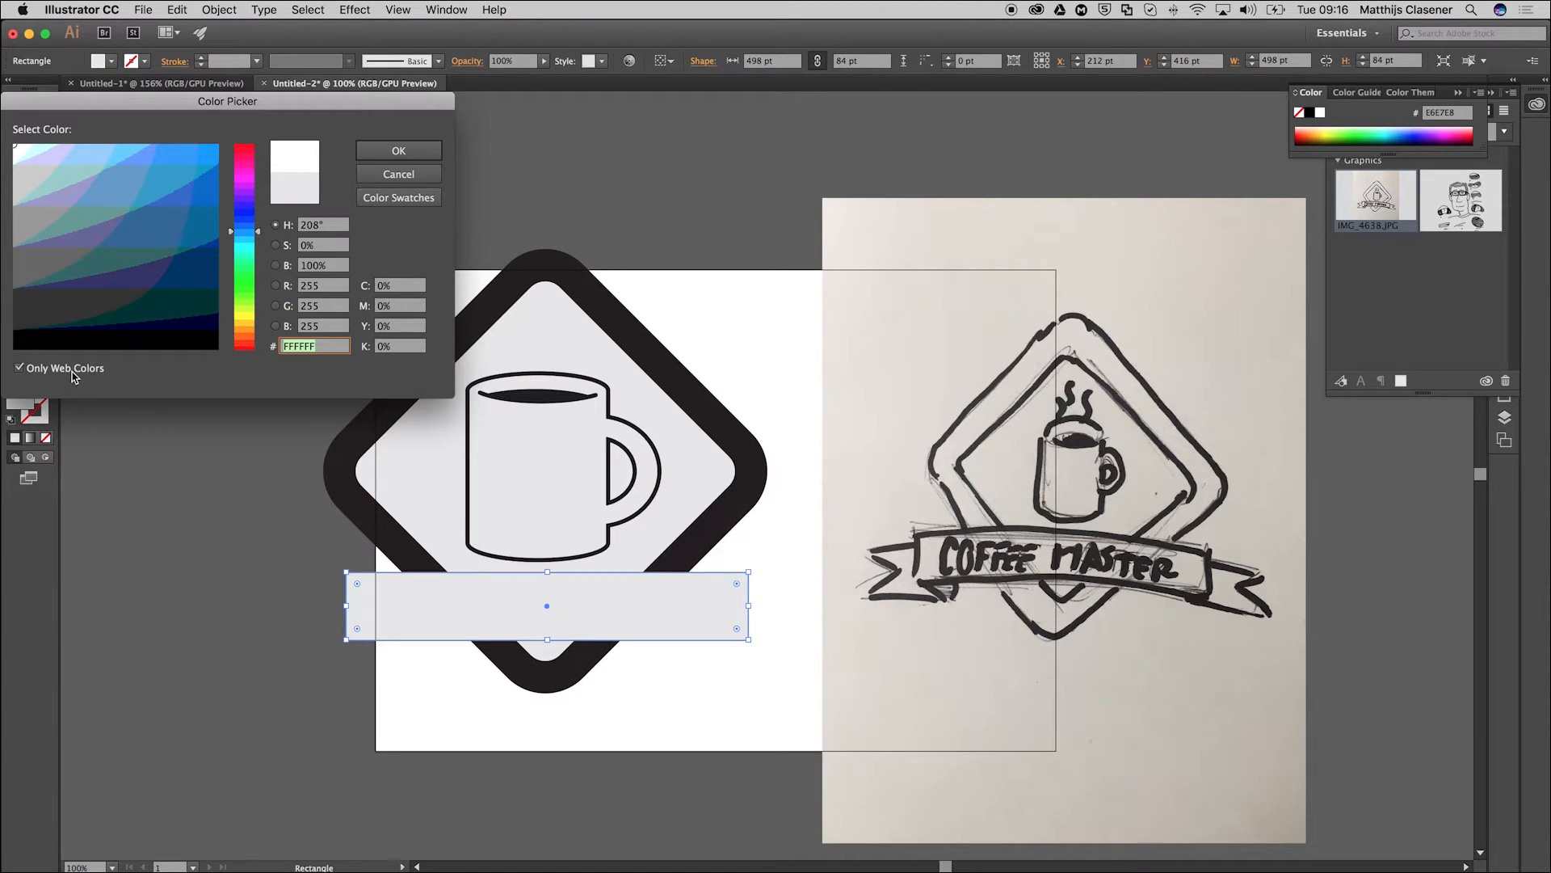
click(71, 371)
click(21, 265)
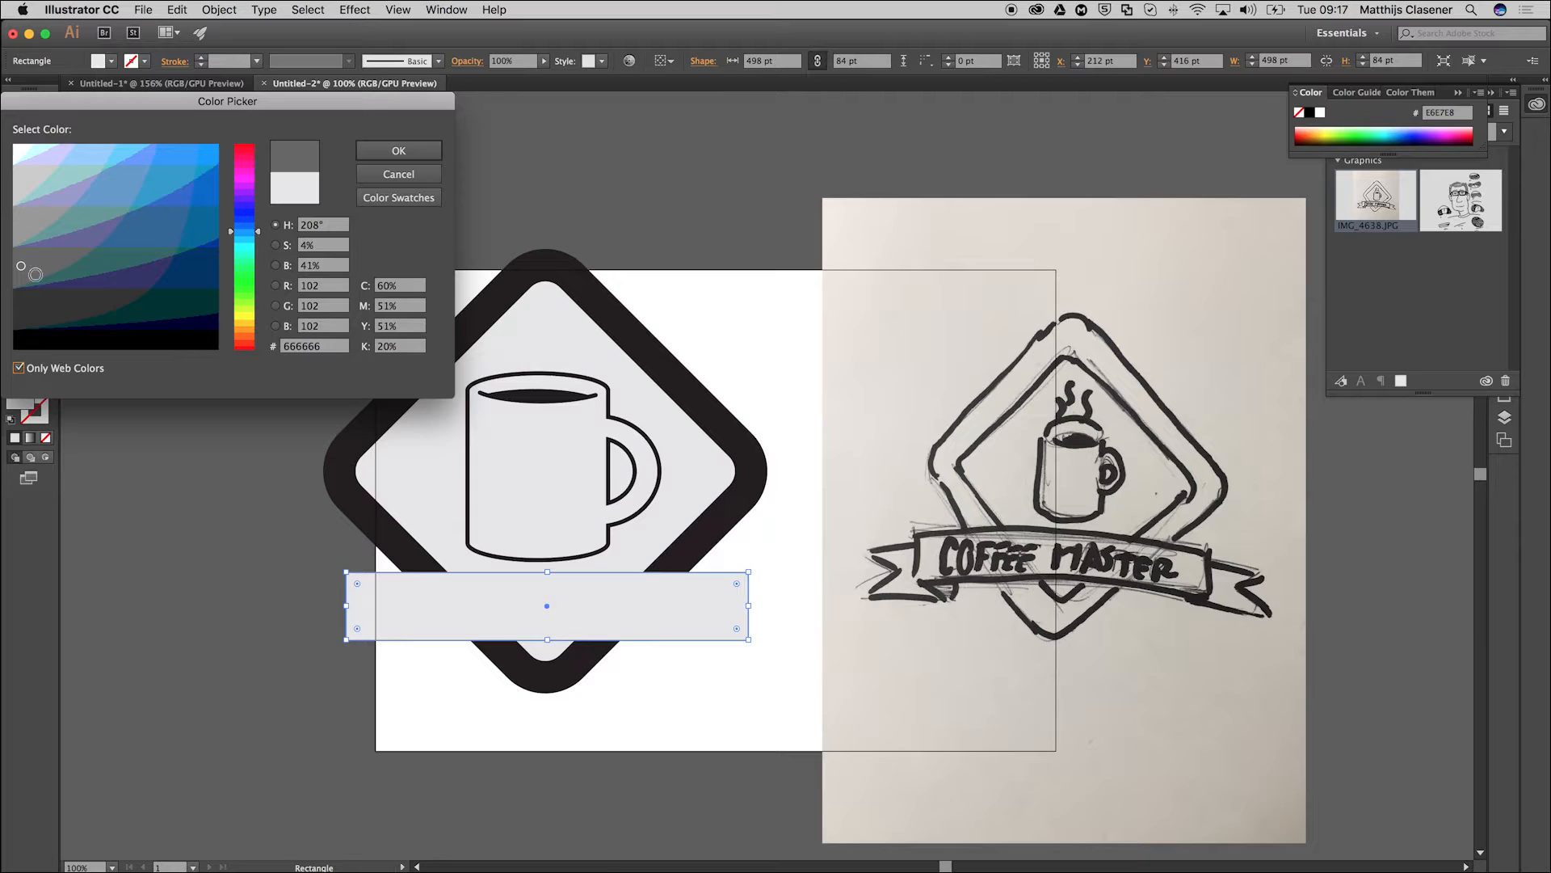
click(413, 159)
click(18, 106)
click(350, 259)
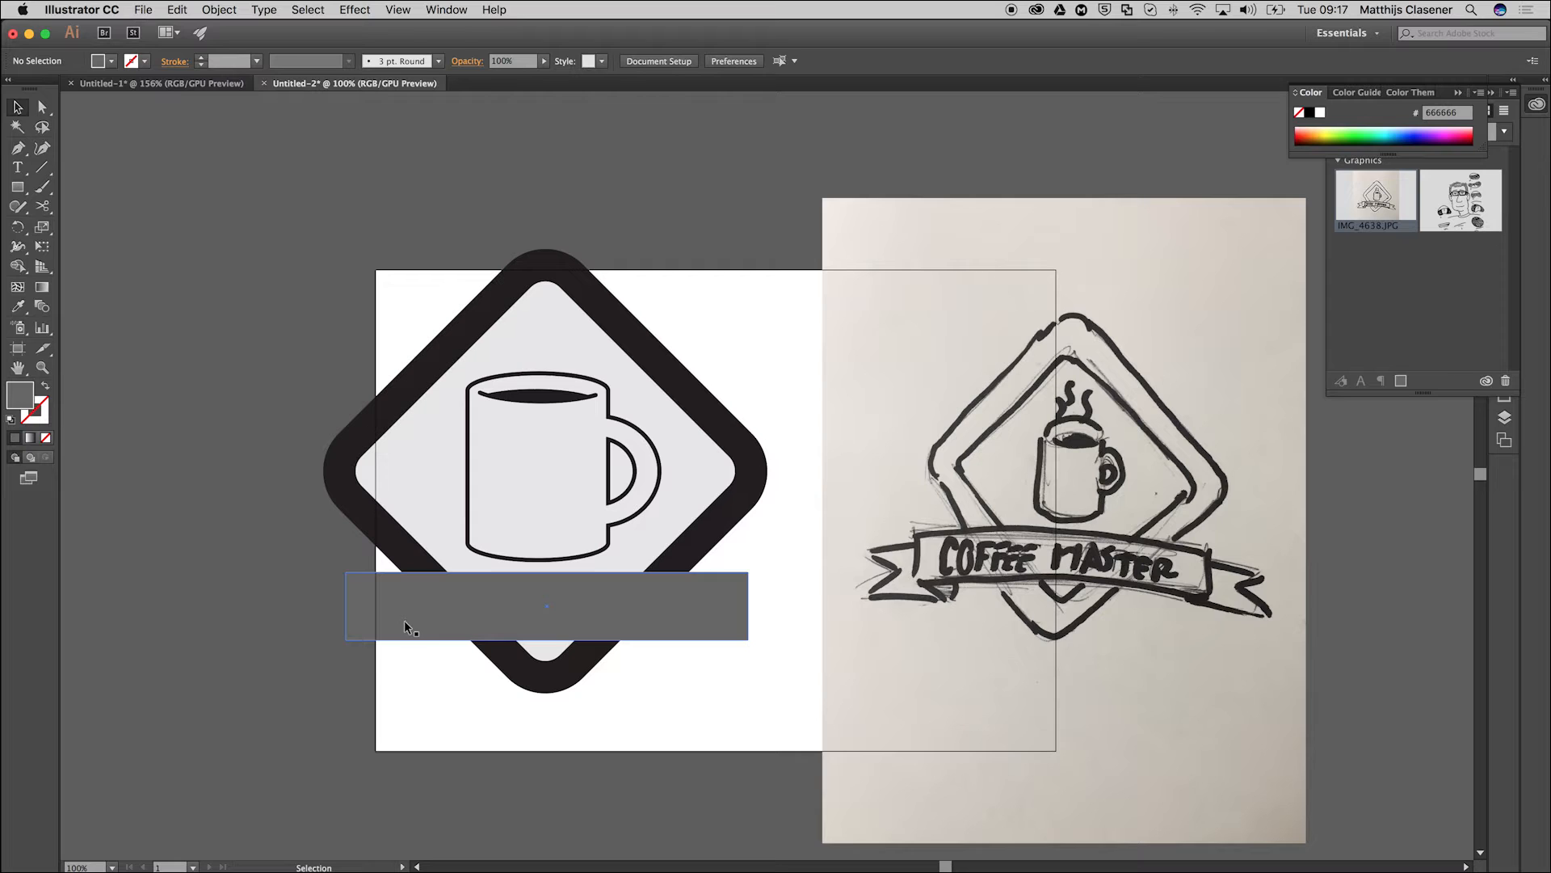
Duplicate the banner rectangle toward its lower-left end and shorten the copy to about 120 pt wide as a ribbon tail.
drag(427, 619, 330, 724)
drag(653, 705, 375, 658)
click(448, 656)
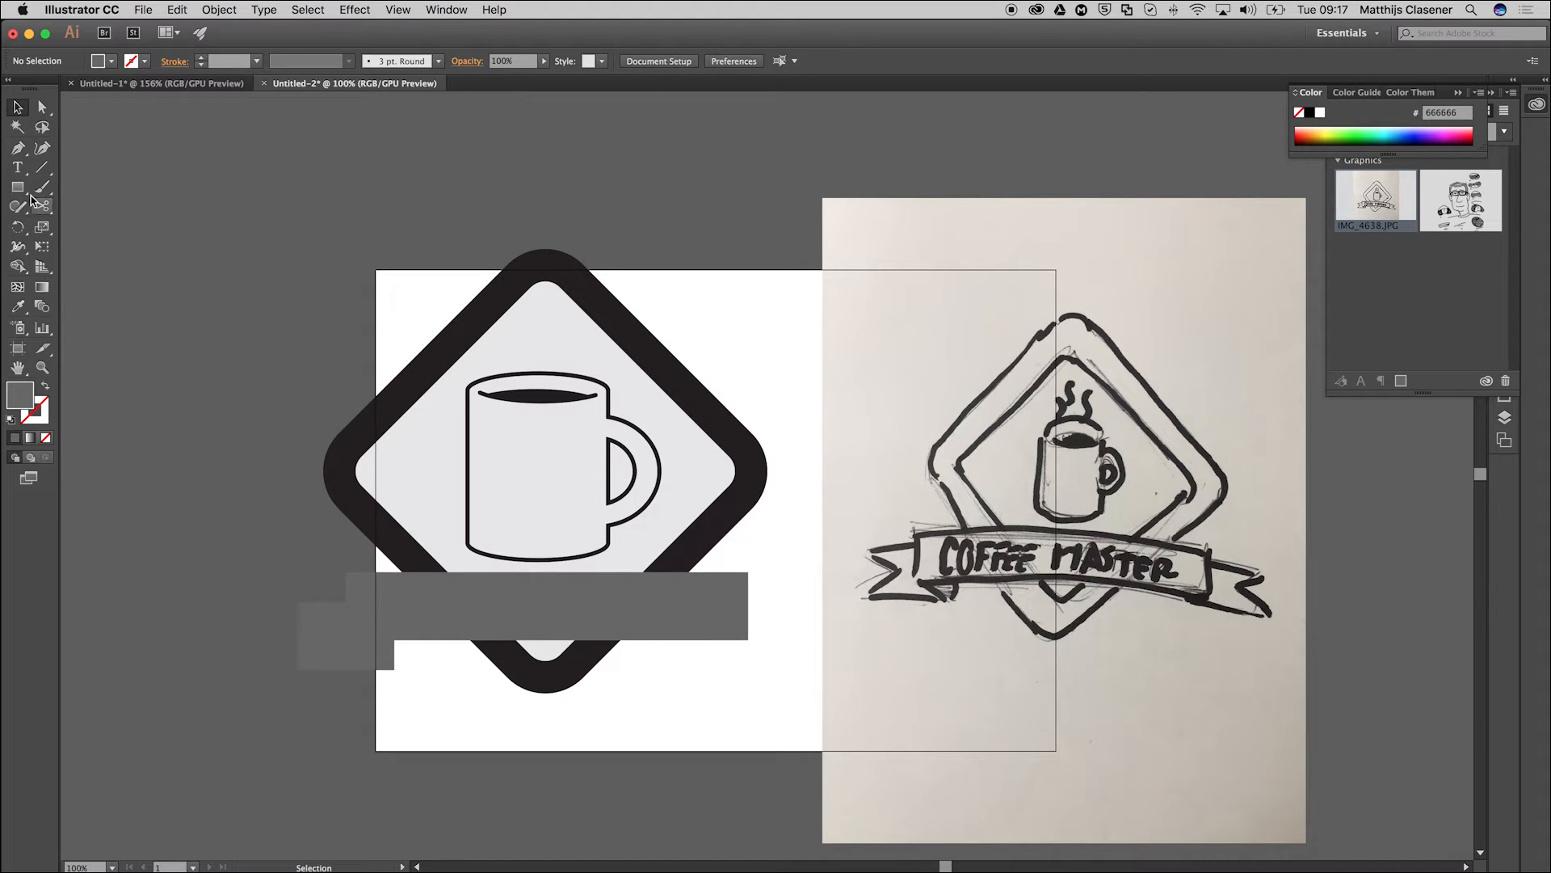
click(16, 150)
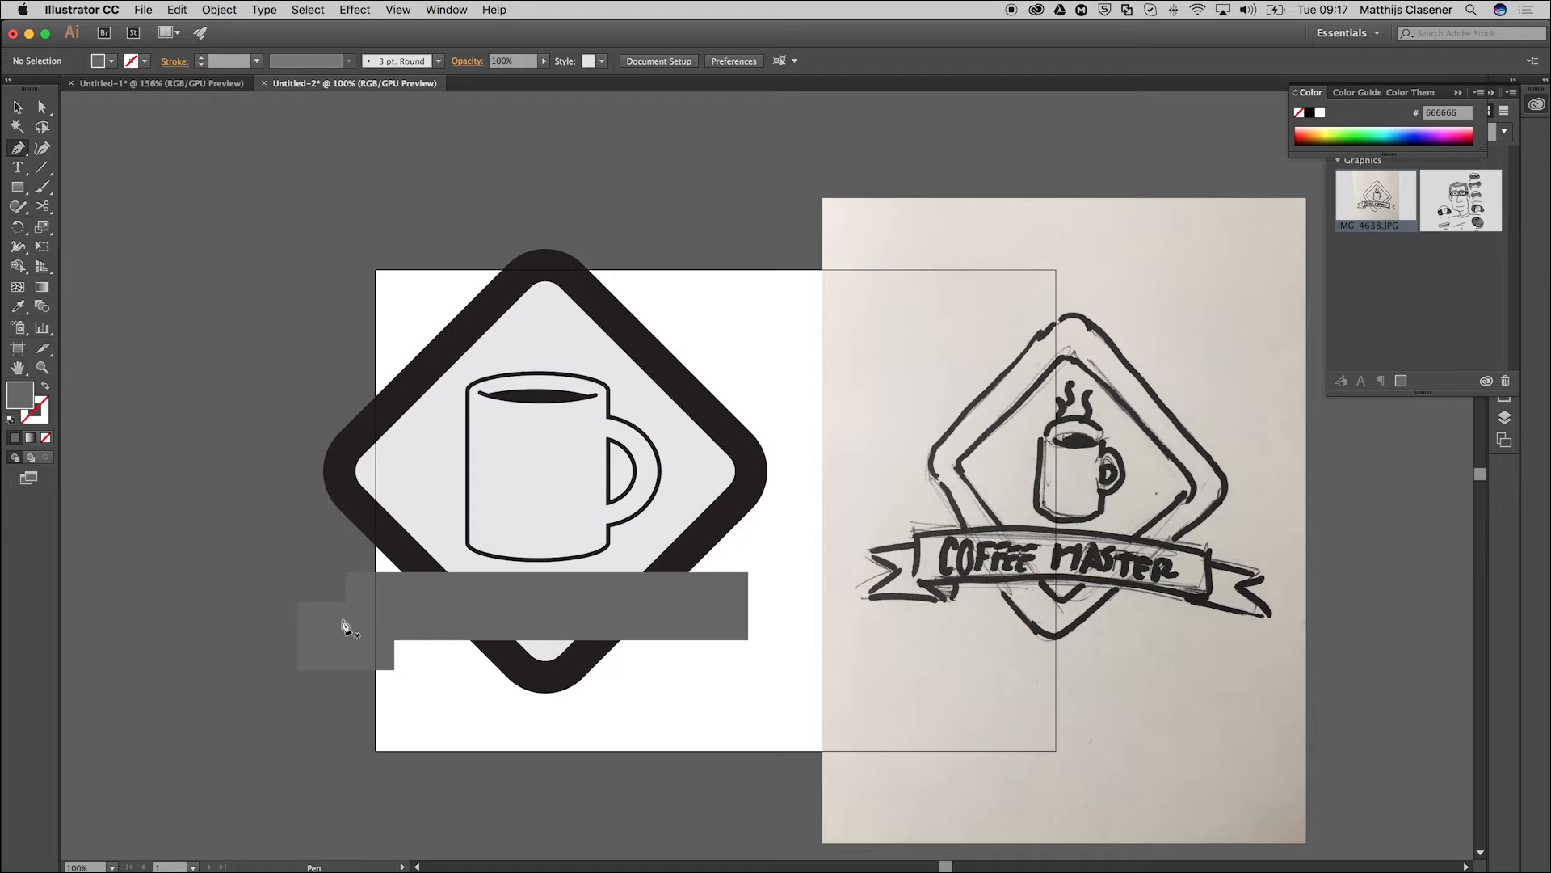
click(297, 636)
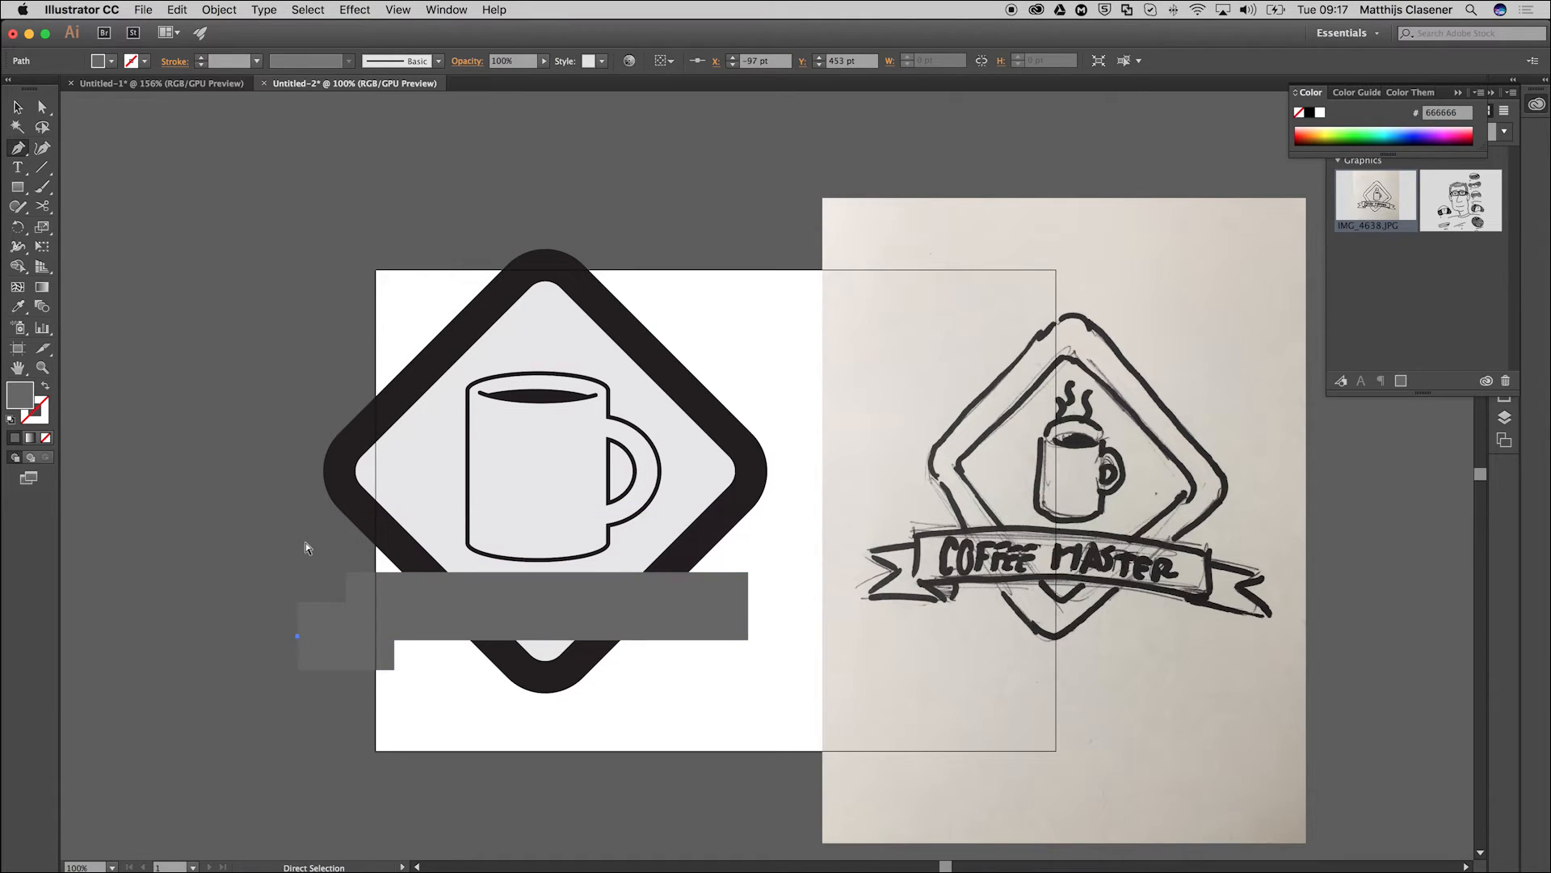
key(super+z)
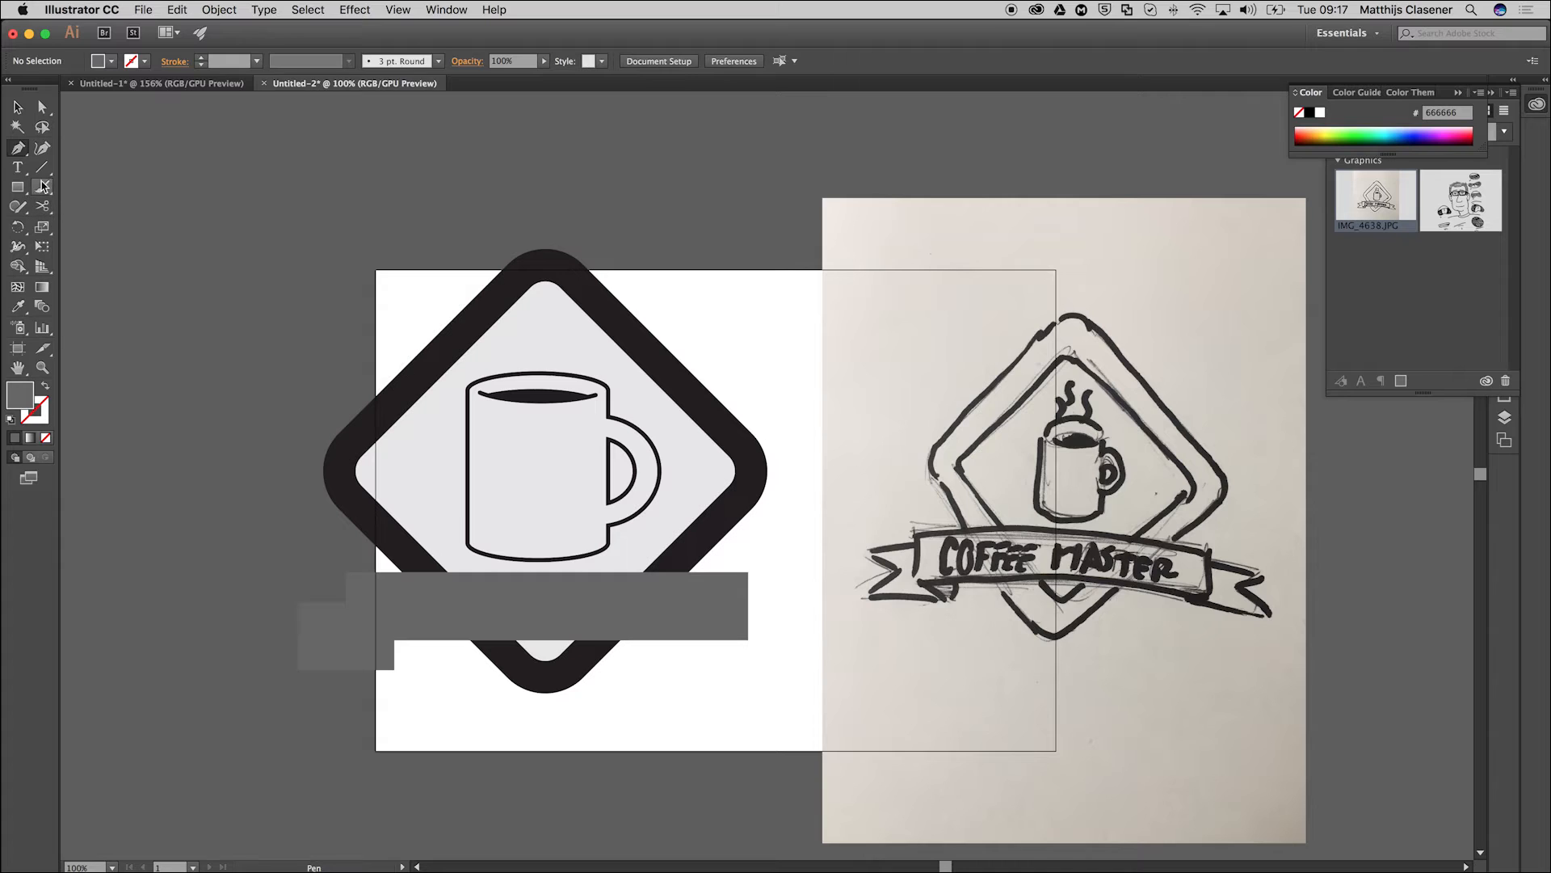
Add an anchor point at the middle of the small ribbon tail's outer left edge with the Pen tool.
click(17, 109)
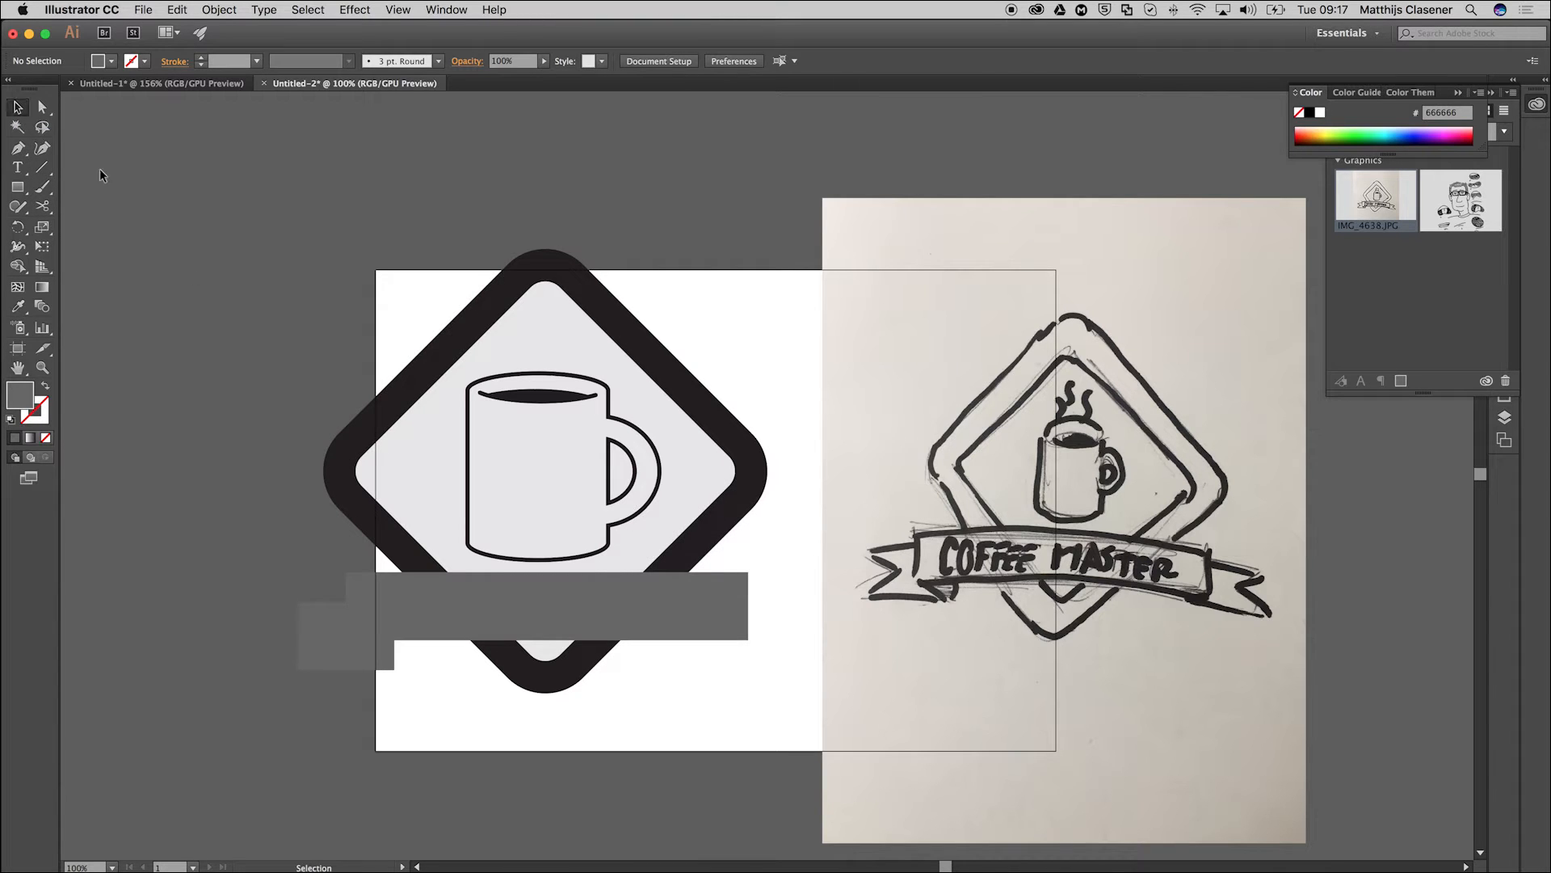
click(310, 617)
click(321, 640)
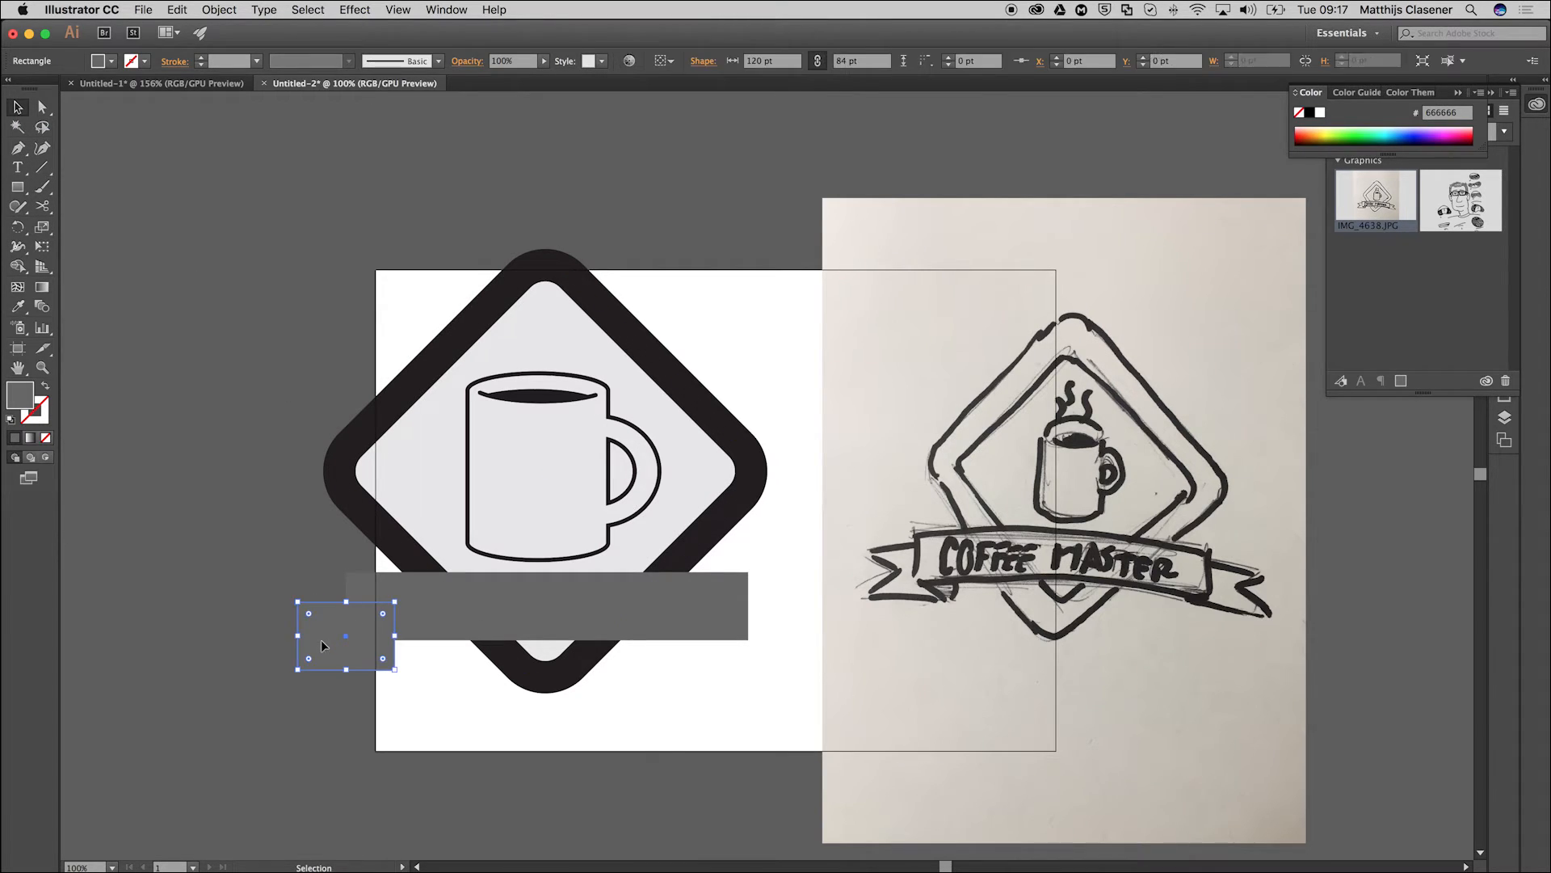
click(18, 149)
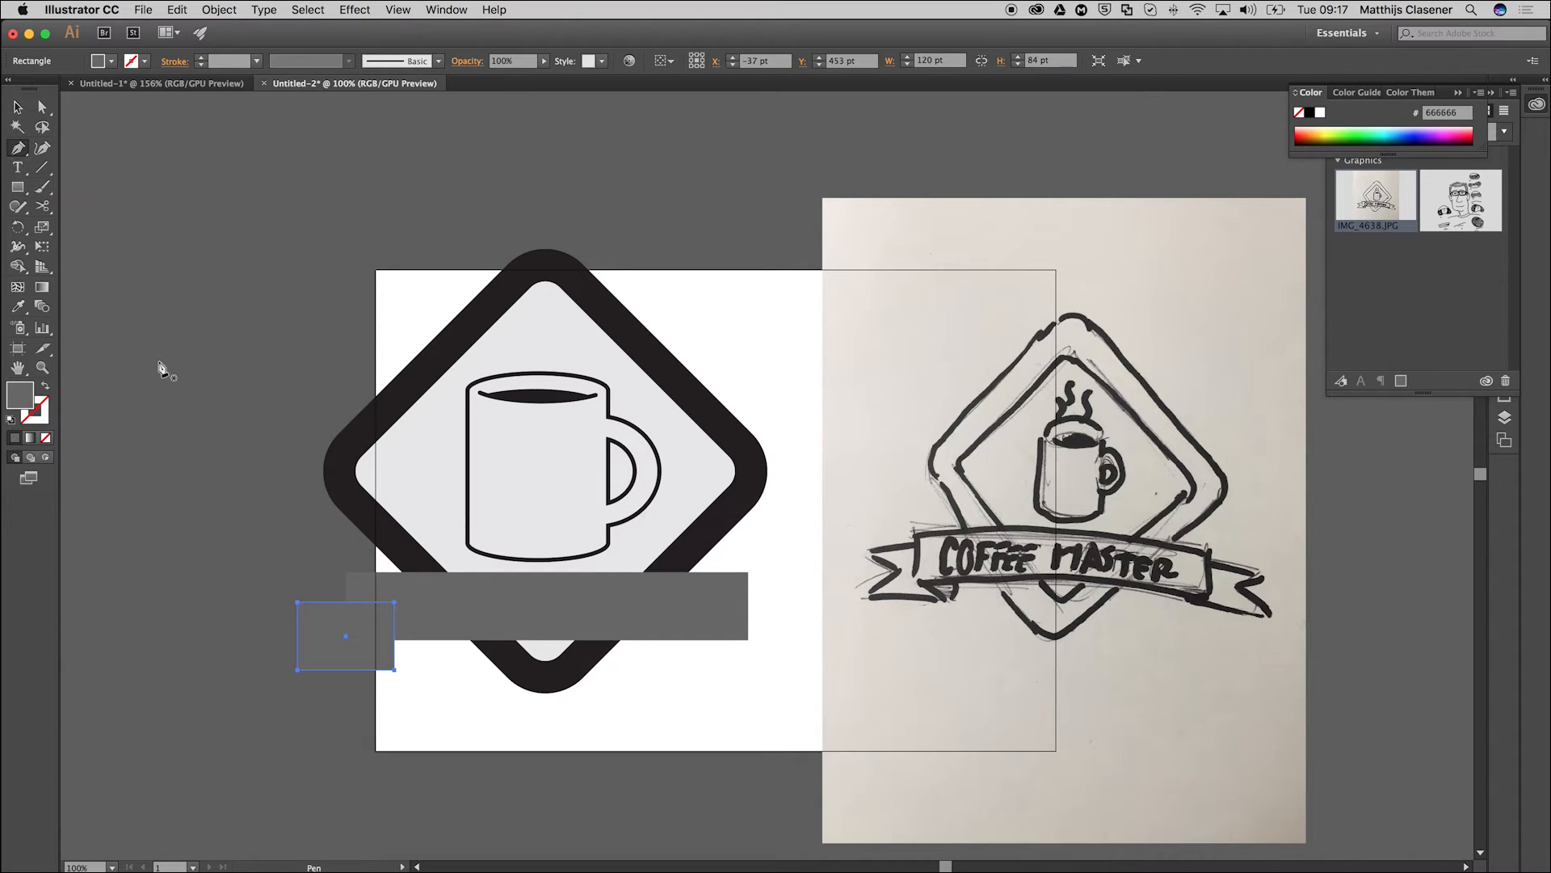
click(299, 637)
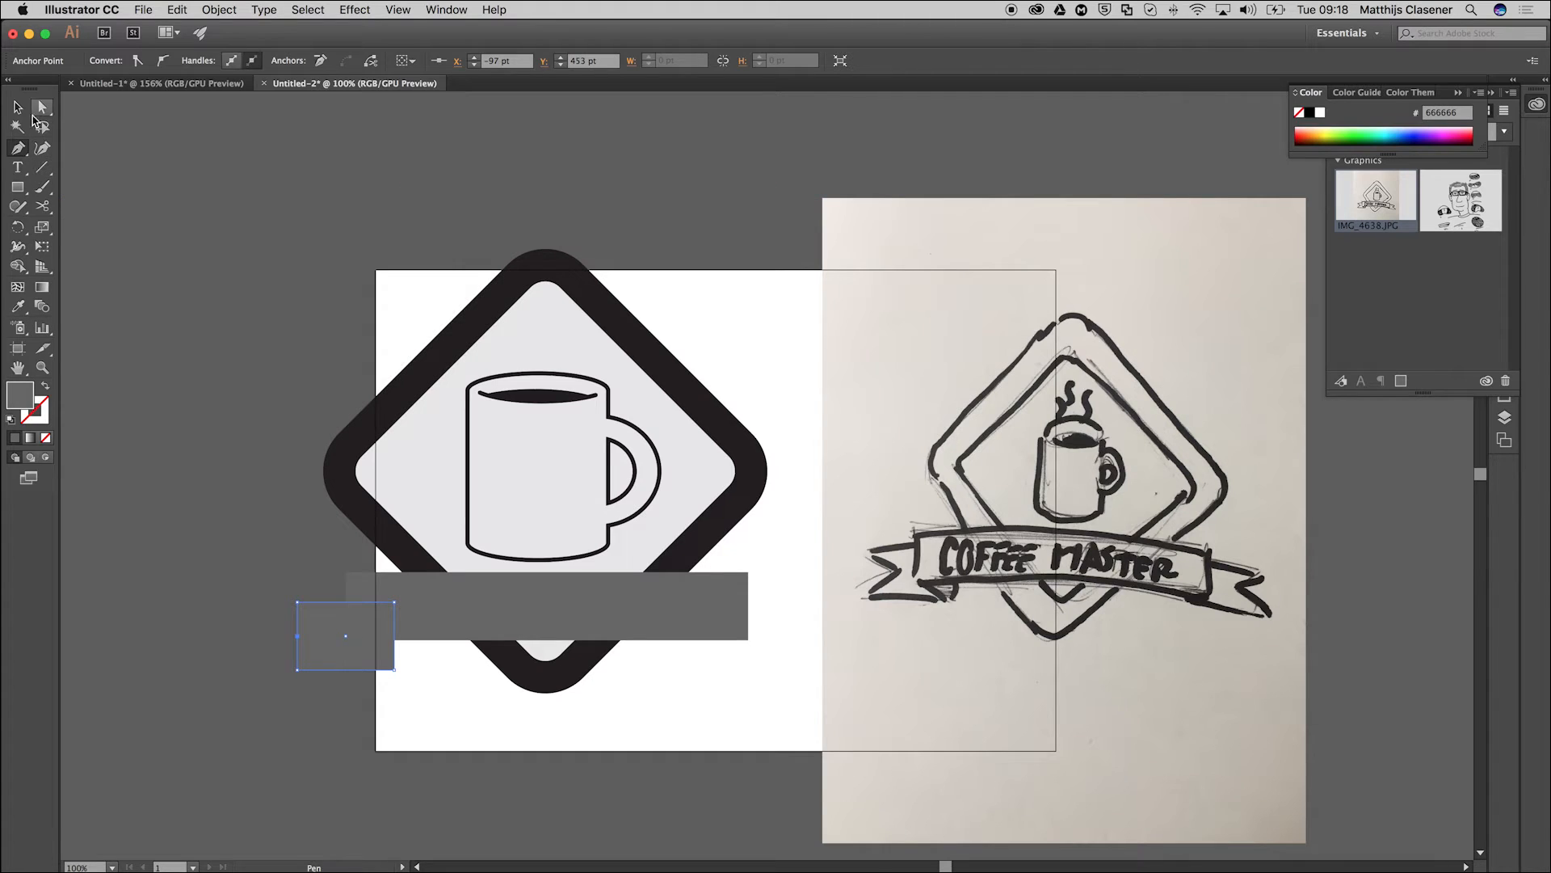
Move the new anchor point about 45 pt inward to cut a V-shaped notch into the ribbon tail.
click(43, 108)
key(Right)
key(Right)
key(Right)
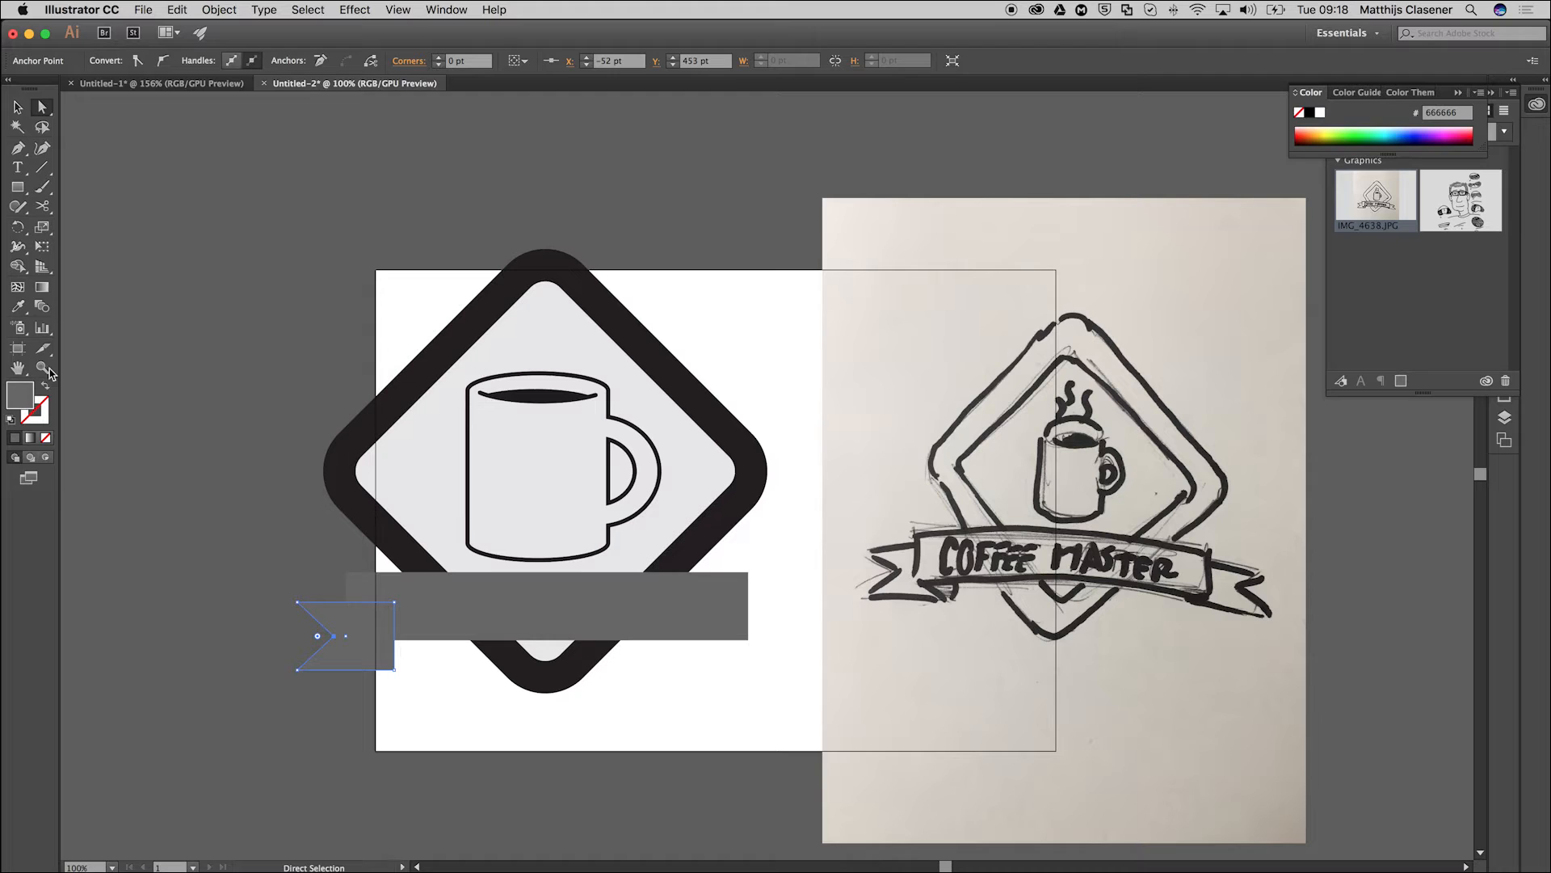
click(17, 112)
click(247, 417)
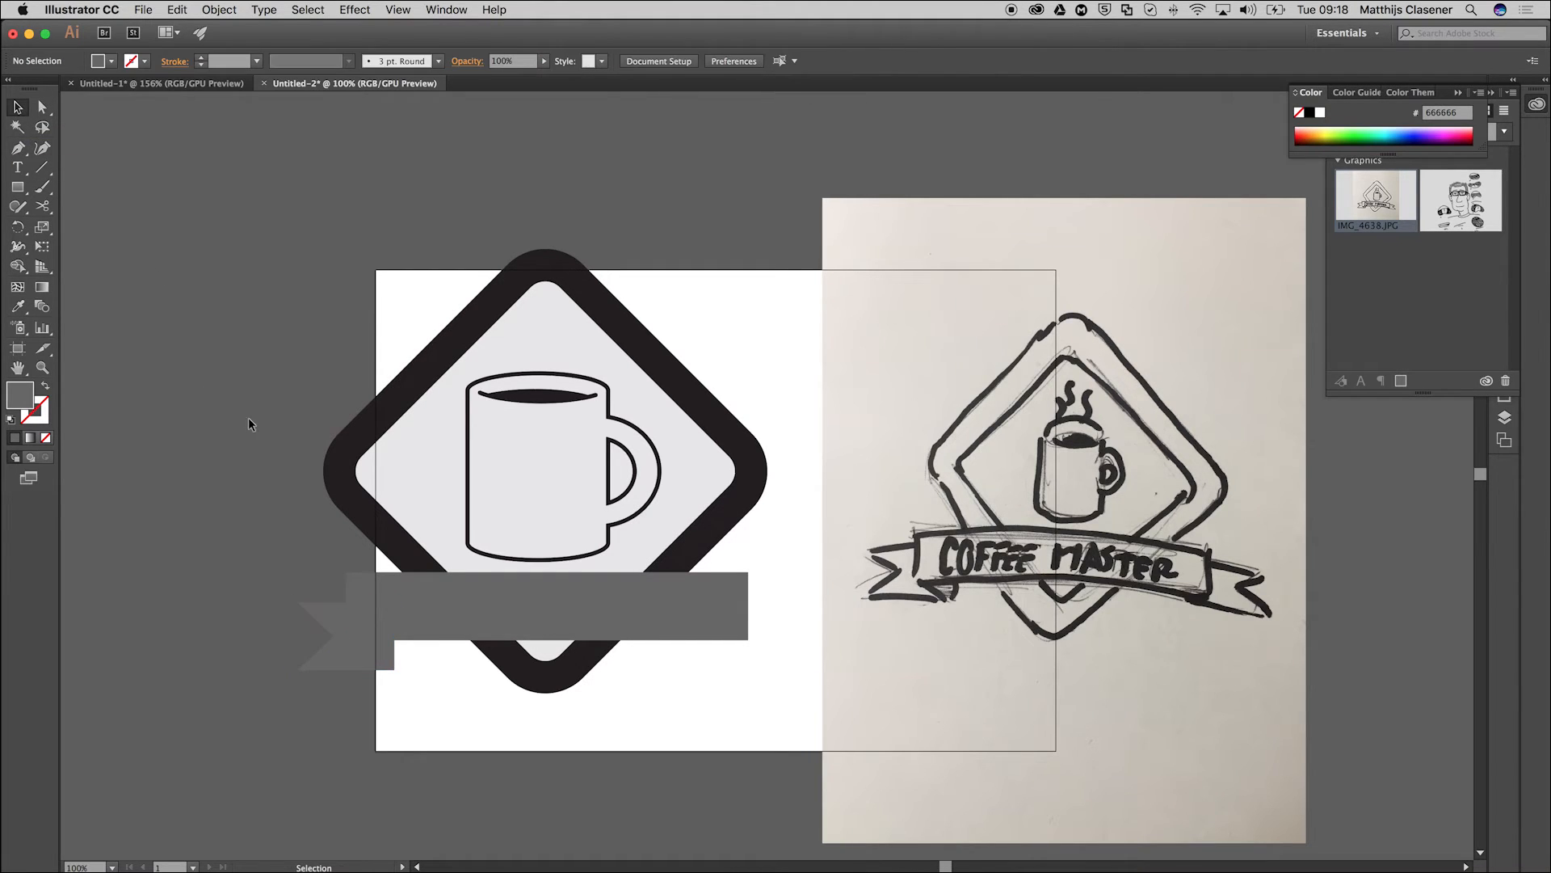
Adjust the notched tail's position slightly at the banner's left end and place a copy of it at the right end.
drag(361, 661, 366, 662)
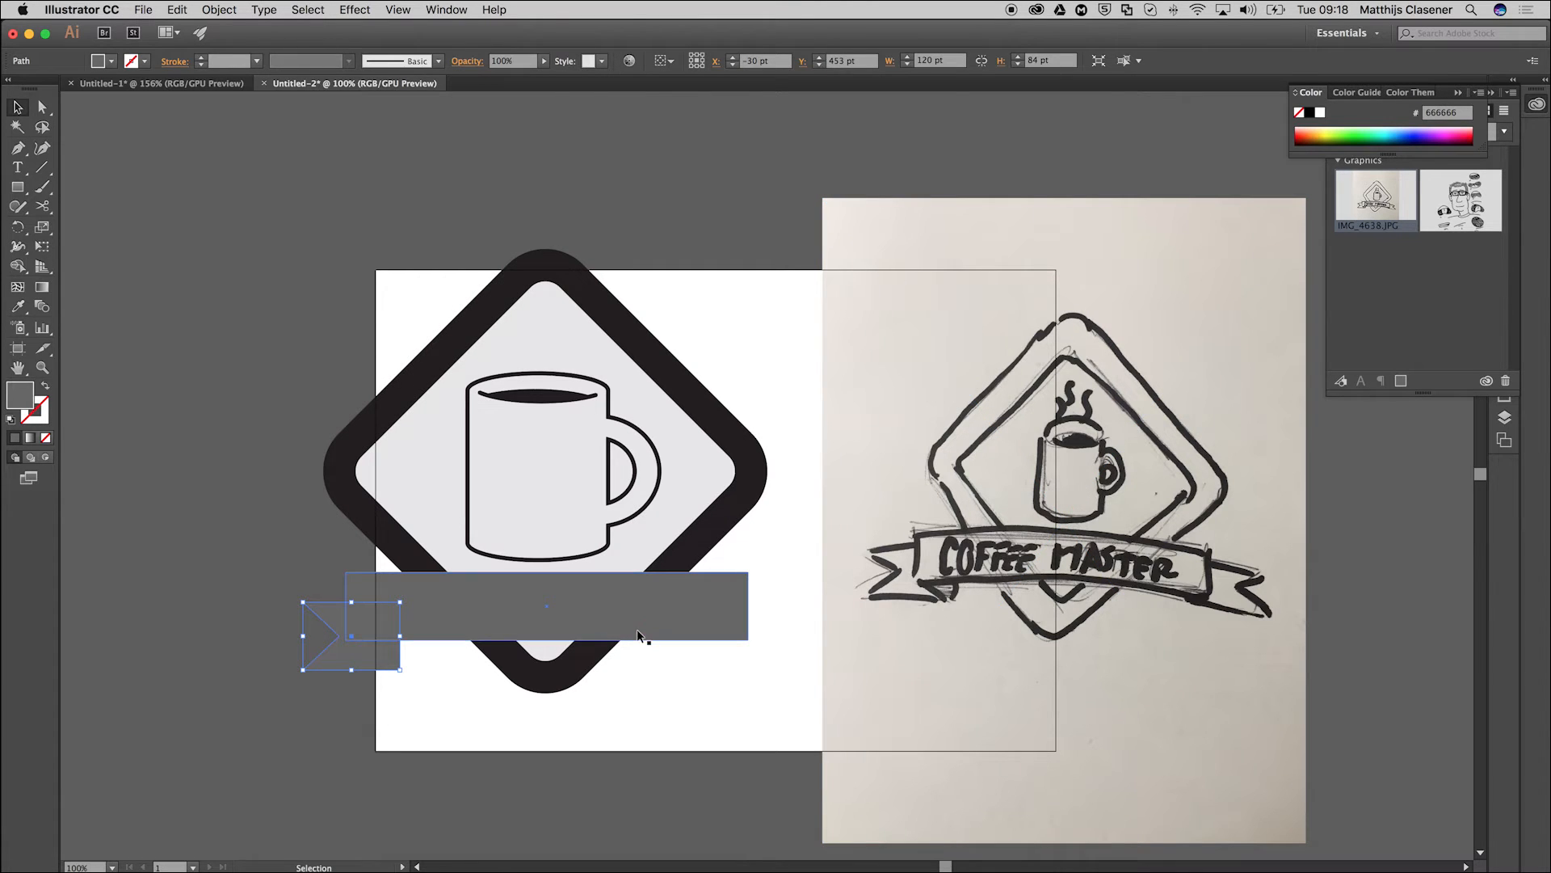
key(Left)
key(Left)
key(Left)
key(Down)
key(Down)
drag(320, 660, 744, 666)
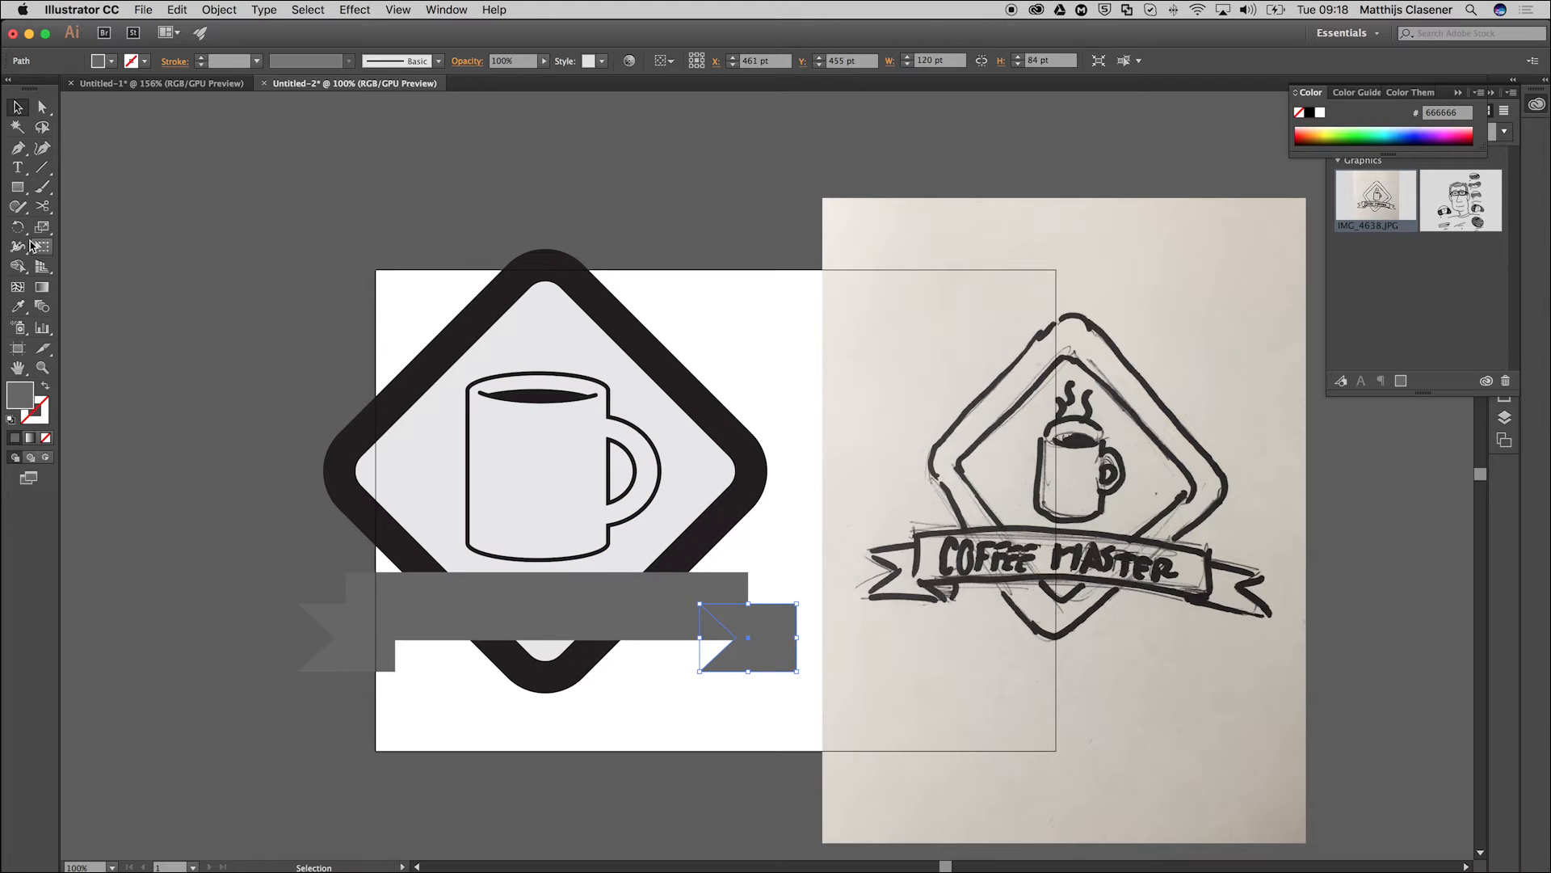
Reflect the copied ribbon tail across the vertical axis so its notch faces outward.
click(19, 230)
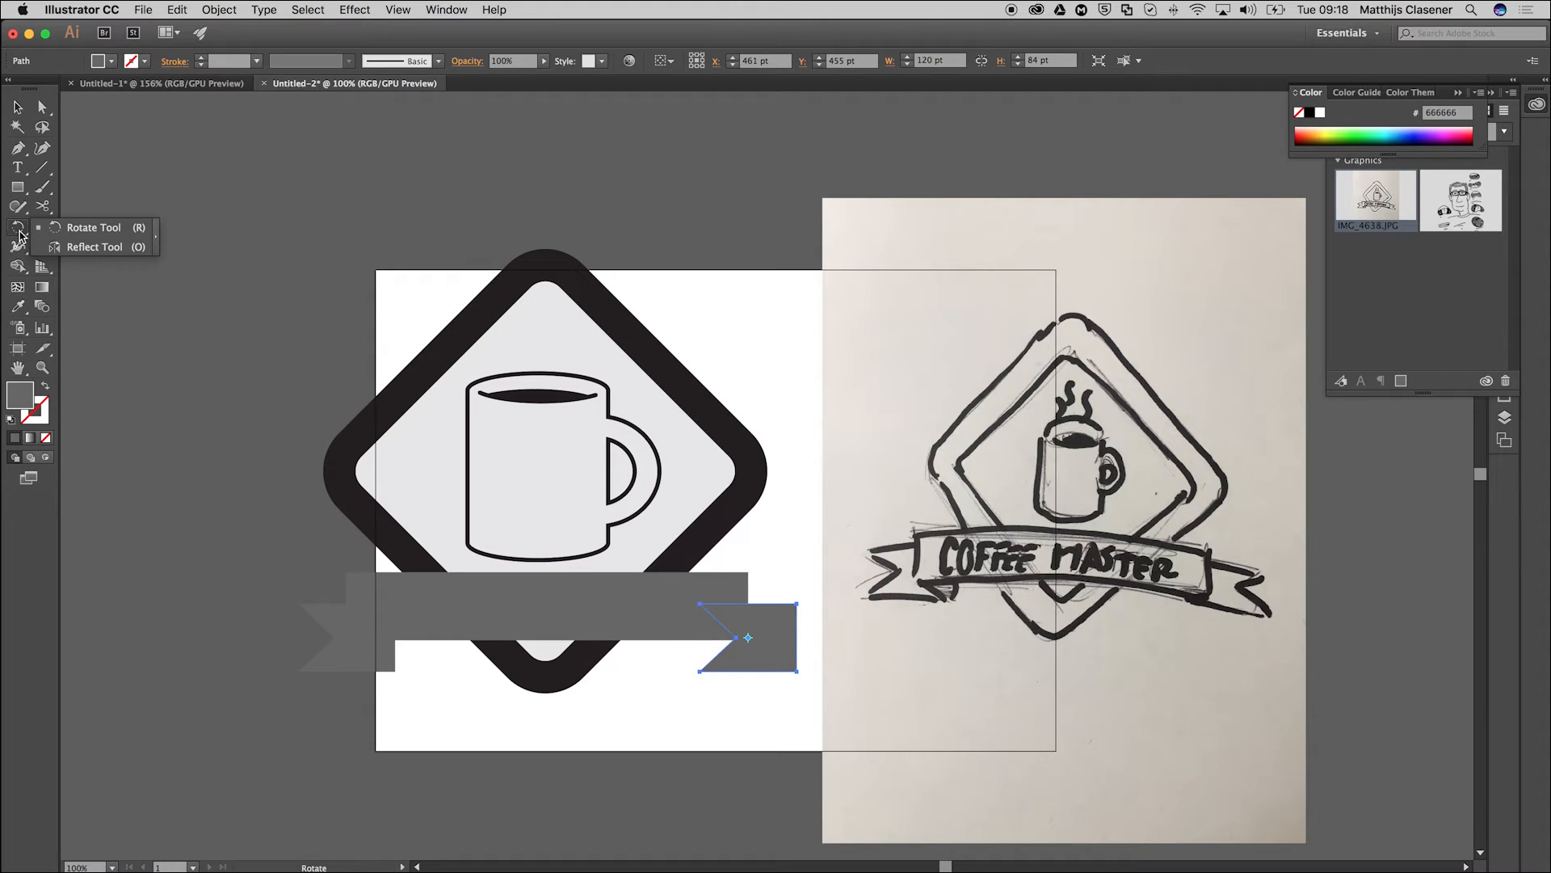
click(89, 250)
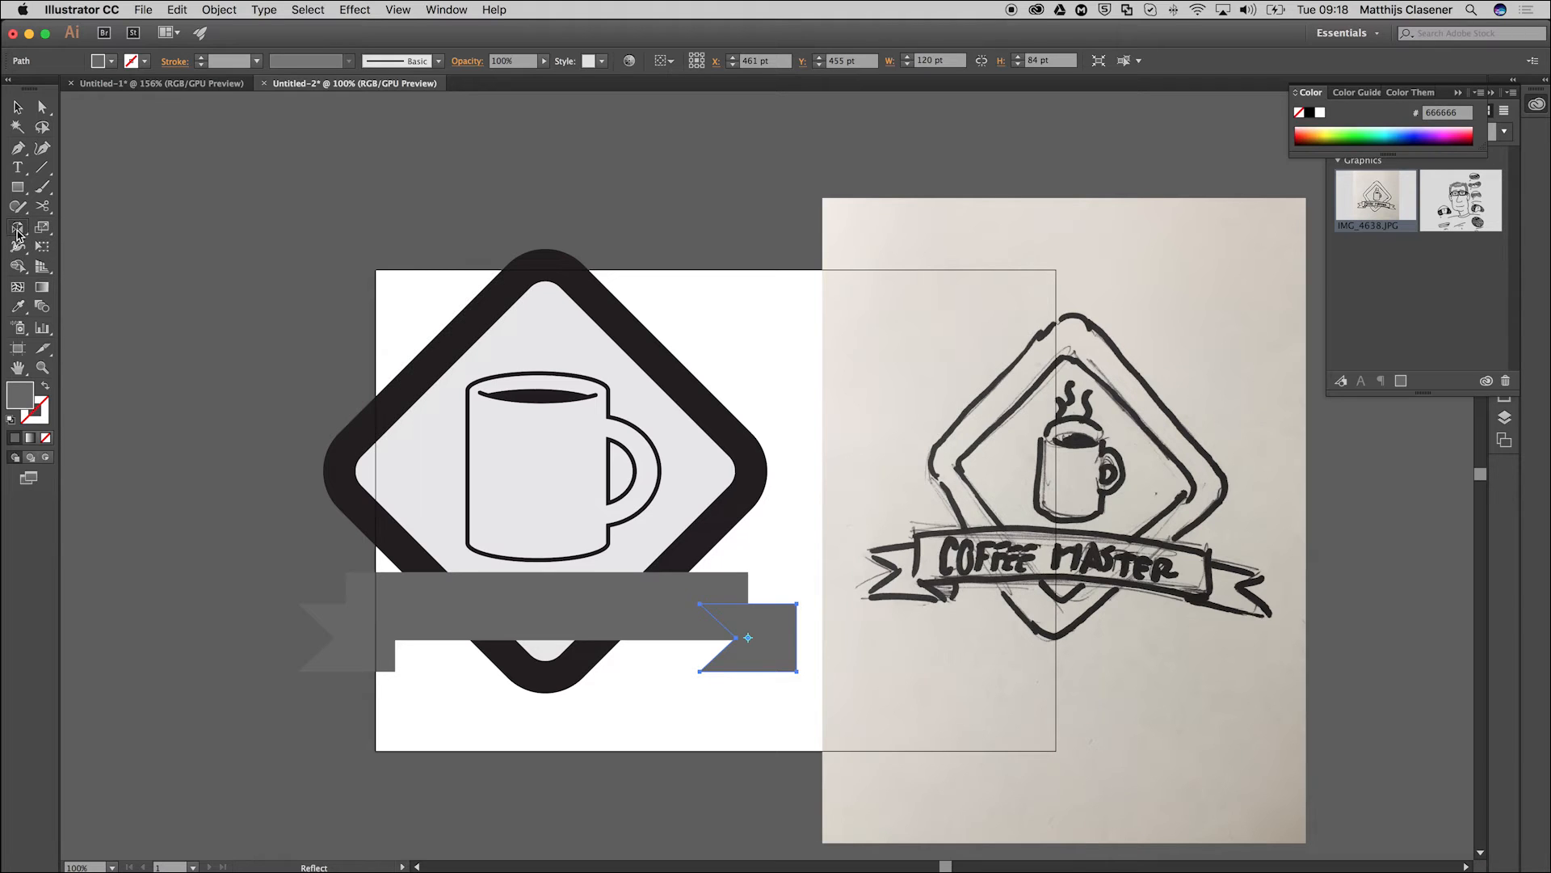
double_click(19, 235)
drag(101, 108, 215, 117)
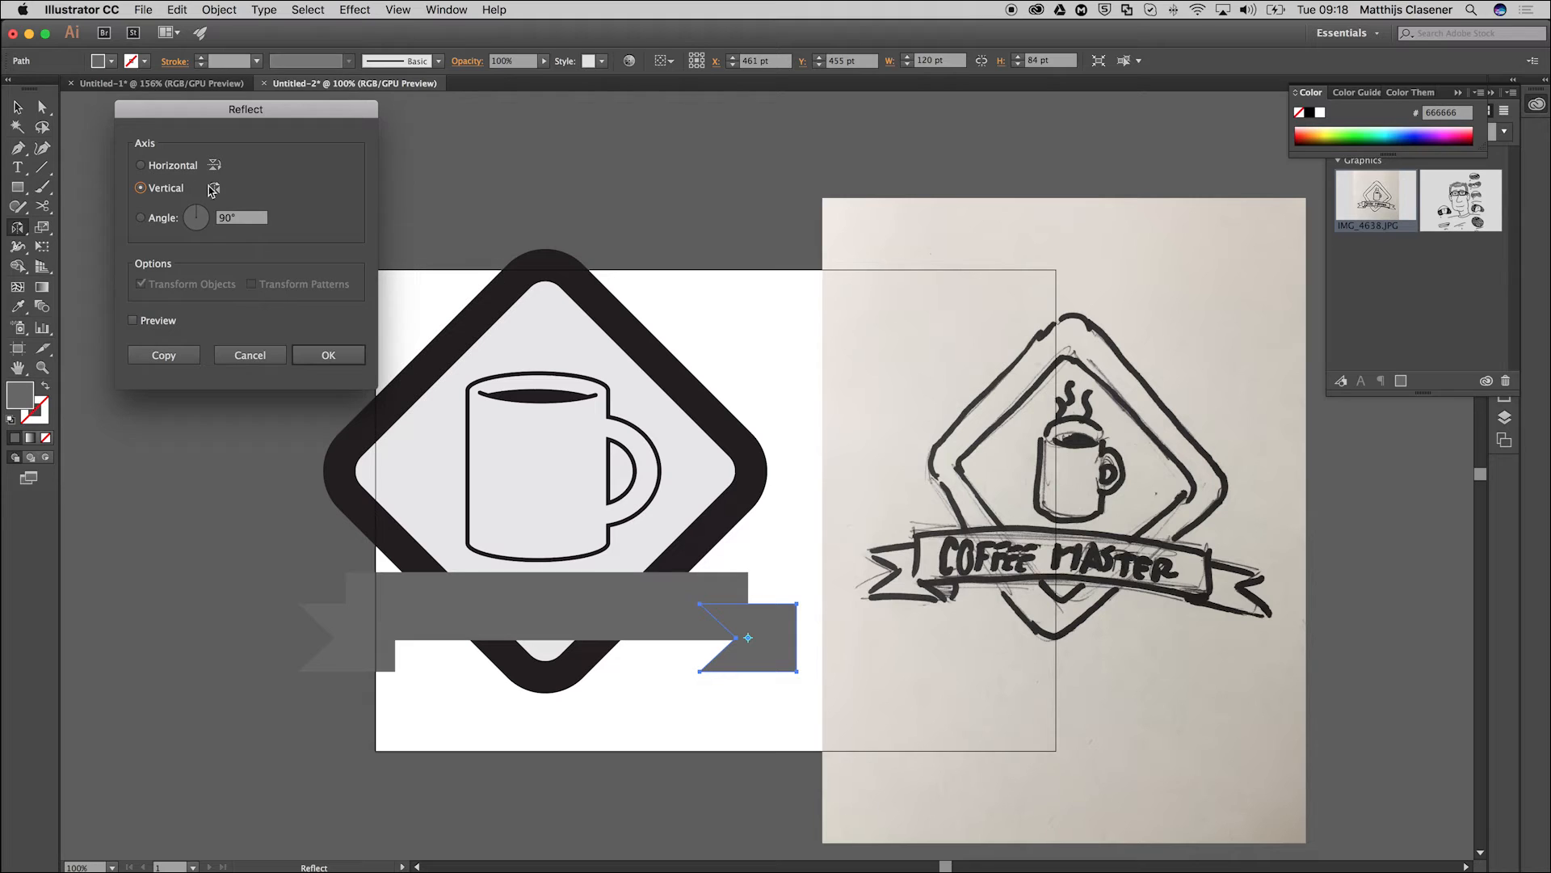
click(142, 320)
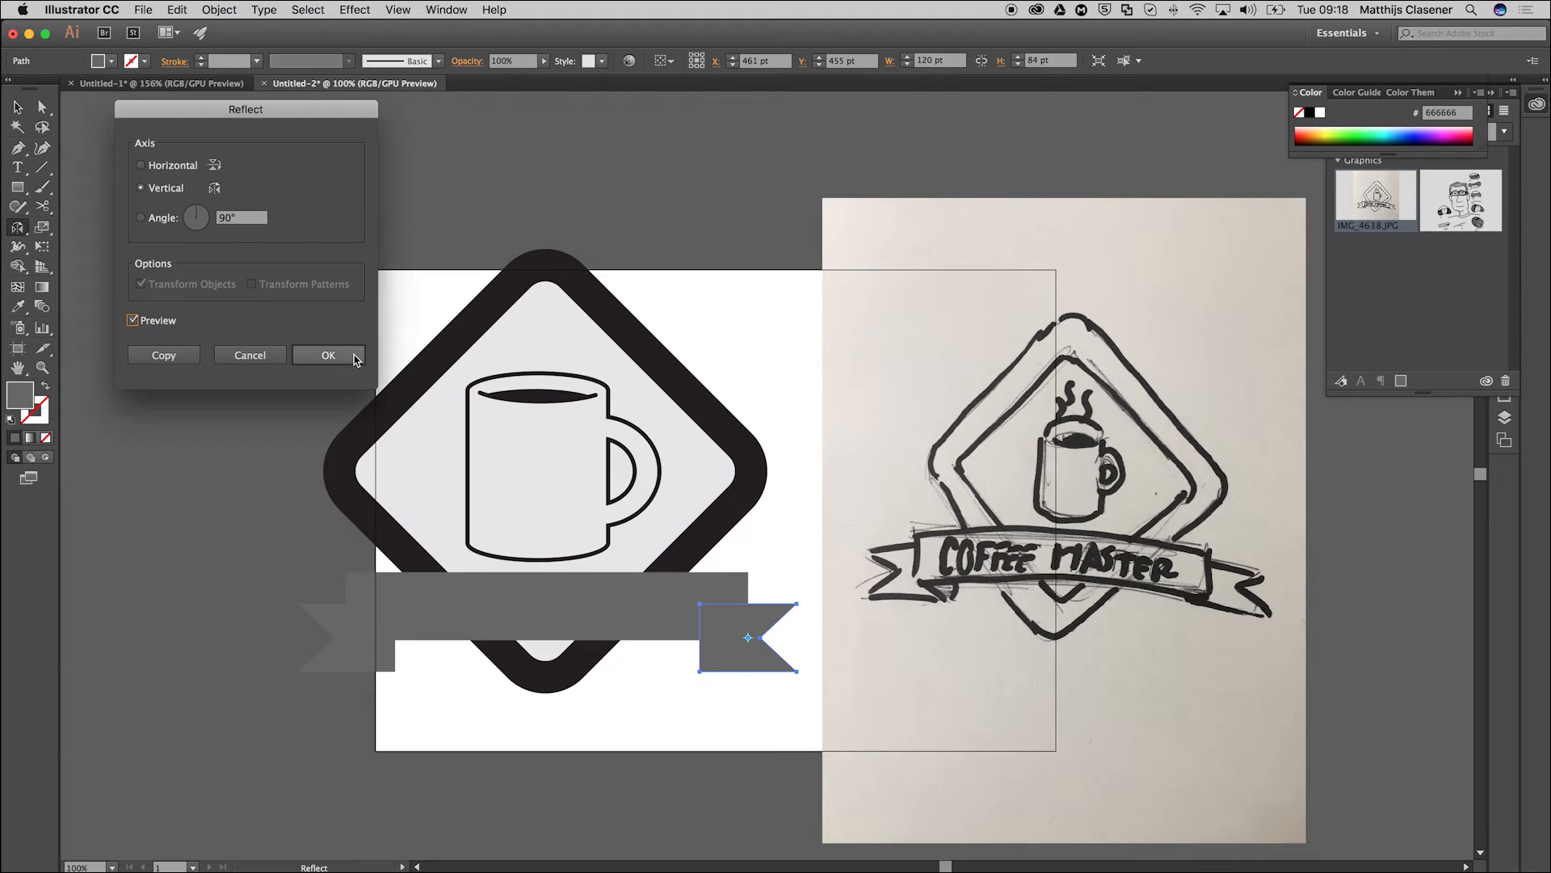
click(328, 356)
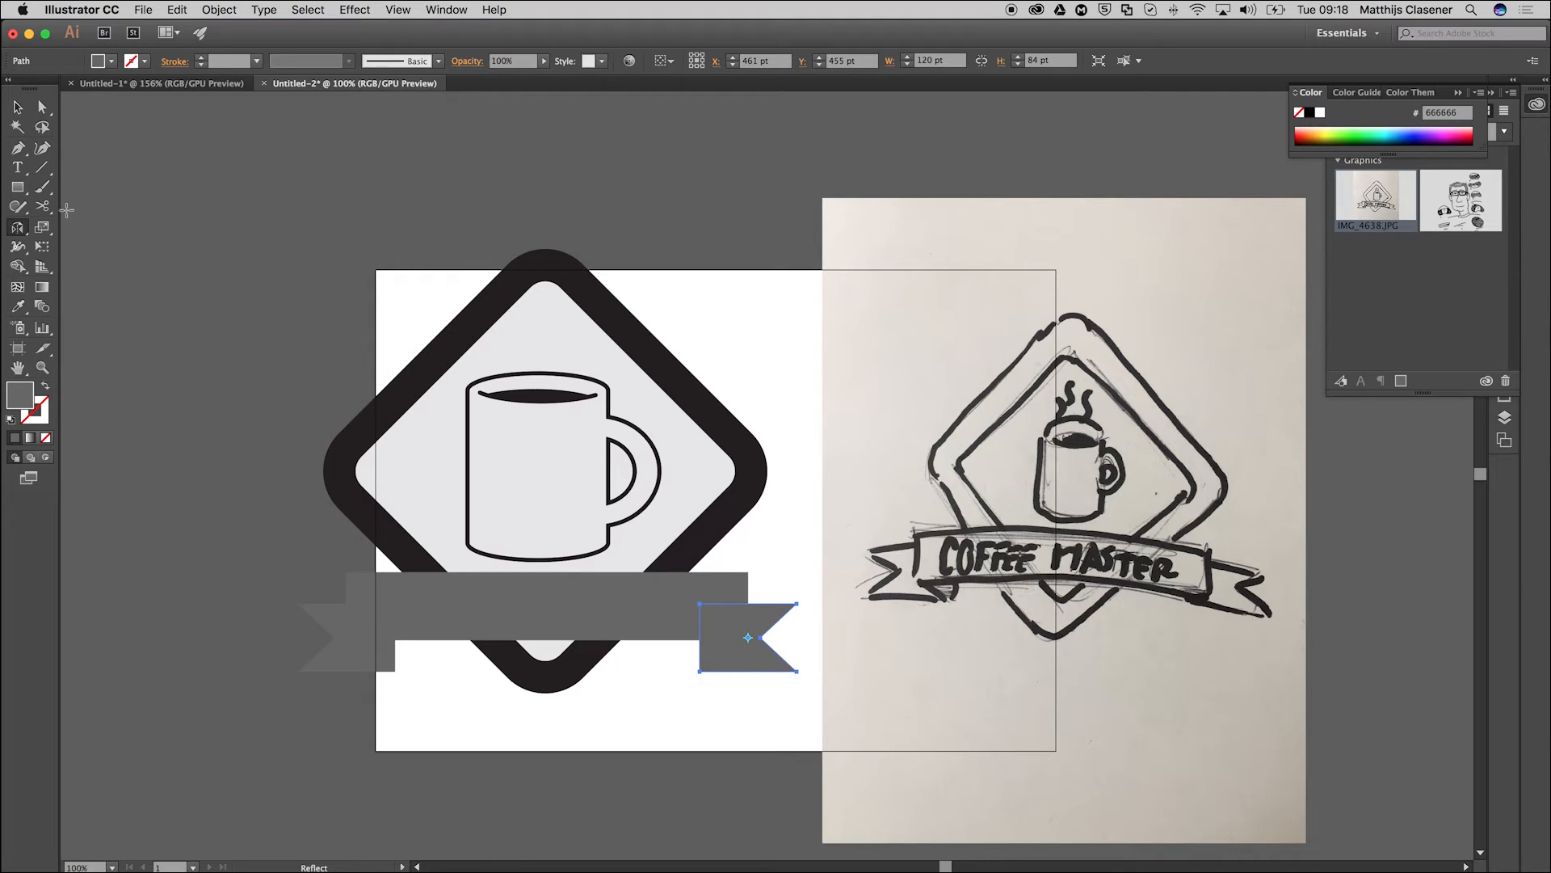
click(17, 107)
click(225, 362)
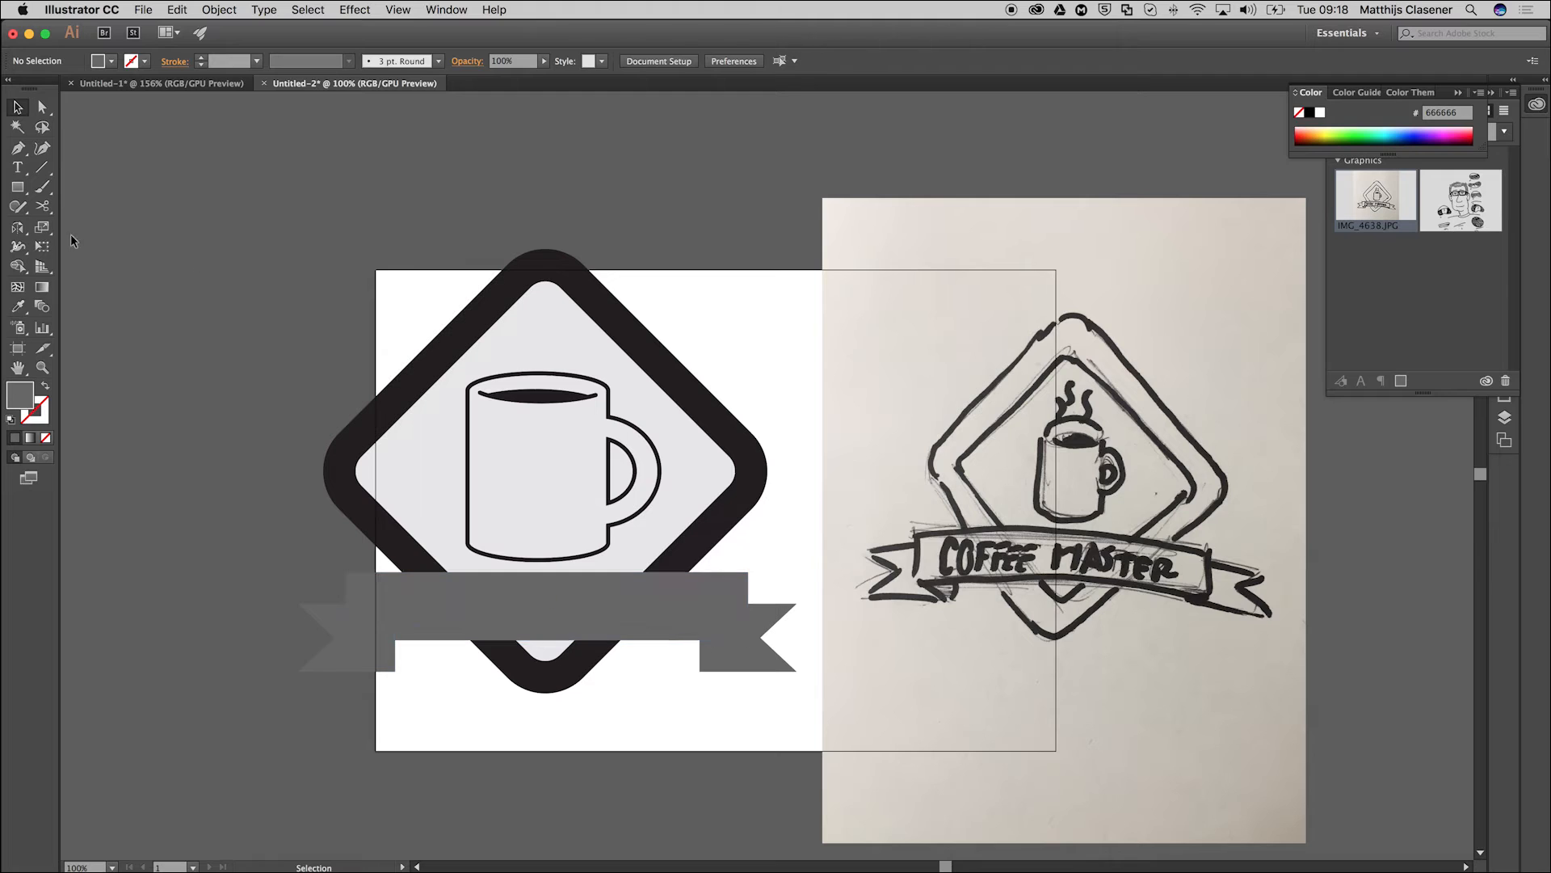
Add the text COFFEE MASTER in 12 pt Myriad Pro and move it onto the left part of the banner.
click(13, 169)
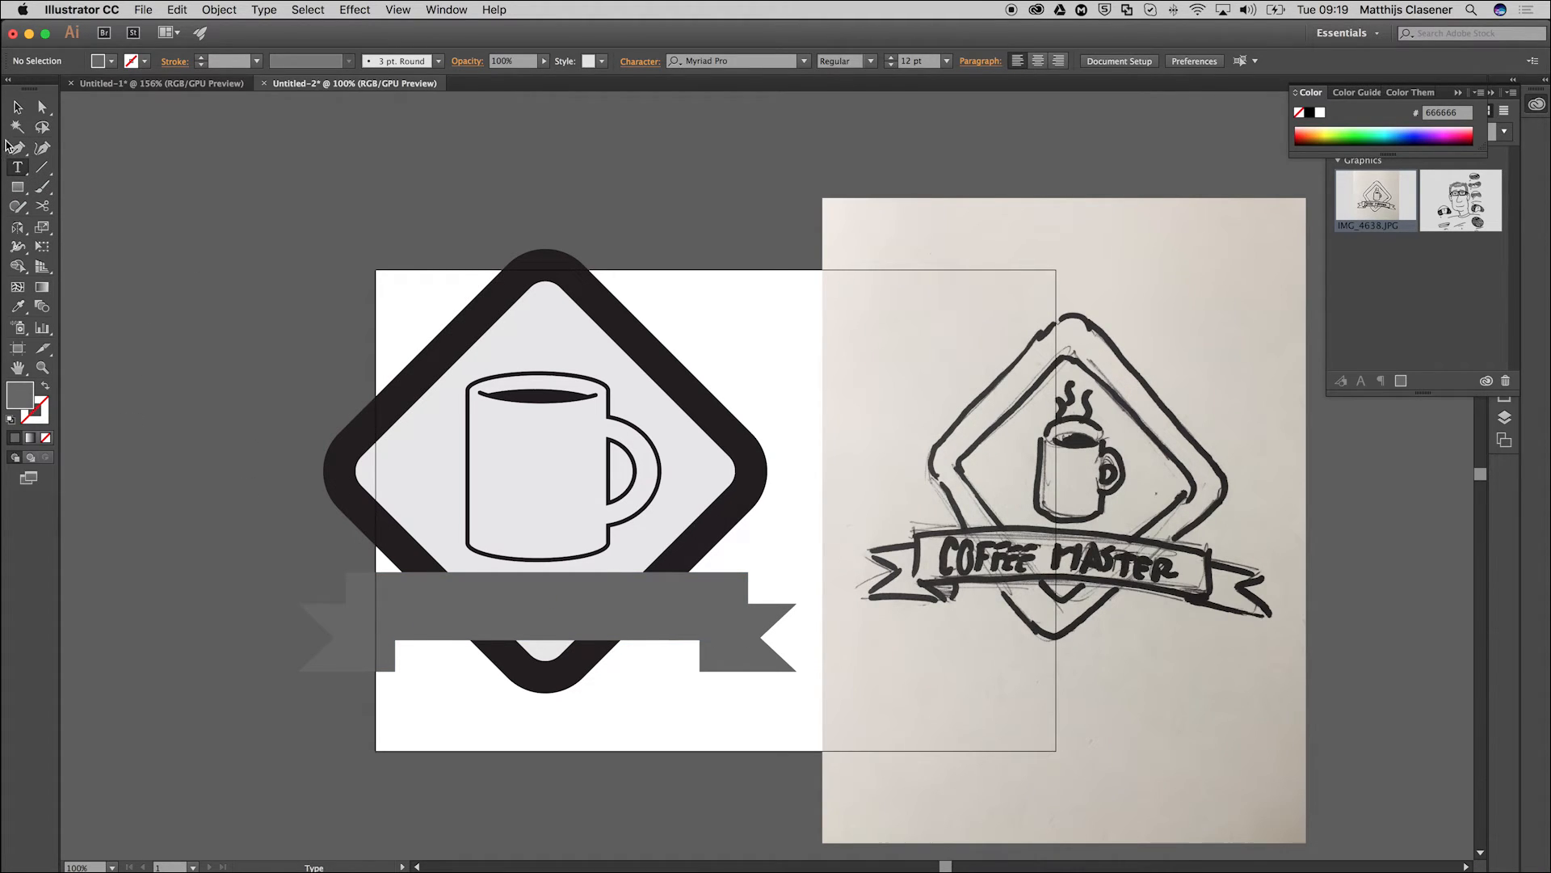
click(226, 278)
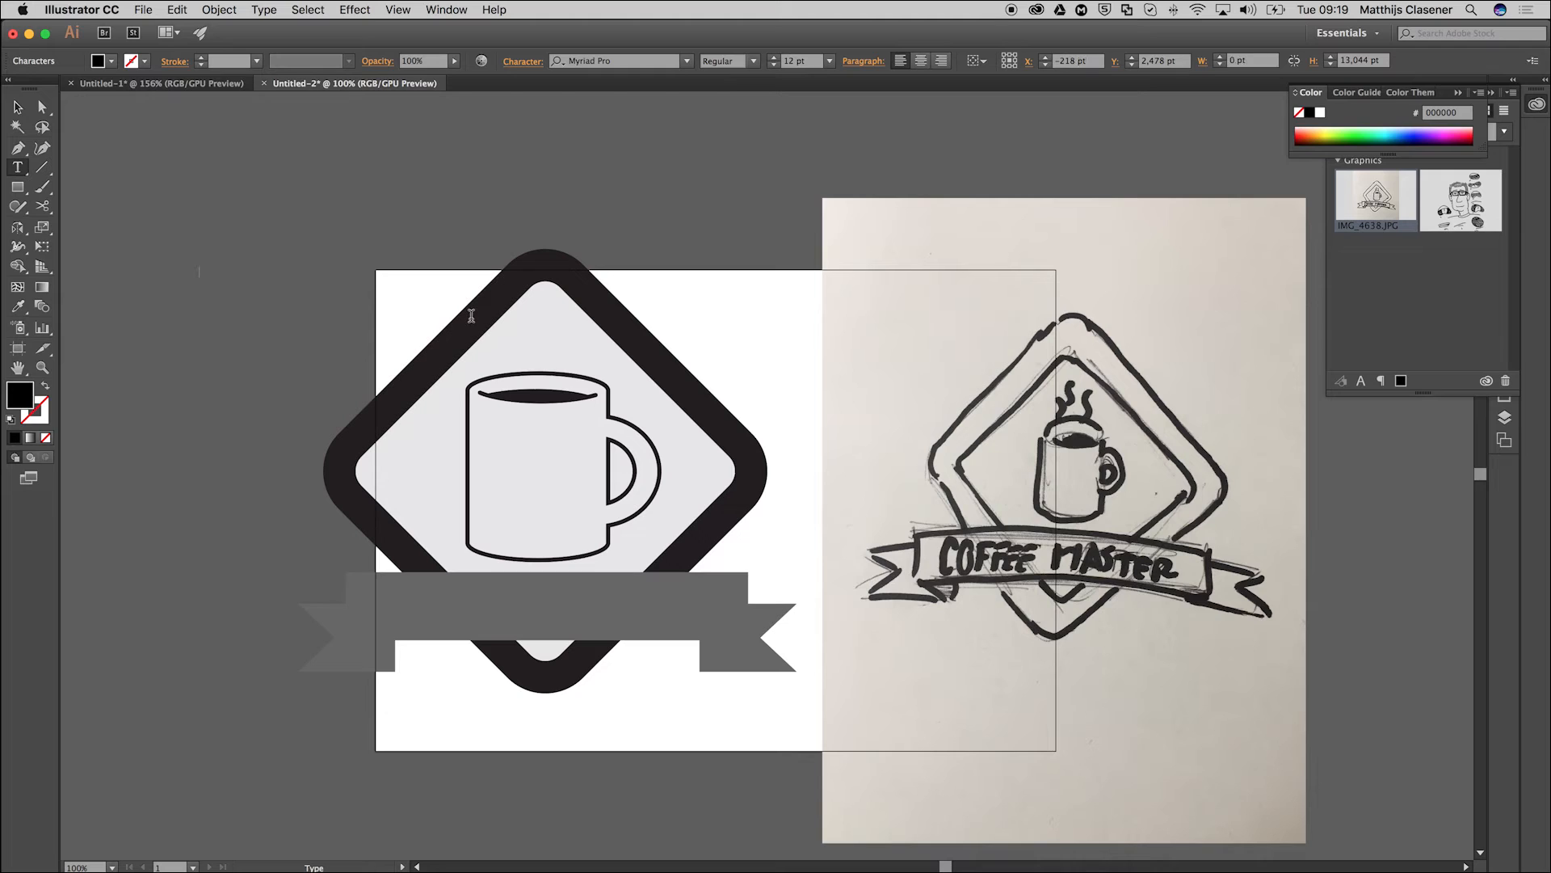
text(COFFEE MASTER)
click(17, 107)
drag(244, 269, 409, 622)
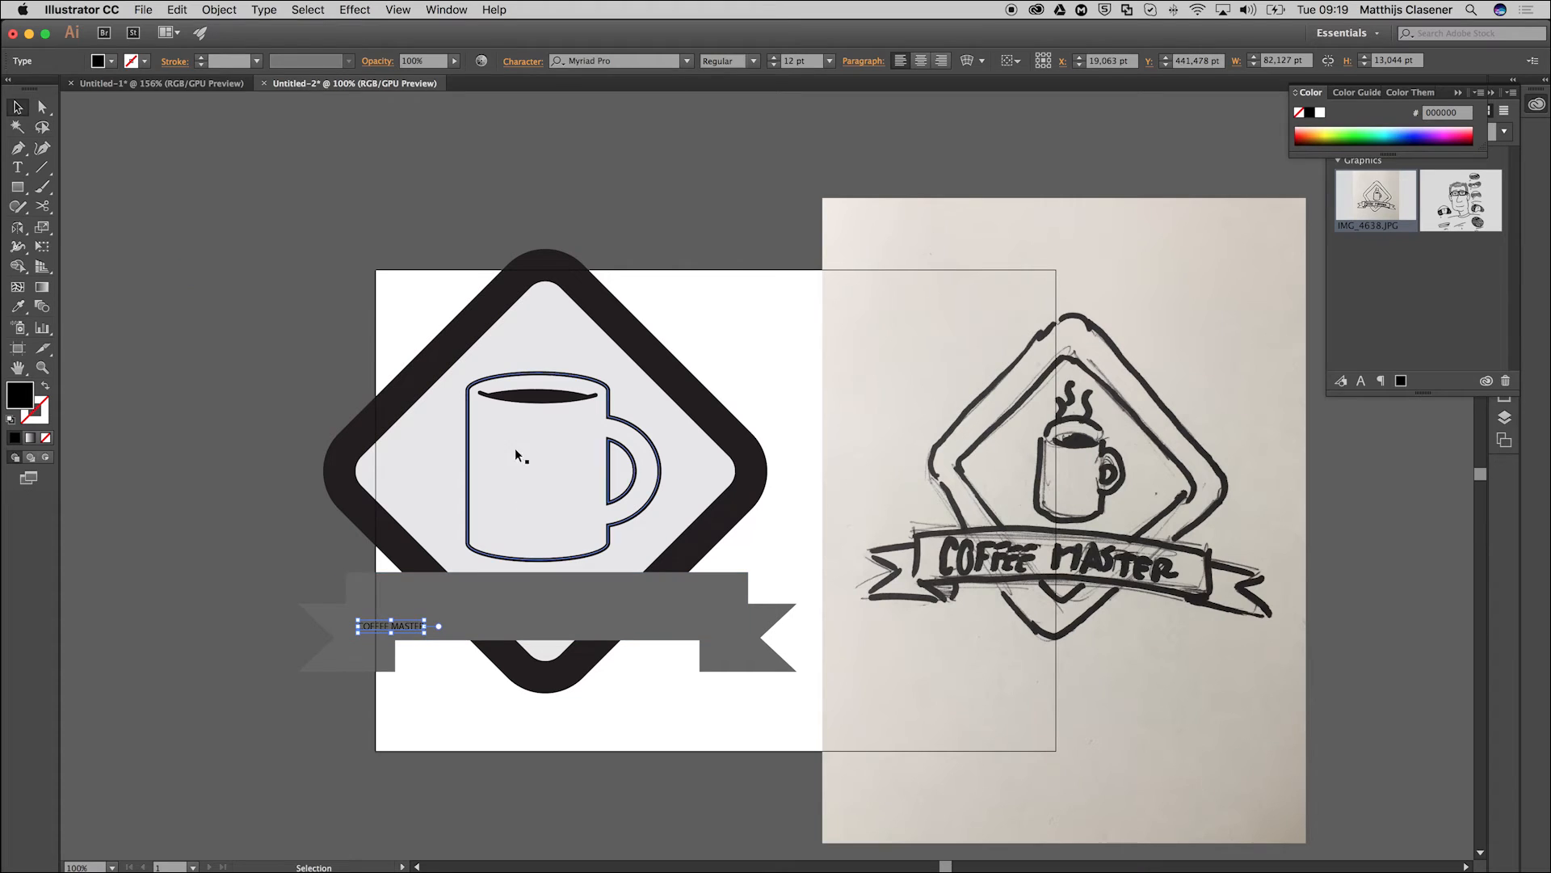
Set the COFFEE MASTER text to 24 pt Caecilia LT Std 85 Heavy.
click(16, 168)
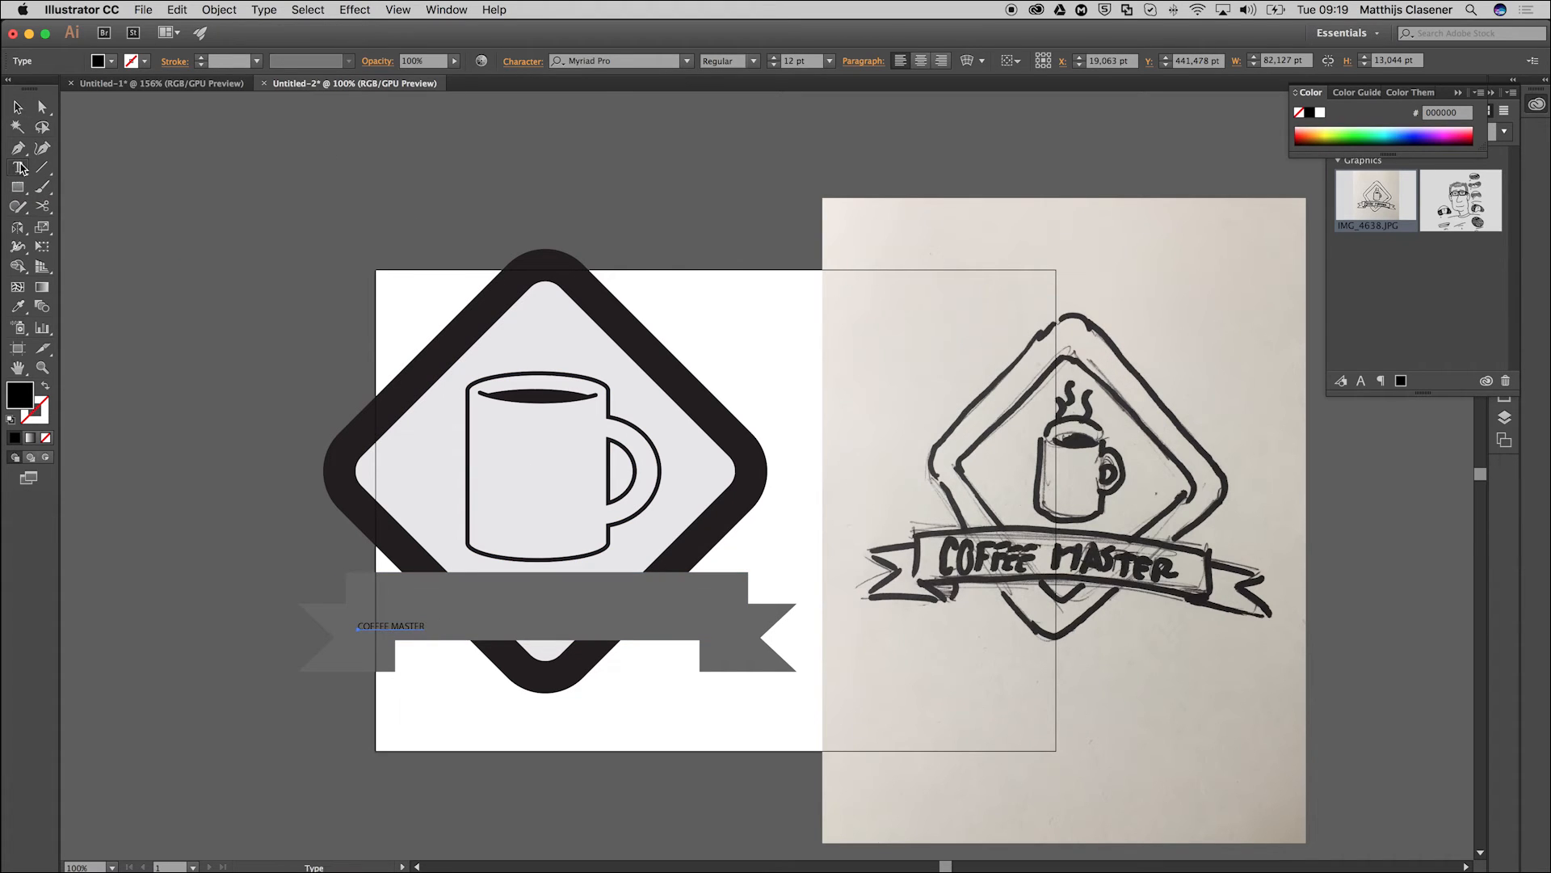
click(18, 107)
click(829, 63)
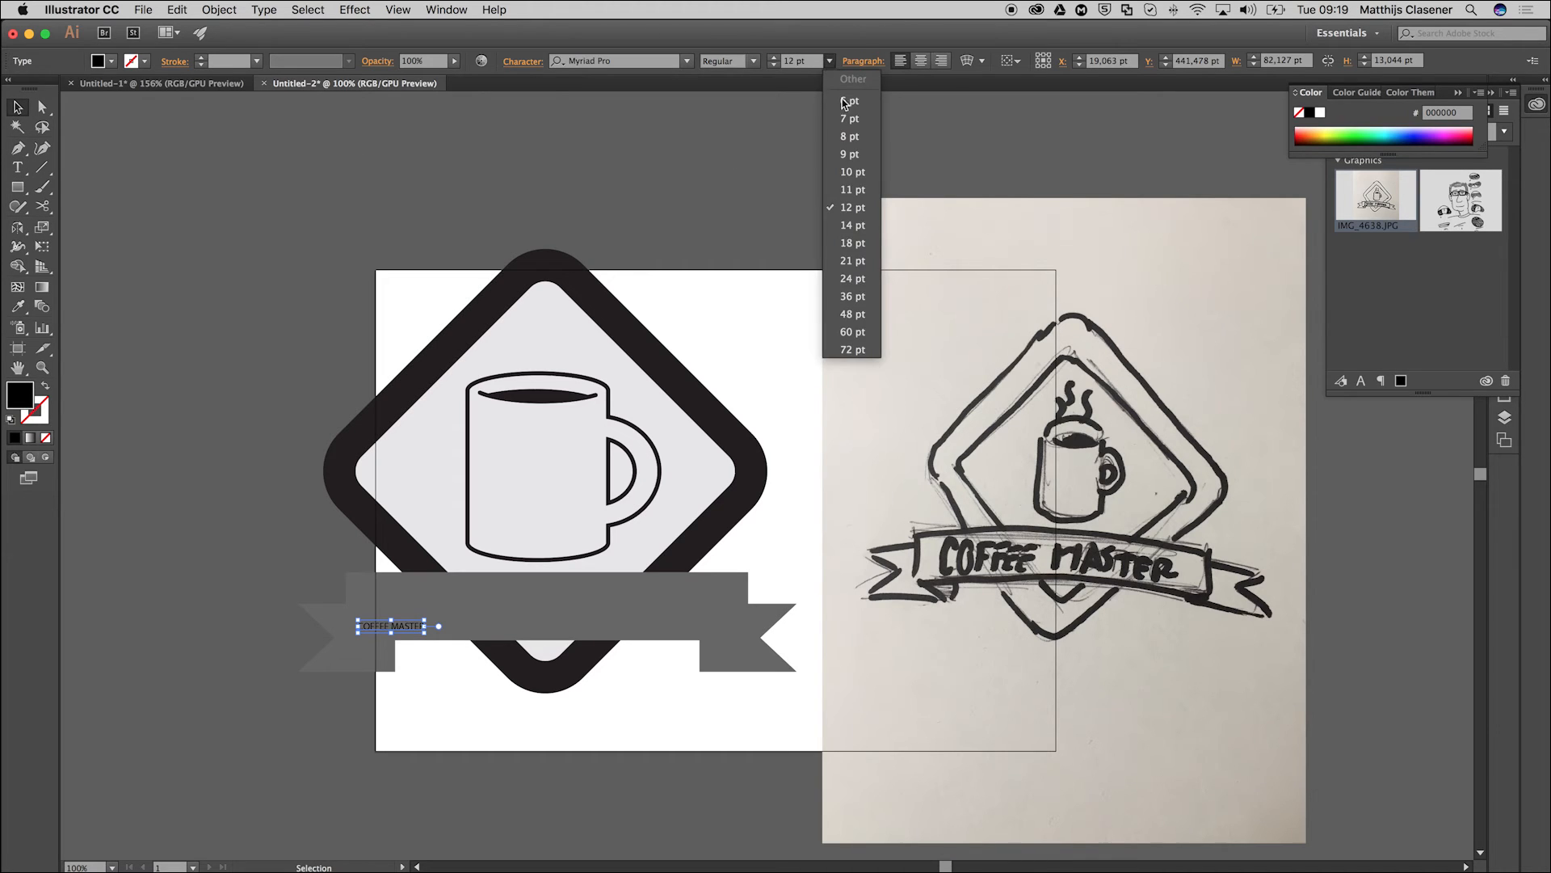
click(848, 278)
click(656, 61)
text(cae)
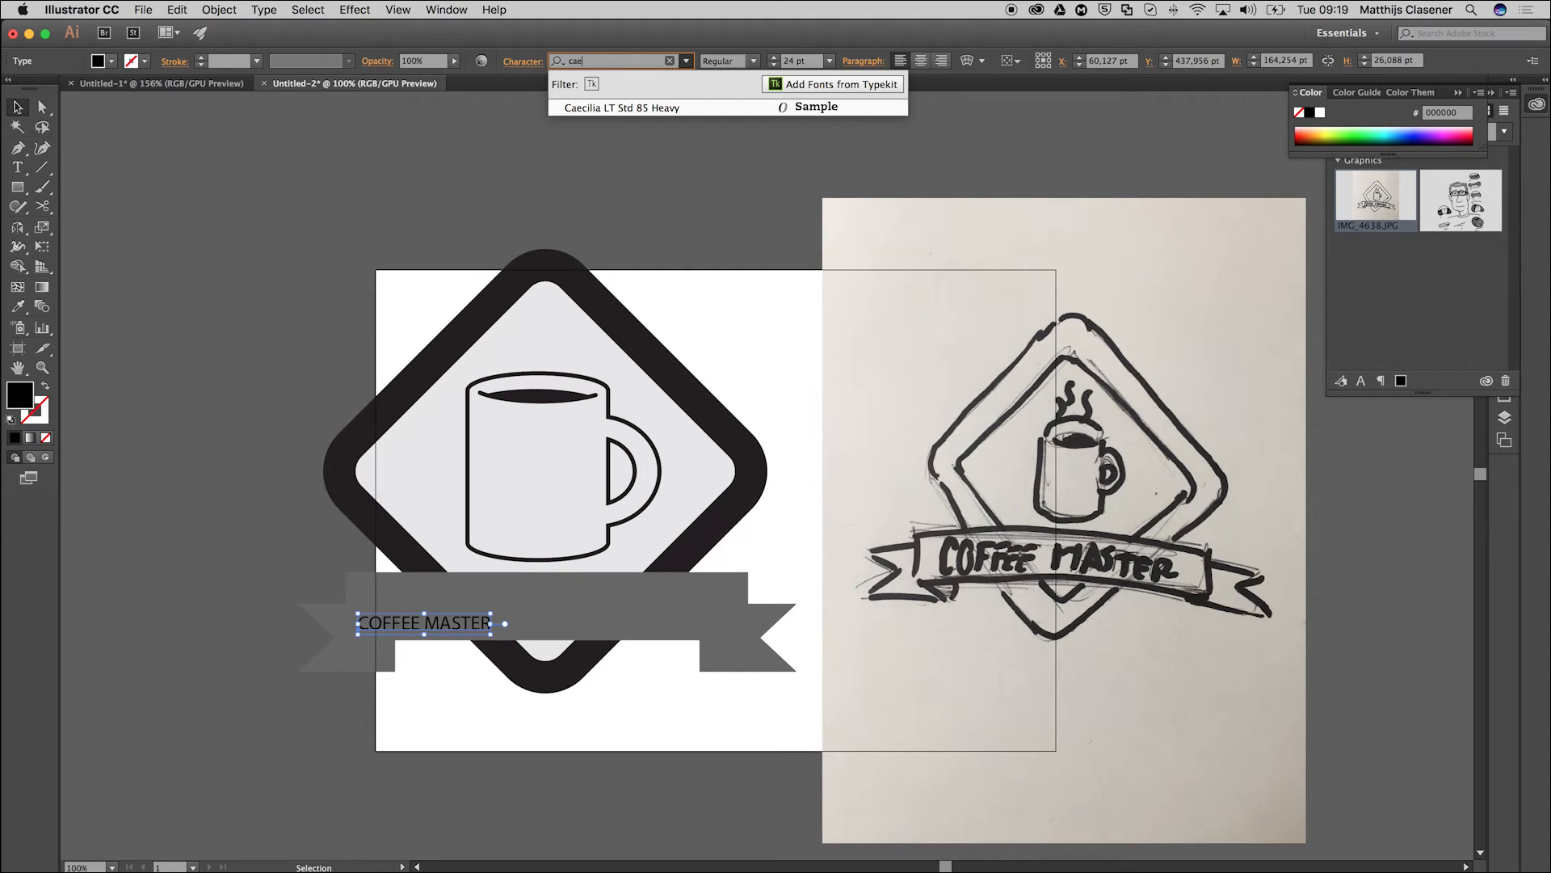
key(Return)
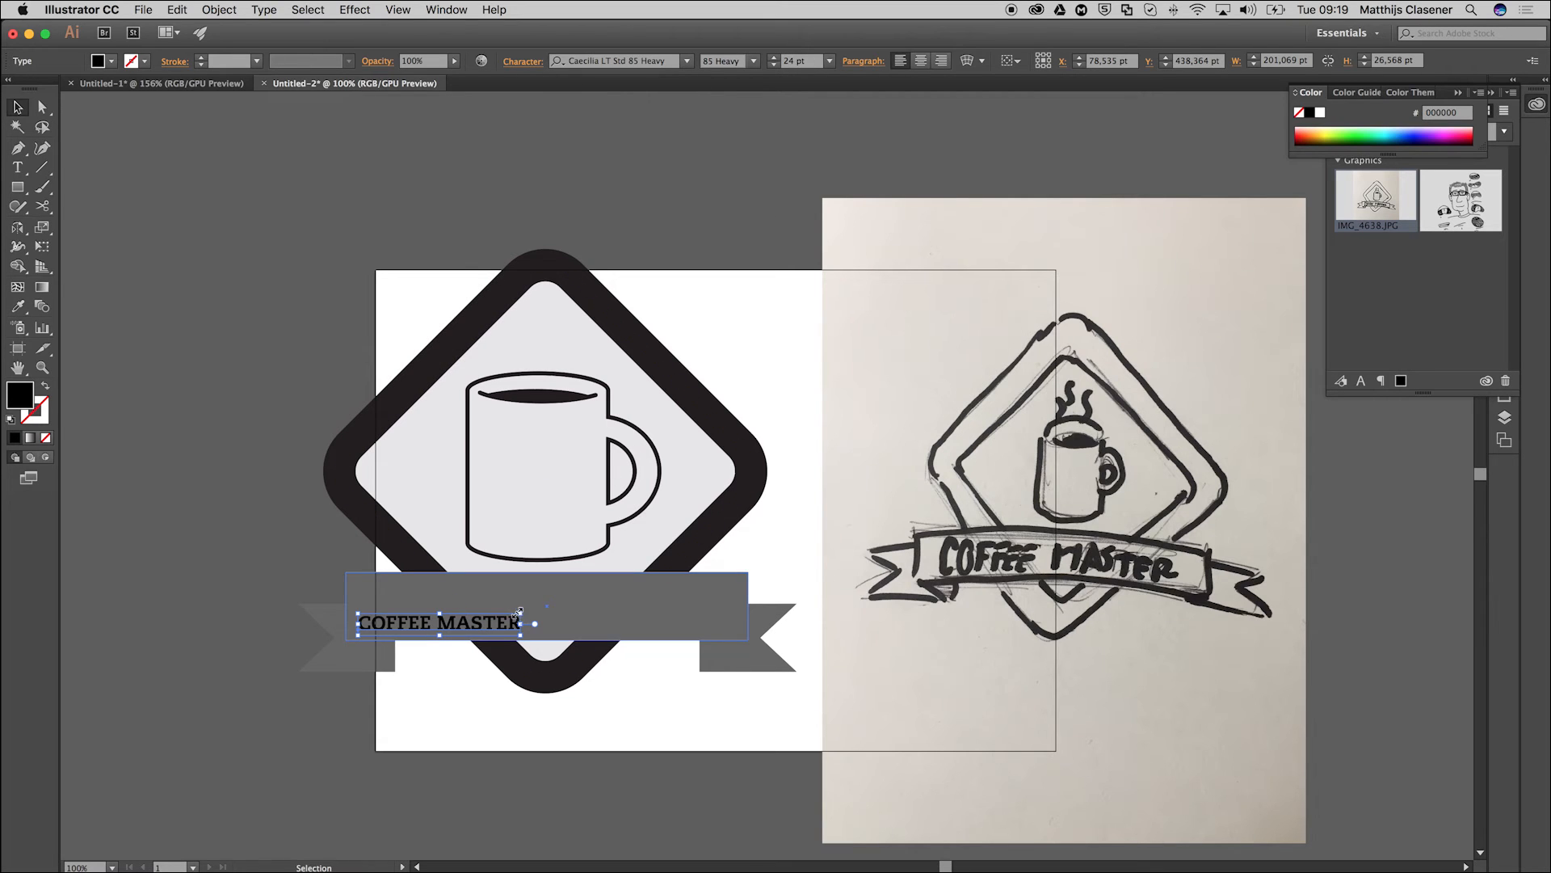
Scale the COFFEE MASTER text up to about 55.75 pt so it spans the banner, and fill it white.
drag(526, 609, 737, 544)
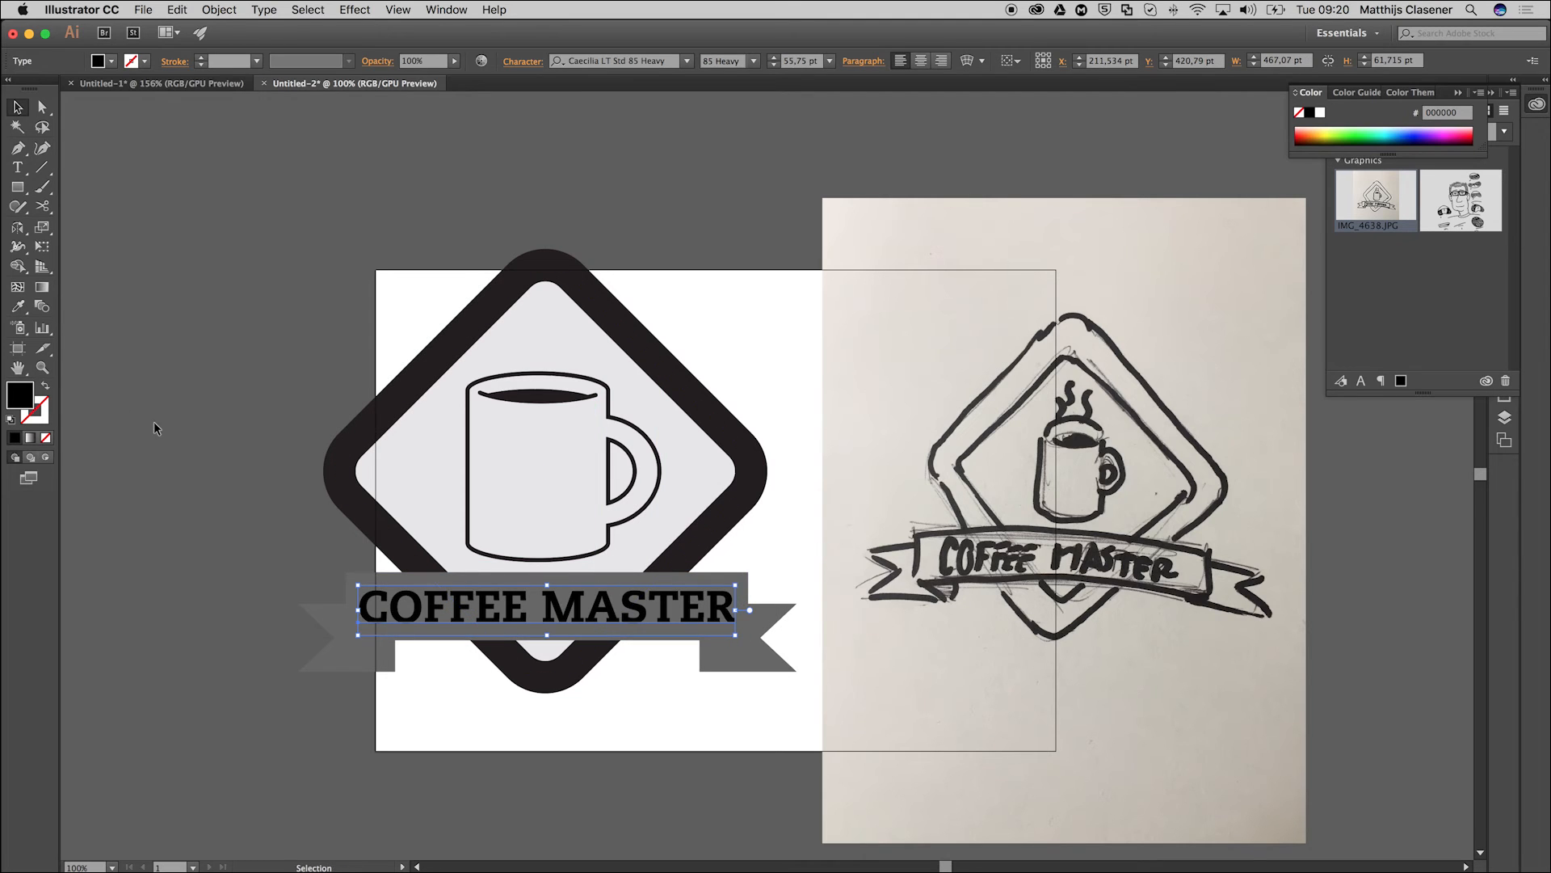
click(109, 62)
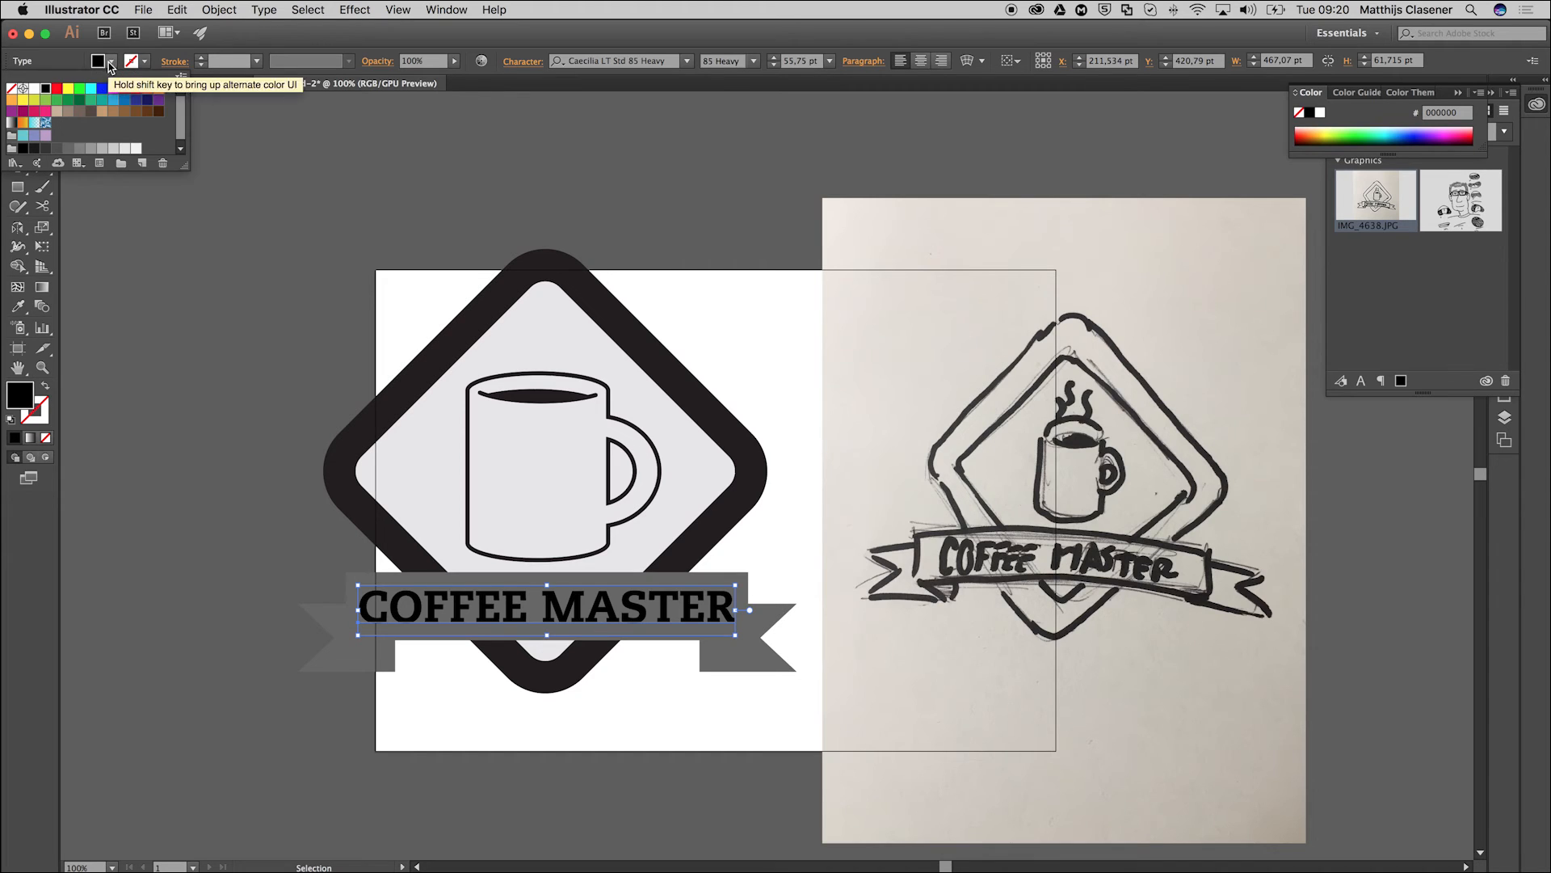
click(34, 88)
click(173, 255)
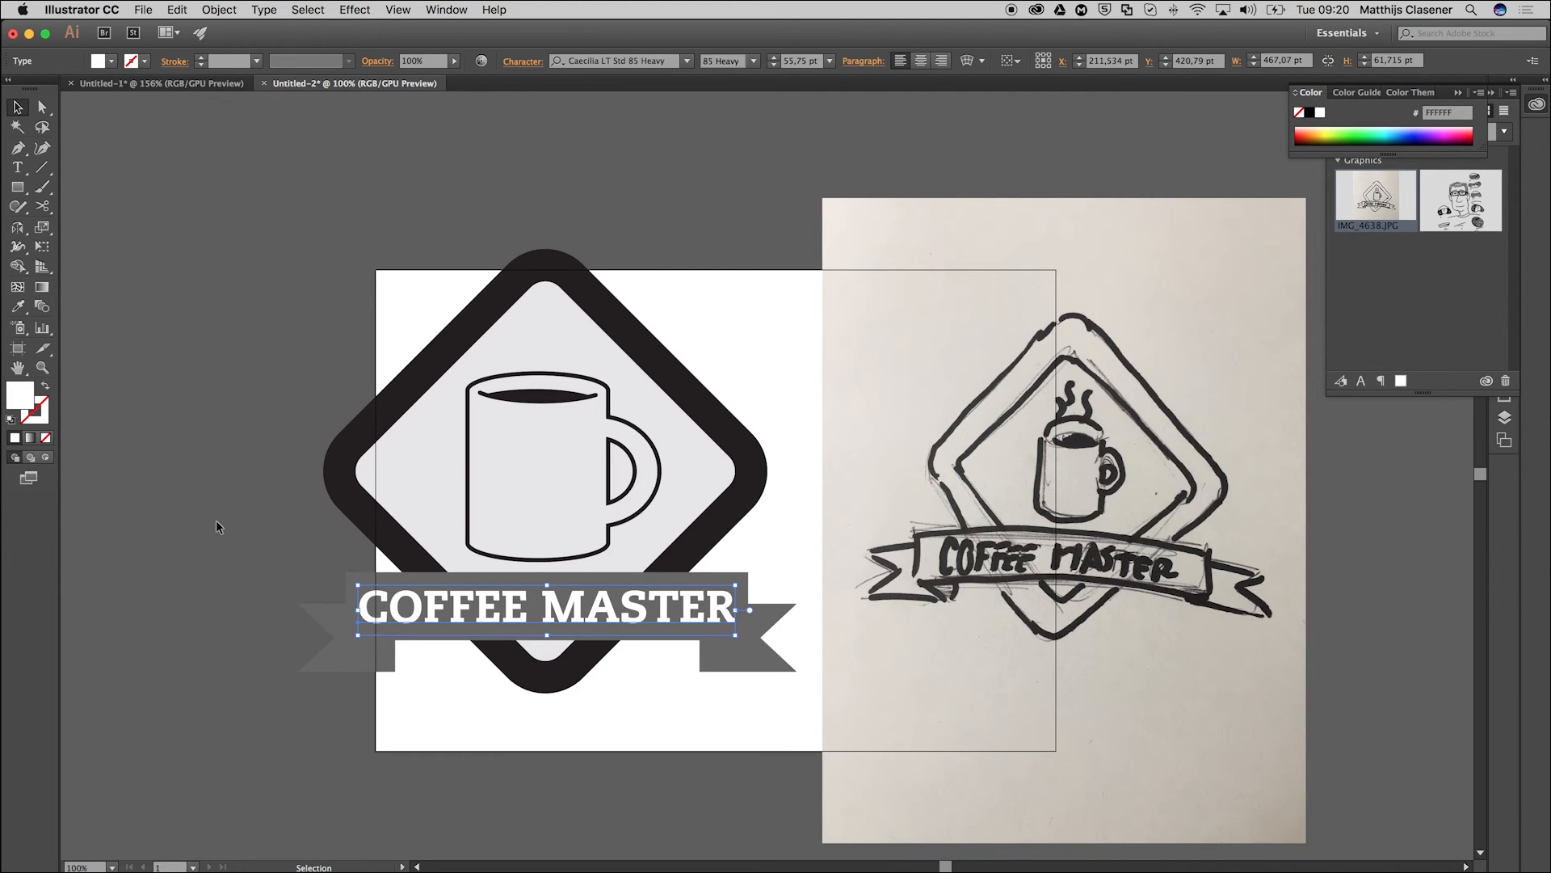
click(204, 254)
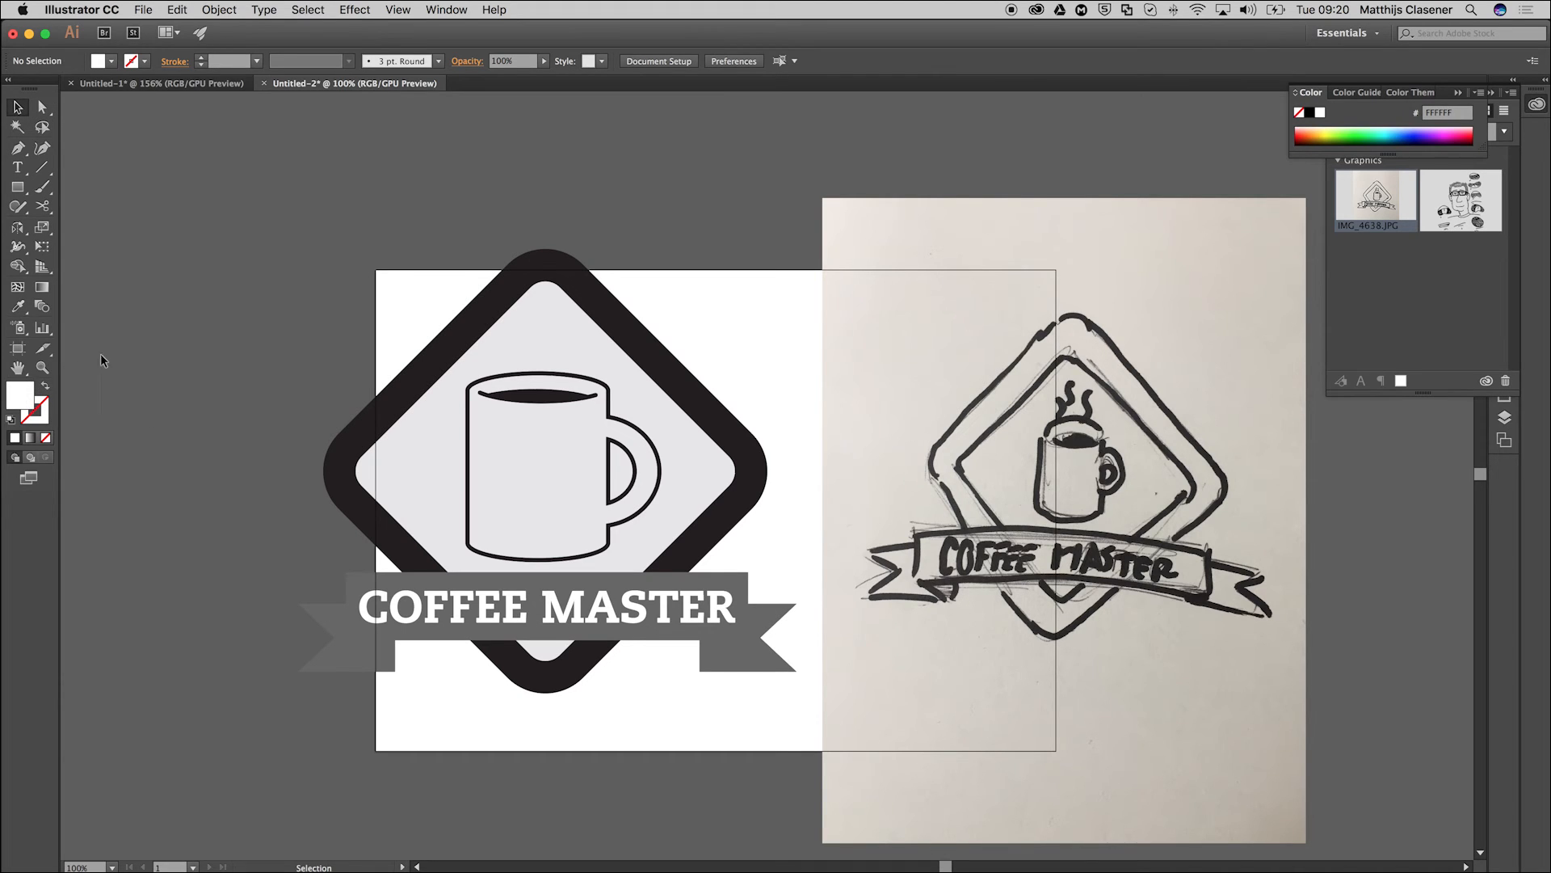
Draw a closed fold triangle about 61 pt wide with the Pen tool, joining the banner's lower left corner to the left ribbon tail.
click(50, 367)
click(244, 568)
click(1006, 604)
click(821, 527)
click(789, 486)
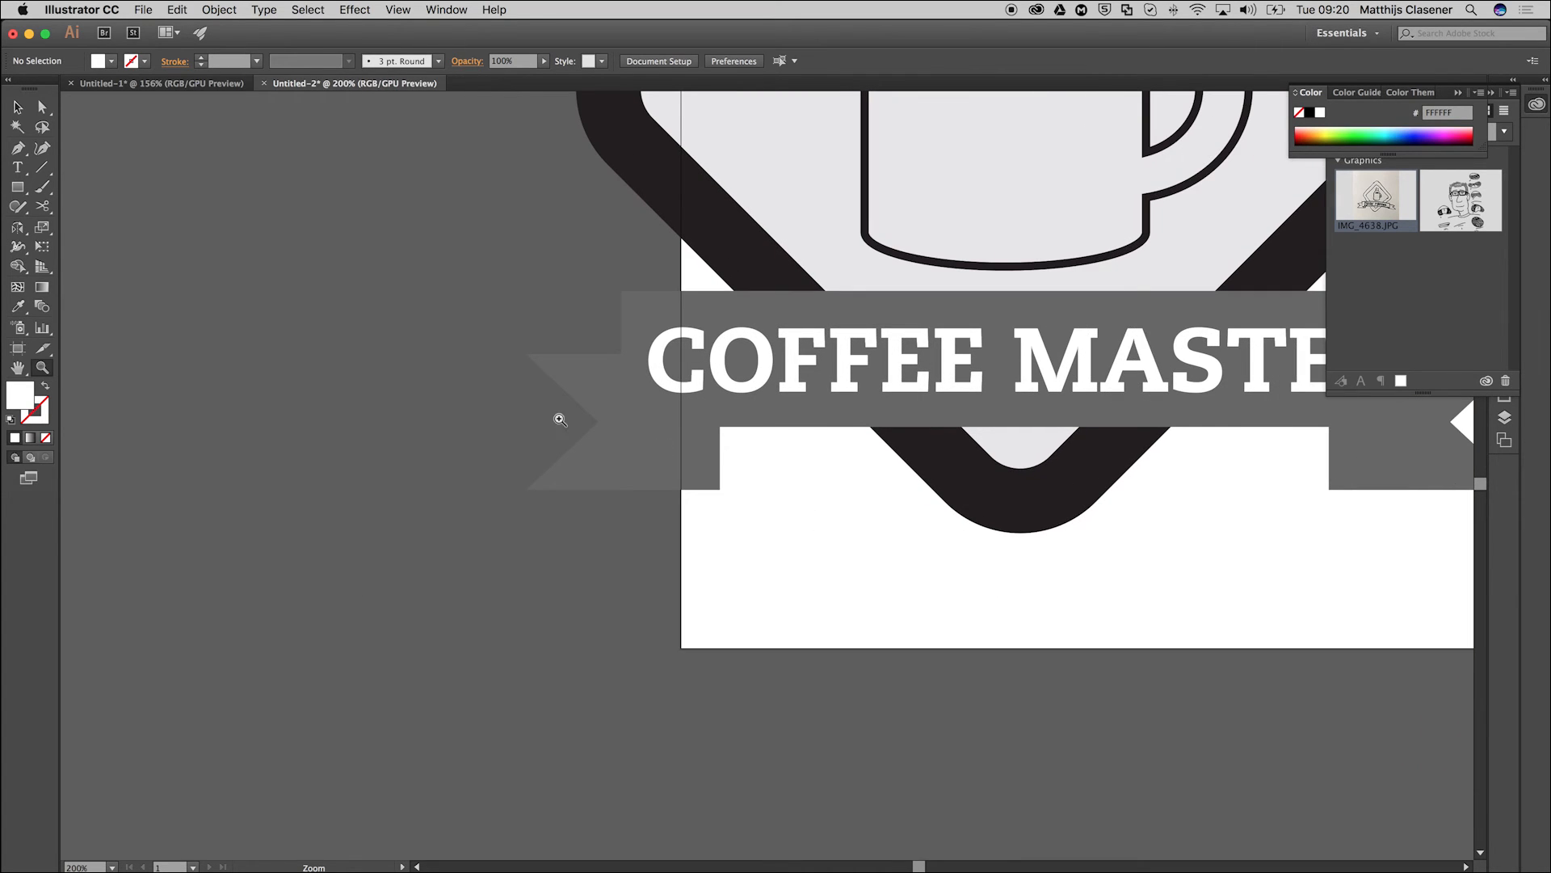
click(18, 148)
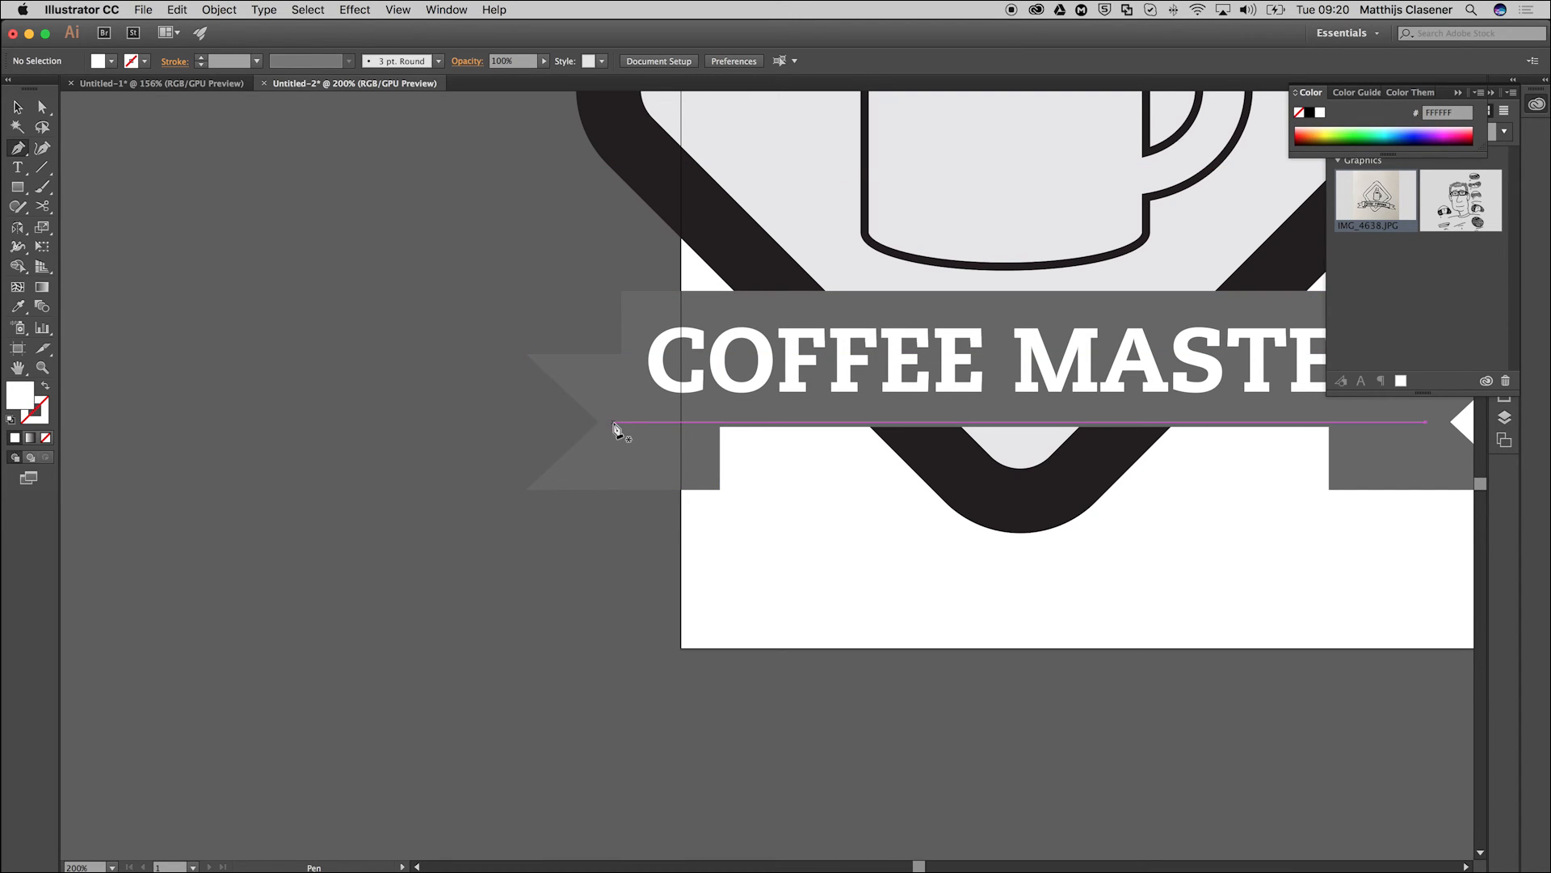
click(720, 427)
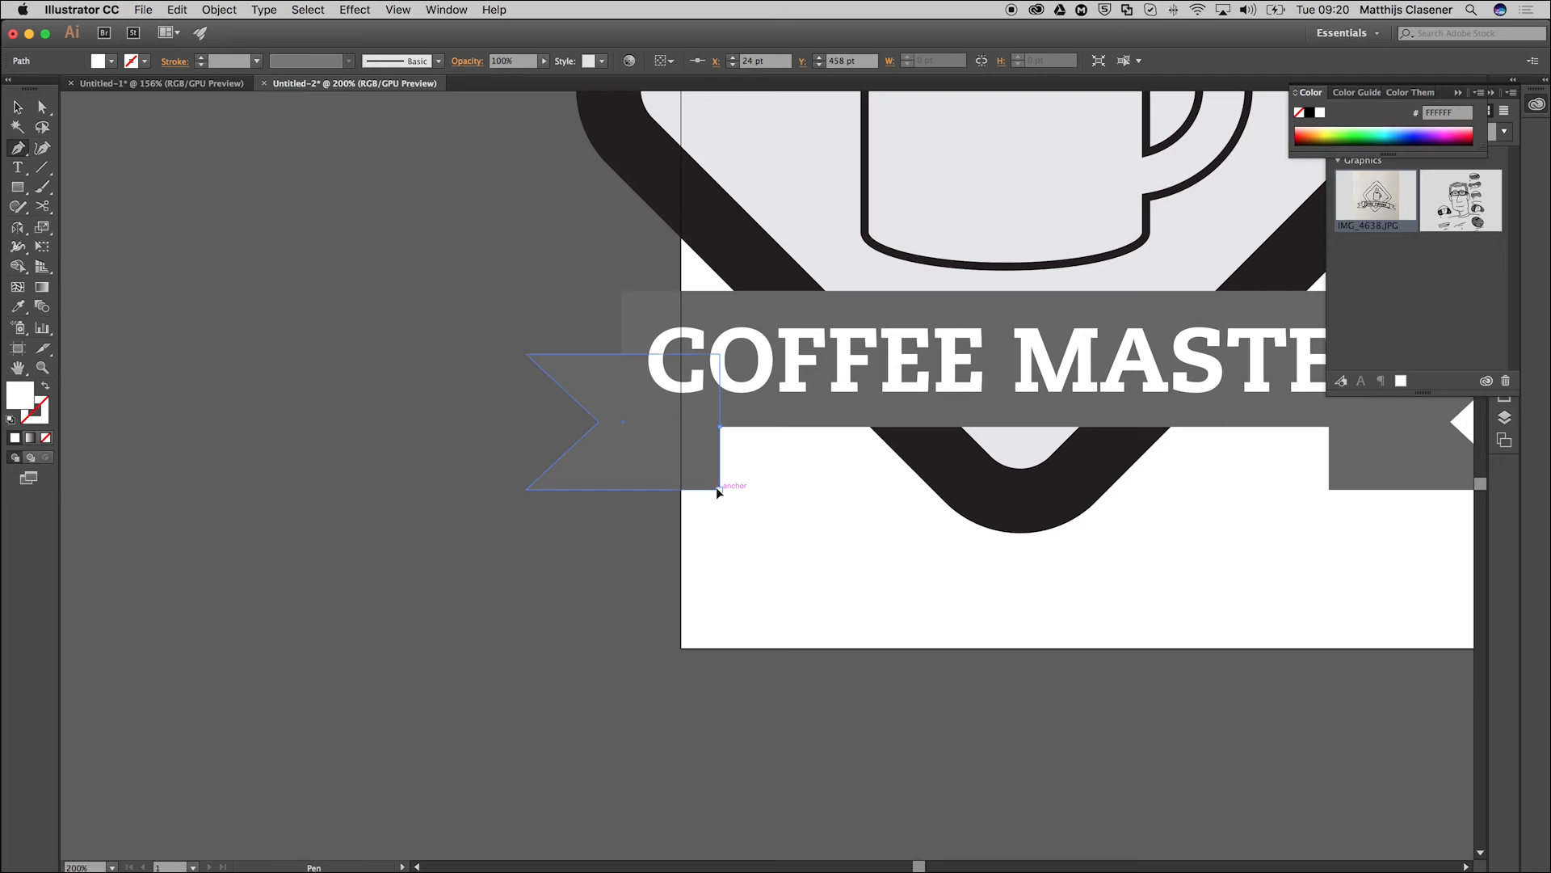
click(720, 489)
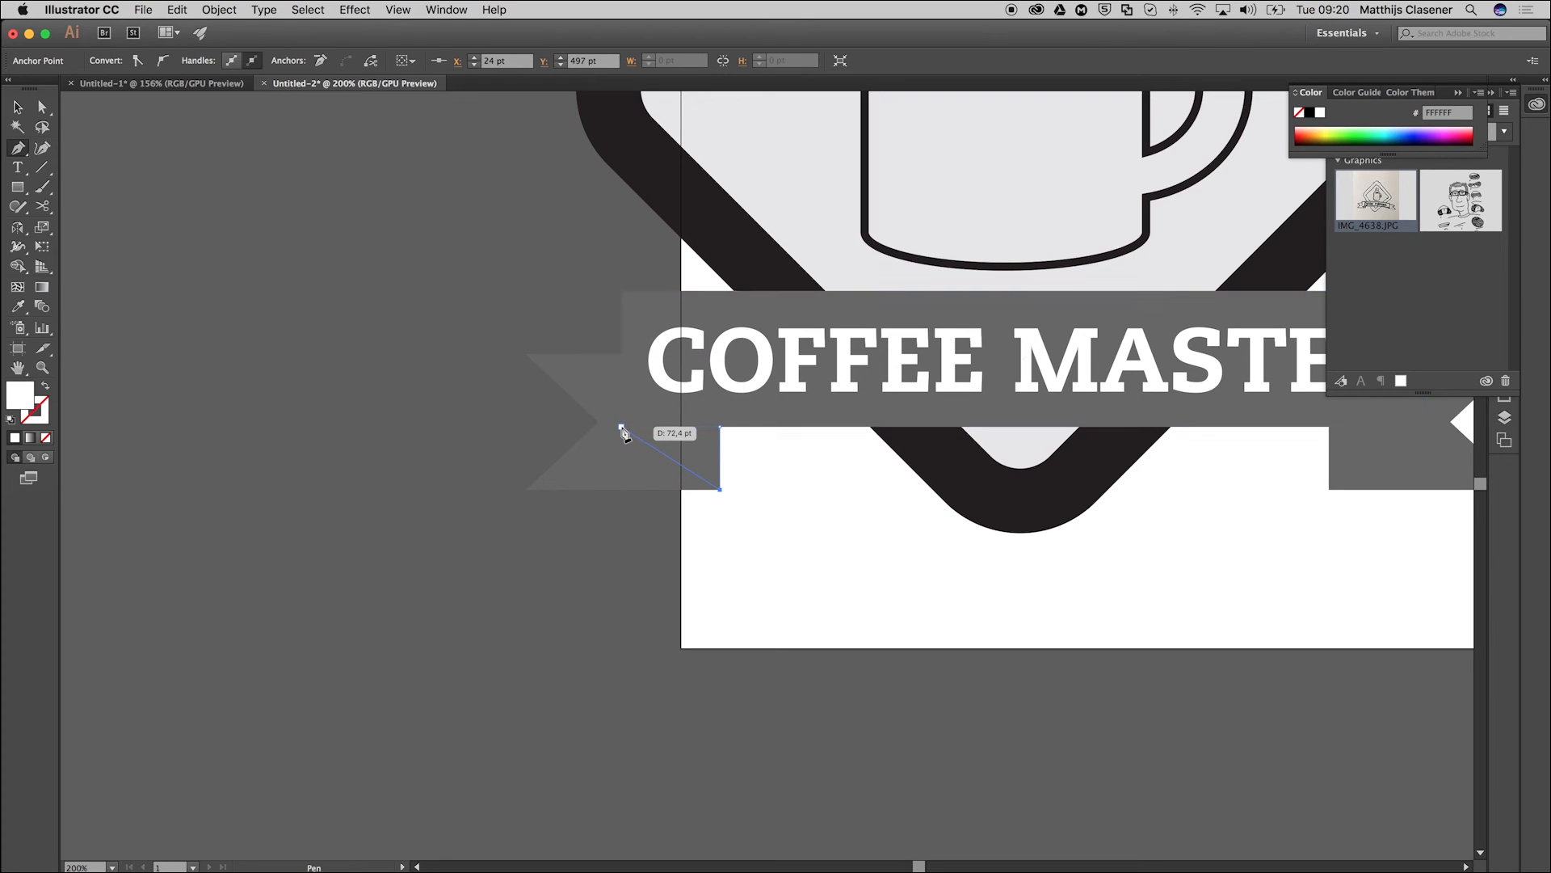
click(622, 427)
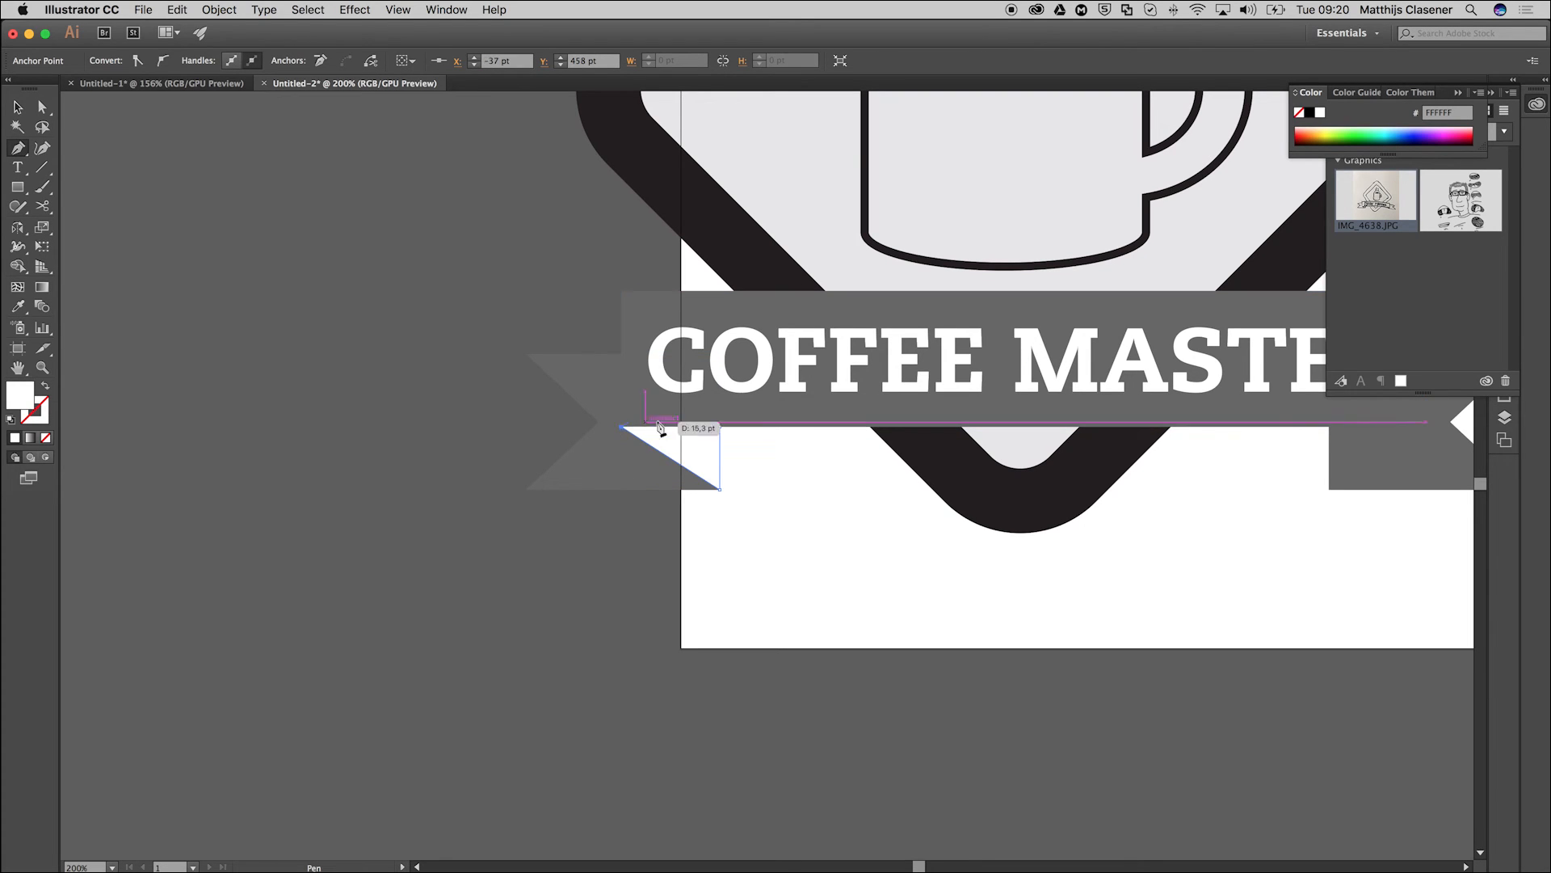
click(718, 433)
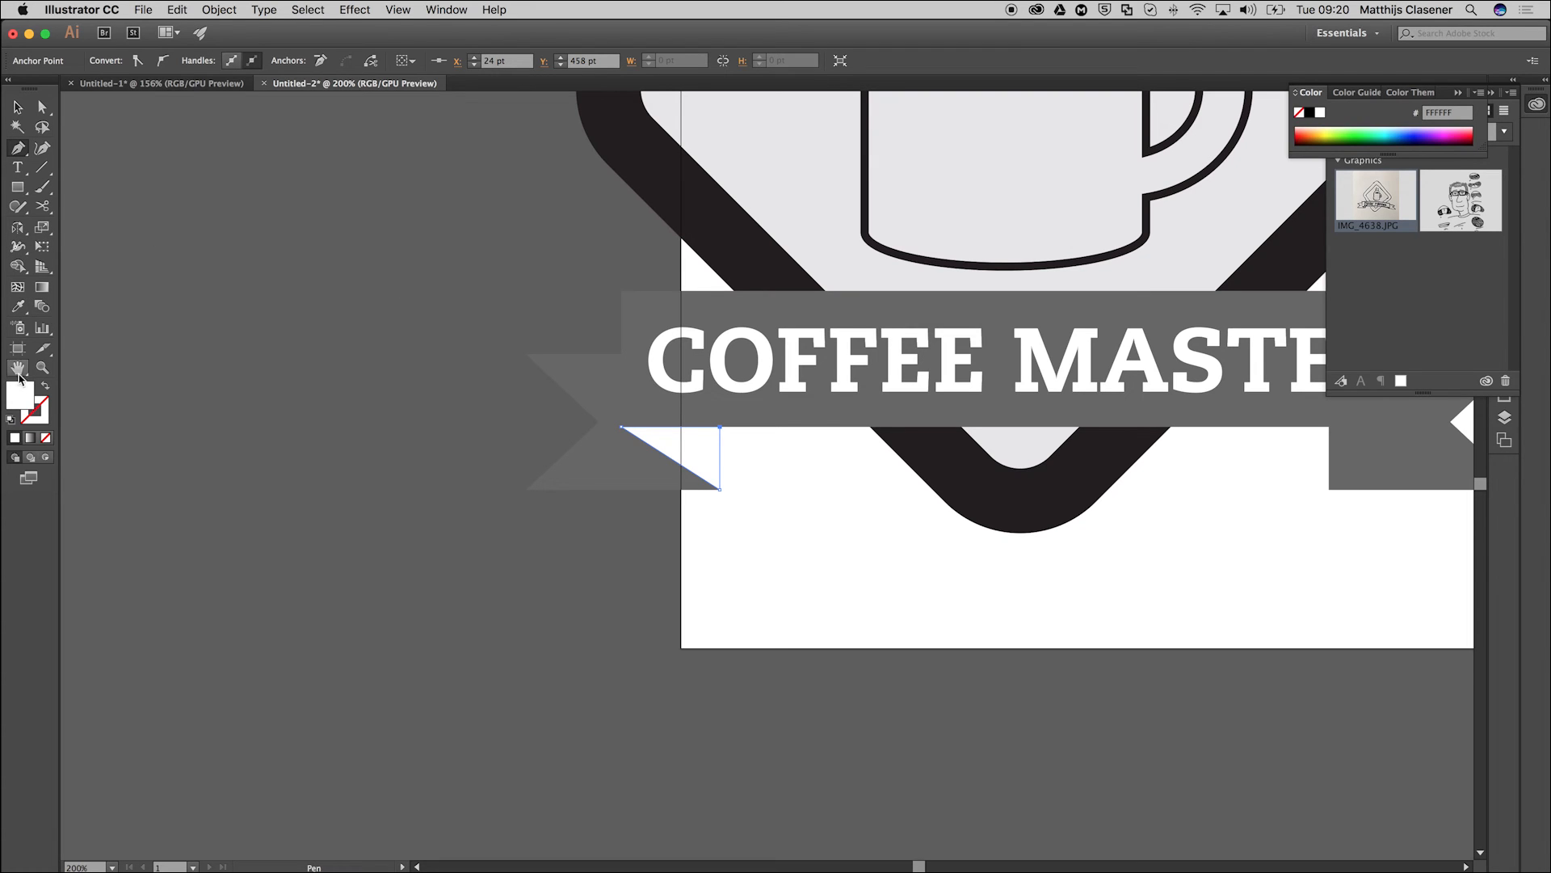
Fill the fold triangle with light grey CCCCCC and deselect it.
double_click(18, 402)
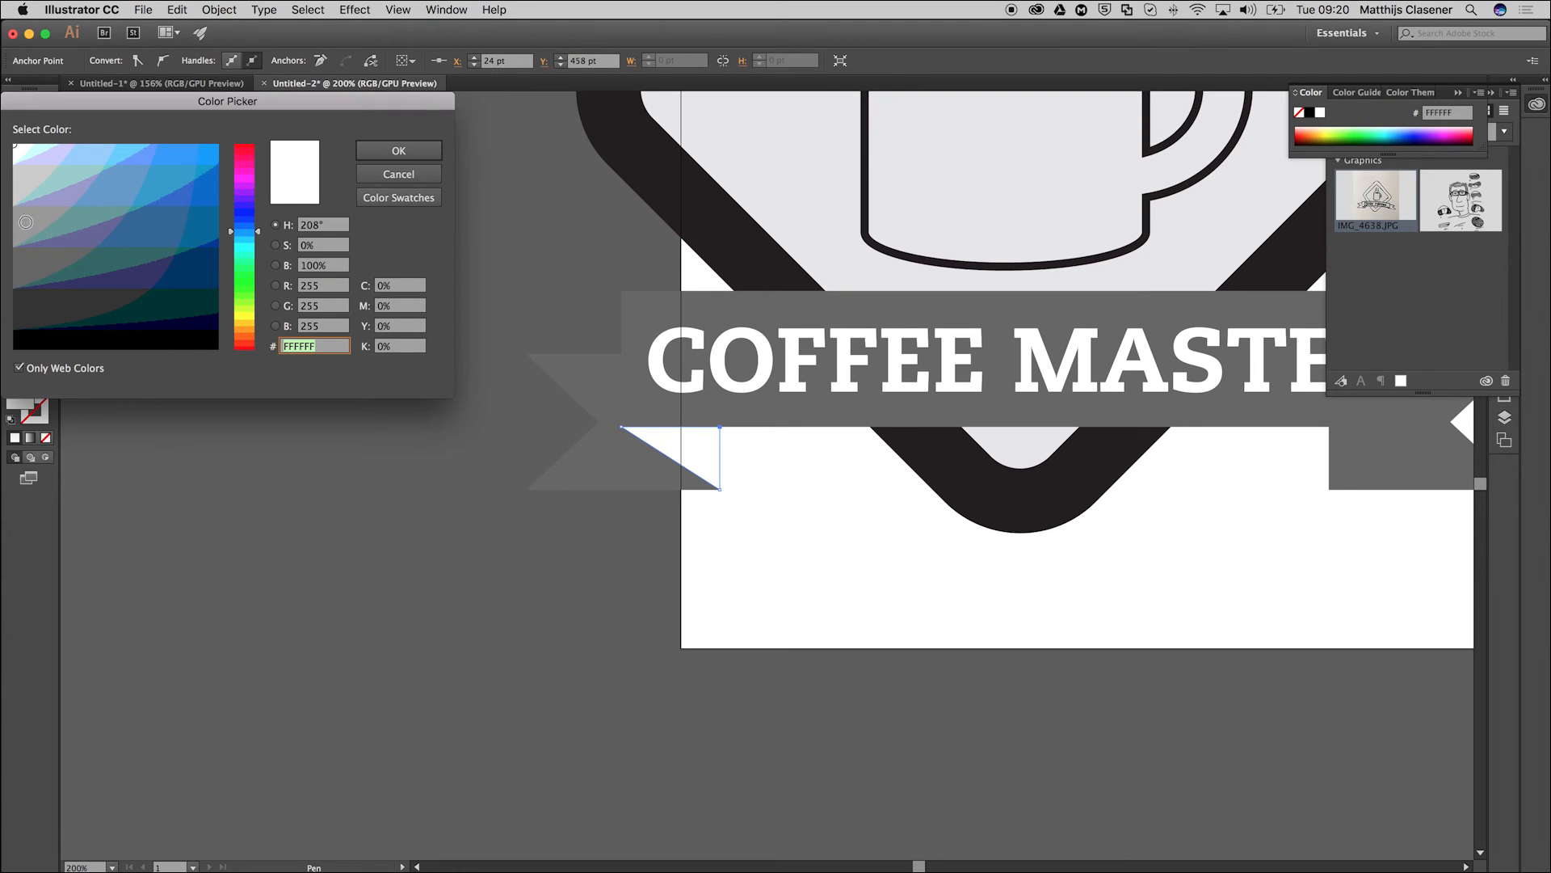
click(25, 185)
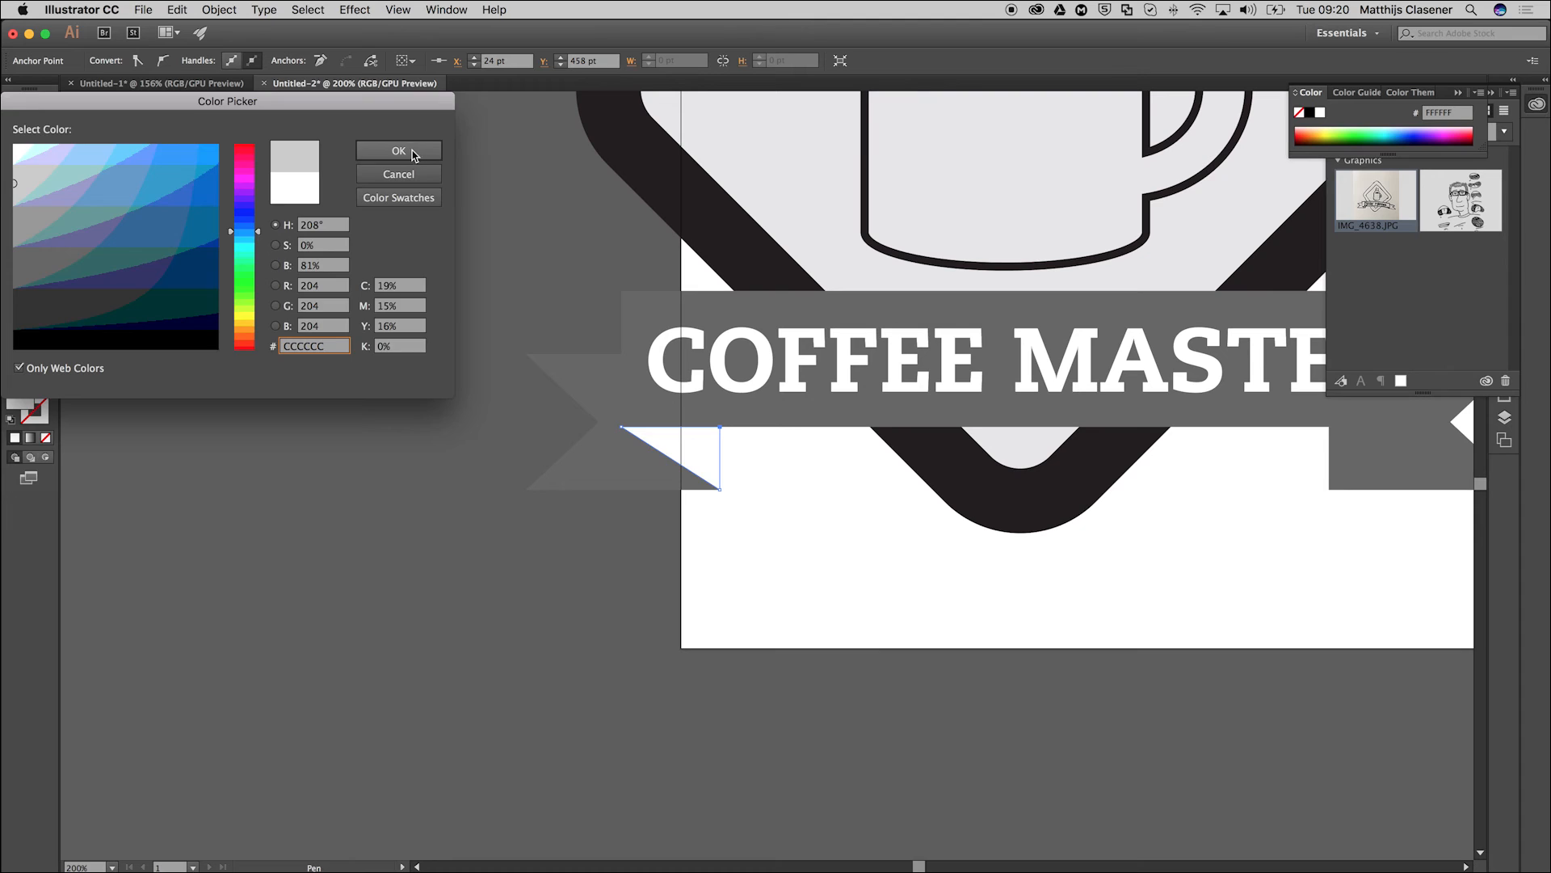
click(399, 150)
click(18, 106)
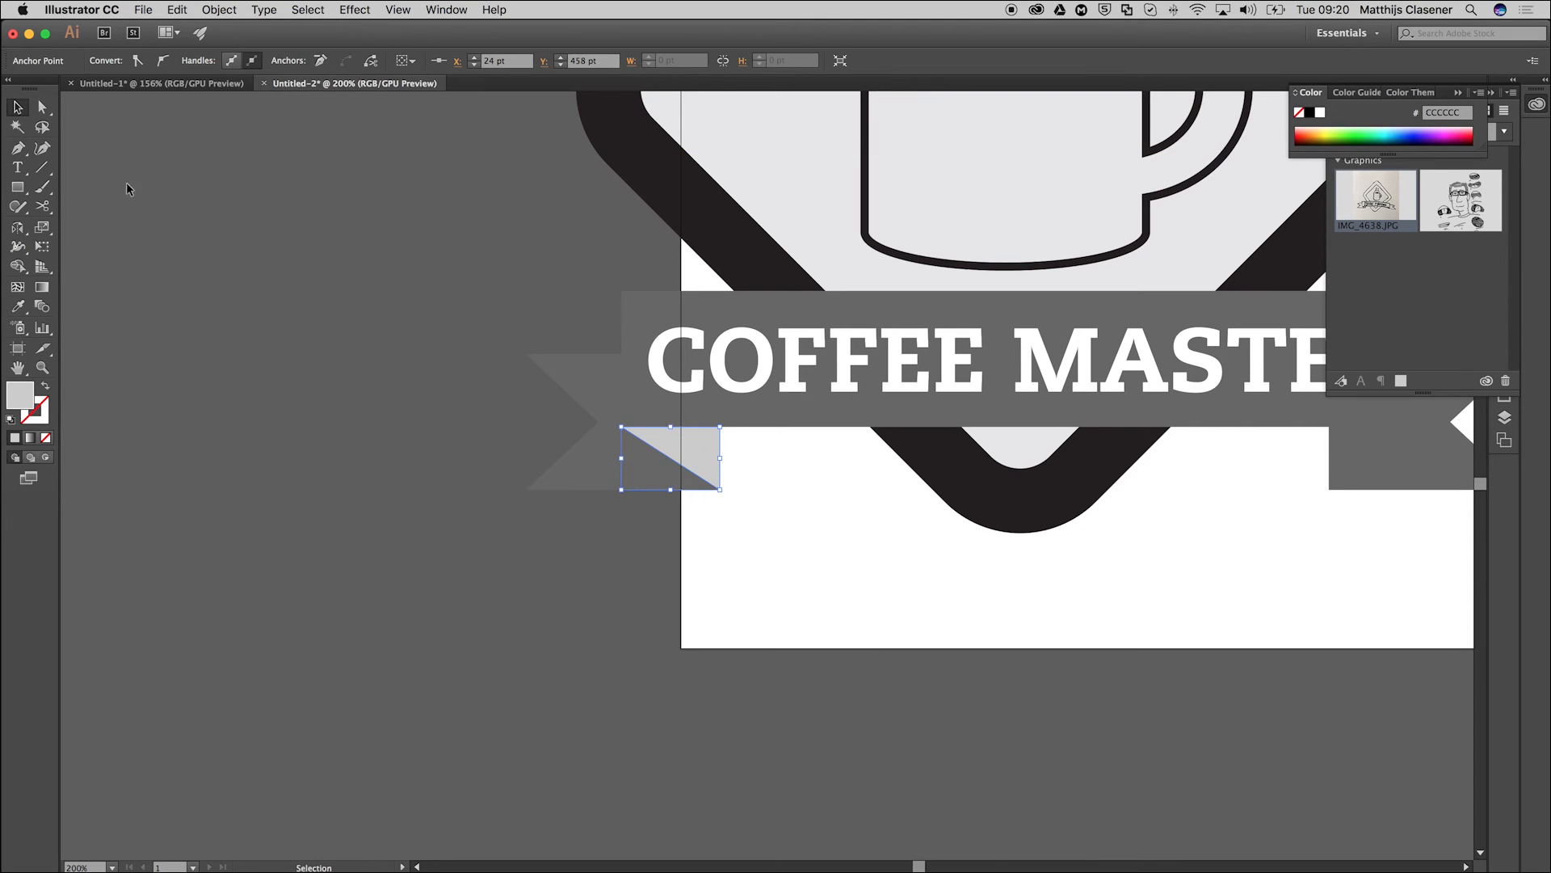
click(471, 361)
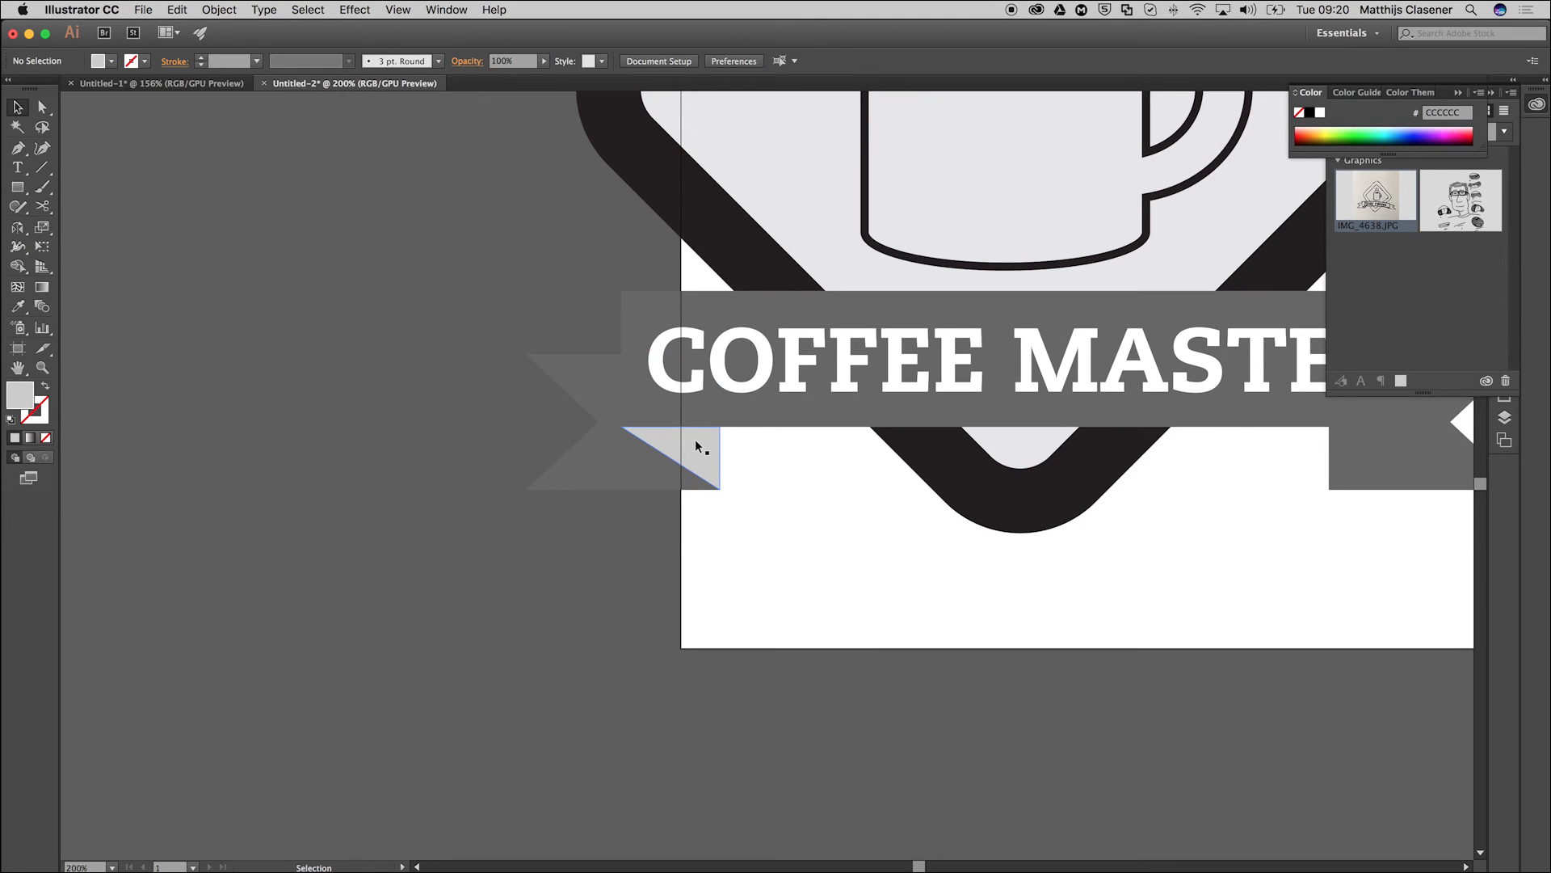
Place a mirrored copy of the fold triangle on the right ribbon tail and align its upper edge with the banner's lower edge.
drag(682, 442, 1263, 490)
key(space)
drag(1341, 596, 730, 589)
drag(644, 500, 709, 493)
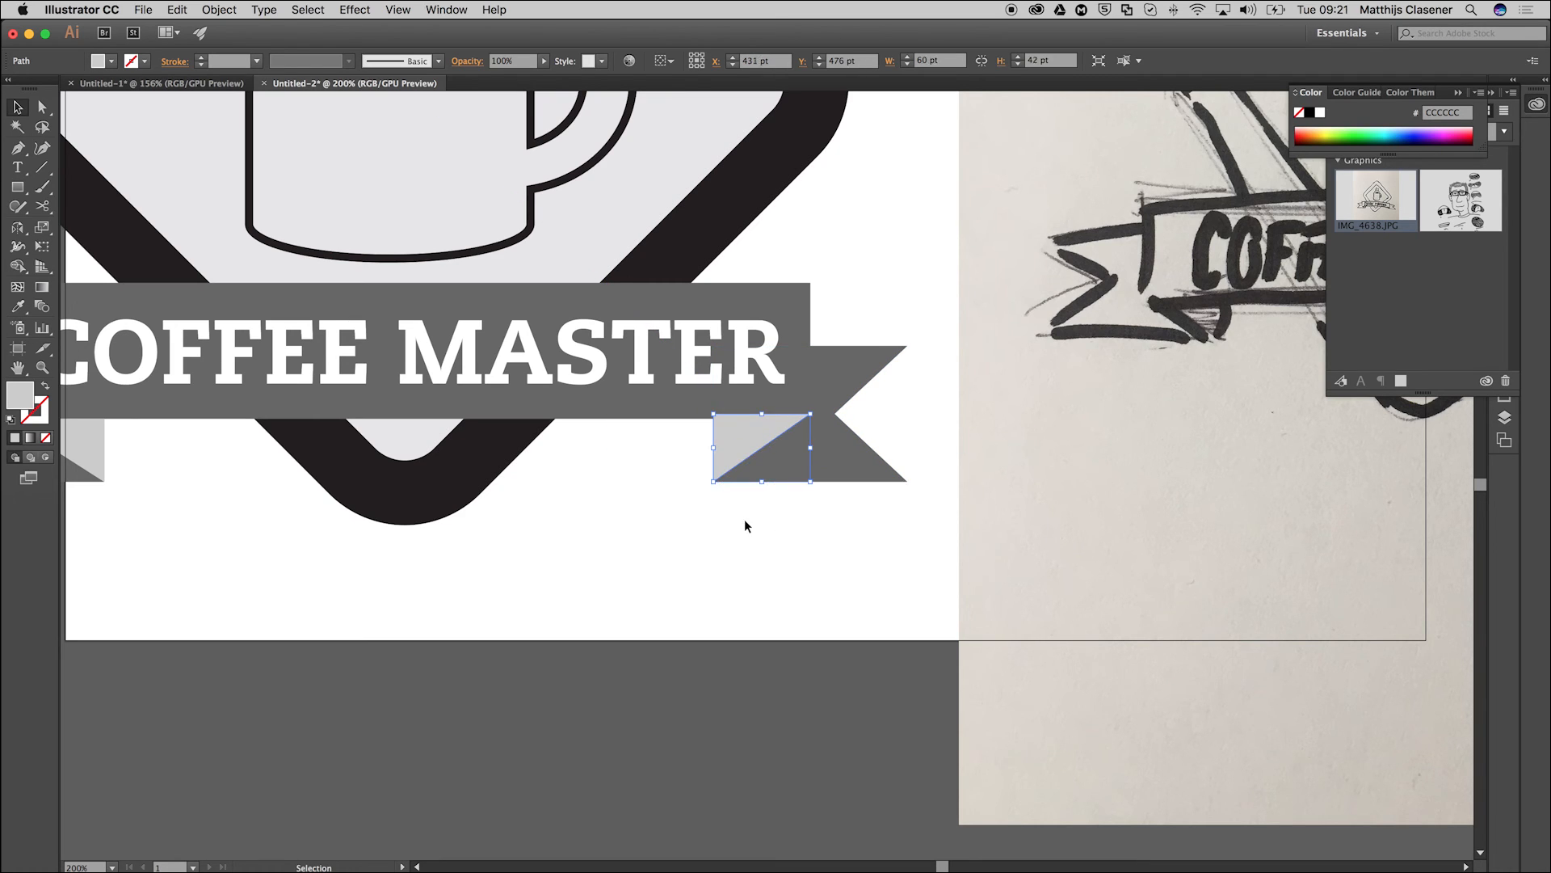
click(745, 521)
click(752, 436)
drag(766, 415, 764, 419)
click(637, 477)
Draw an open zigzag steam line of four anchor points with the Pen tool, rising from the coffee surface above the mug.
key(a)
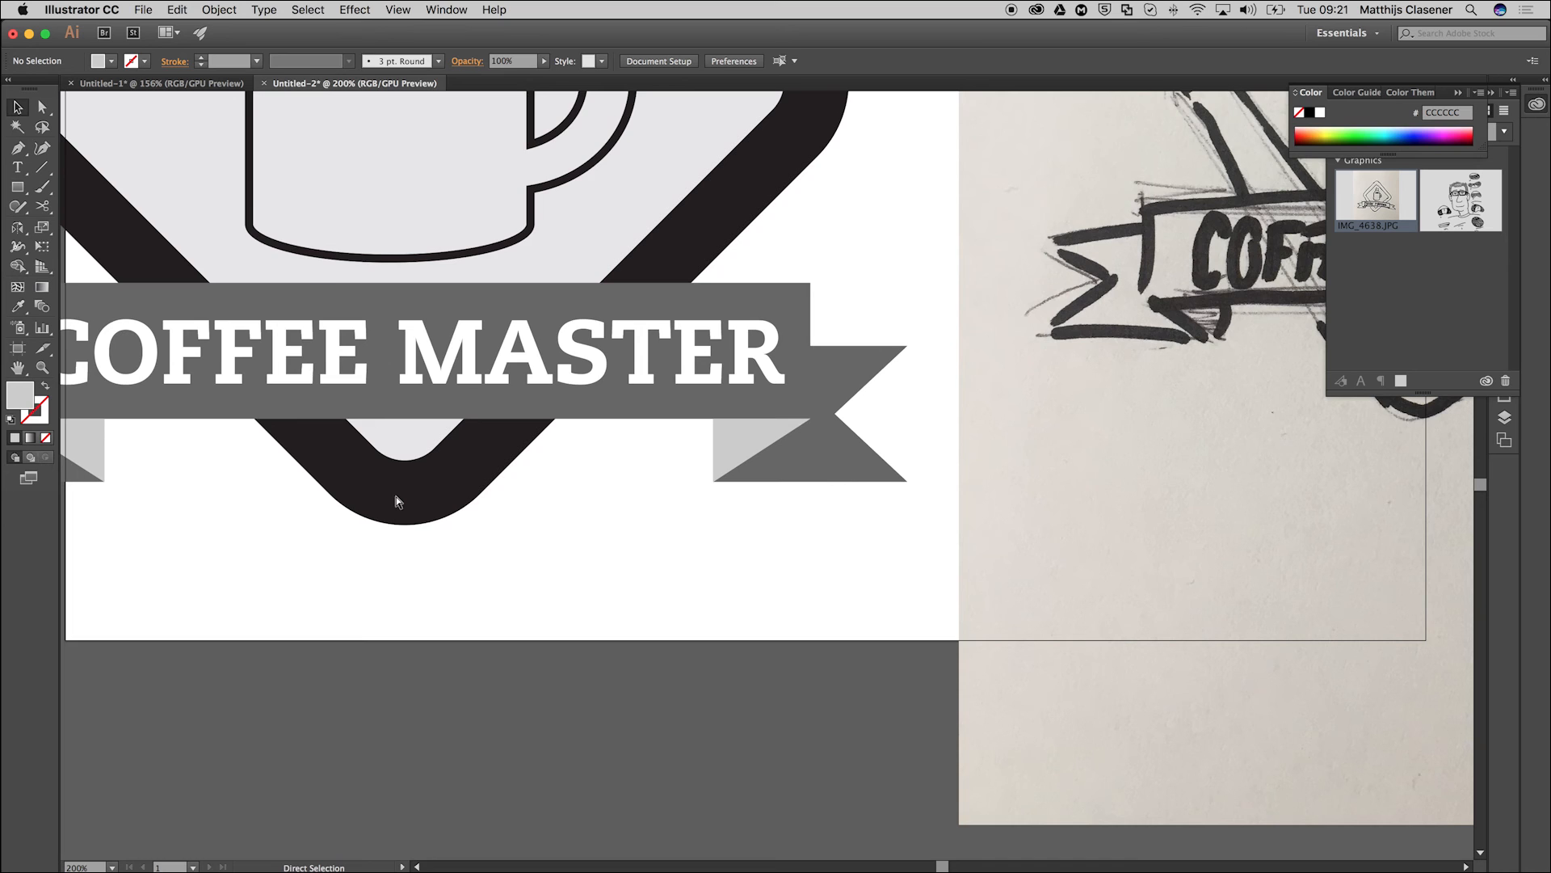
key(super+0)
key(v)
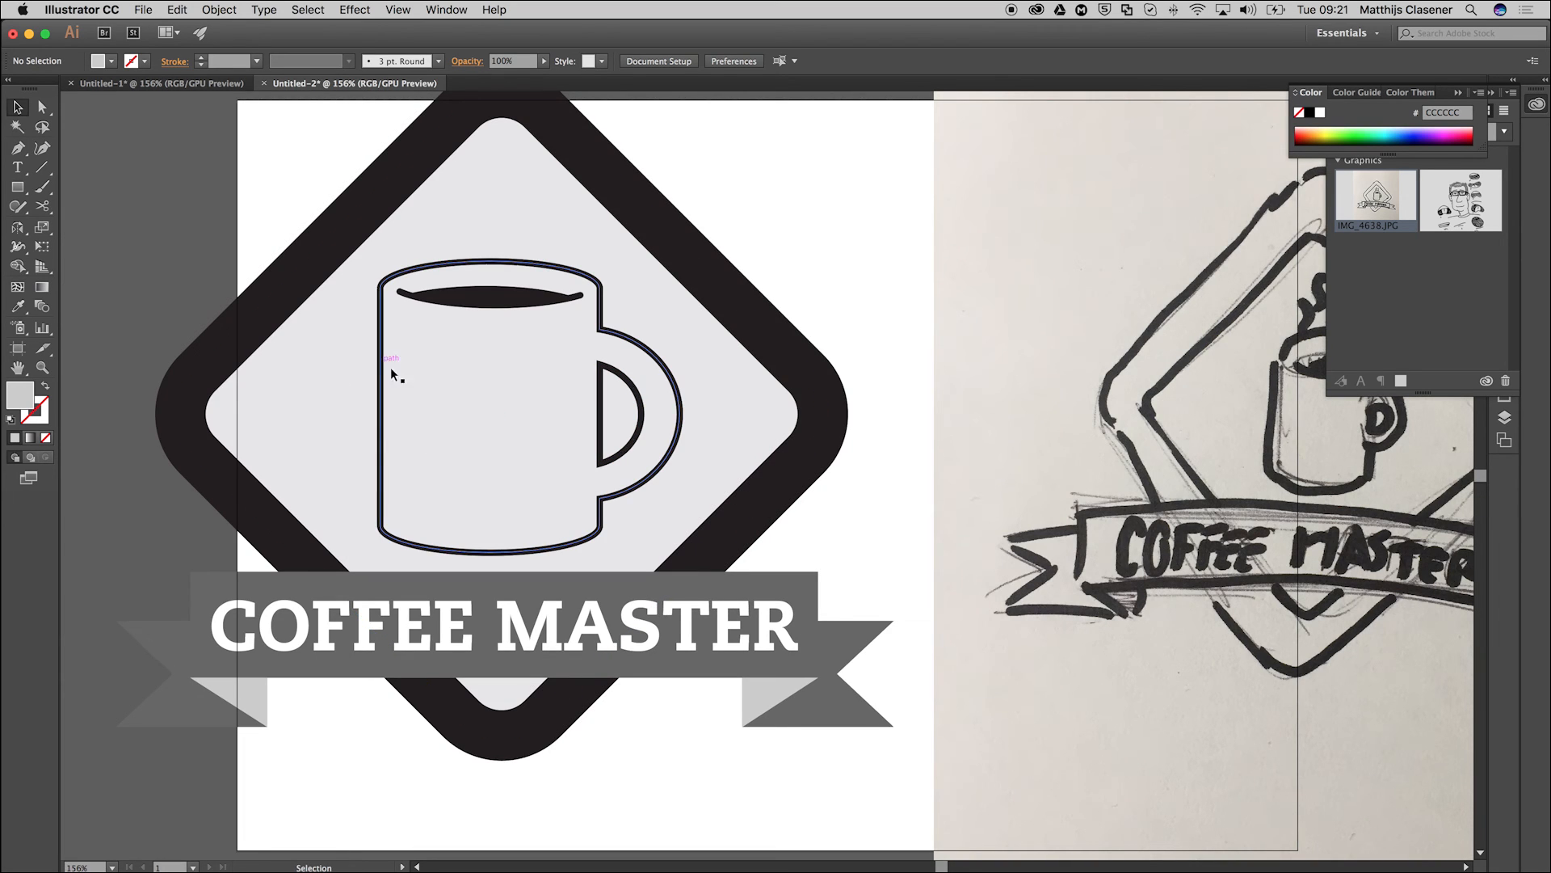
key(super+1)
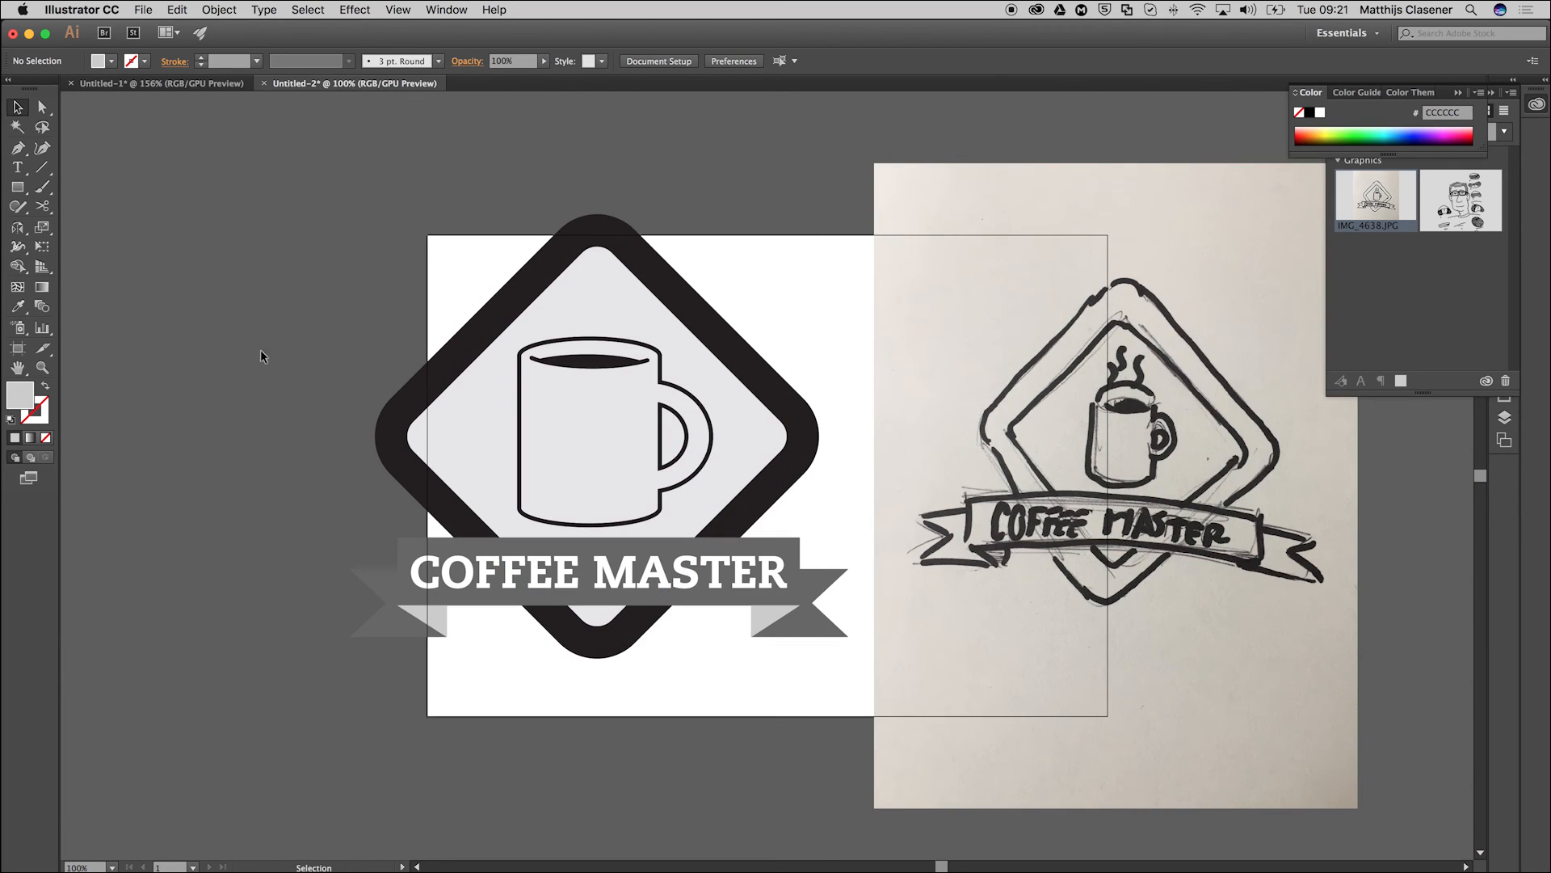
click(18, 148)
click(597, 292)
click(584, 316)
click(599, 326)
click(586, 353)
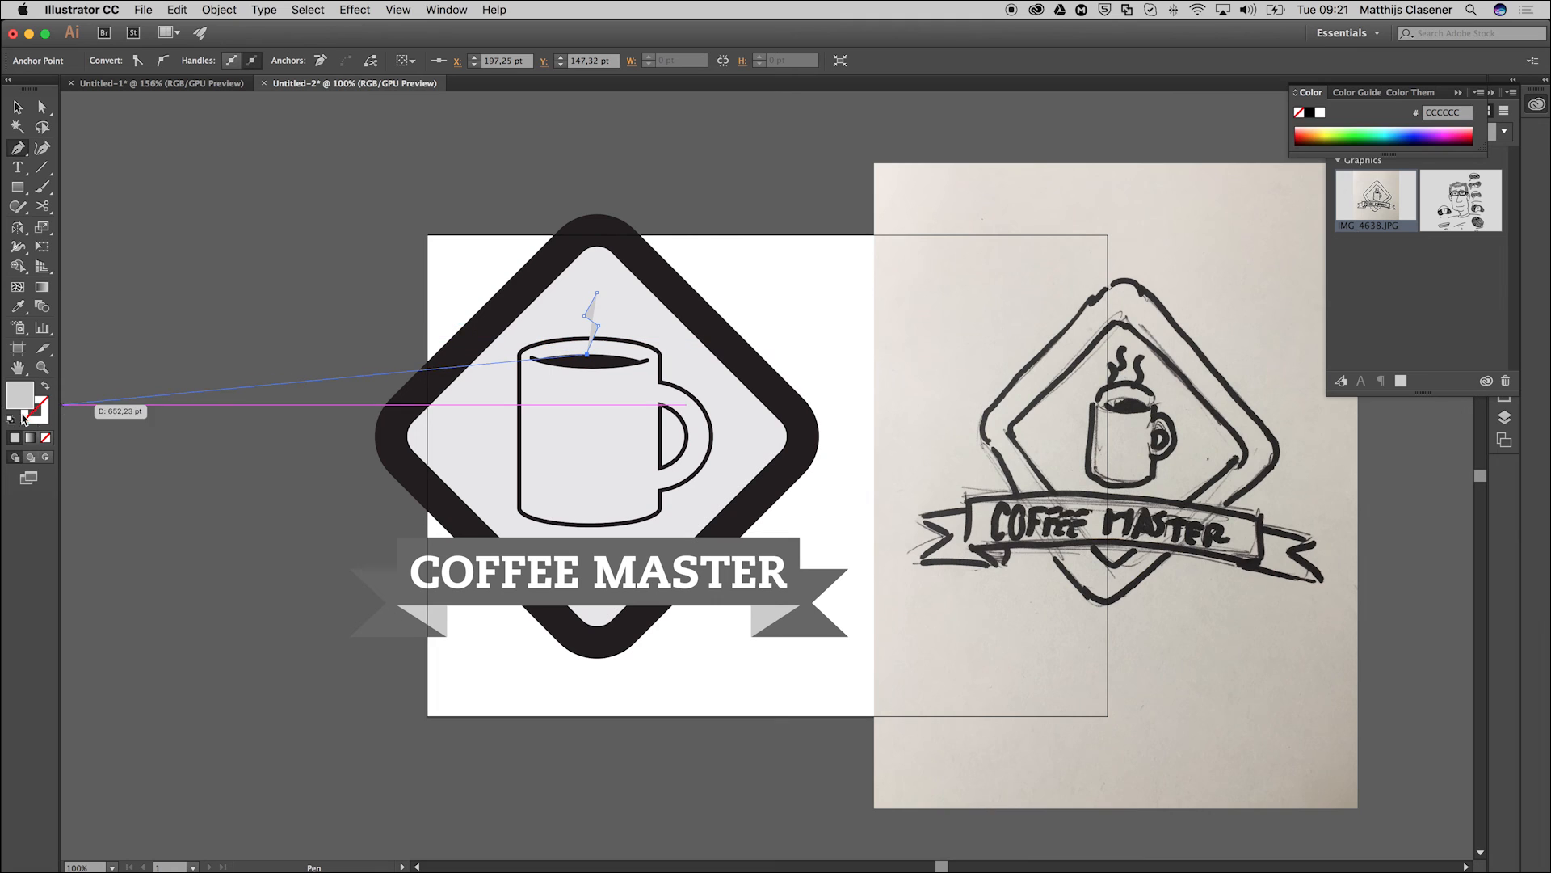
Give the steam line no fill and a black stroke with a weight of 9 pt.
click(11, 419)
click(45, 386)
click(45, 386)
click(45, 438)
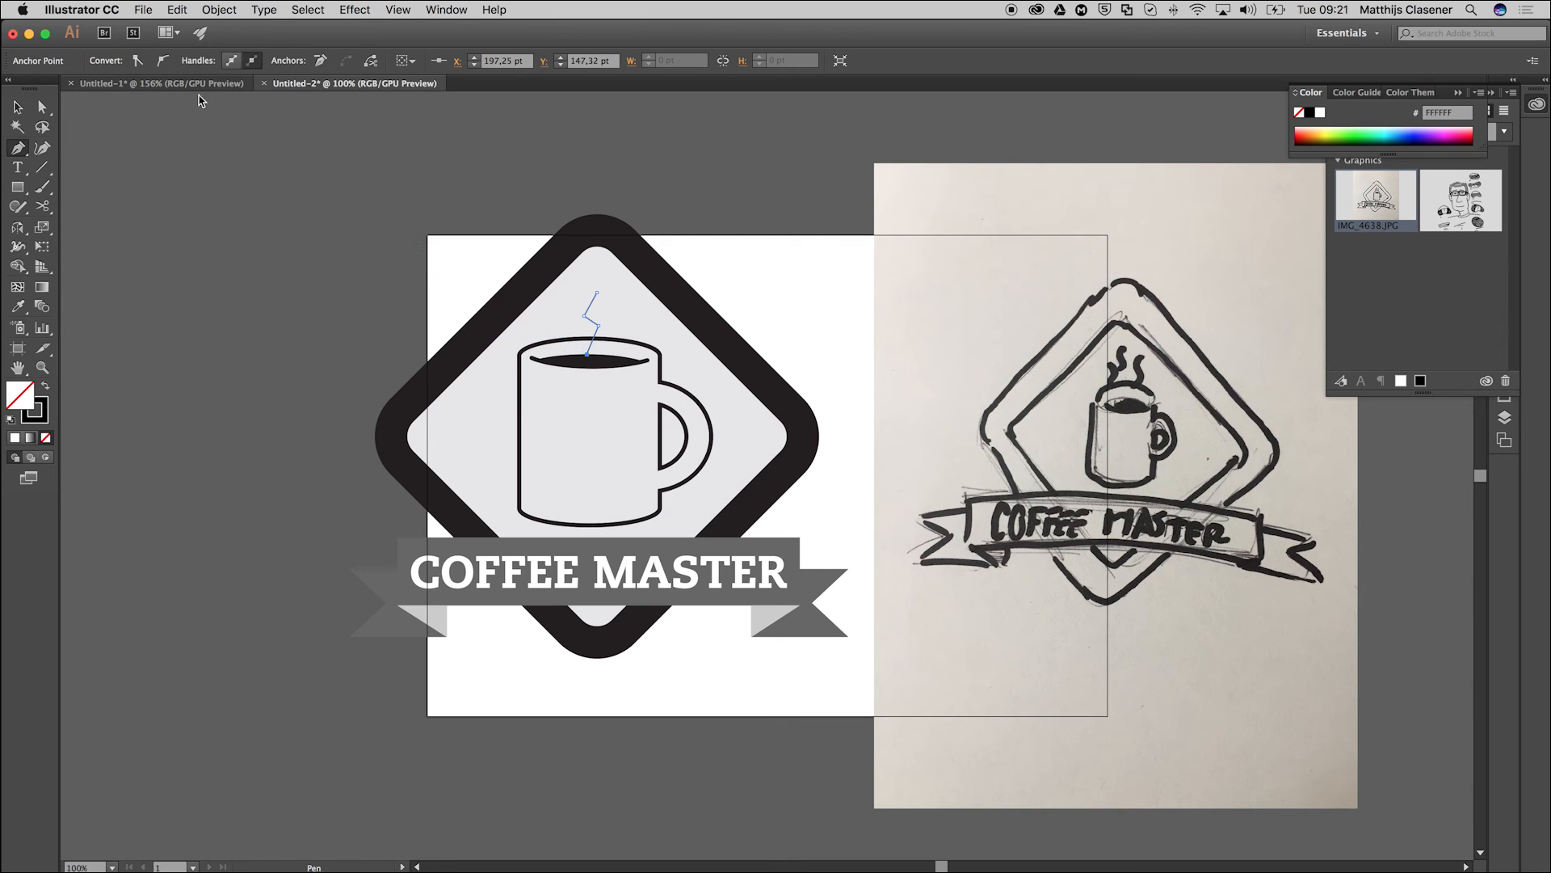
click(1537, 104)
click(1504, 260)
click(1360, 268)
click(1359, 267)
click(1360, 267)
click(1359, 268)
click(1359, 267)
click(1359, 268)
click(1359, 268)
click(1360, 267)
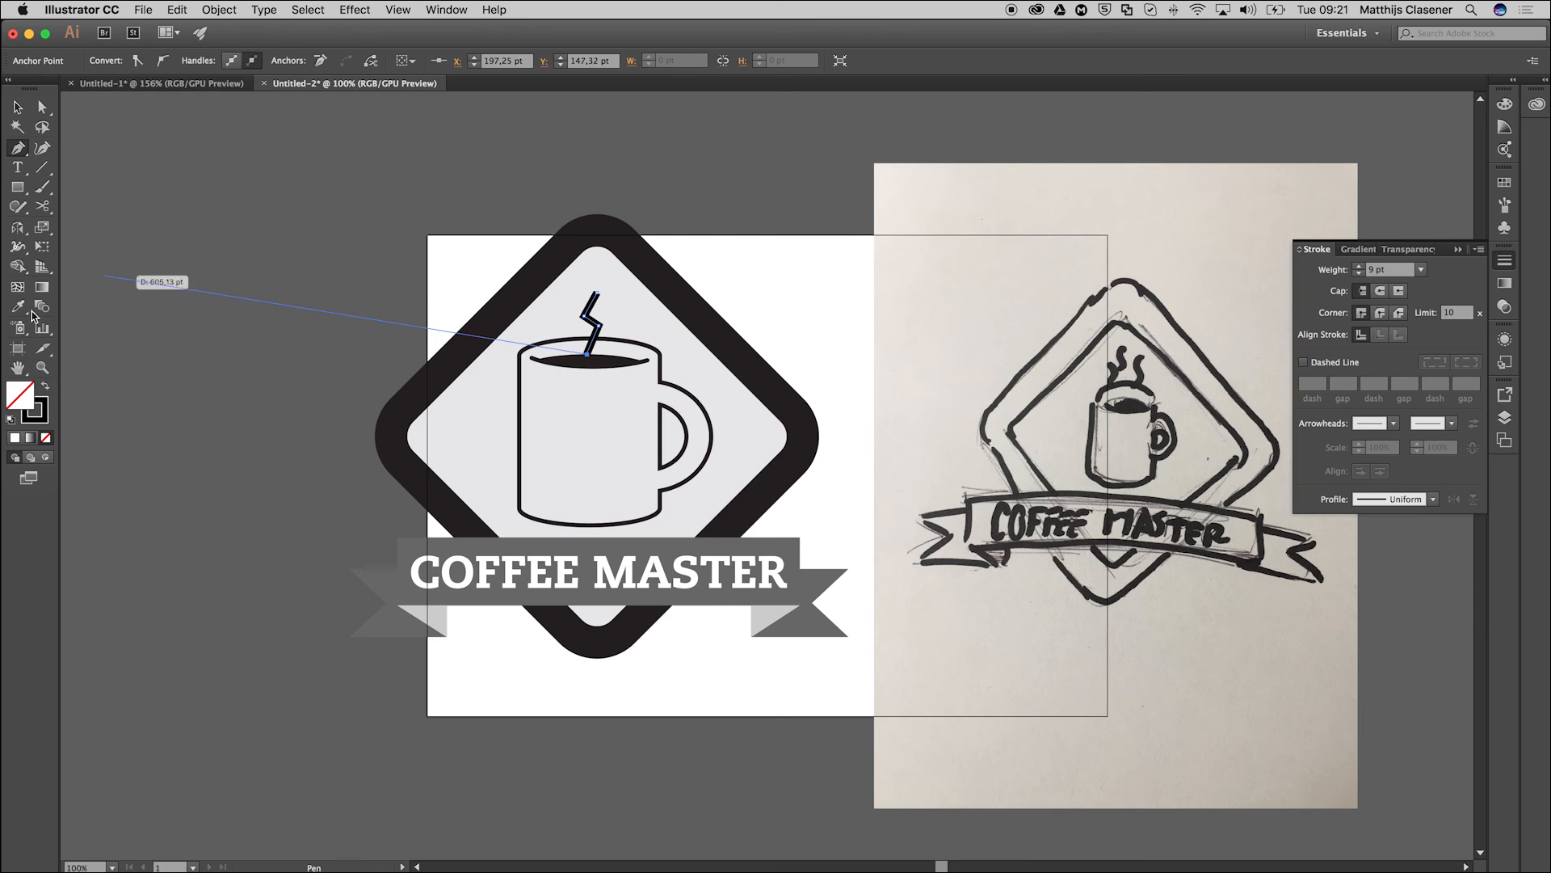
Round the zigzag corners of the steam line with the Smooth tool.
click(42, 368)
click(595, 323)
click(596, 332)
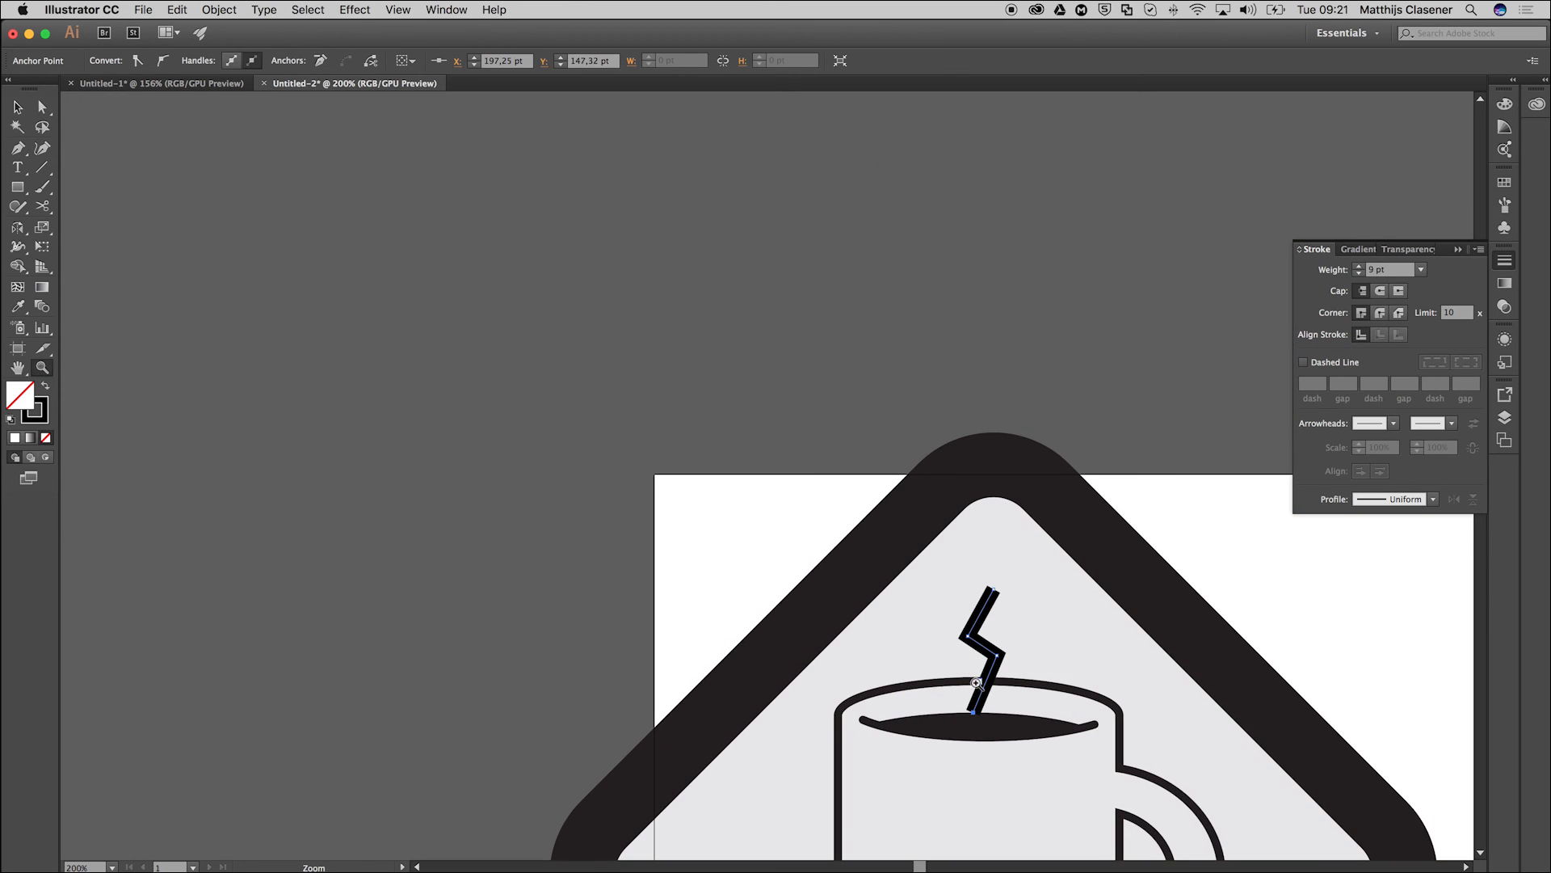
click(1042, 703)
click(743, 476)
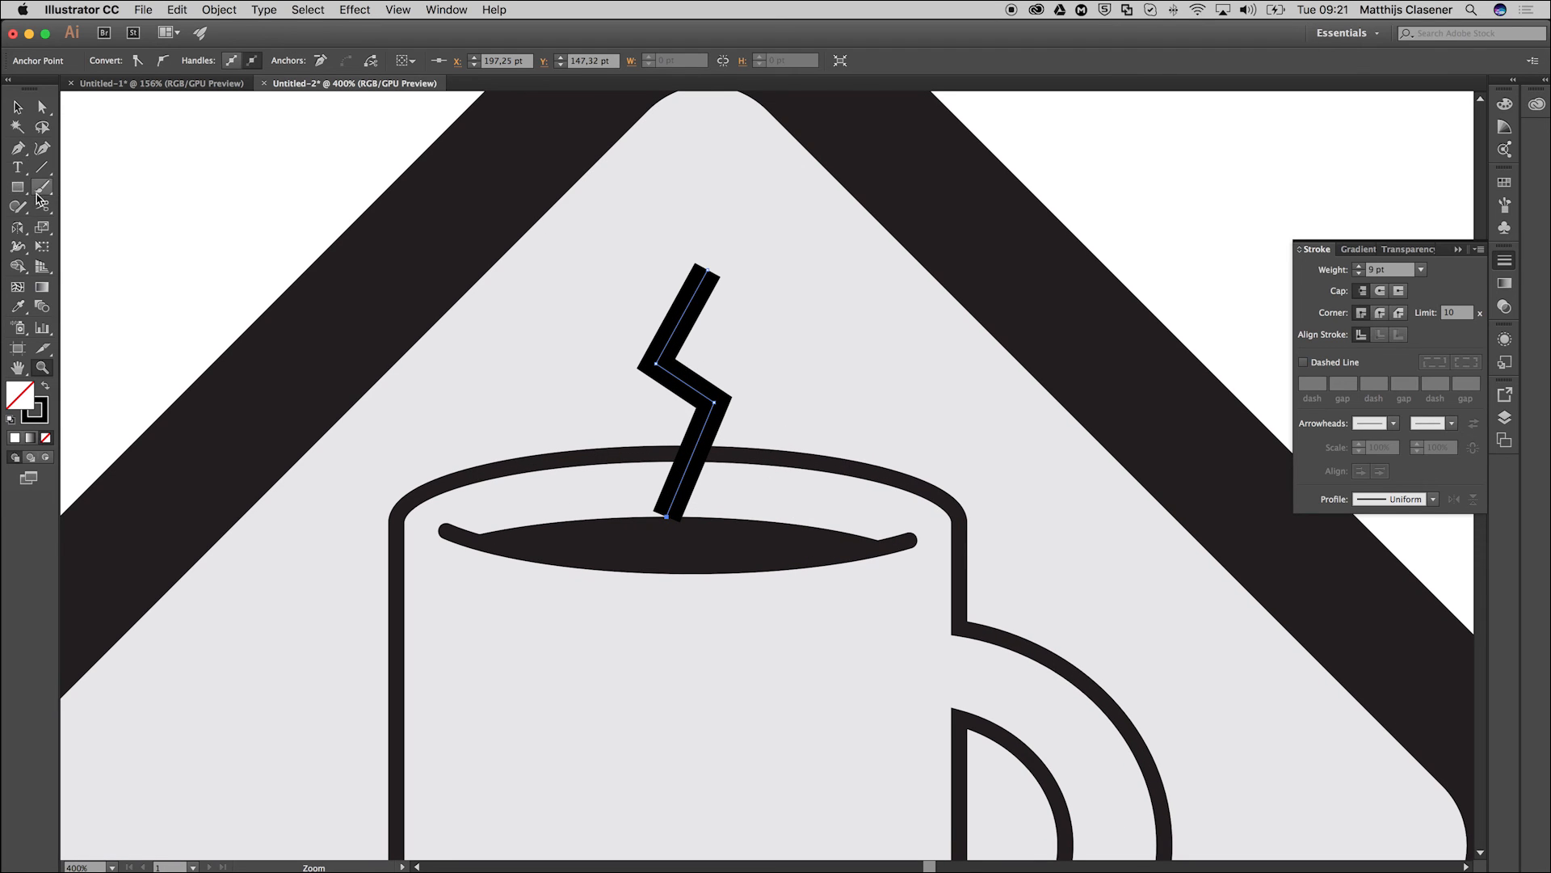
click(16, 207)
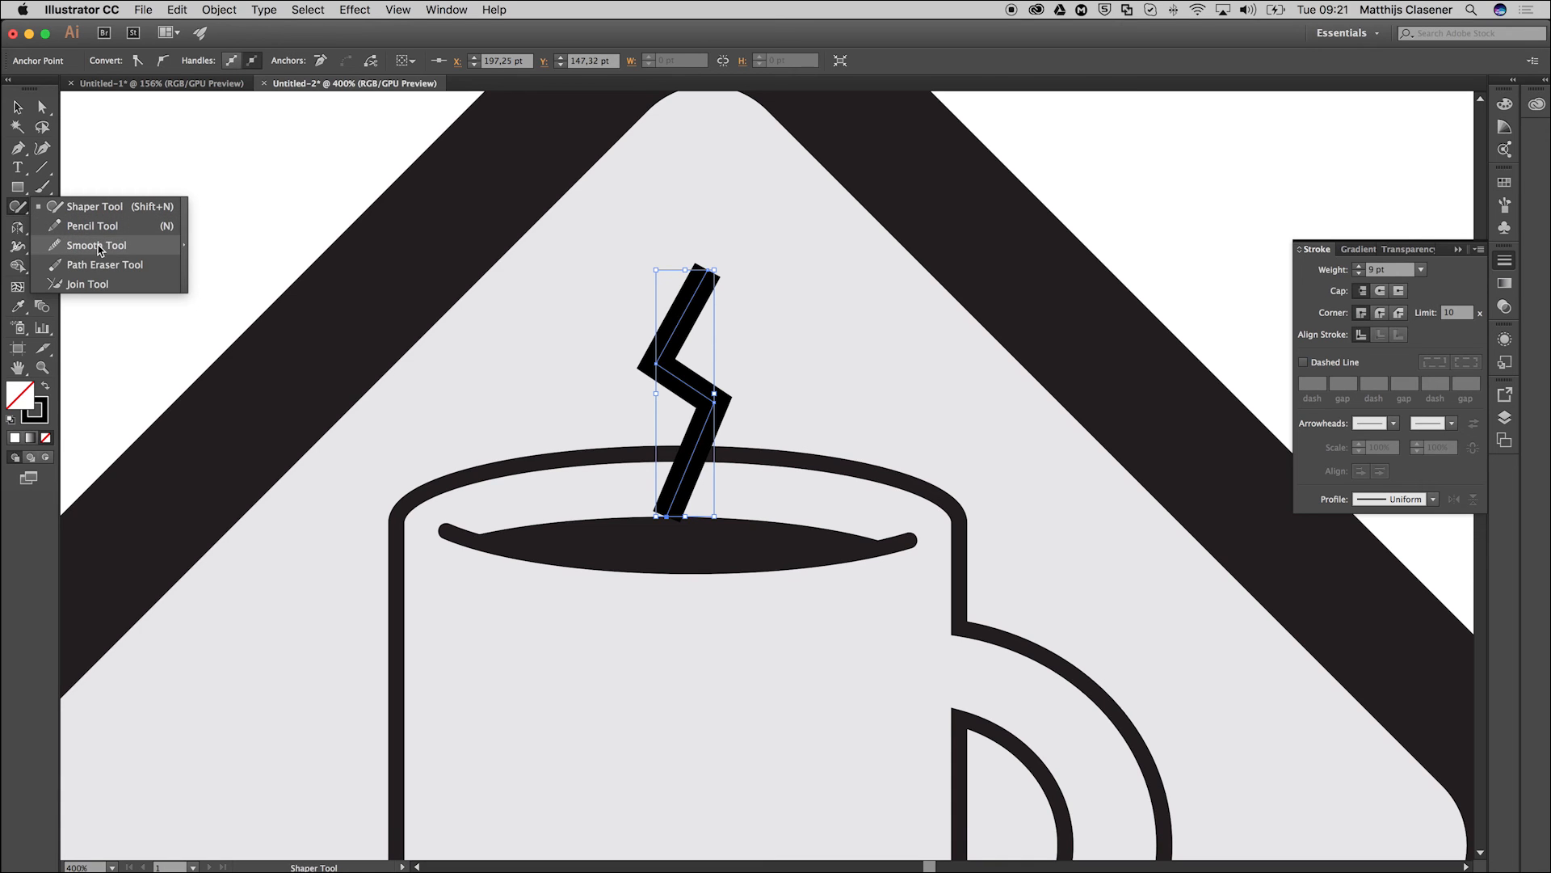
click(100, 248)
mouse_move(660, 360)
mouse_down()
mouse_move(707, 411)
mouse_move(684, 290)
mouse_up()
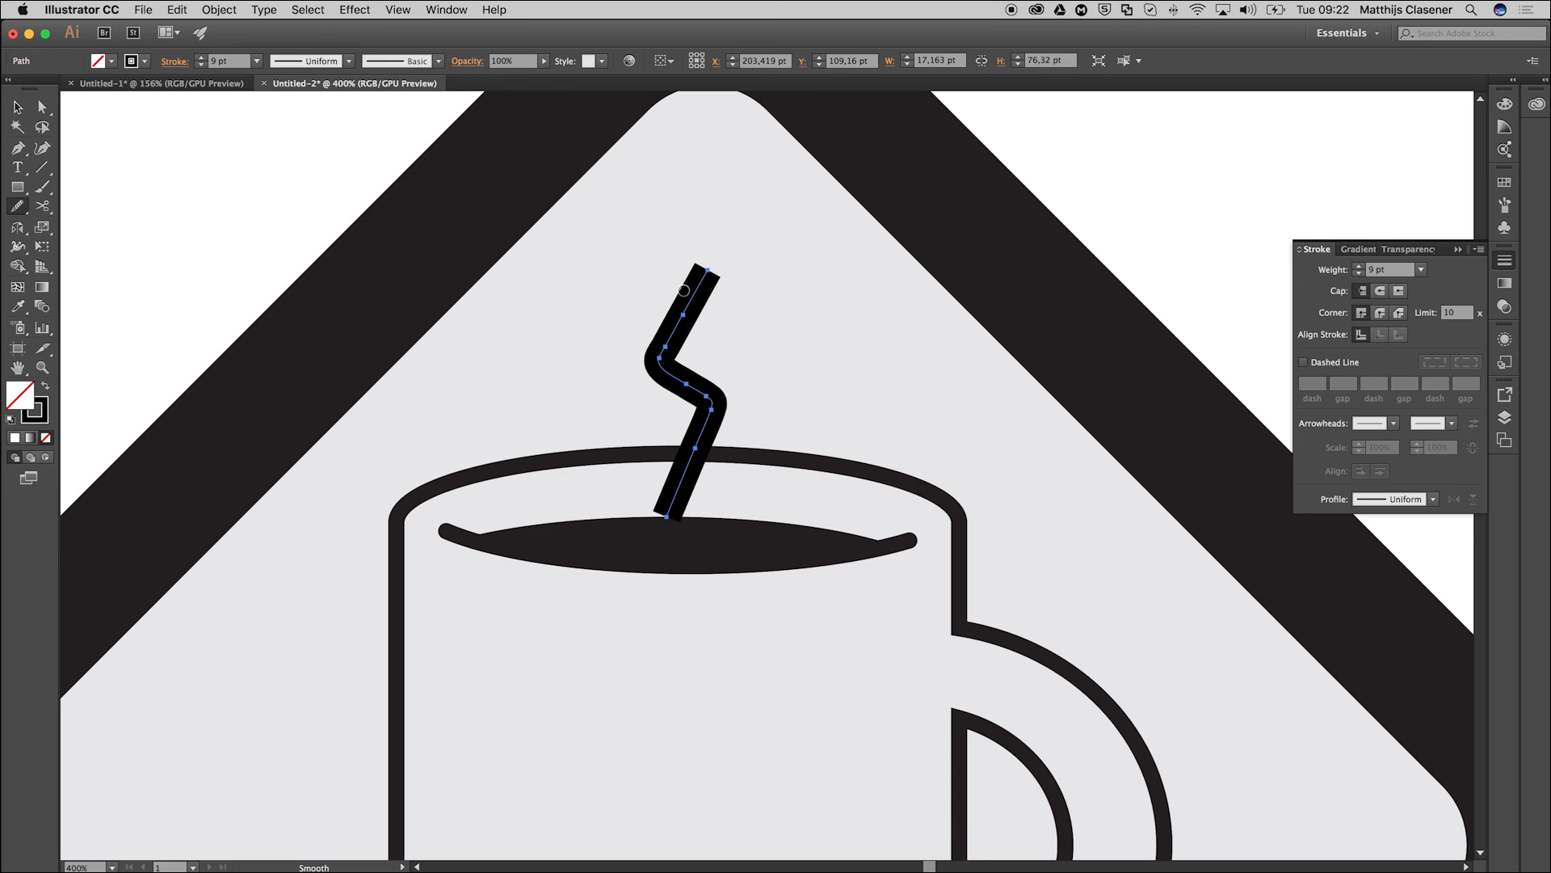